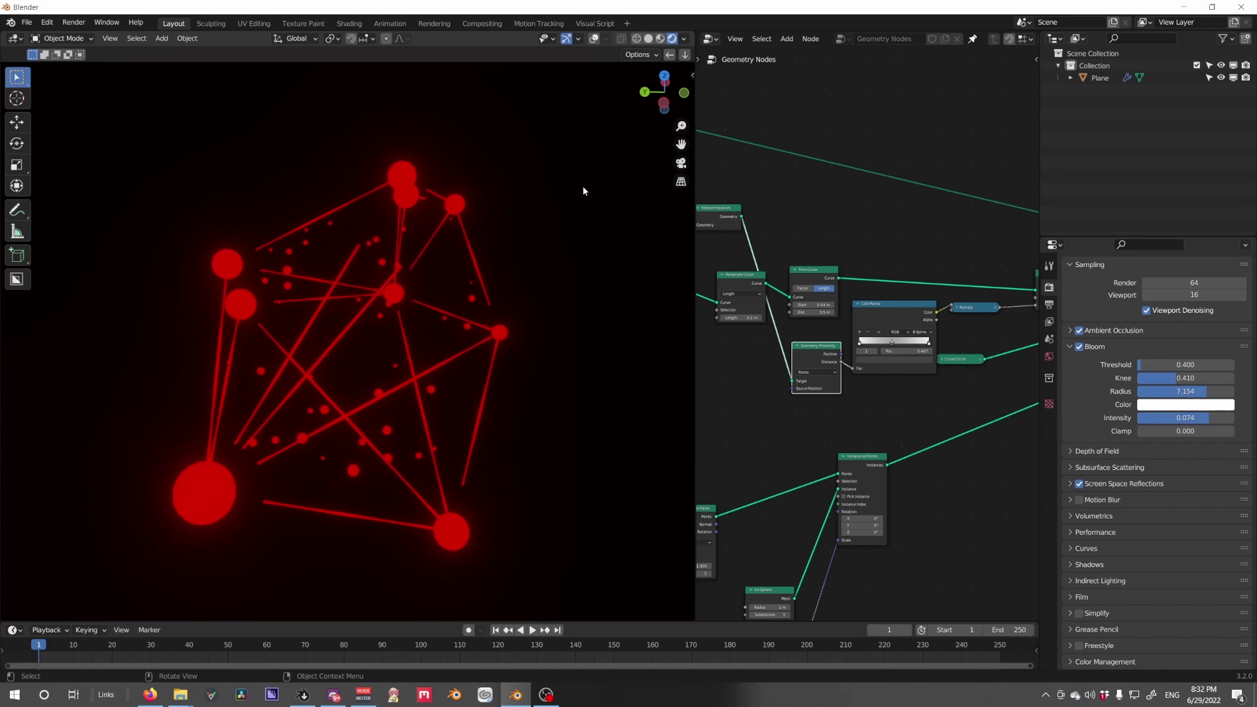
Raise and restore the first Subdivide Mesh level, and increase the Multiply node's value that drives the surface offset.
scroll(826, 331, down, 8)
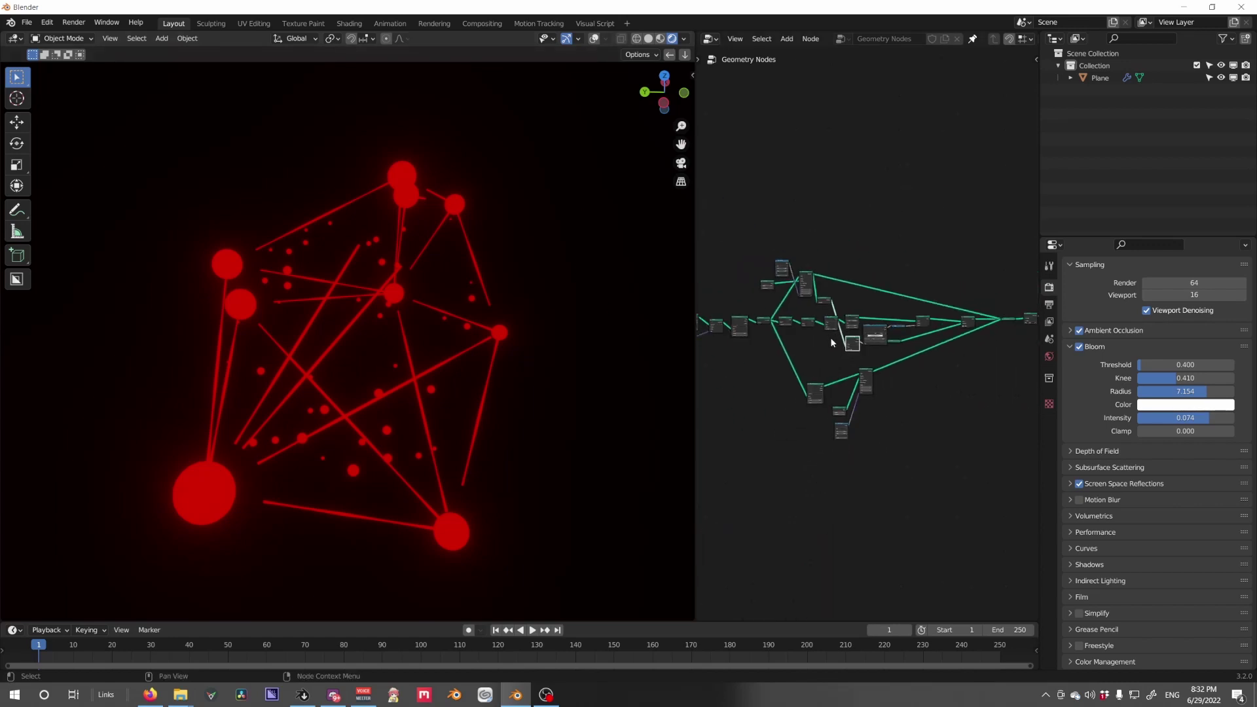
scroll(889, 335, up, 1)
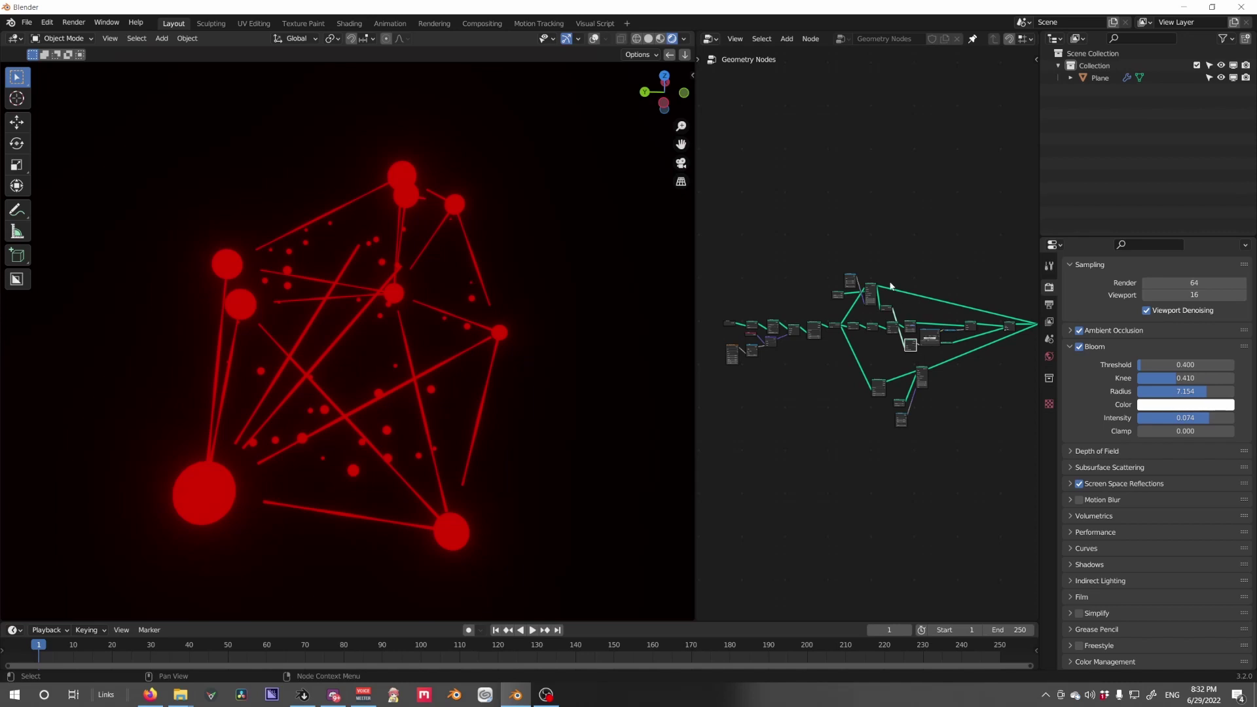
scroll(848, 344, up, 8)
scroll(870, 368, up, 4)
middle_drag(746, 349, 922, 394)
scroll(834, 394, down, 2)
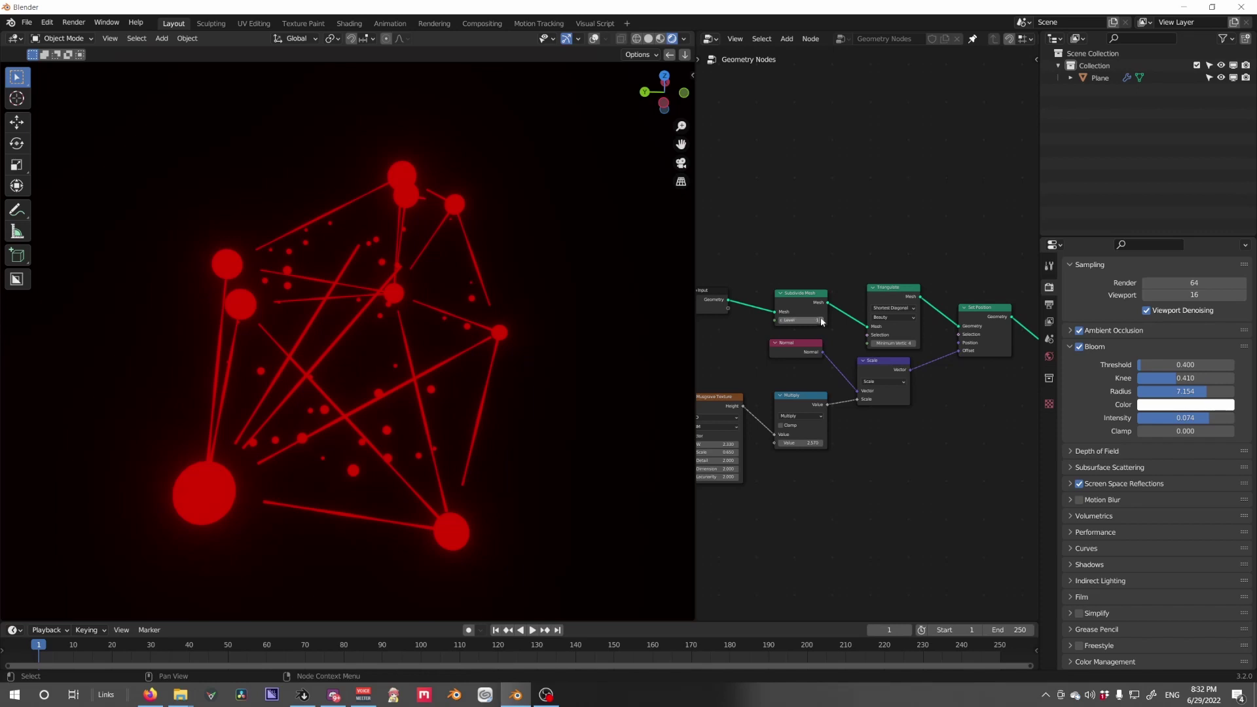
click(820, 320)
click(779, 321)
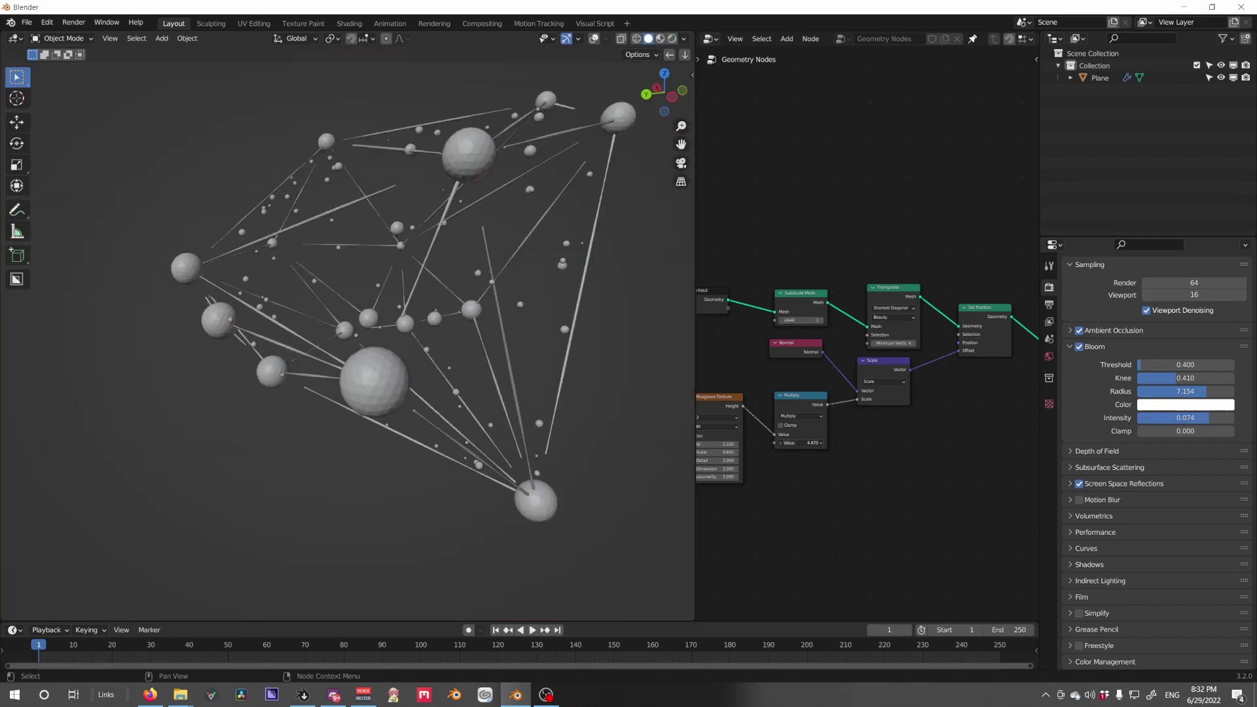
mouse_move(807, 442)
mouse_down()
mouse_move(789, 442)
mouse_move(826, 442)
mouse_up()
Try a higher level on the Subdivide Mesh node after the Convex Hull and set it back.
scroll(867, 415, down, 1)
middle_drag(880, 415, 671, 415)
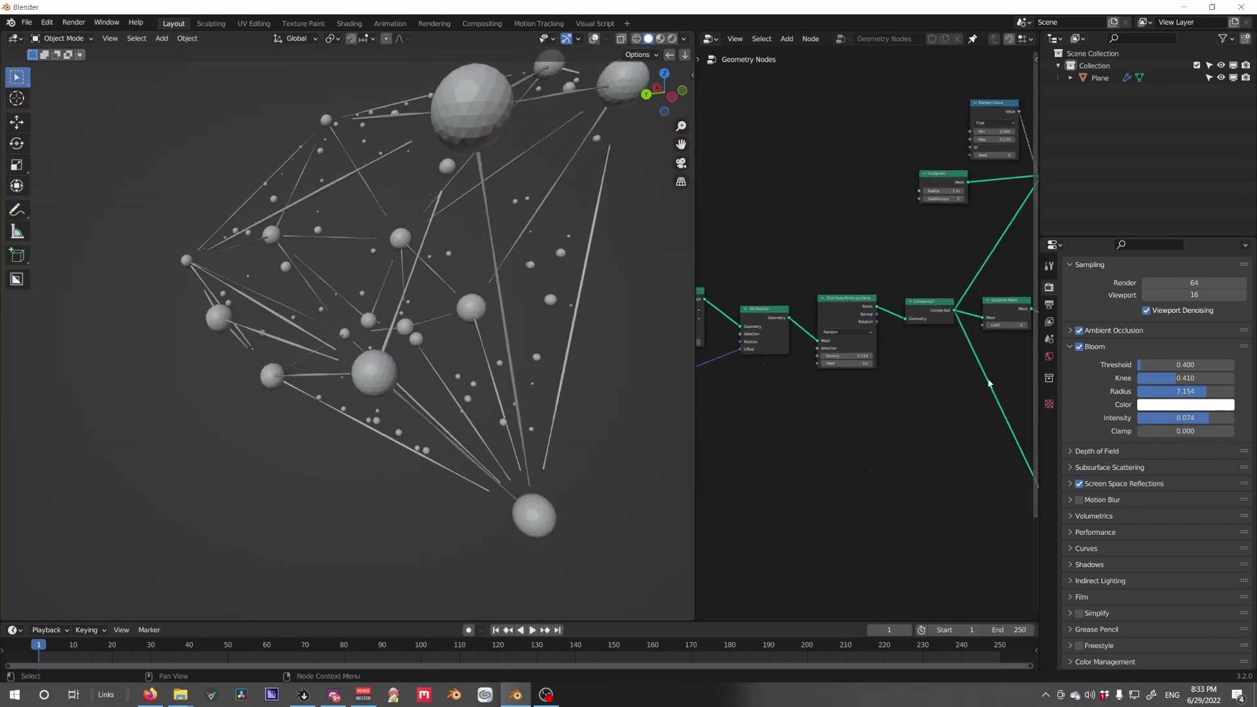
middle_drag(989, 383, 905, 397)
click(941, 338)
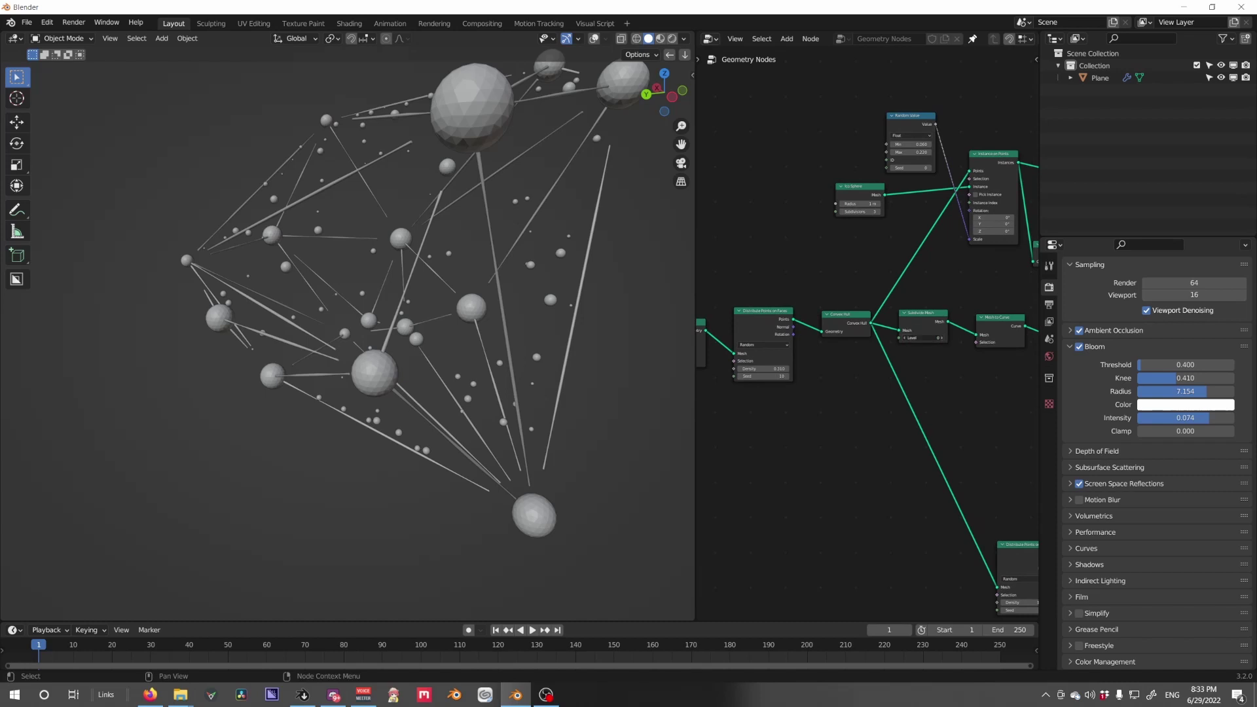
click(905, 342)
Examine the overall node tree and view the finished constellation from several angles.
scroll(820, 393, down, 2)
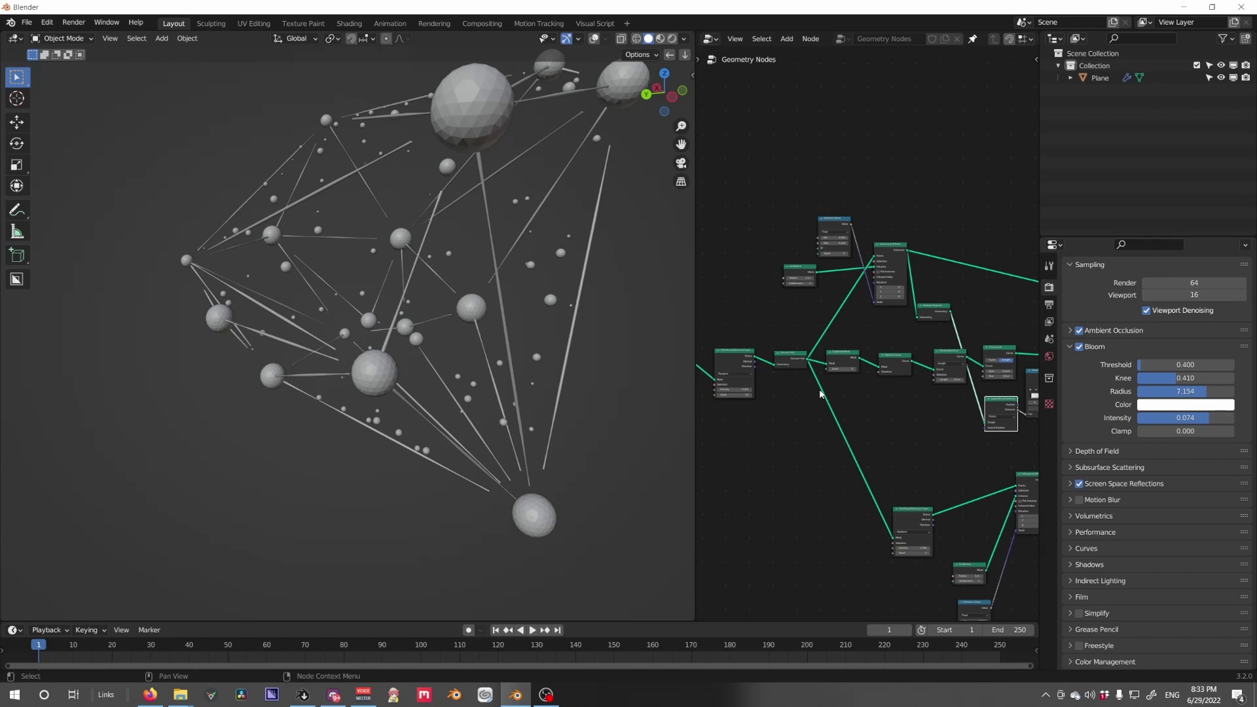
scroll(901, 437, down, 5)
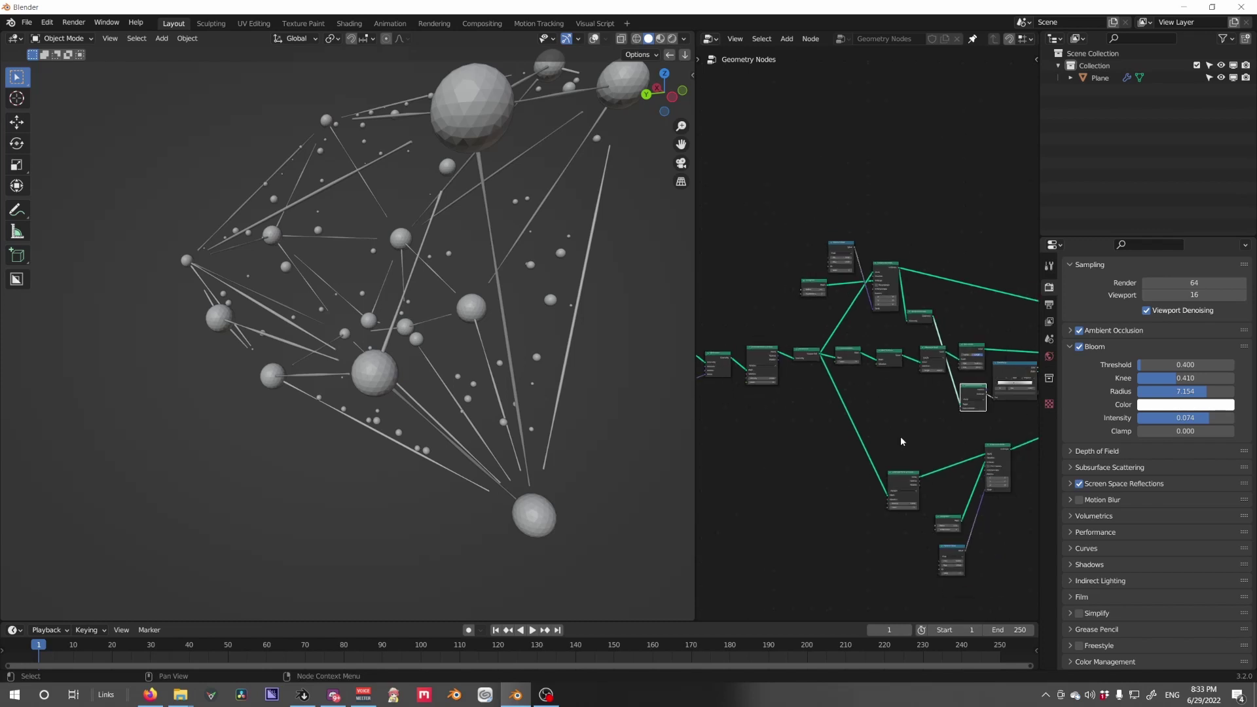
middle_drag(545, 303, 544, 341)
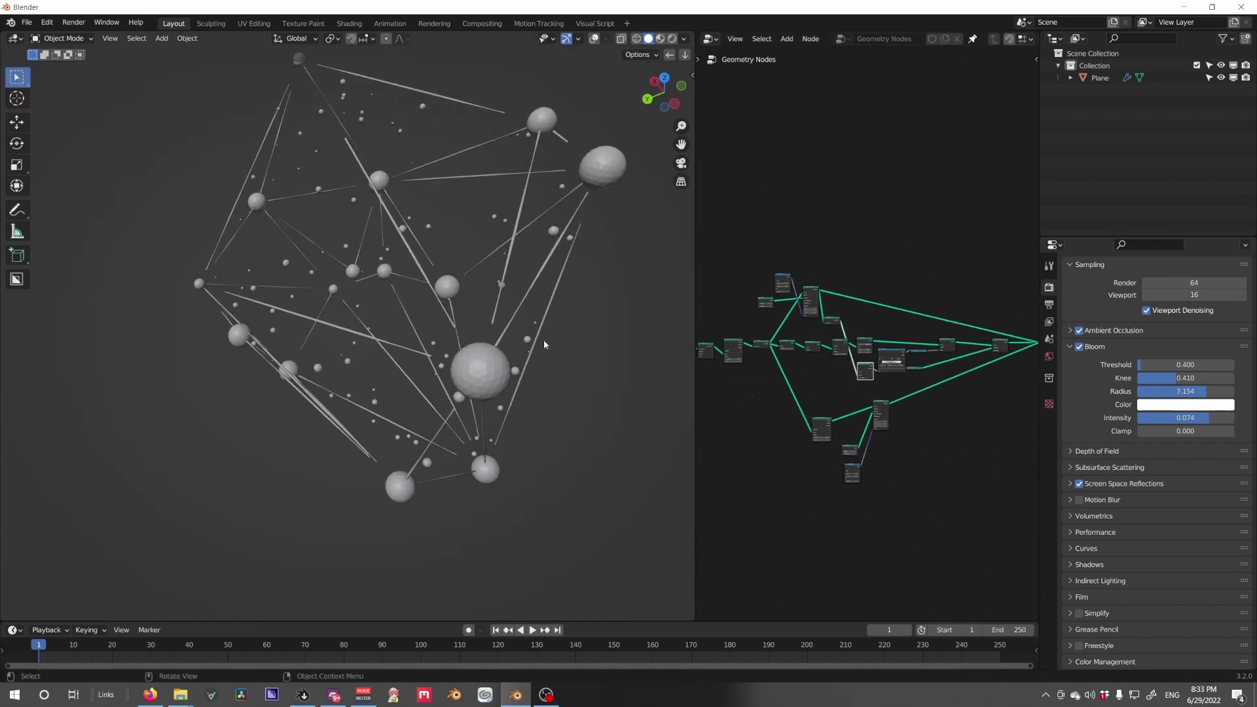
mouse_move(414, 331)
middle_down()
mouse_move(498, 316)
mouse_move(397, 266)
mouse_move(431, 335)
middle_up()
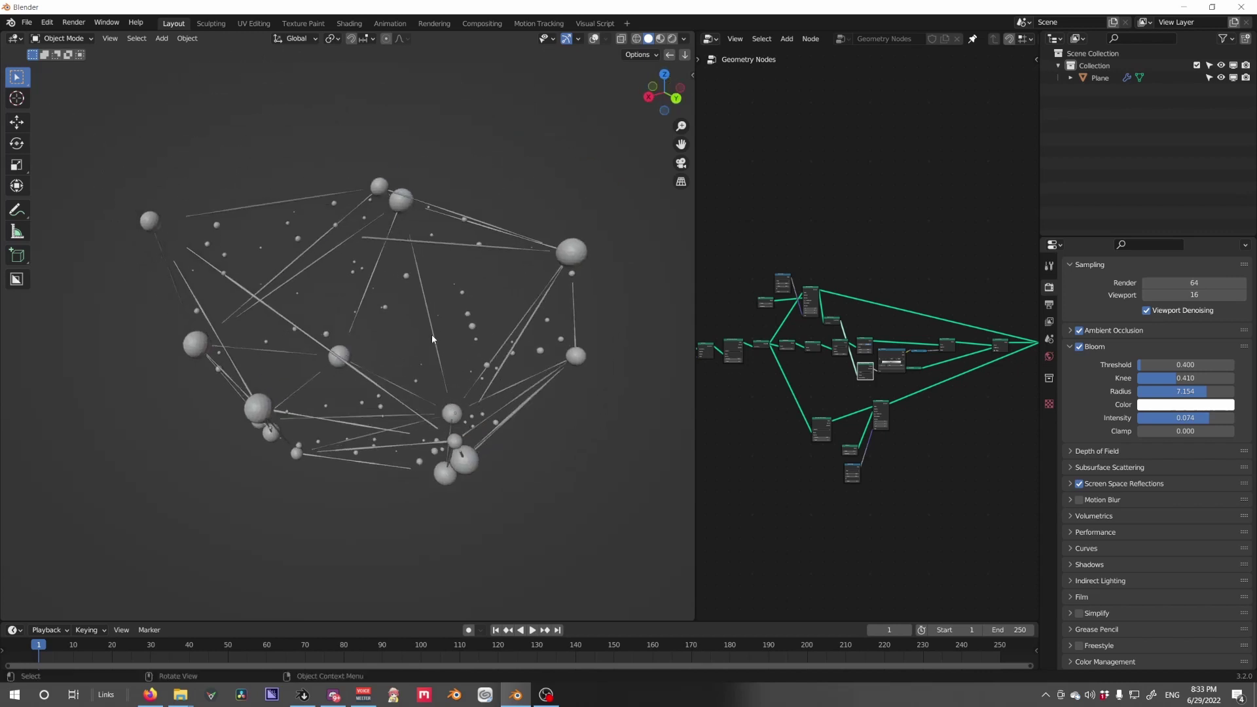
Start a new file.
click(29, 24)
mouse_move(53, 31)
click(147, 37)
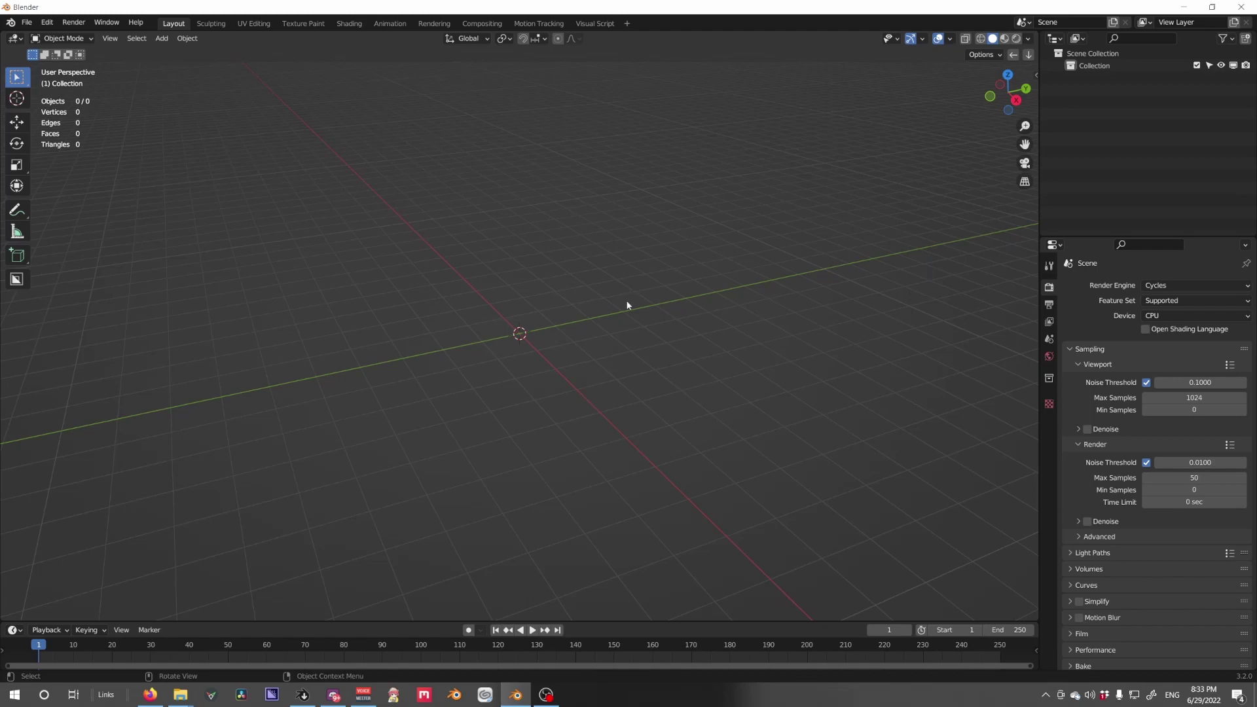
Add a plane mesh at the origin.
key(shift+a)
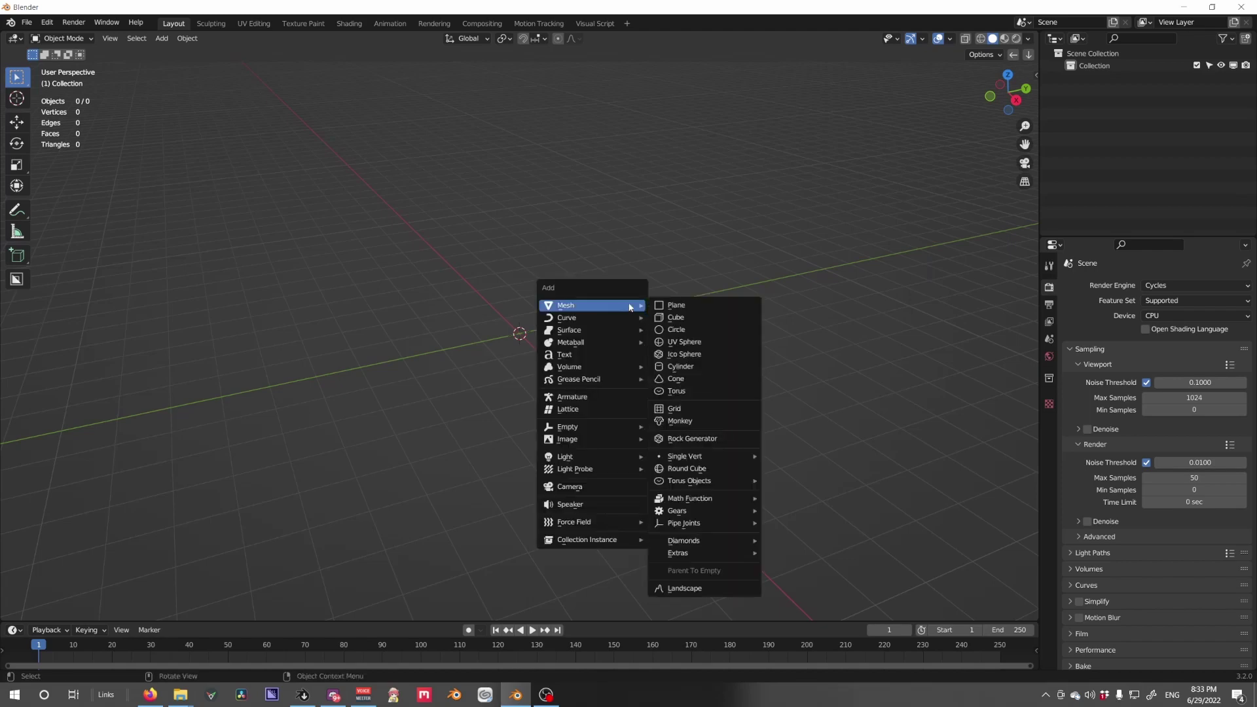
click(665, 306)
key(n)
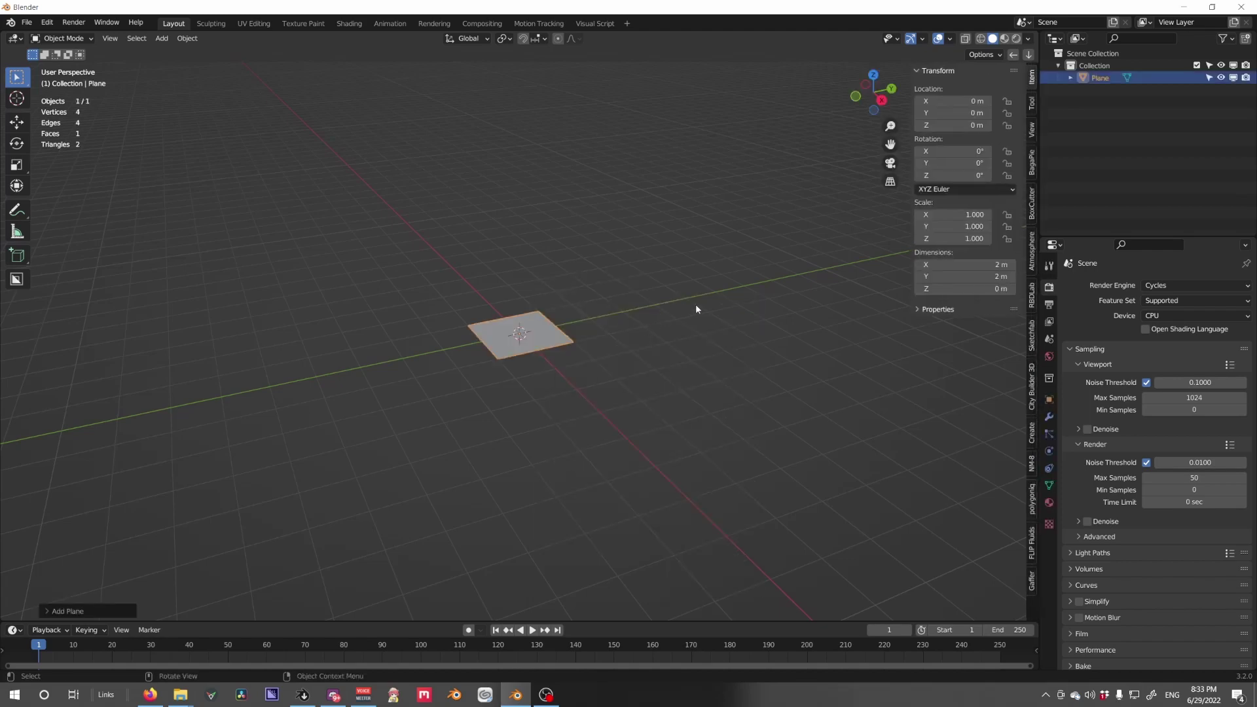
middle_drag(709, 294, 694, 302)
click(698, 304)
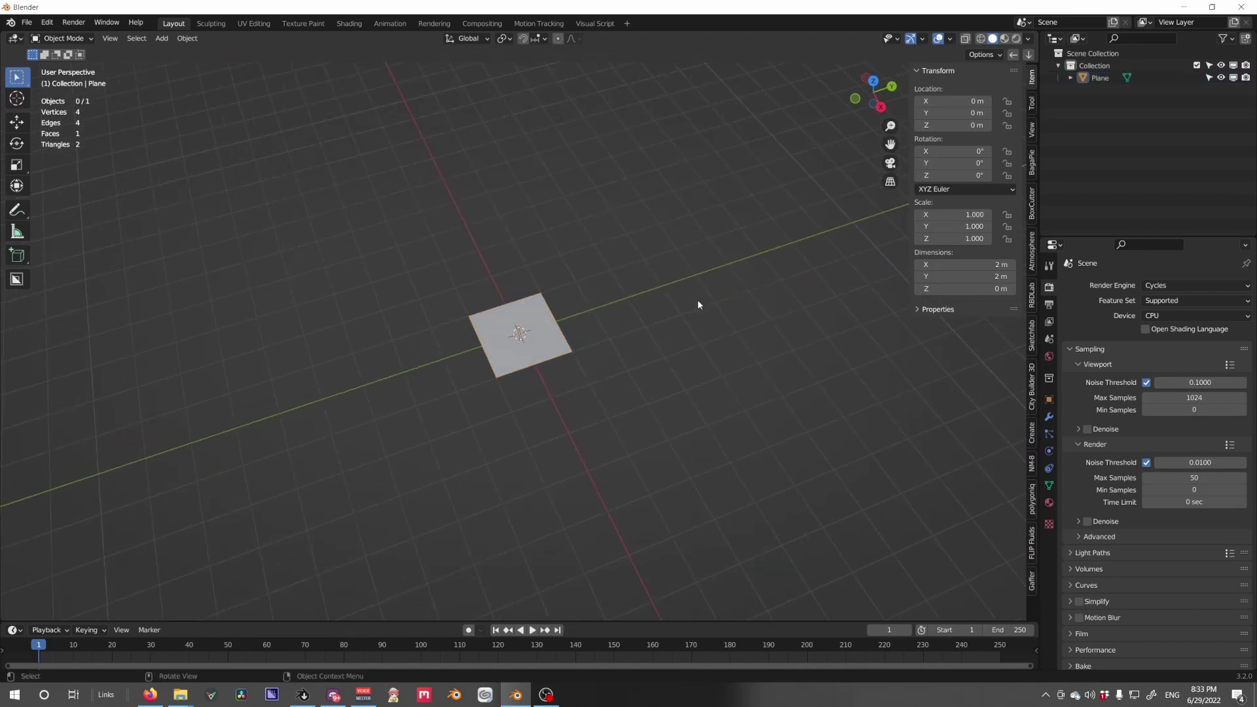
In top view, extrude the plane's edge on the negative X side outward and rotate the new edge about 39 degrees.
key(n)
key(KP_7)
key(Tab)
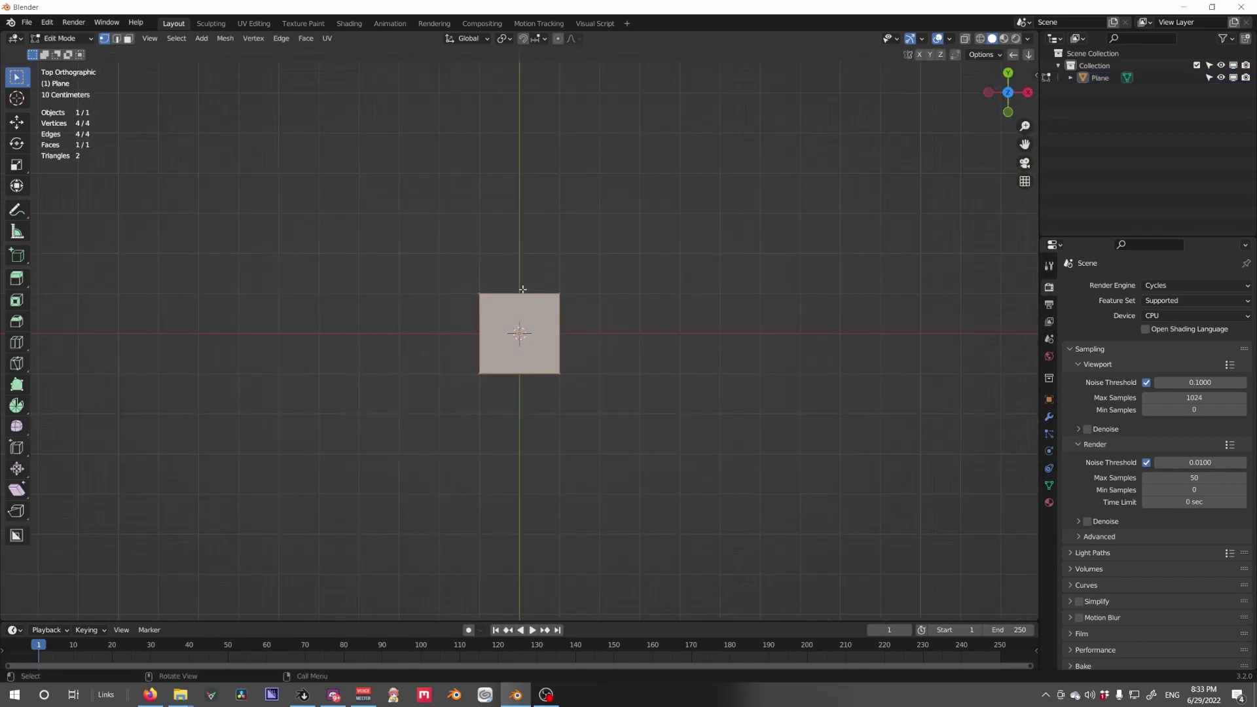
click(484, 293)
click(116, 38)
click(481, 319)
key(e)
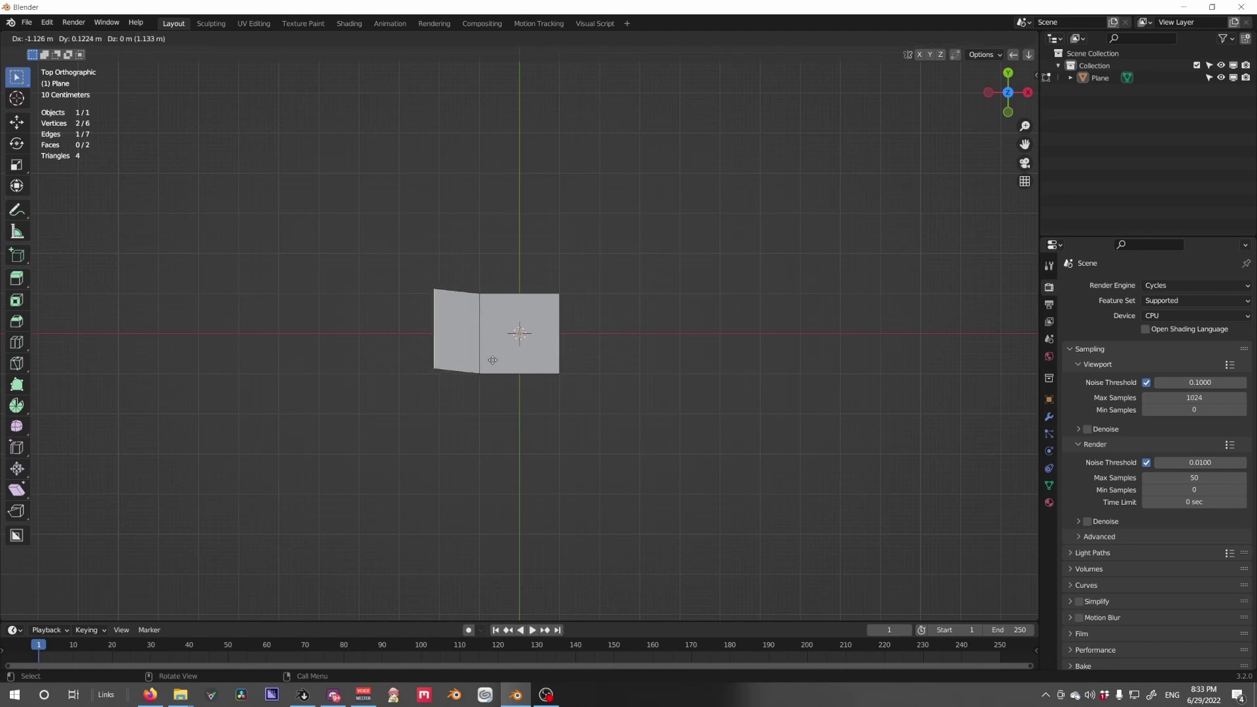
click(459, 290)
key(r)
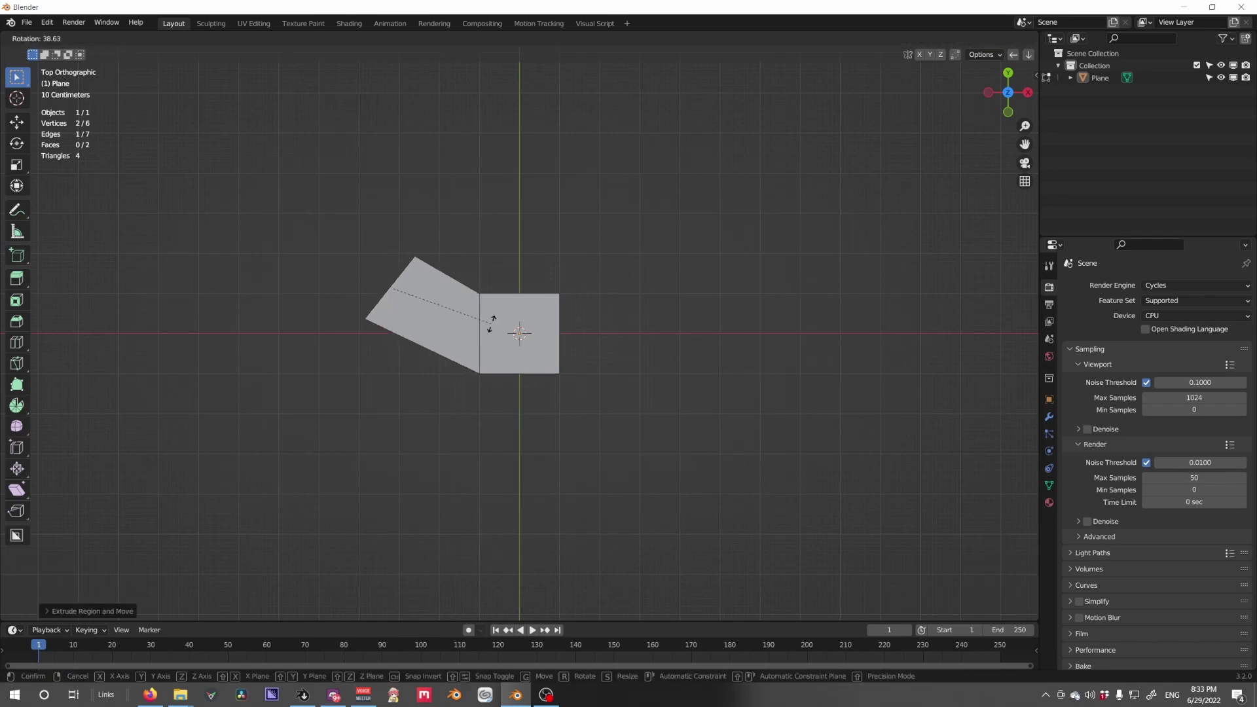
click(488, 318)
Extrude the plane's edge on the positive X side outward and rotate the new edge to angle that face.
click(561, 321)
key(e)
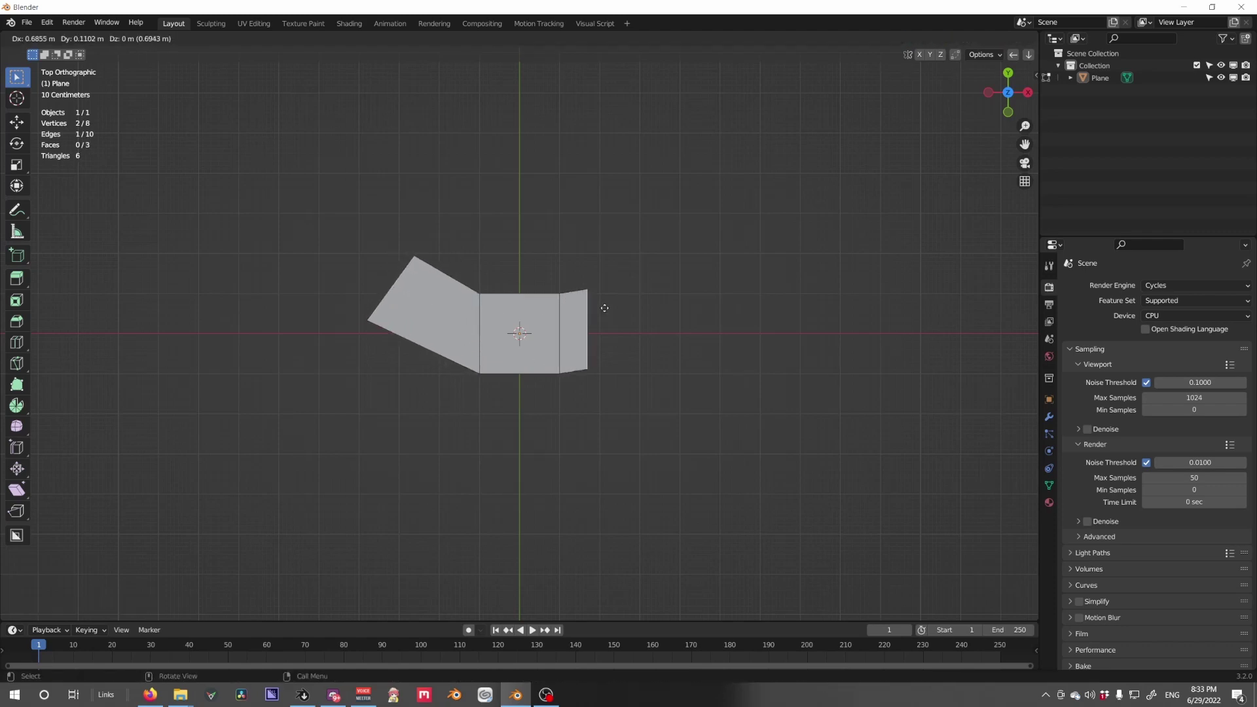
click(622, 289)
key(r)
click(626, 236)
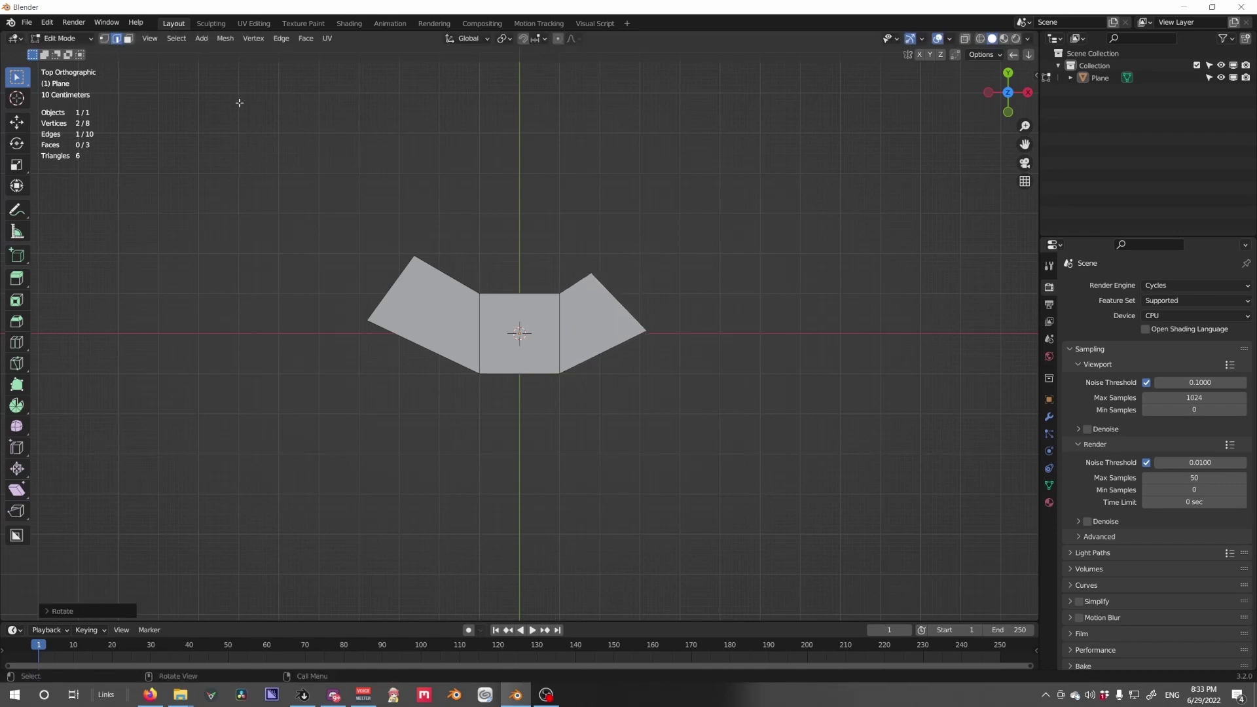
Move three corner vertices of the central face to make the plane's outline irregular.
click(104, 38)
drag(479, 294, 454, 303)
drag(559, 294, 524, 247)
drag(559, 374, 577, 419)
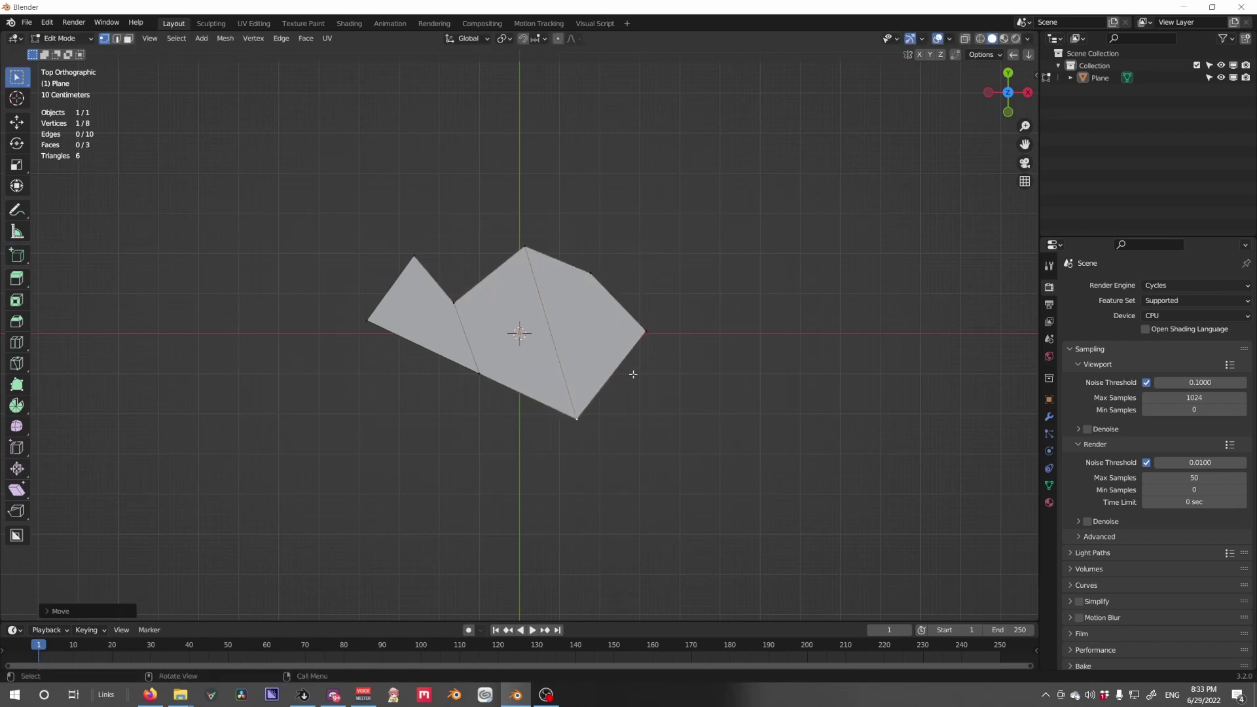
Add a centred loop cut along the length of the mesh and shift one of its inner vertices.
key(ctrl+r)
click(554, 313)
right_click(556, 314)
drag(551, 333, 571, 349)
key(Tab)
click(584, 425)
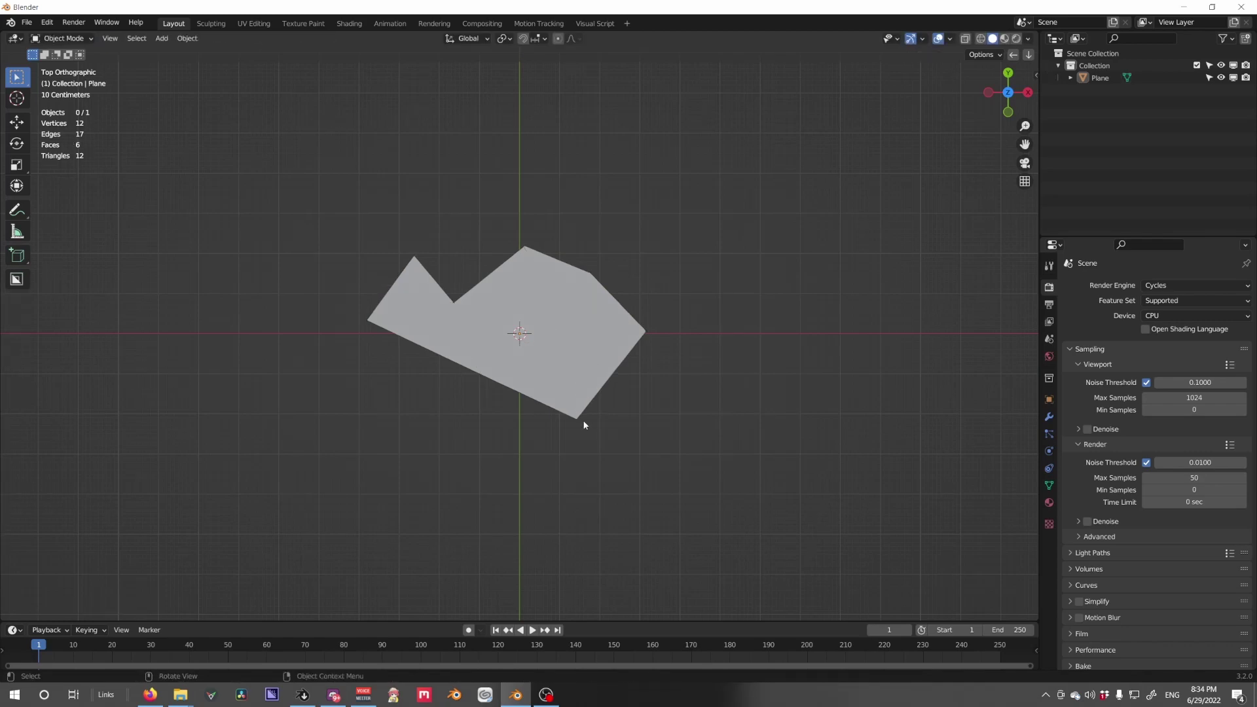
Move the middle vertex of the mesh's straight long side outward to bend the outline.
middle_drag(583, 422, 622, 367)
key(Tab)
drag(522, 409, 520, 438)
key(Tab)
middle_drag(550, 422, 612, 416)
key(n)
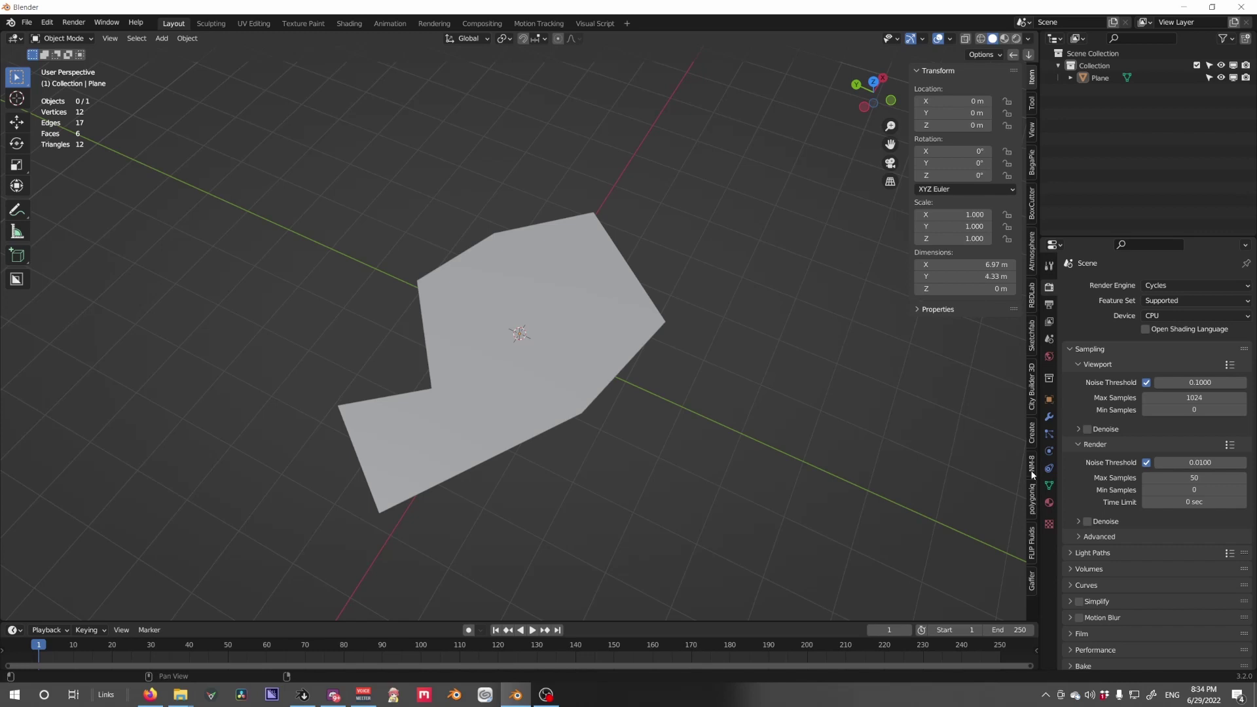
key(n)
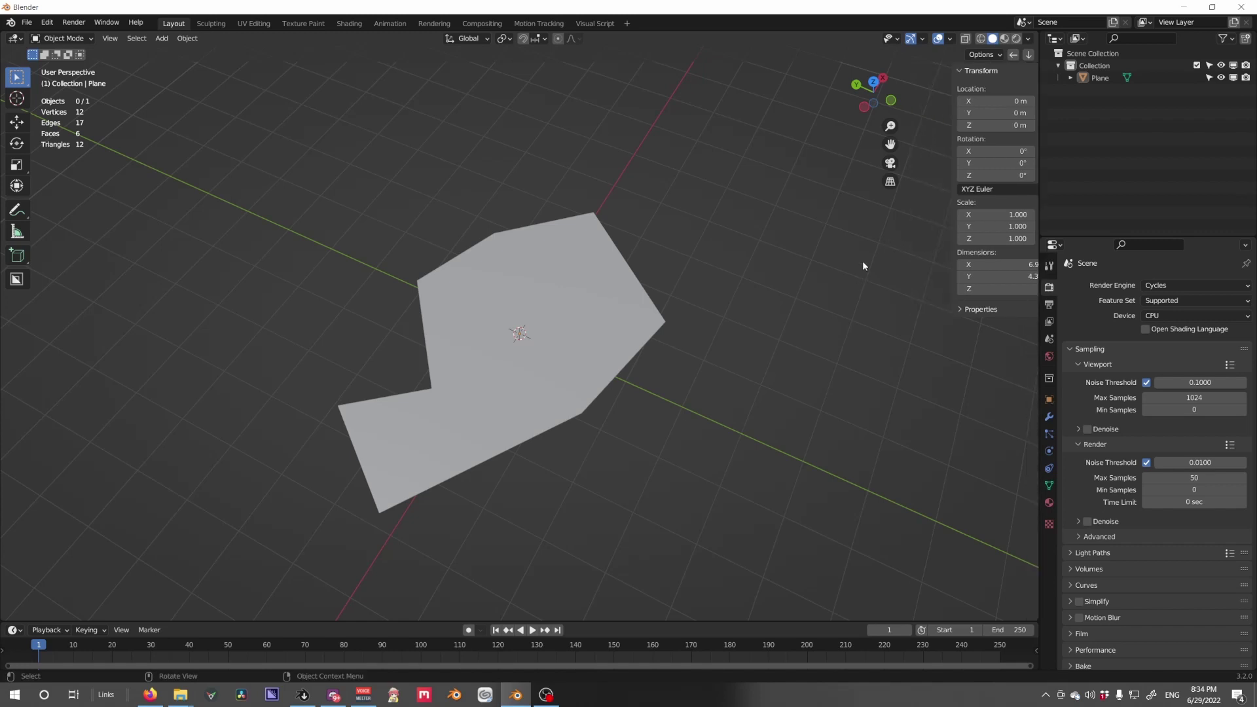
Split the viewport, make the second area a Geometry Node Editor, and create a new node tree for the plane.
drag(1036, 34, 662, 60)
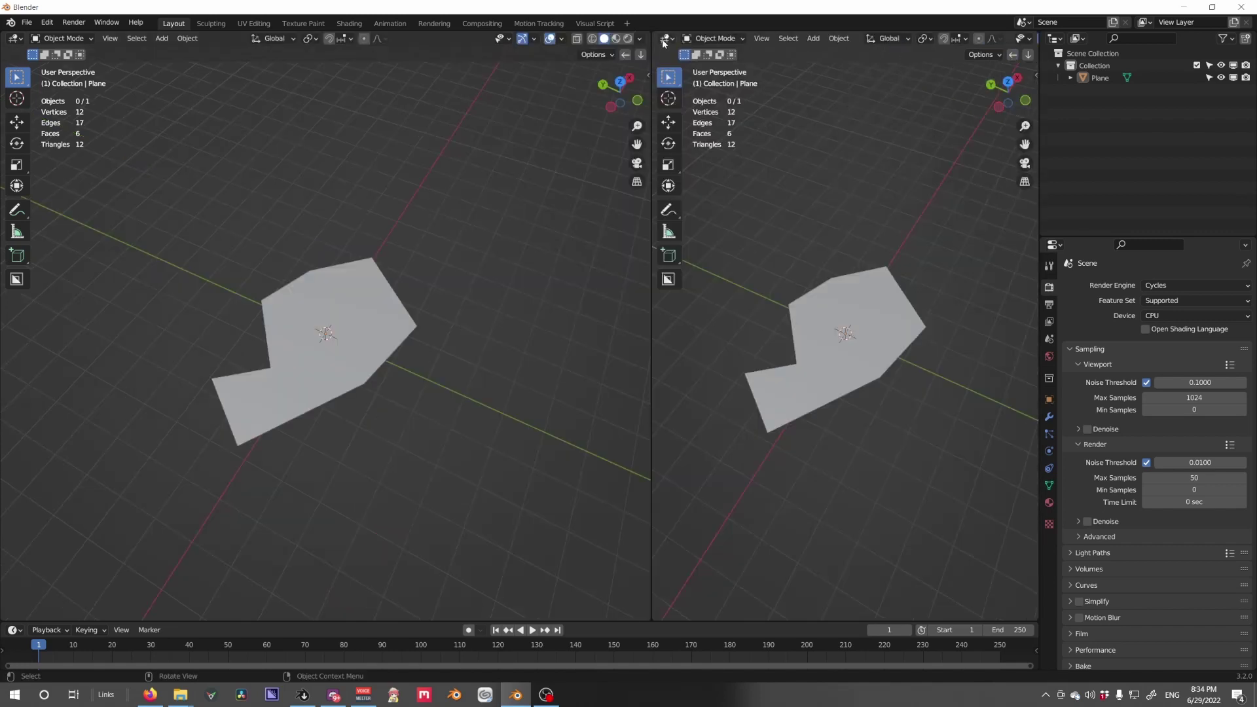
click(666, 40)
click(694, 156)
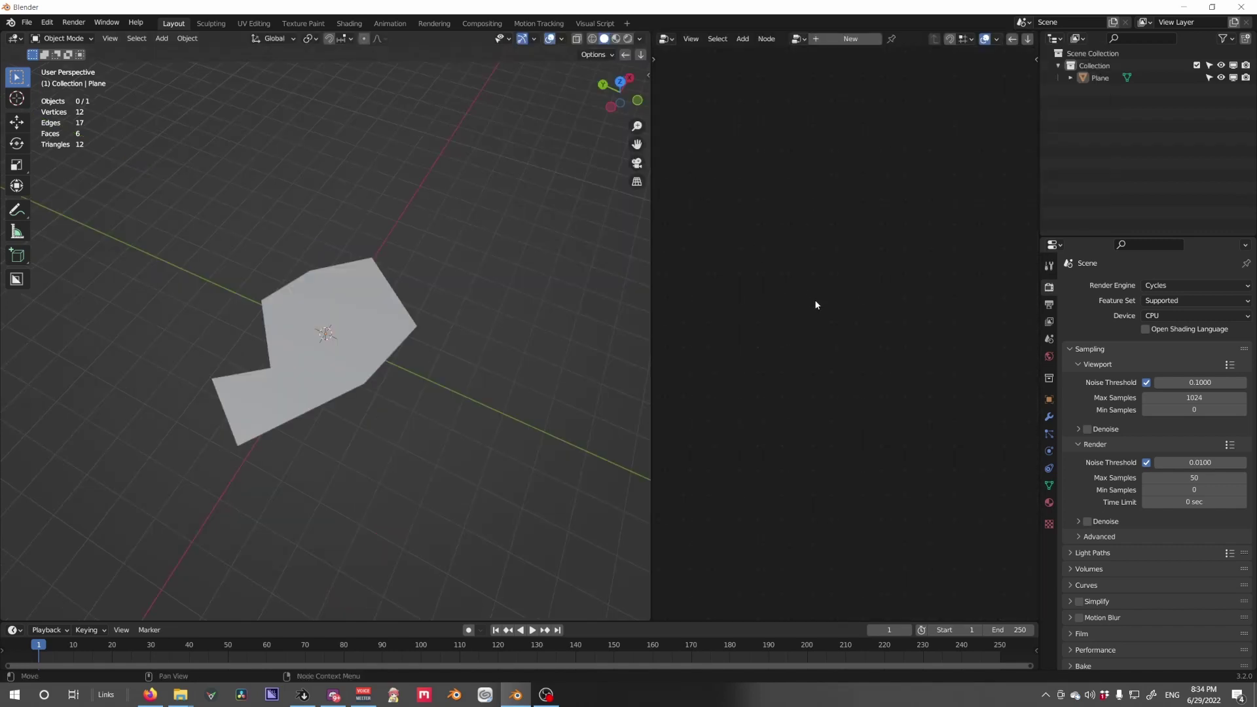
click(841, 41)
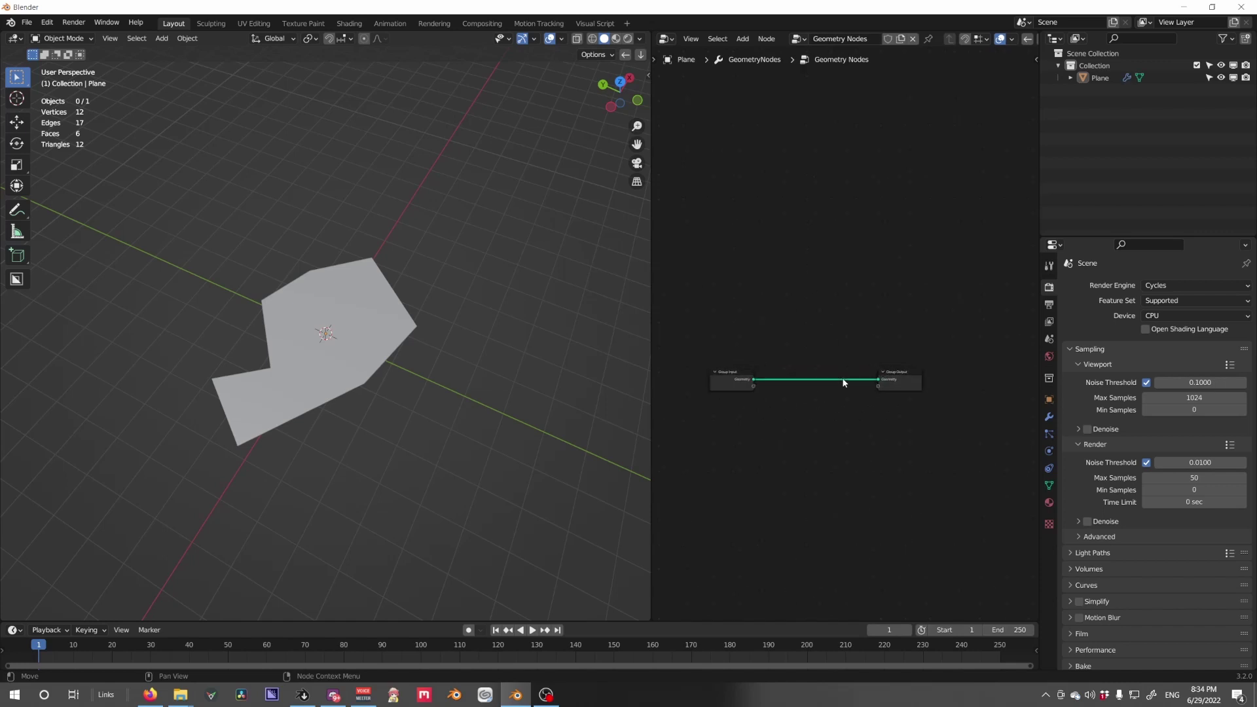
key(t)
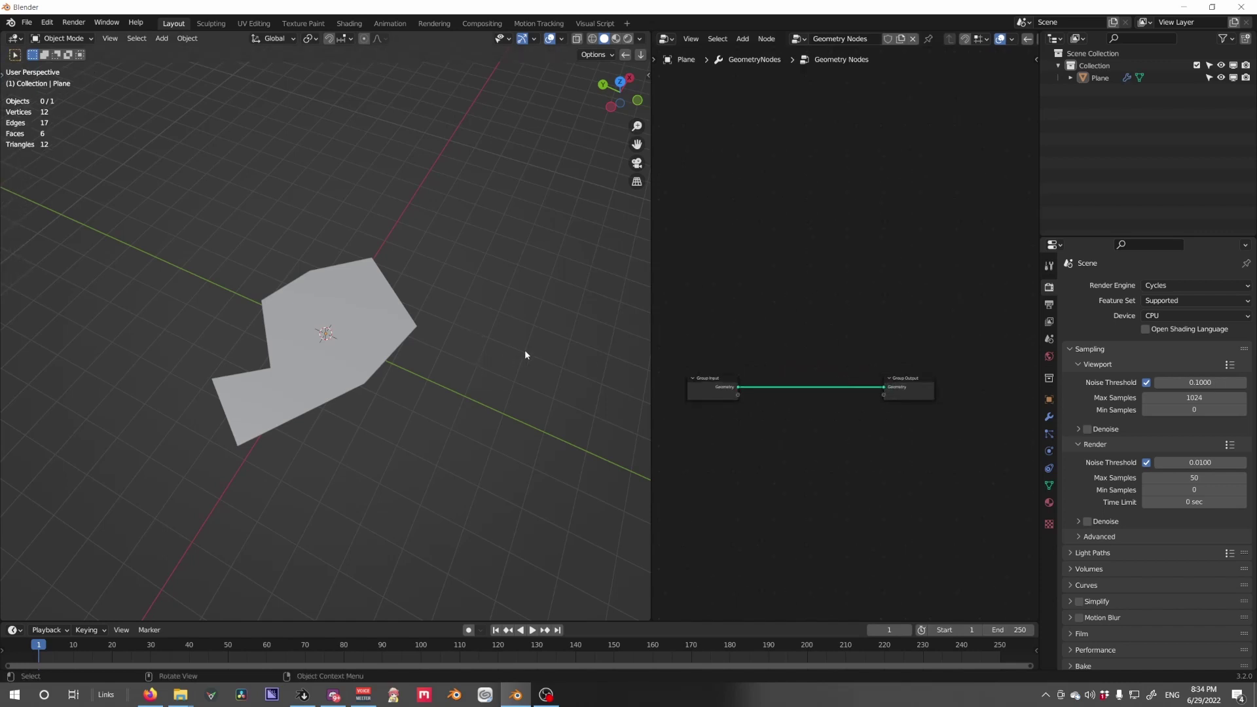
middle_drag(831, 393, 858, 368)
Rename the plane's geometry node tree to Constellation and pin it in the node editor.
click(1050, 416)
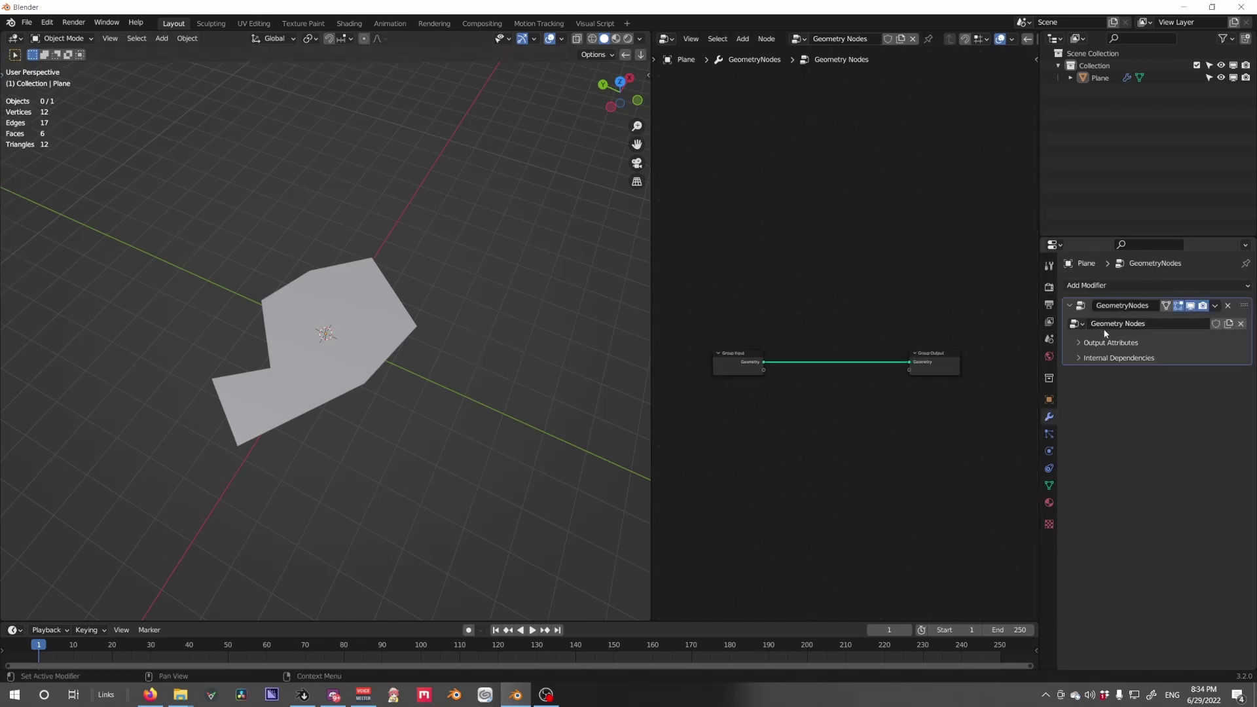
double_click(1113, 323)
text(Constellat)
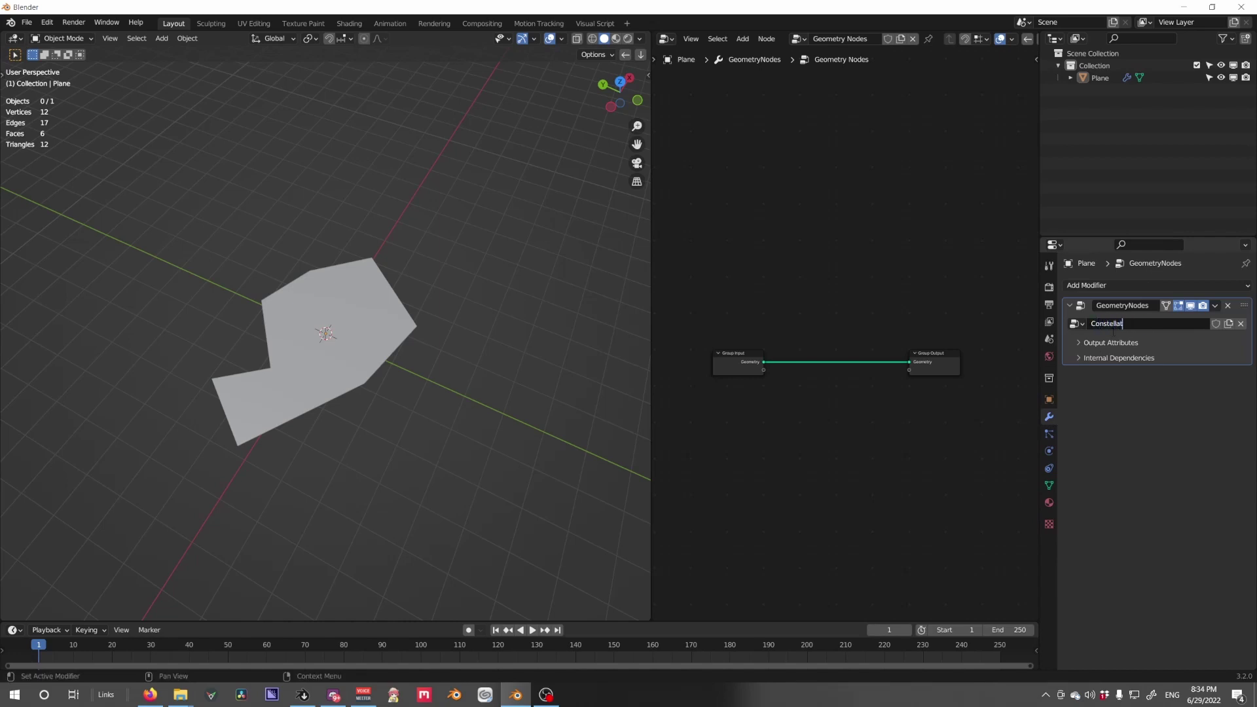
text(ion)
key(Return)
click(929, 39)
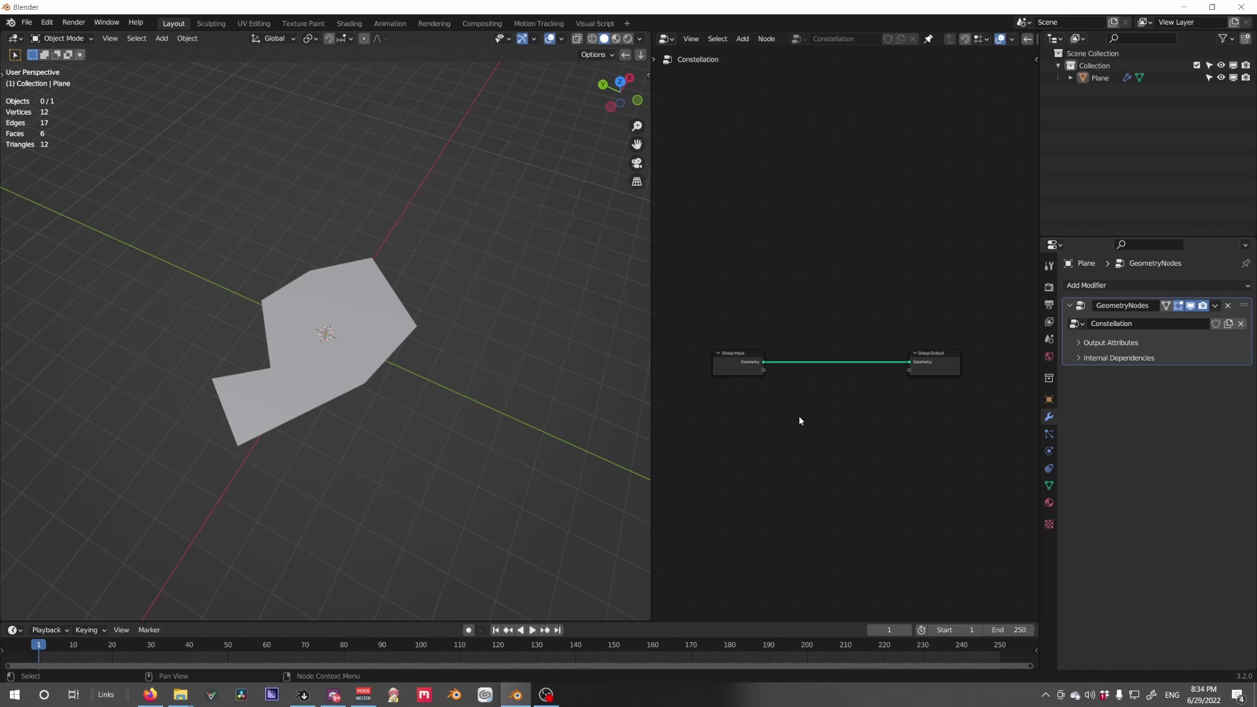
Turn on the wireframe overlay in the 3D viewport to show the plane's edges.
scroll(800, 390, up, 2)
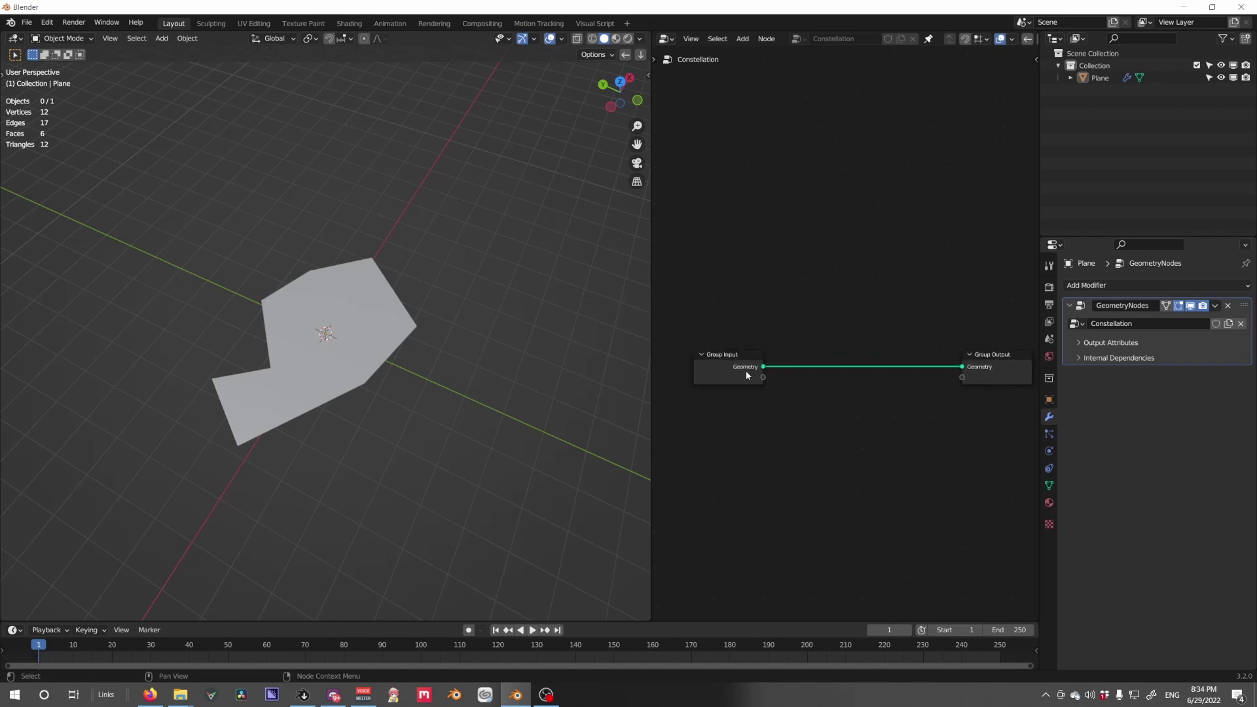
scroll(745, 370, up, 2)
click(561, 39)
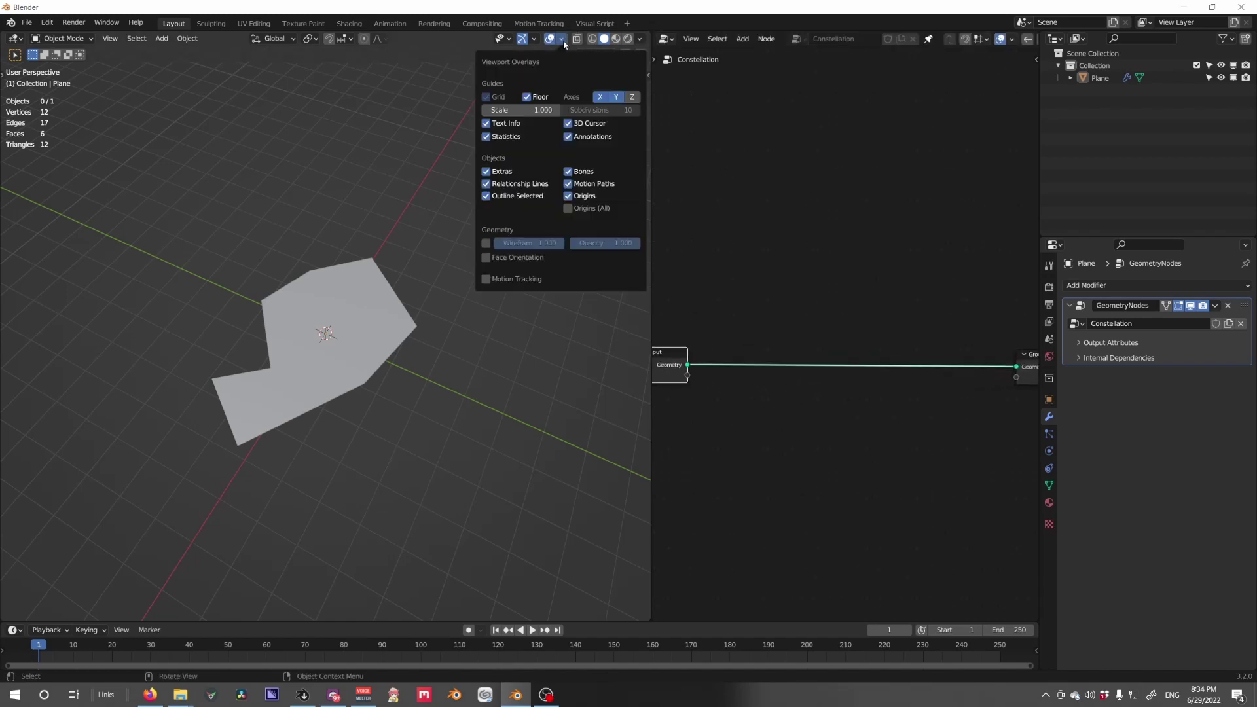
click(486, 243)
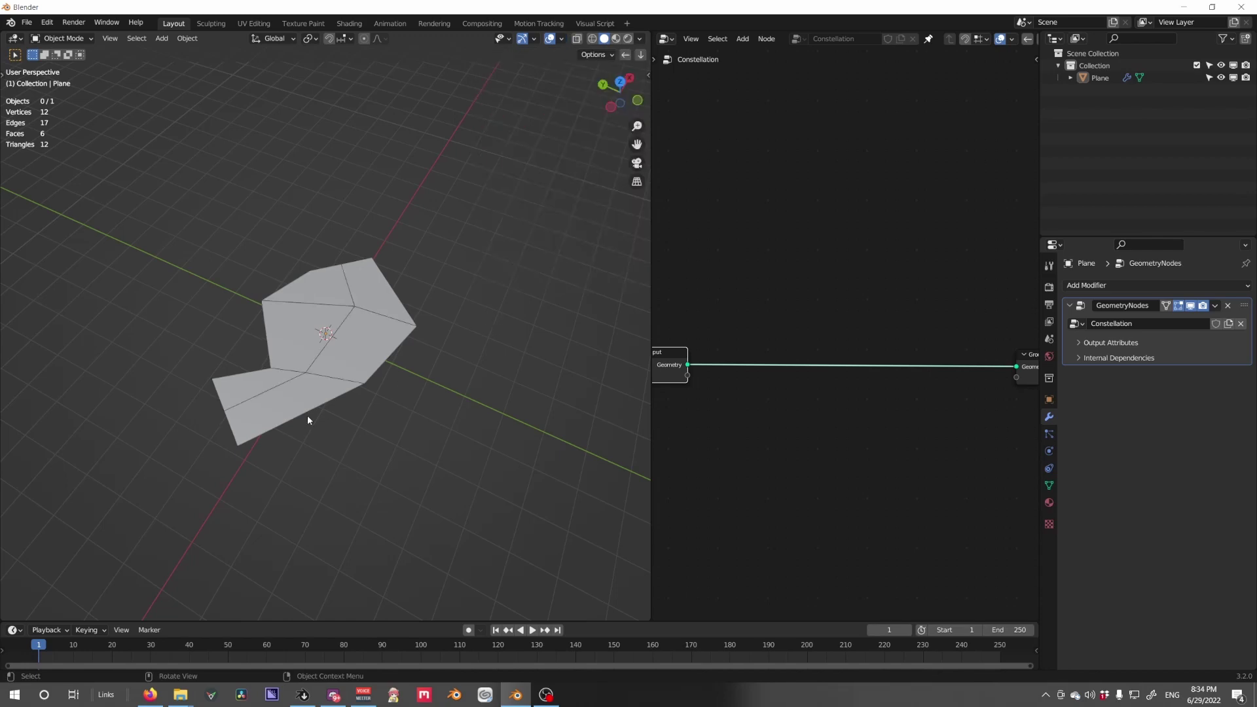
scroll(308, 415, up, 3)
middle_drag(445, 408, 319, 409)
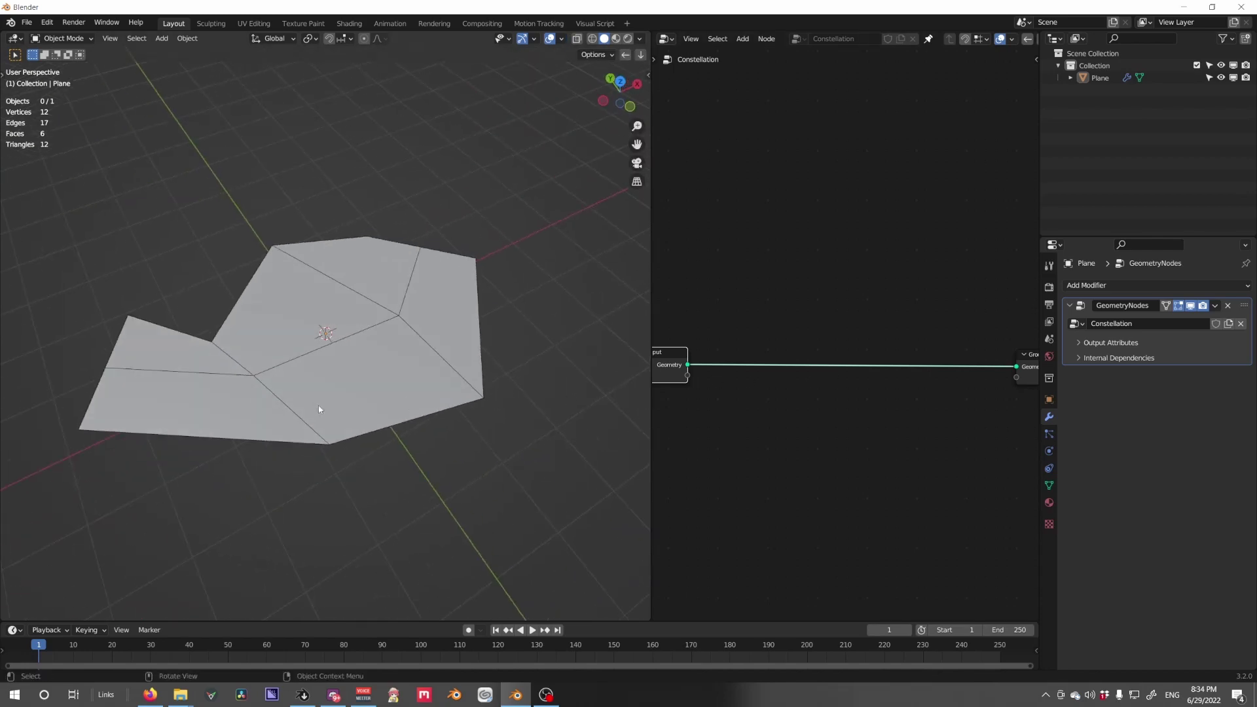
Slide the plane's two outer corner vertices at the narrow end inward along their edges, returning to Object Mode.
key(Tab)
click(82, 431)
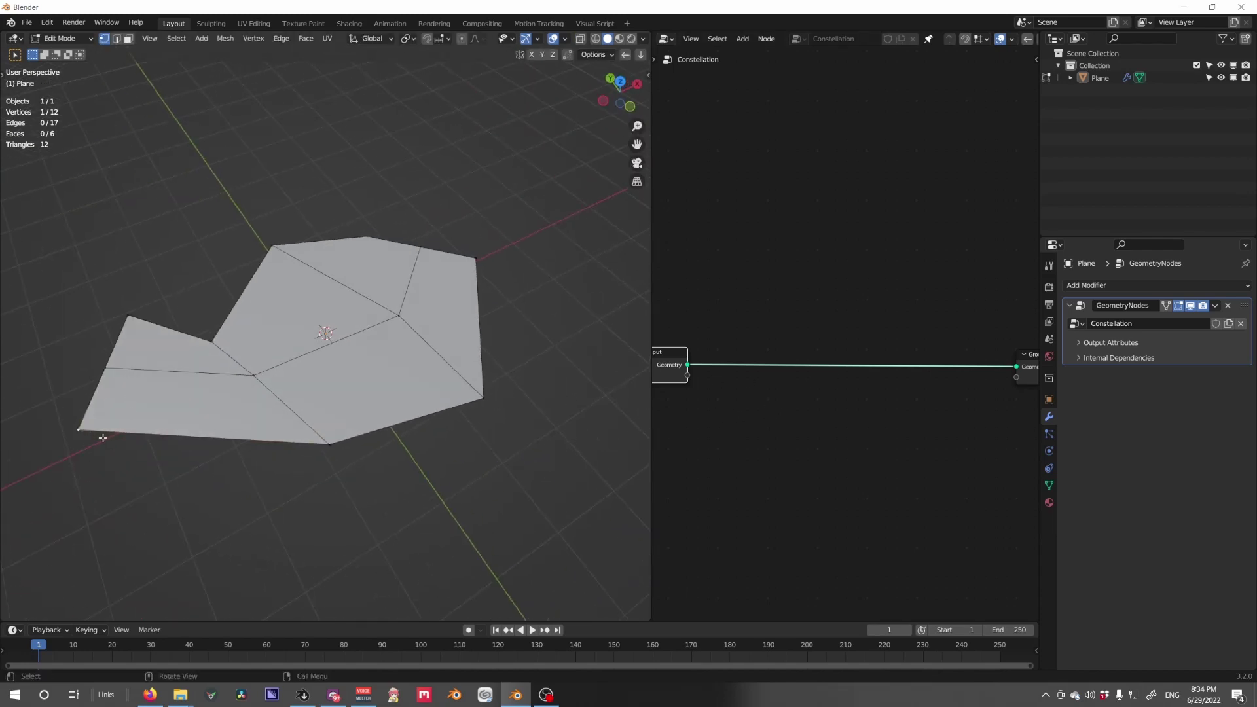
key(g)
key(g)
click(146, 453)
click(127, 316)
key(g)
key(g)
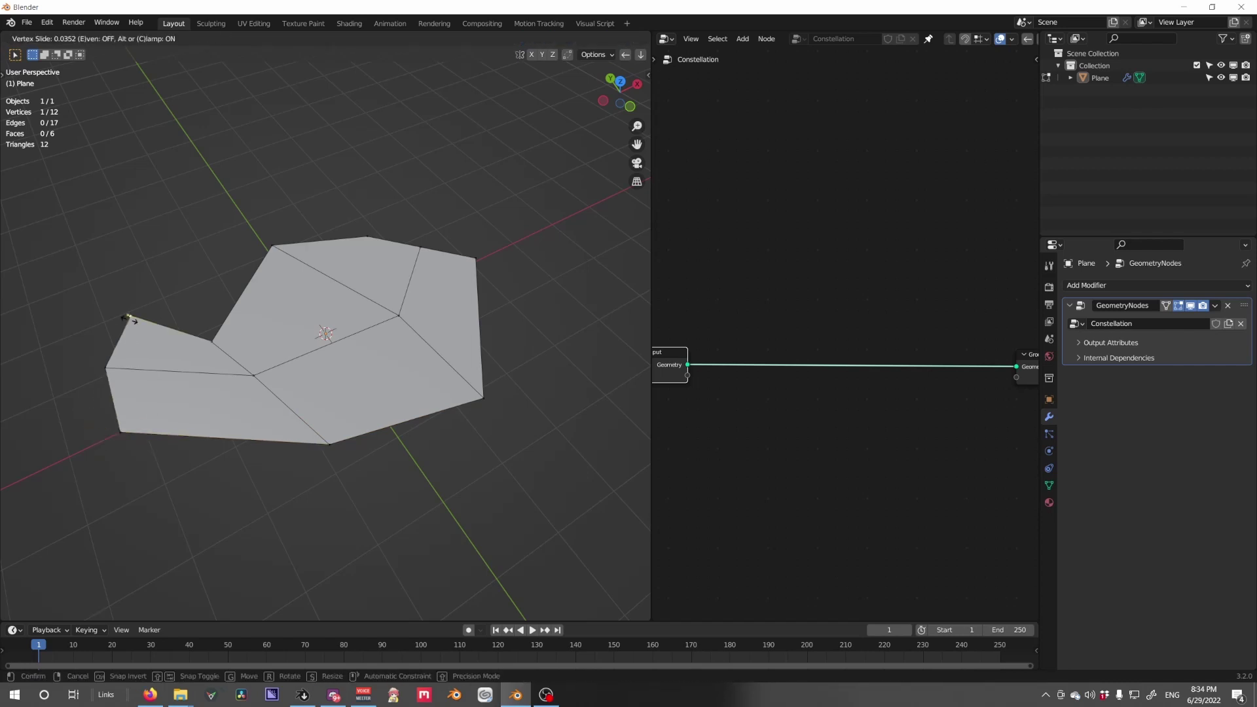
click(153, 324)
key(Tab)
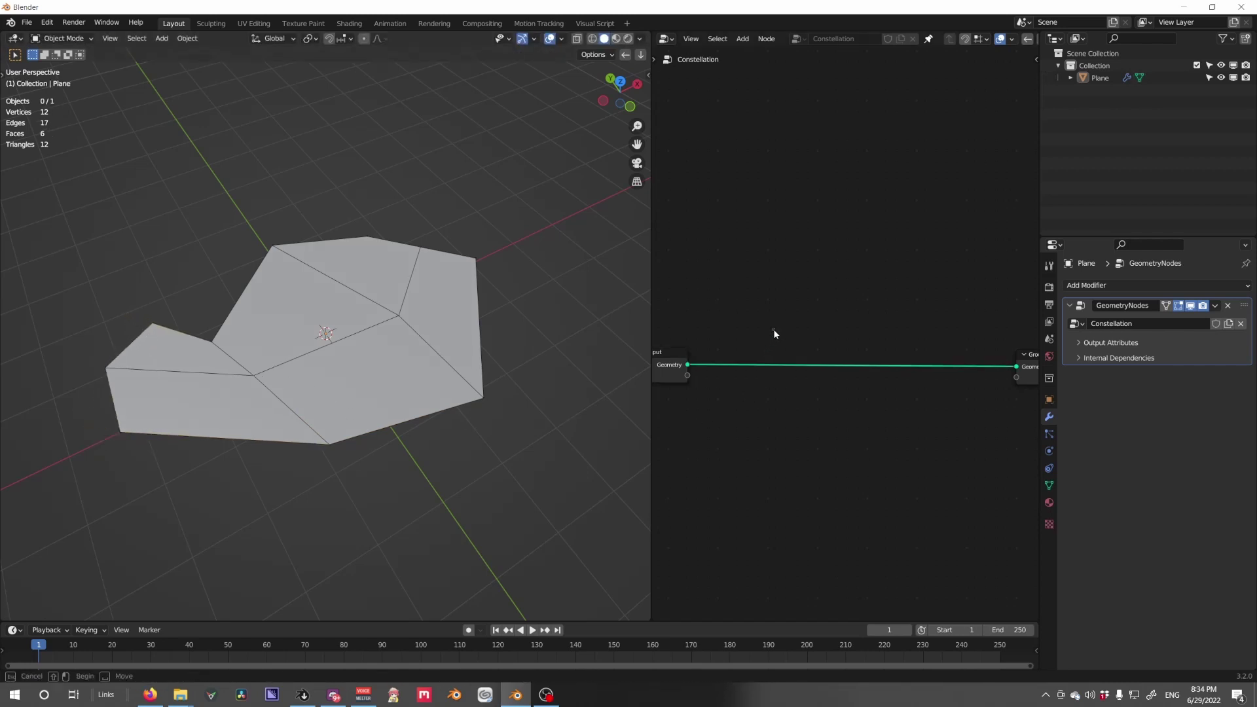
Insert a Subdivide Mesh node between the Group Input and Group Output.
key(shift+a)
click(737, 213)
text(sub)
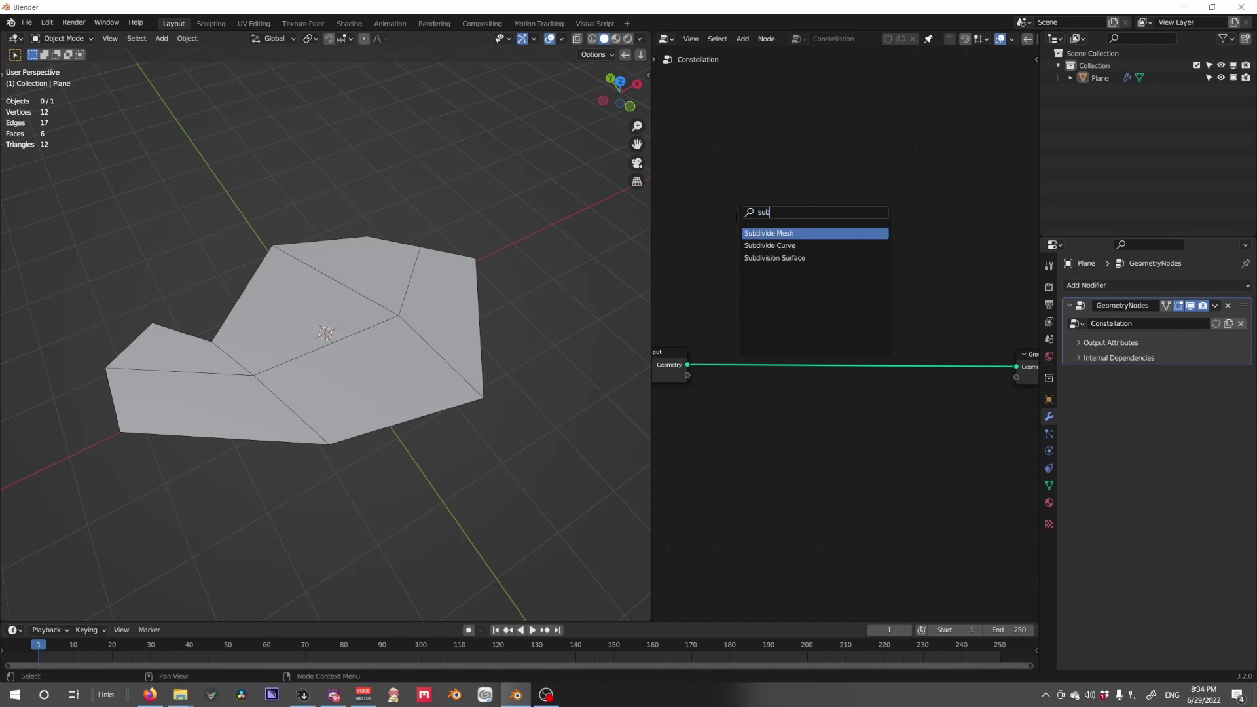
key(Return)
click(721, 366)
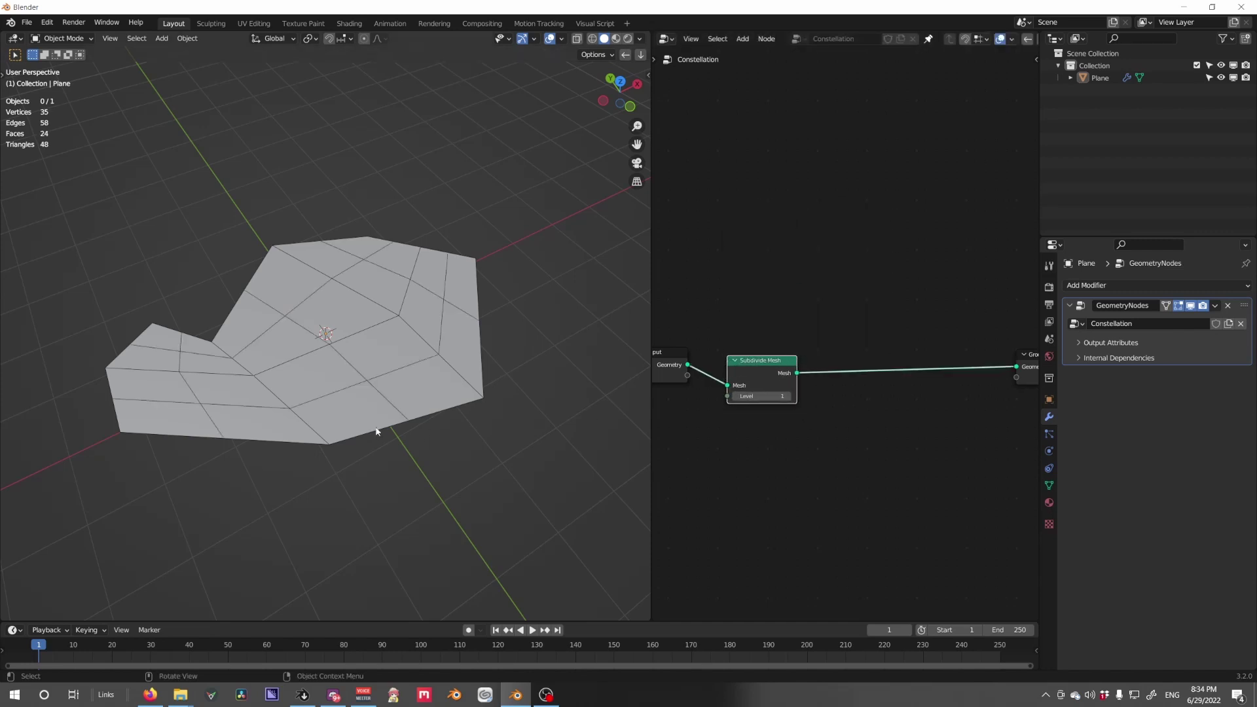
middle_drag(376, 429, 466, 391)
Try a level of 2 on the Subdivide Mesh node and return it to 1.
click(786, 397)
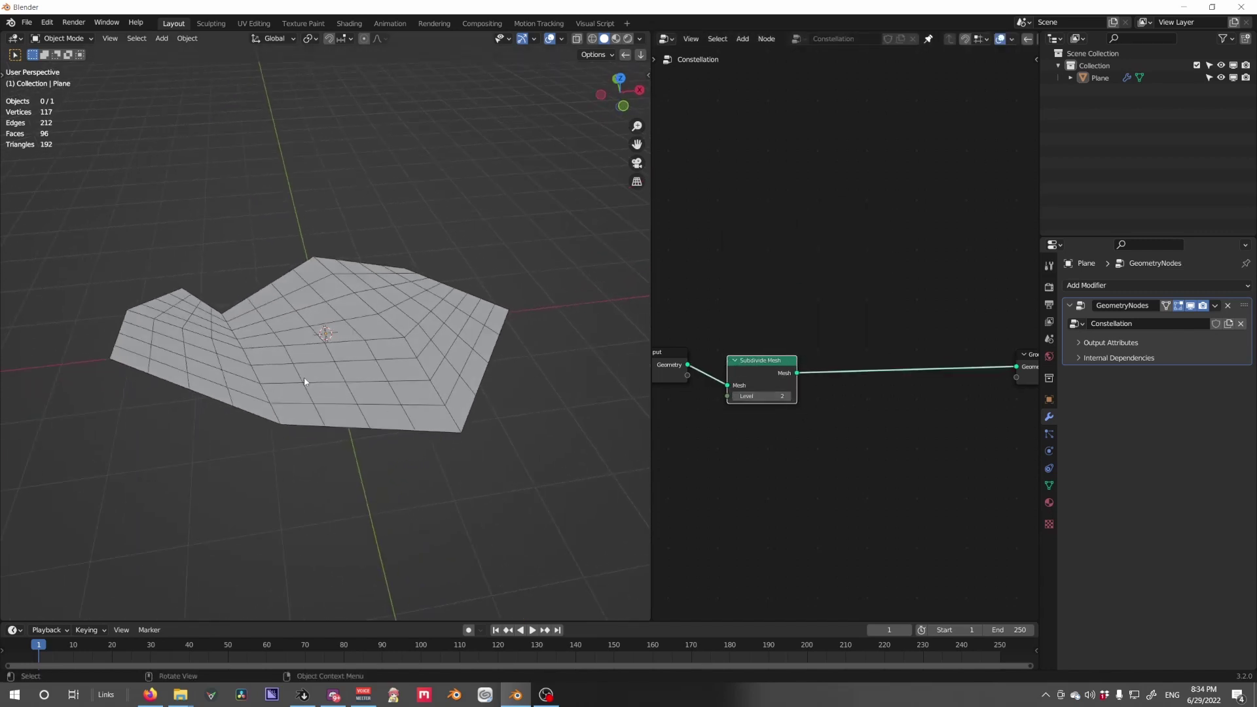
middle_drag(304, 378, 336, 413)
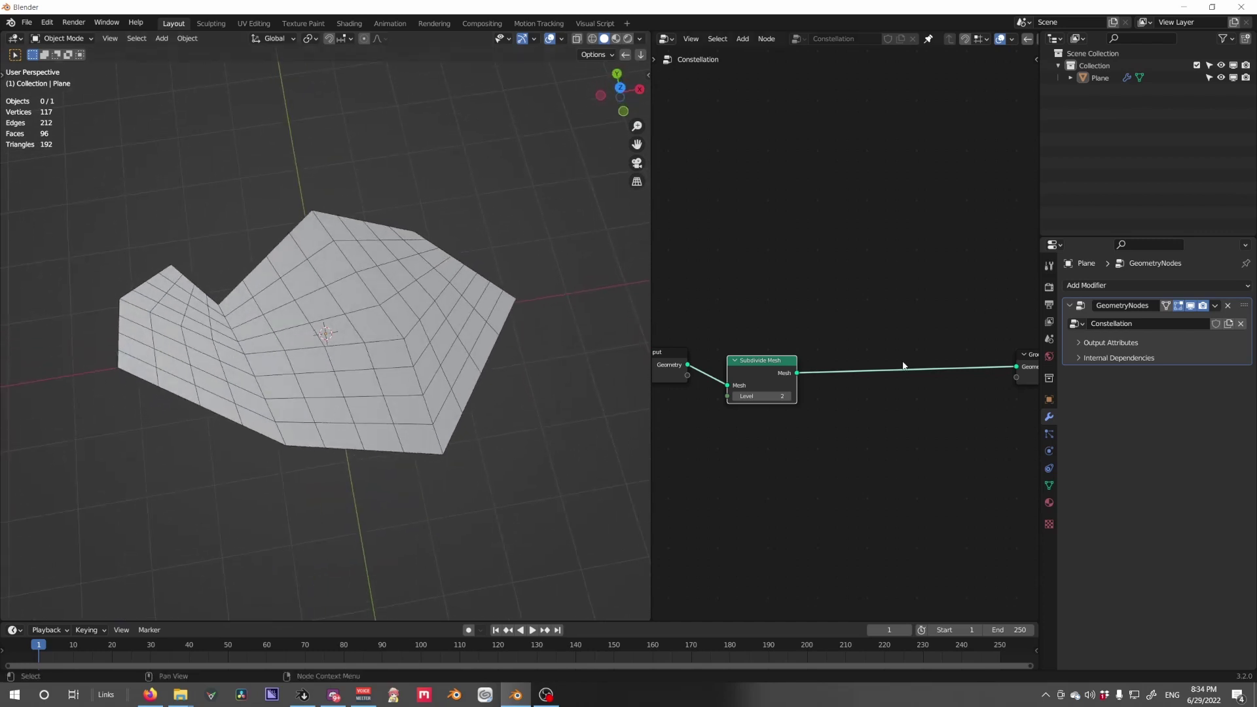
click(736, 396)
Move the Group Output away to make room and insert a Set Position node after Subdivide Mesh.
drag(761, 361, 754, 353)
scroll(854, 396, down, 8)
middle_drag(854, 396, 821, 374)
drag(929, 326, 987, 329)
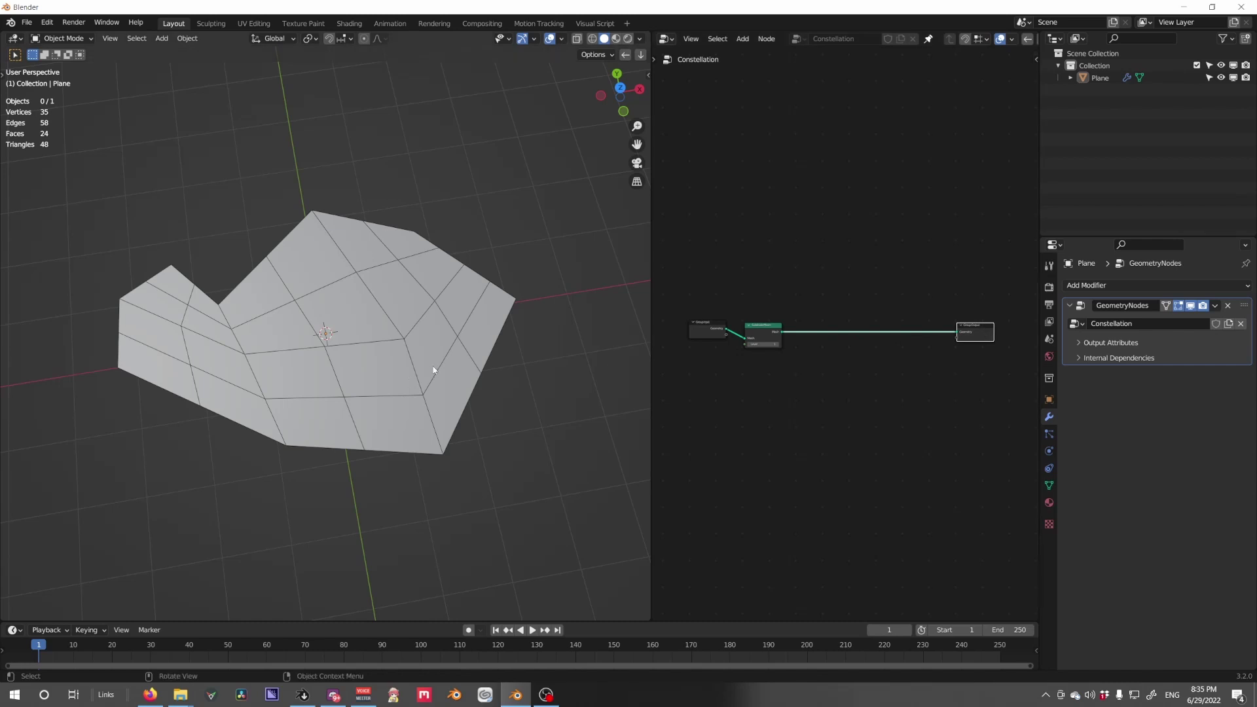
key(shift+a)
text(set)
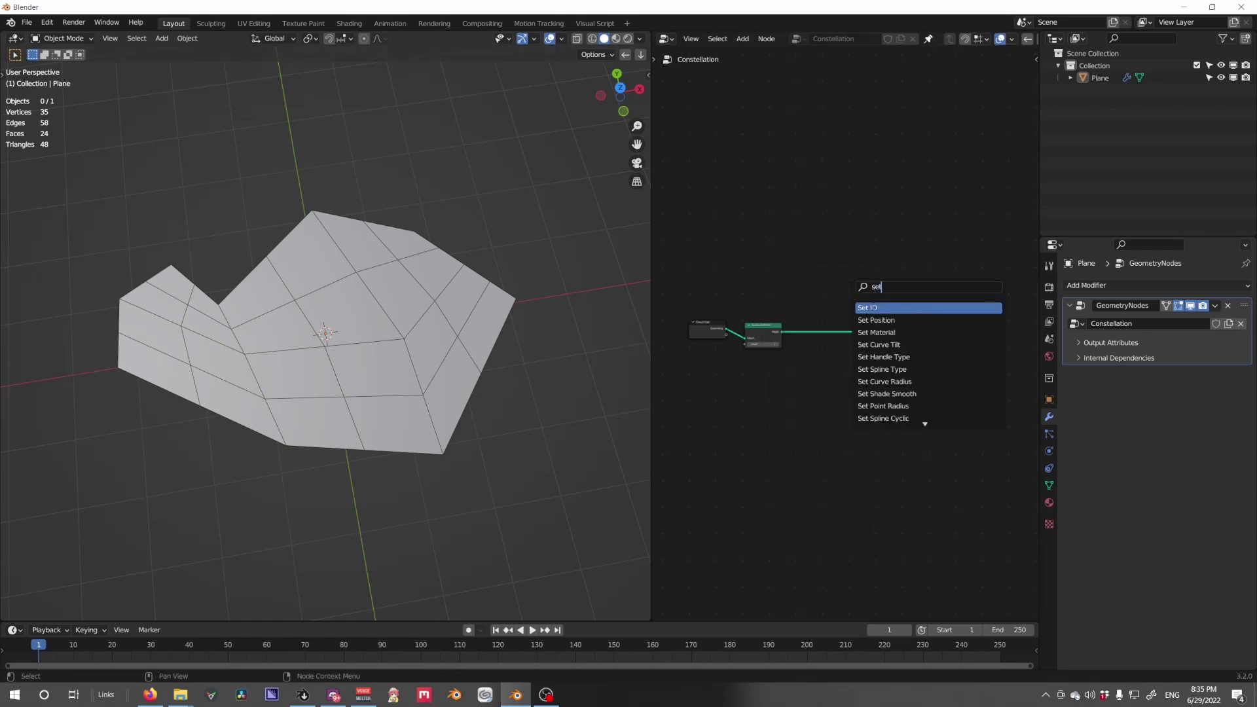
click(876, 320)
click(850, 296)
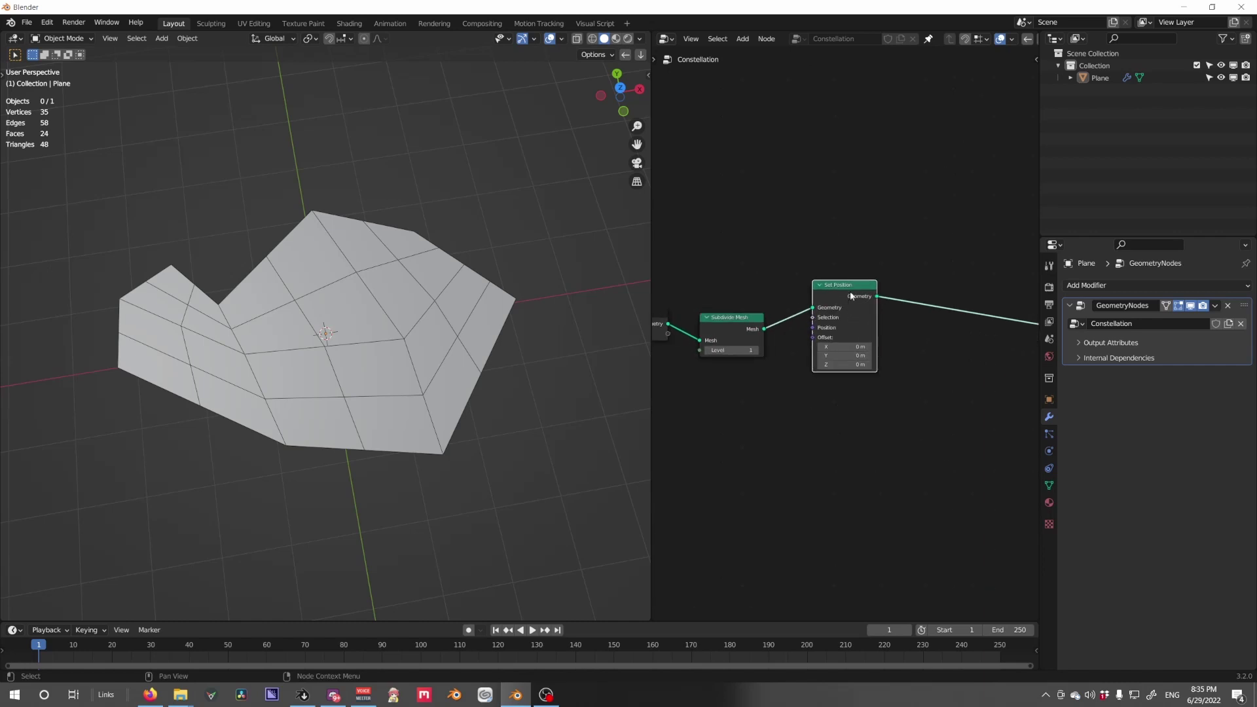
Add a Musgrave Texture node below Subdivide Mesh and set its dimensions to 4D.
key(shift+a)
mouse_move(808, 528)
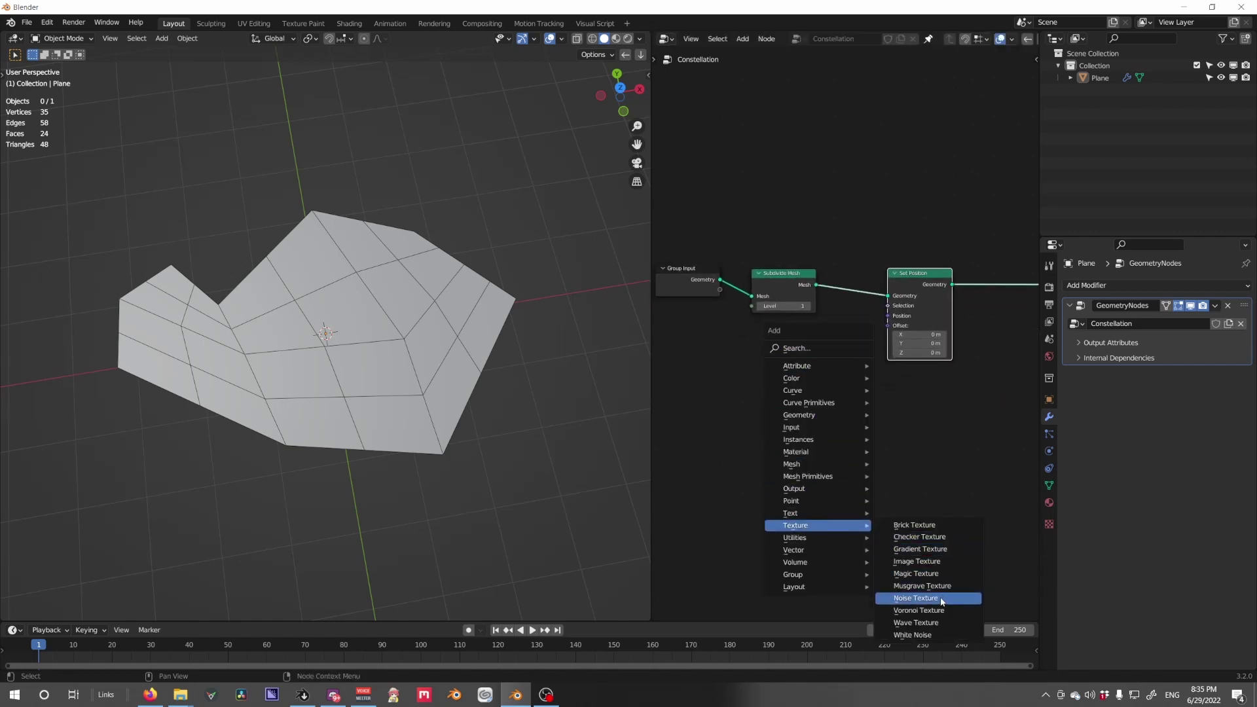
click(922, 586)
click(823, 393)
click(818, 410)
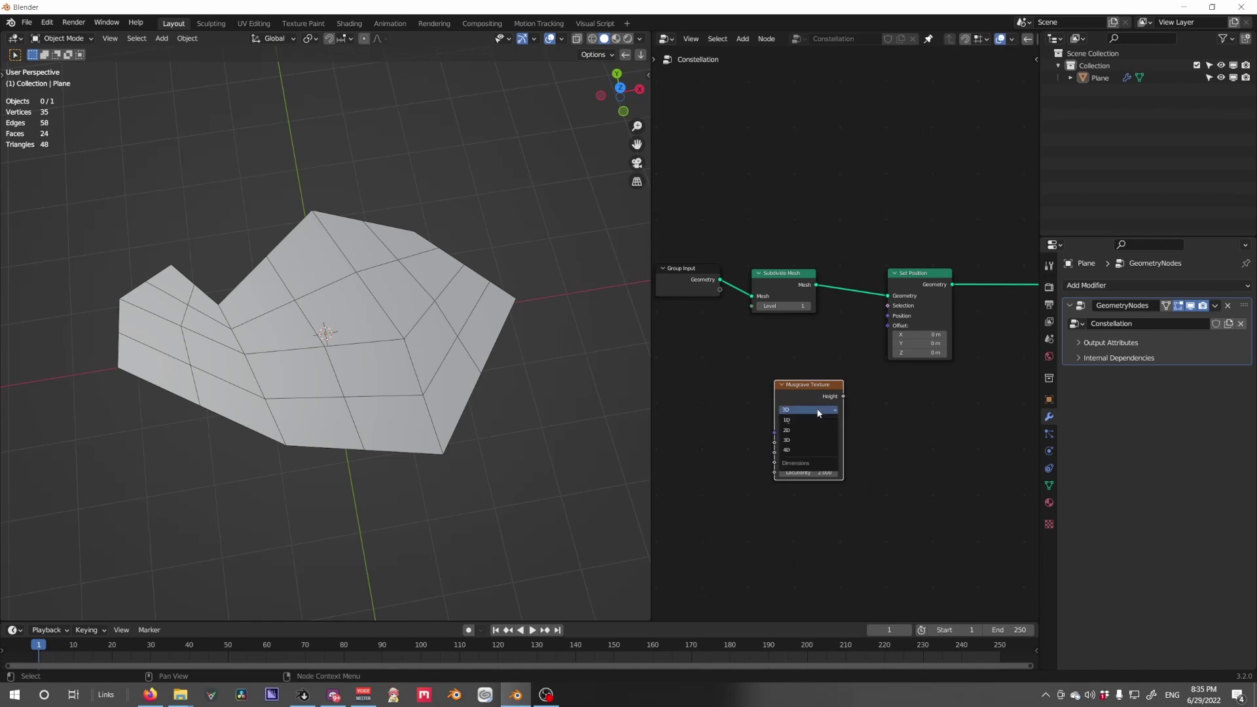
click(812, 449)
drag(812, 449, 747, 476)
Add a Vector Math node set to Scale and connect the Musgrave Height to its Scale input.
key(shift+a)
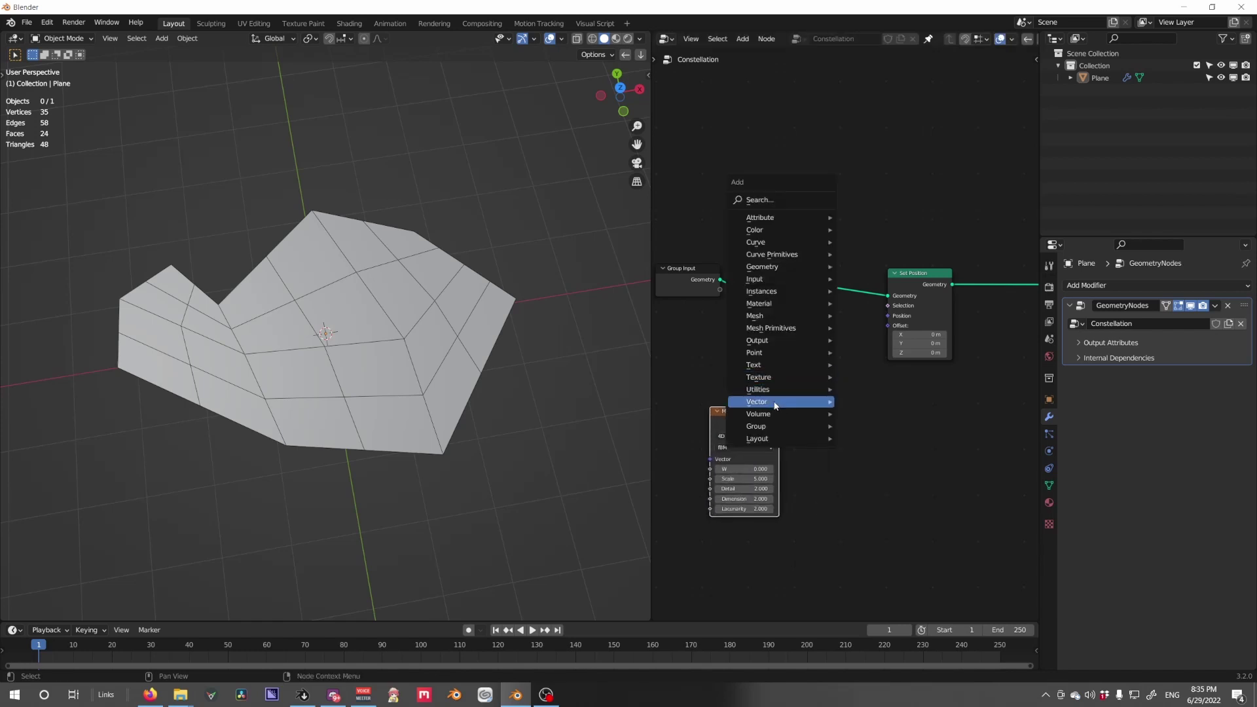
mouse_move(775, 406)
click(878, 441)
click(809, 410)
click(809, 408)
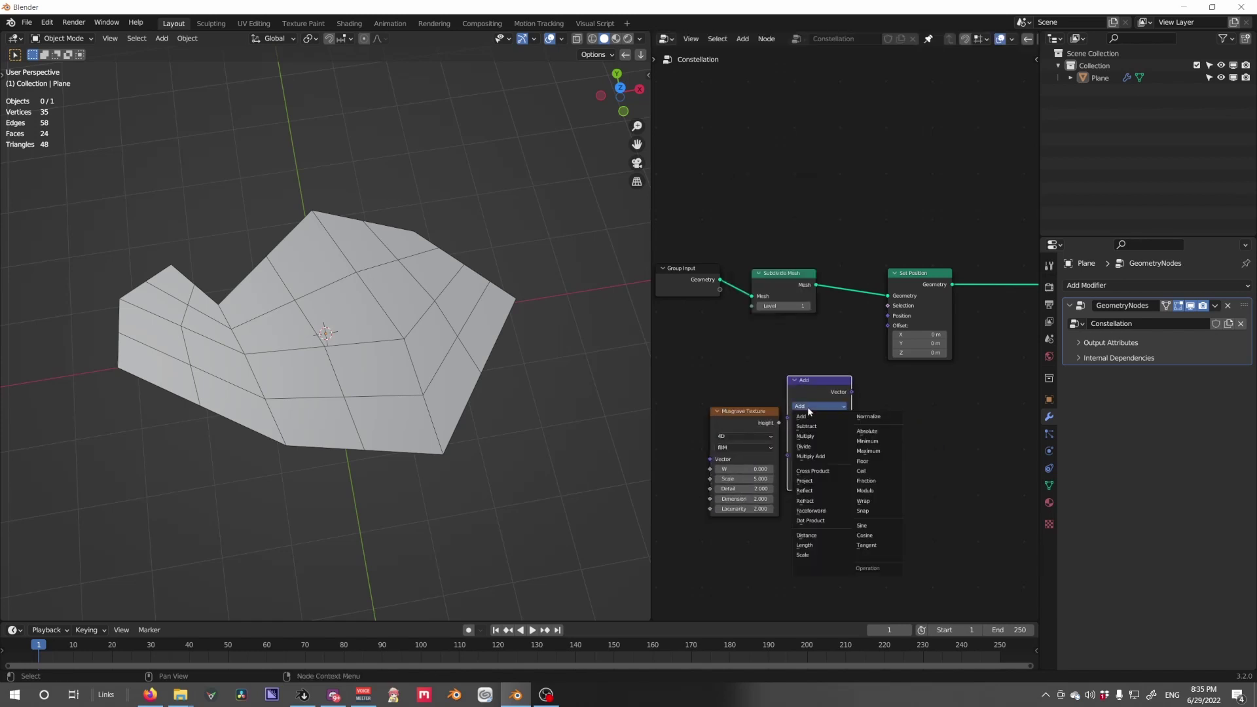
click(821, 555)
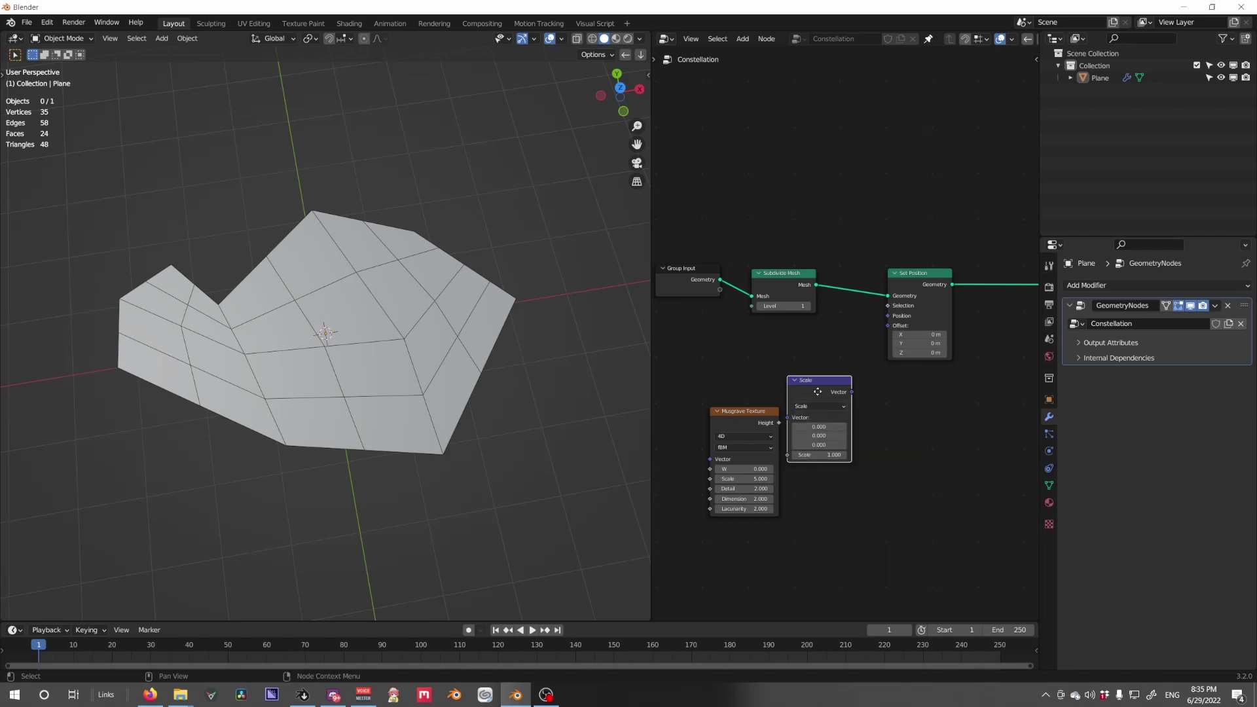
drag(817, 391, 831, 389)
drag(740, 411, 801, 451)
Add a Normal node, feed it into the Scale node's Vector, and connect the scaled vector to Set Position's Offset.
key(shift+a)
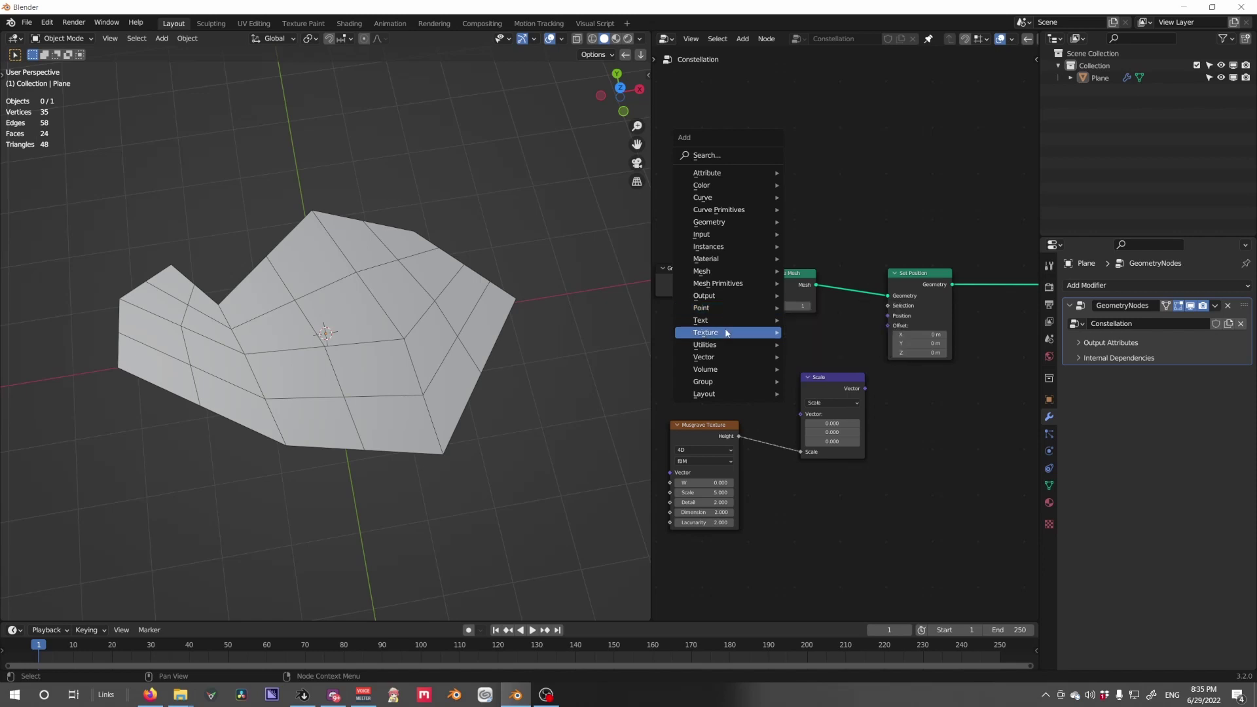
mouse_move(720, 237)
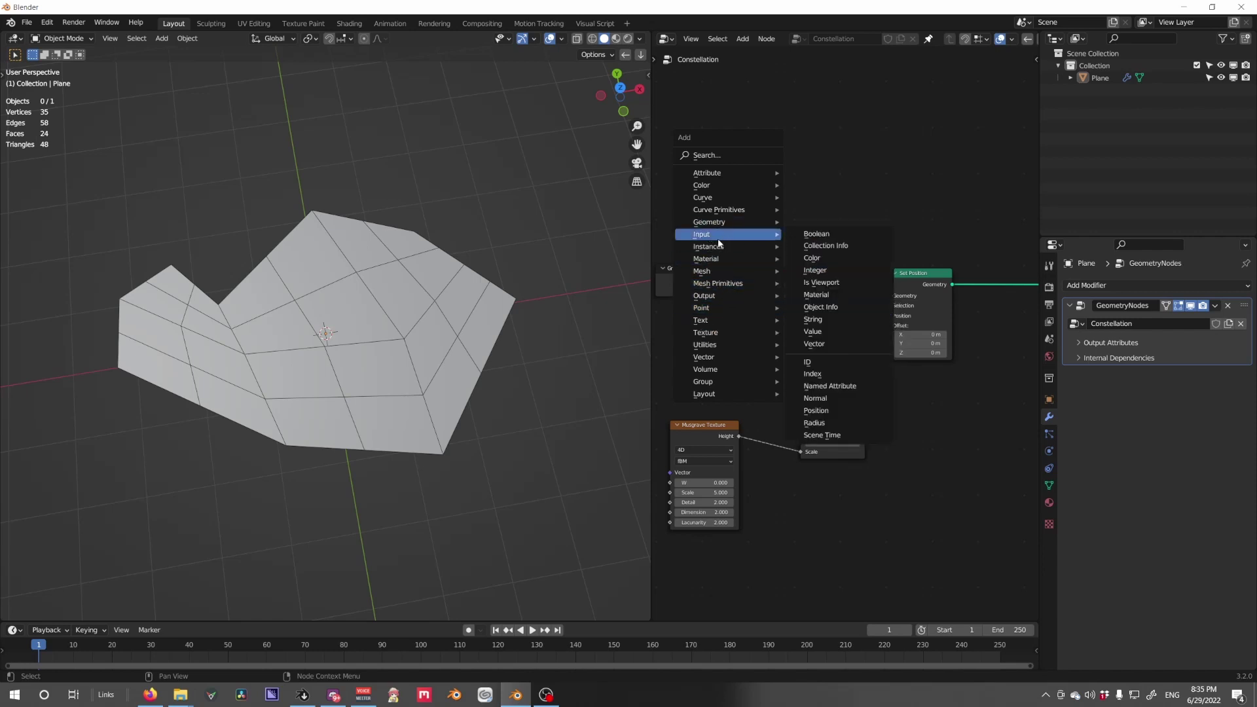
click(822, 403)
click(700, 382)
drag(733, 386, 888, 325)
mouse_move(458, 340)
middle_down()
mouse_move(478, 330)
mouse_move(433, 352)
mouse_move(484, 346)
mouse_move(466, 357)
middle_up()
Set the Musgrave Texture's scale to about 1.76 and try shifting its W value.
middle_drag(753, 460, 836, 434)
shift+drag(788, 457, 890, 457)
right_click(788, 456)
key(ctrl+z)
Move the Musgrave Texture aside and insert a Math node set to Multiply between it and the Scale node.
click(795, 403)
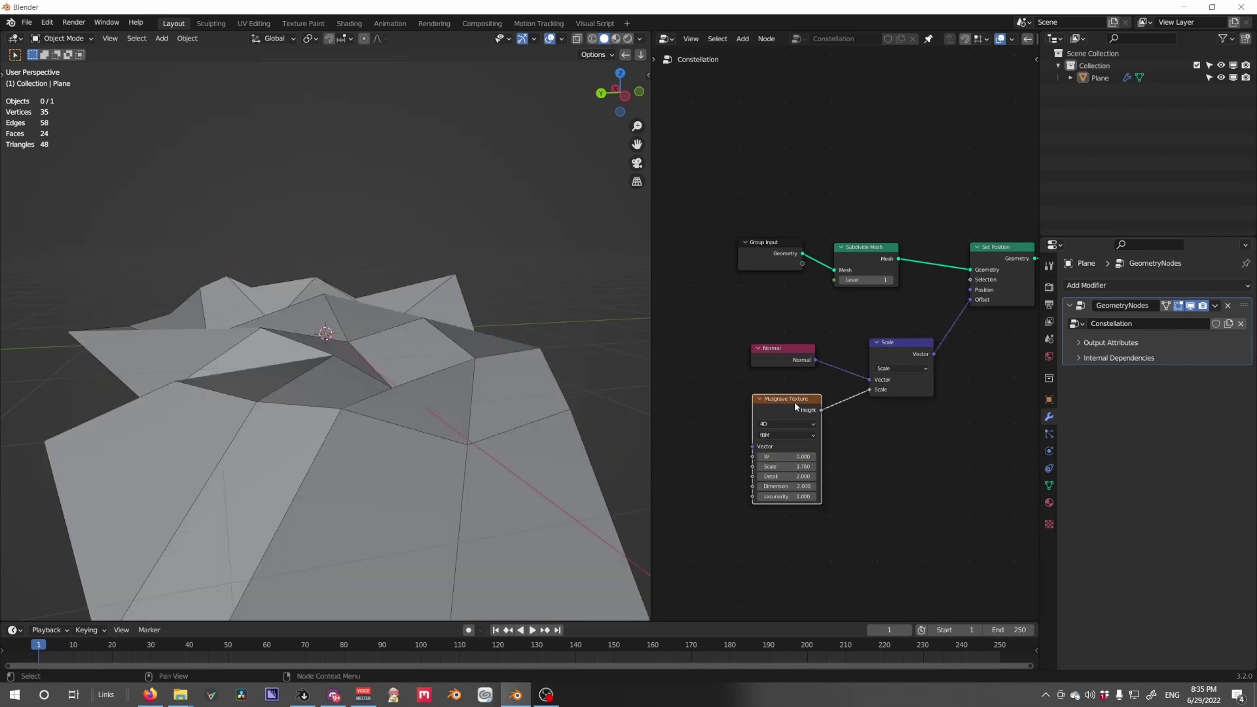
drag(795, 406, 683, 433)
middle_drag(780, 438, 828, 402)
key(shift+a)
mouse_move(804, 505)
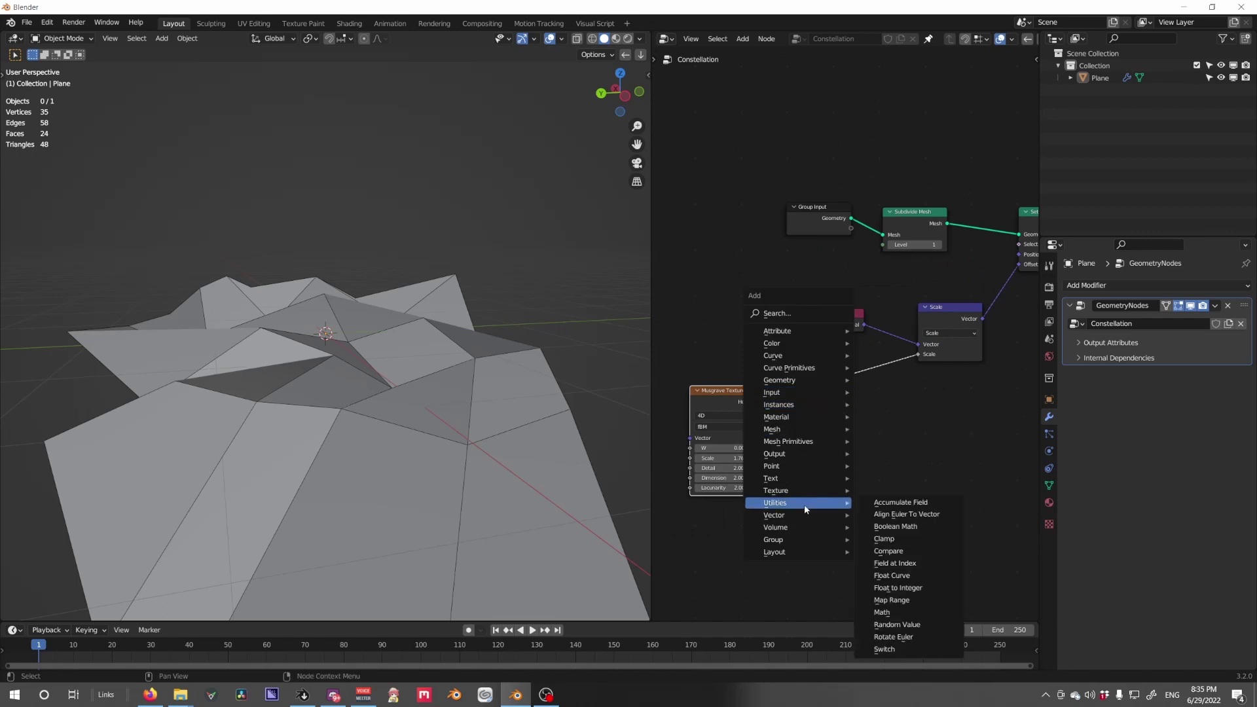
click(884, 613)
click(835, 406)
click(833, 393)
click(829, 398)
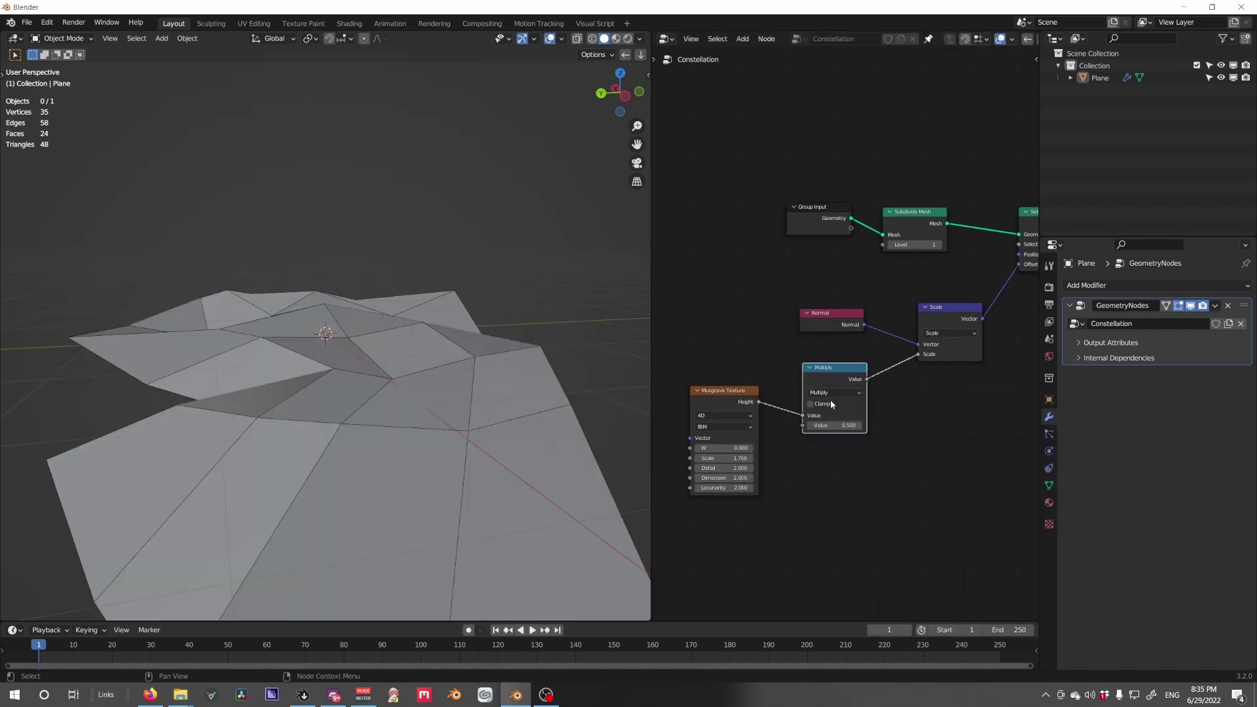
mouse_move(831, 426)
mouse_down()
mouse_move(878, 426)
mouse_move(832, 426)
mouse_up()
right_click(834, 426)
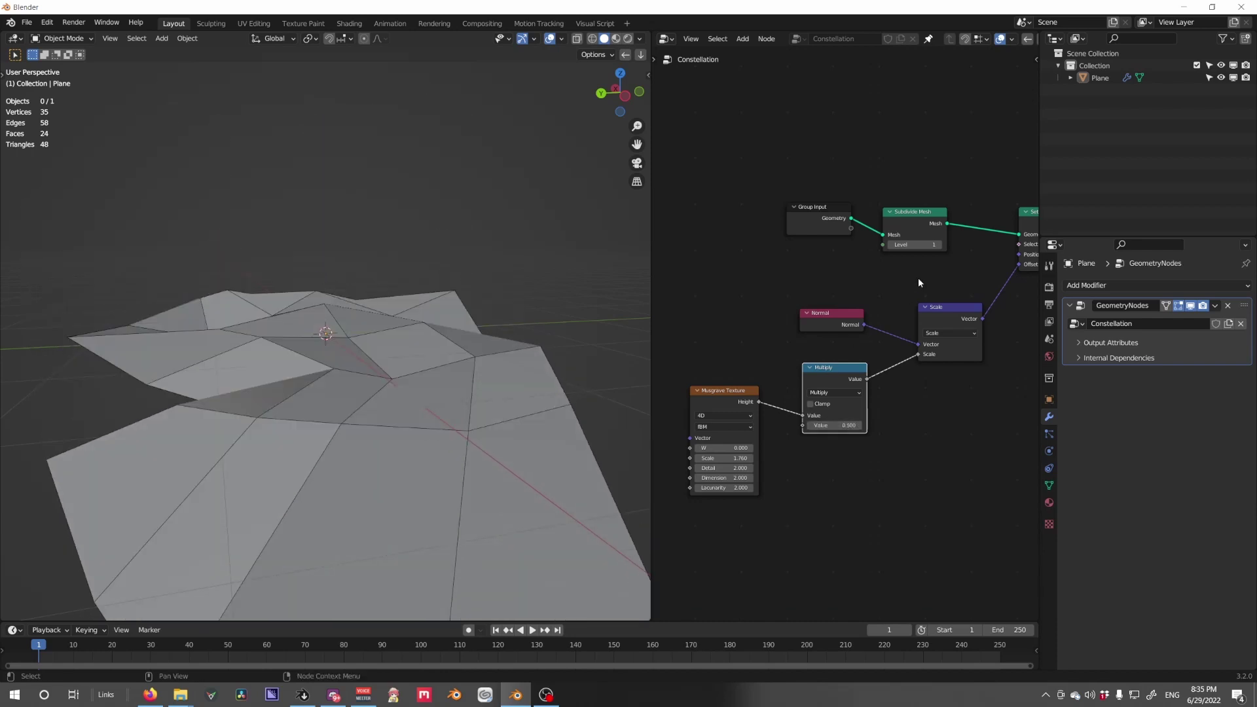
Set the Subdivide Mesh level to 2 and the Musgrave scale to 1, and tune the Multiply value controlling the displacement.
click(942, 247)
drag(835, 426, 876, 426)
mouse_move(726, 457)
mouse_down()
mouse_move(631, 458)
mouse_move(739, 458)
mouse_up()
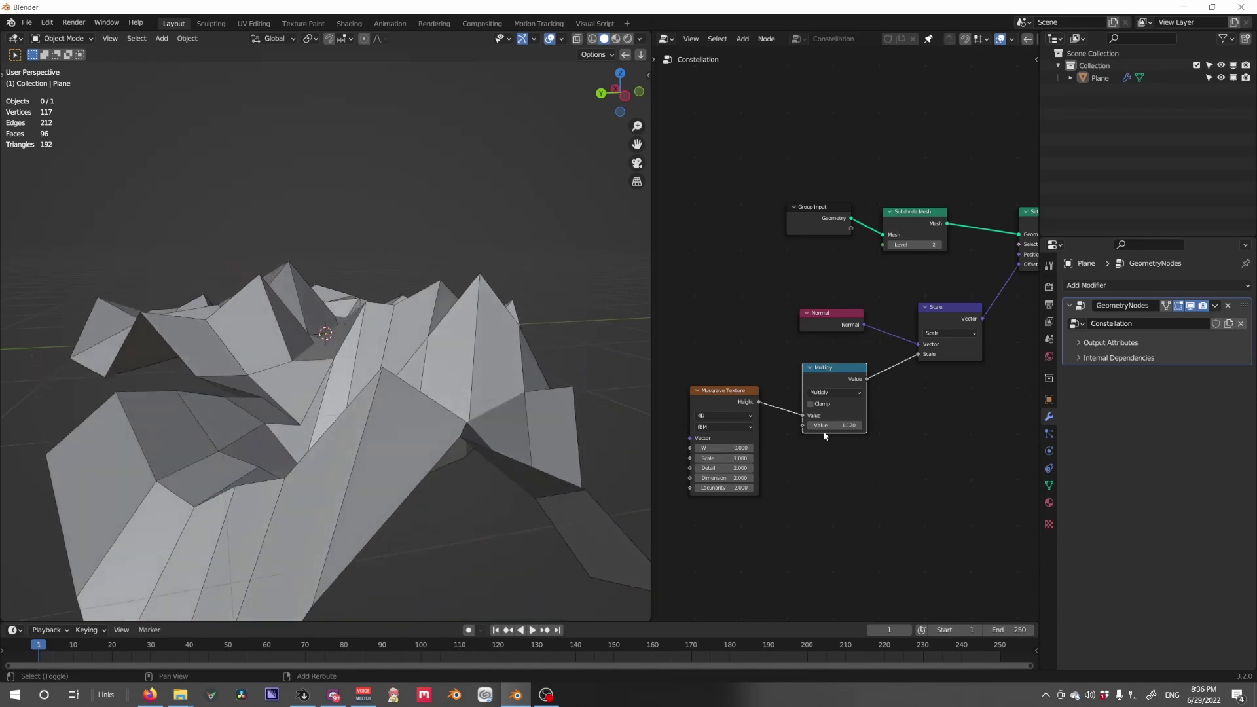
drag(827, 425, 793, 426)
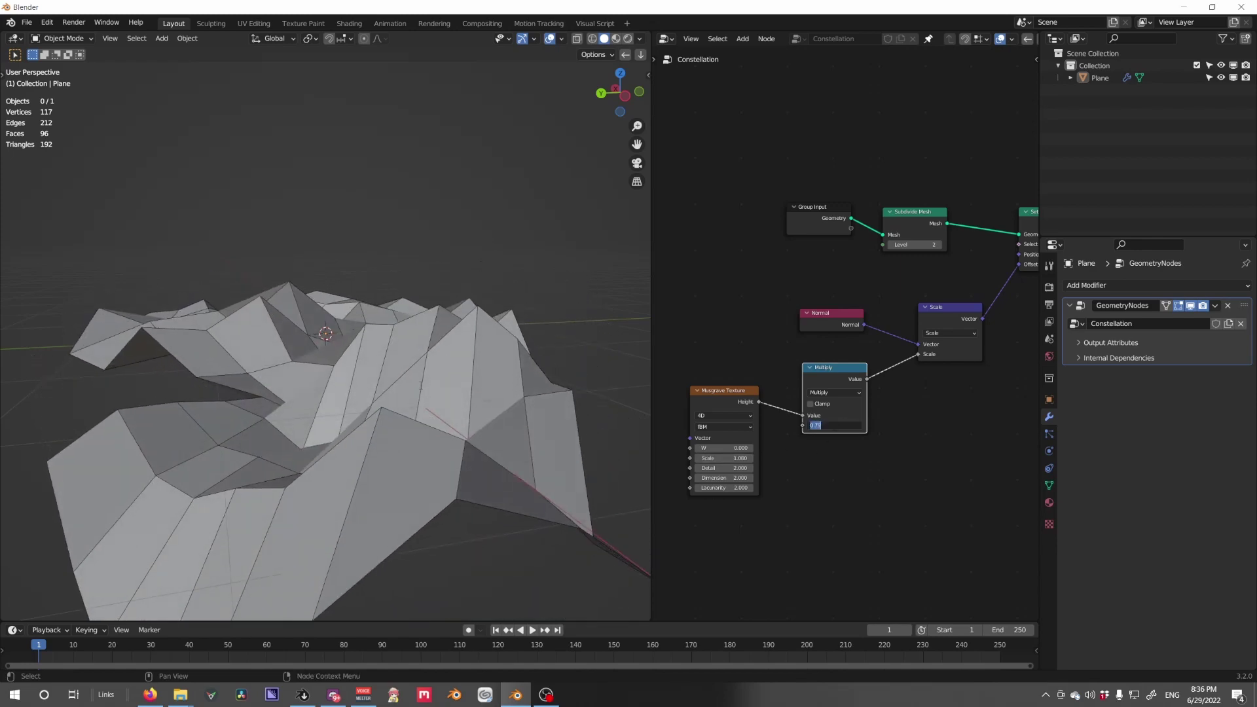
middle_drag(542, 290, 393, 321)
scroll(462, 344, down, 3)
shift+drag(833, 425, 907, 425)
Reposition the Musgrave Texture node and move the Group Output farther from Set Position to free space for more nodes.
drag(714, 393, 698, 379)
scroll(785, 378, down, 6)
middle_drag(884, 360, 736, 412)
scroll(839, 372, down, 1)
drag(893, 324, 1015, 317)
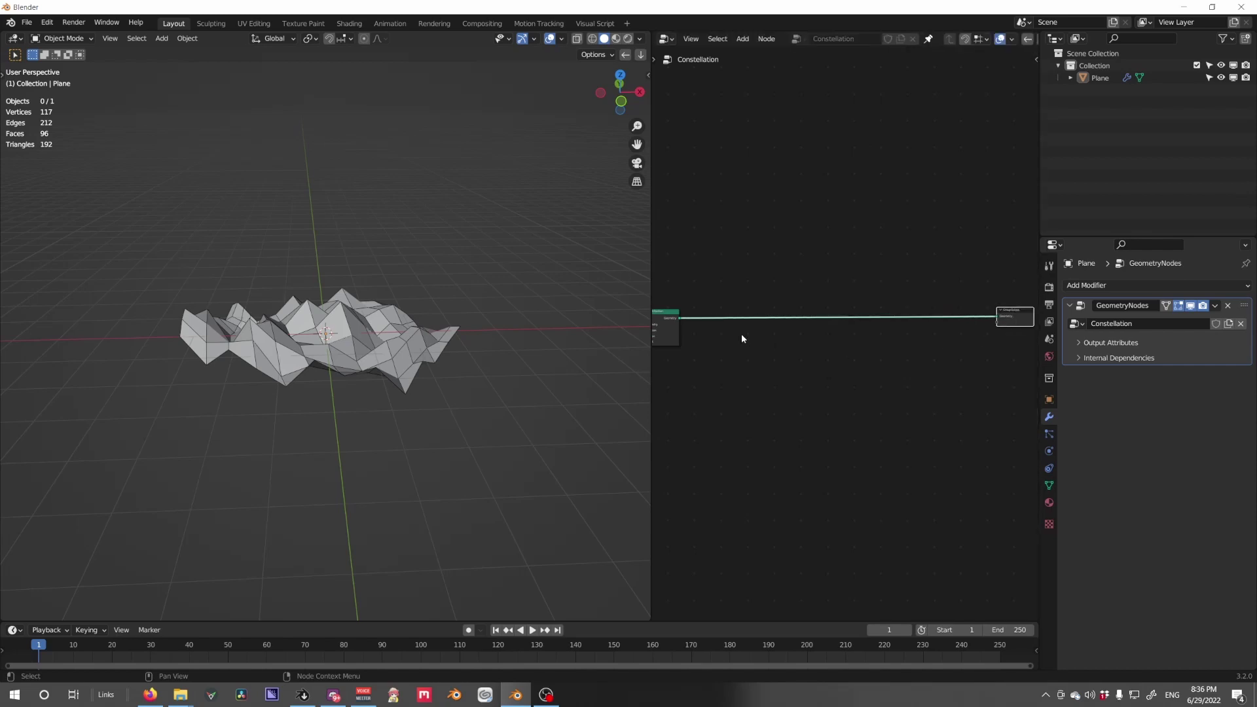
middle_drag(741, 332, 810, 326)
scroll(834, 262, up, 3)
Insert a Distribute Points on Faces node between Set Position and the Group Output.
key(shift+a)
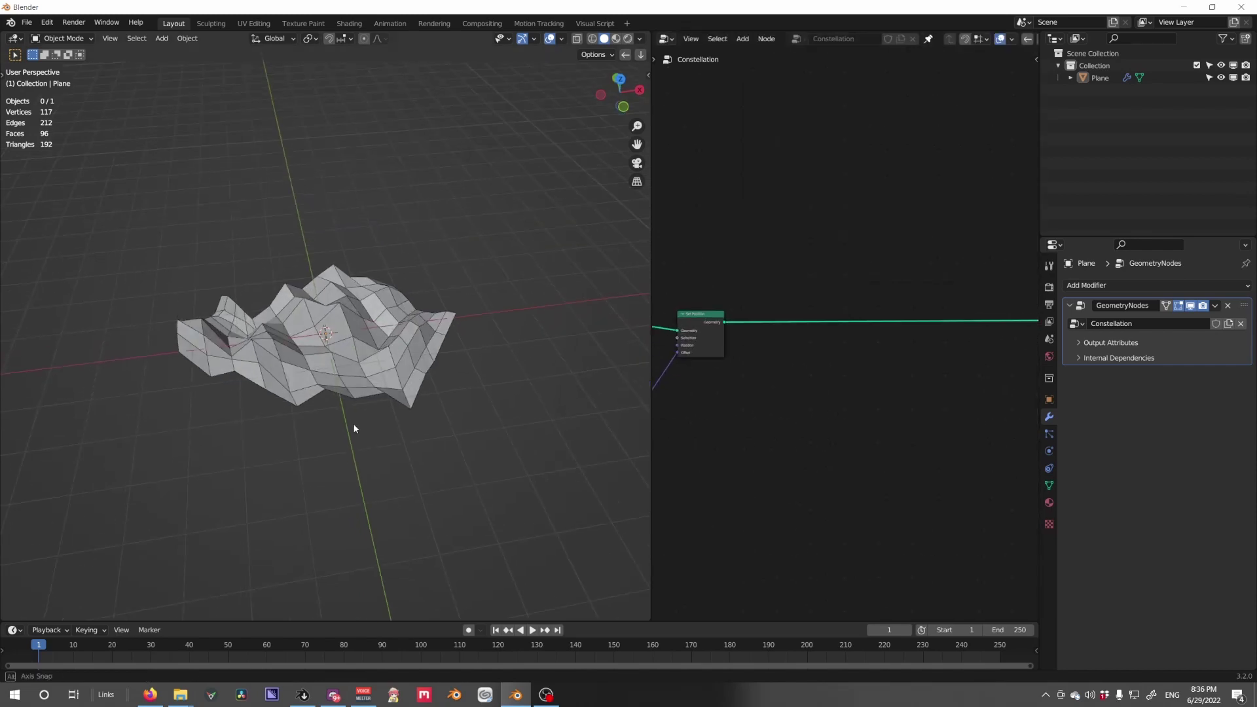
scroll(354, 424, up, 3)
middle_drag(384, 407, 444, 377)
key(shift+a)
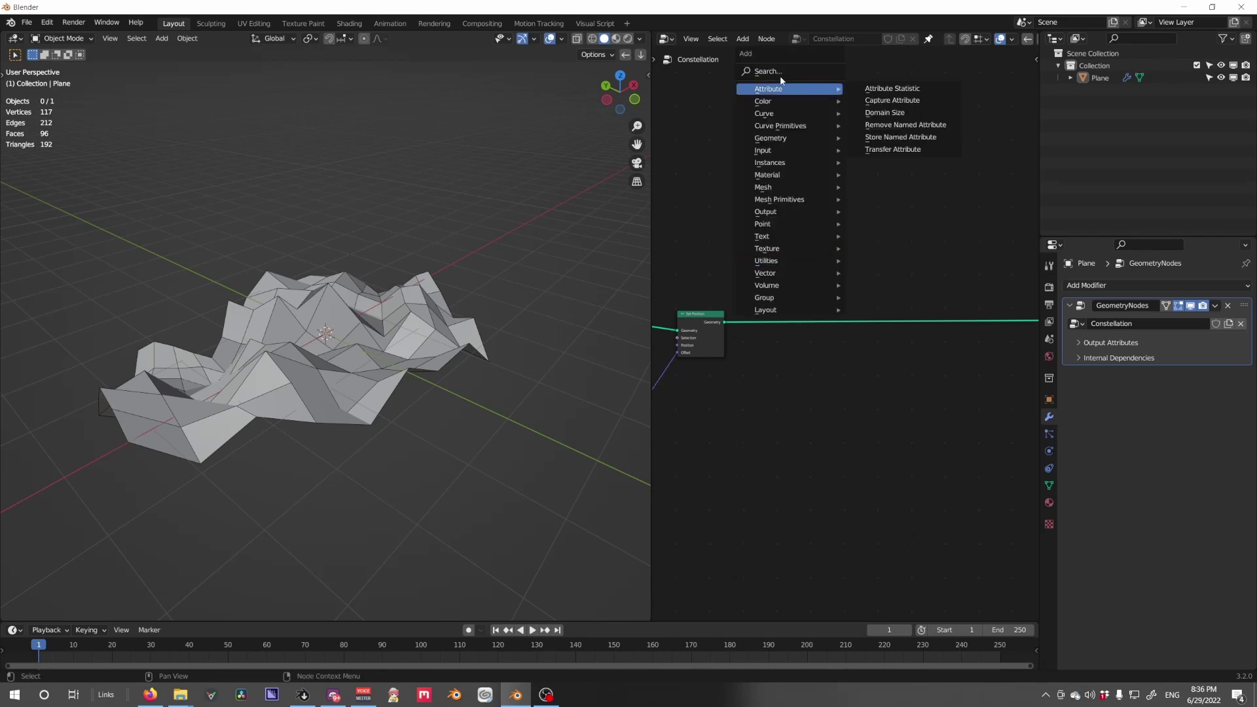
click(763, 65)
text(distru)
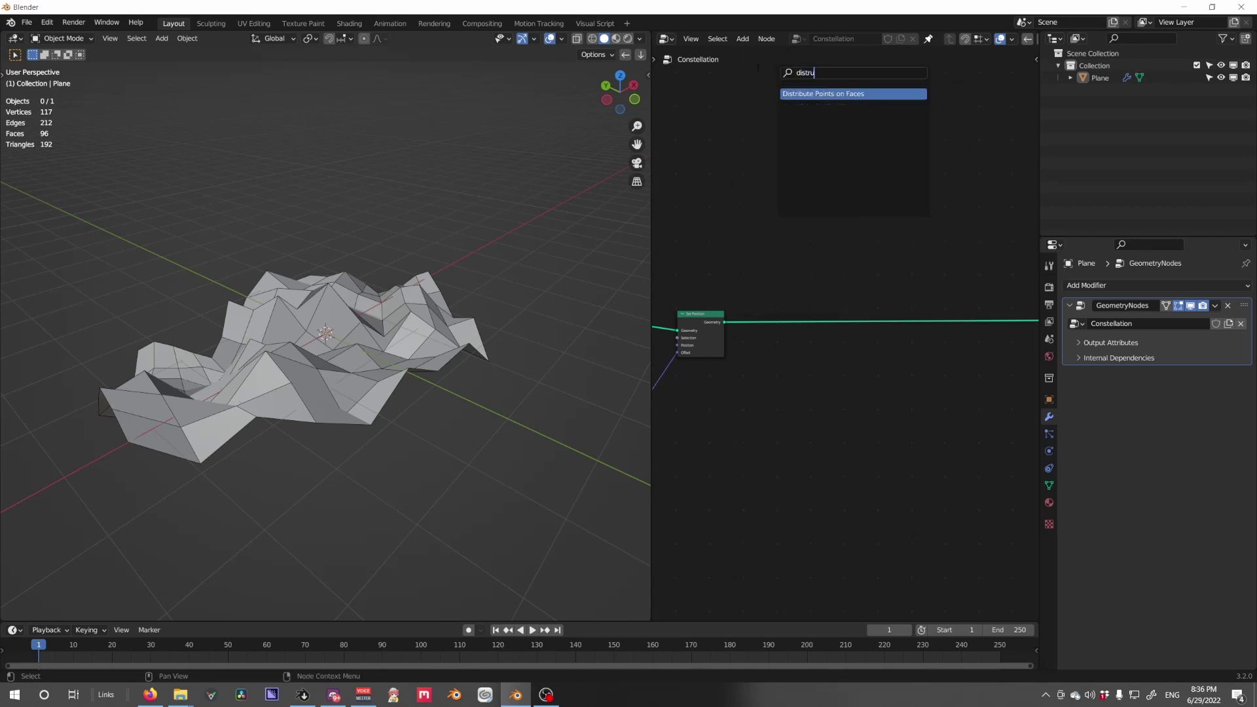
text(ri)
key(Return)
click(808, 293)
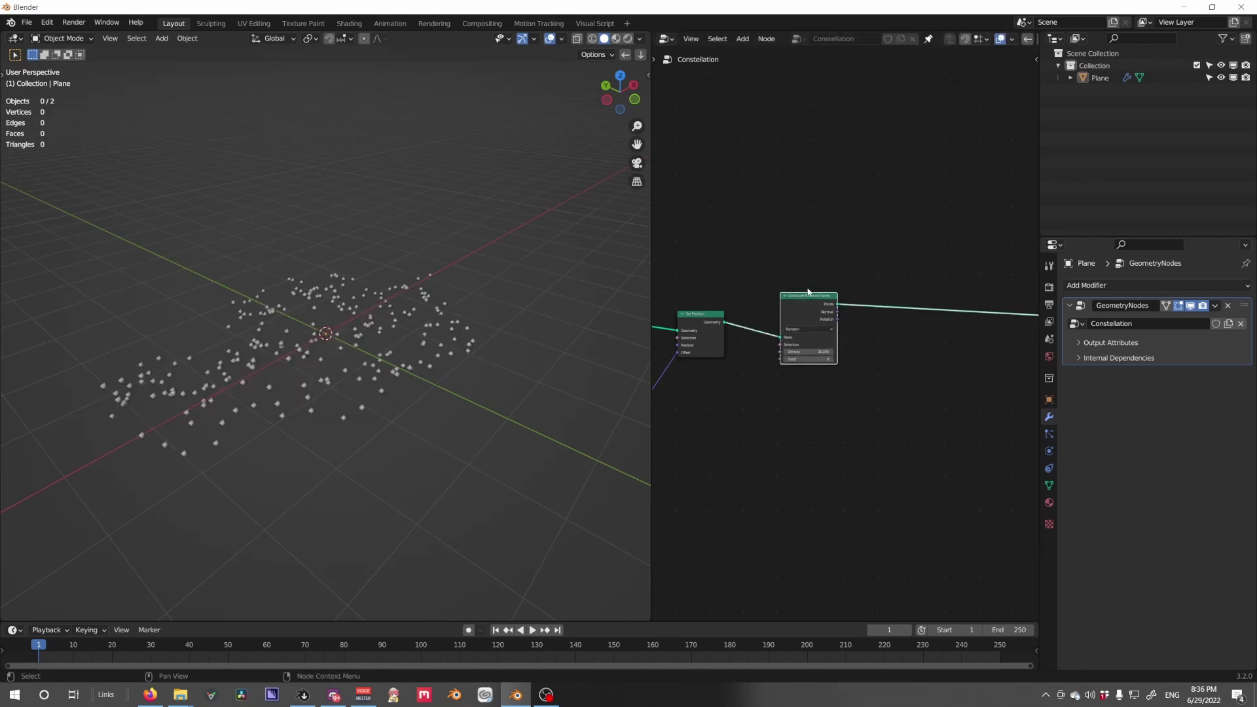
key(shift+a)
drag(796, 312, 799, 320)
Set the Distribute Points on Faces density to 1.220.
middle_drag(393, 405, 449, 379)
scroll(449, 379, up, 5)
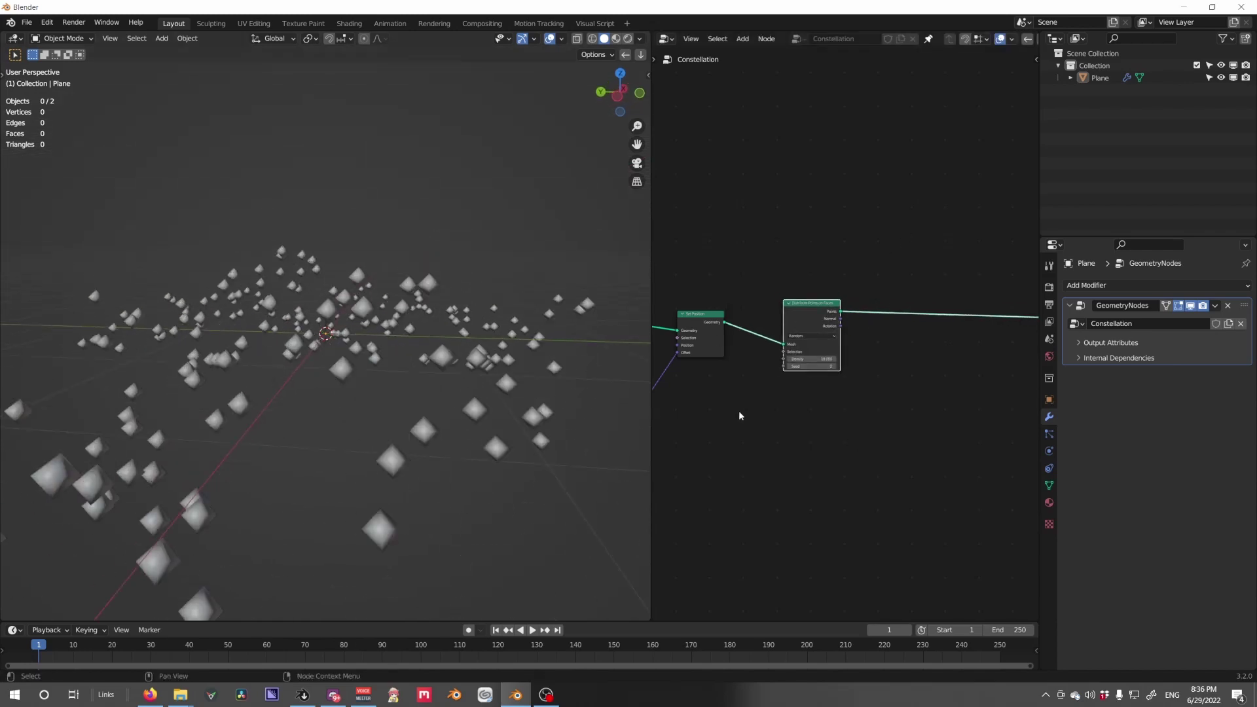
scroll(780, 393, up, 2)
scroll(780, 393, up, 2)
drag(782, 381, 749, 381)
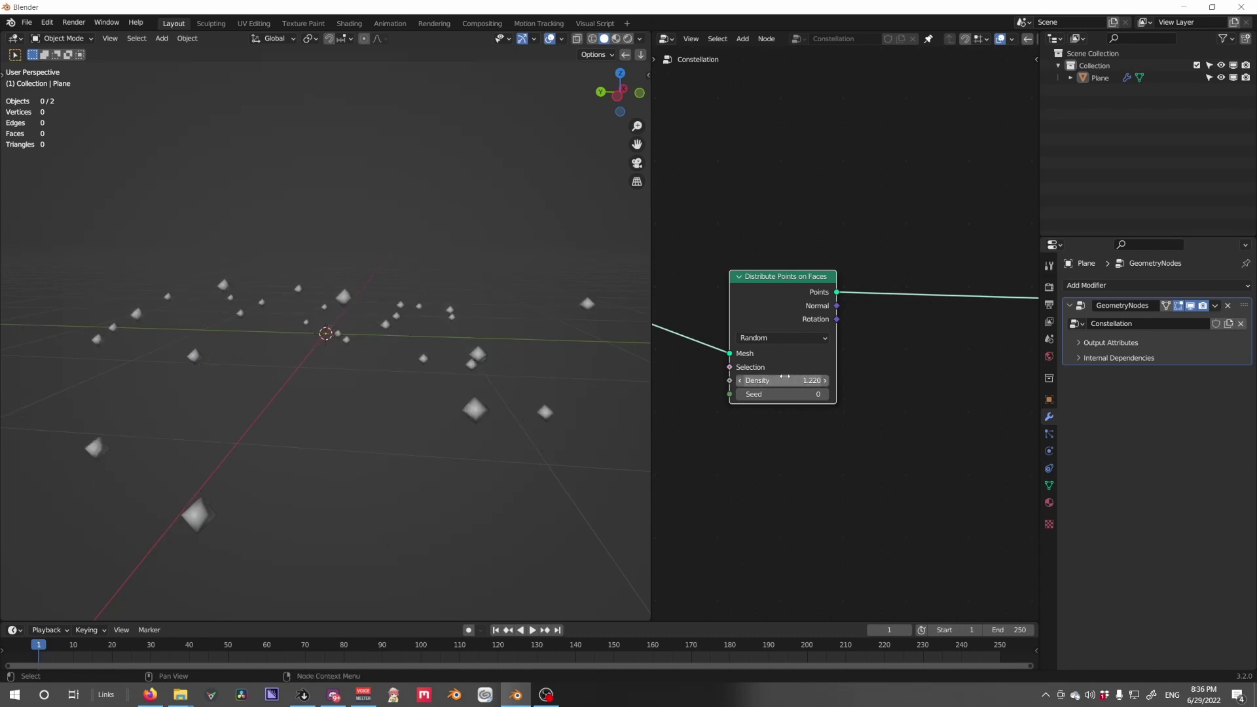
middle_drag(419, 426, 666, 430)
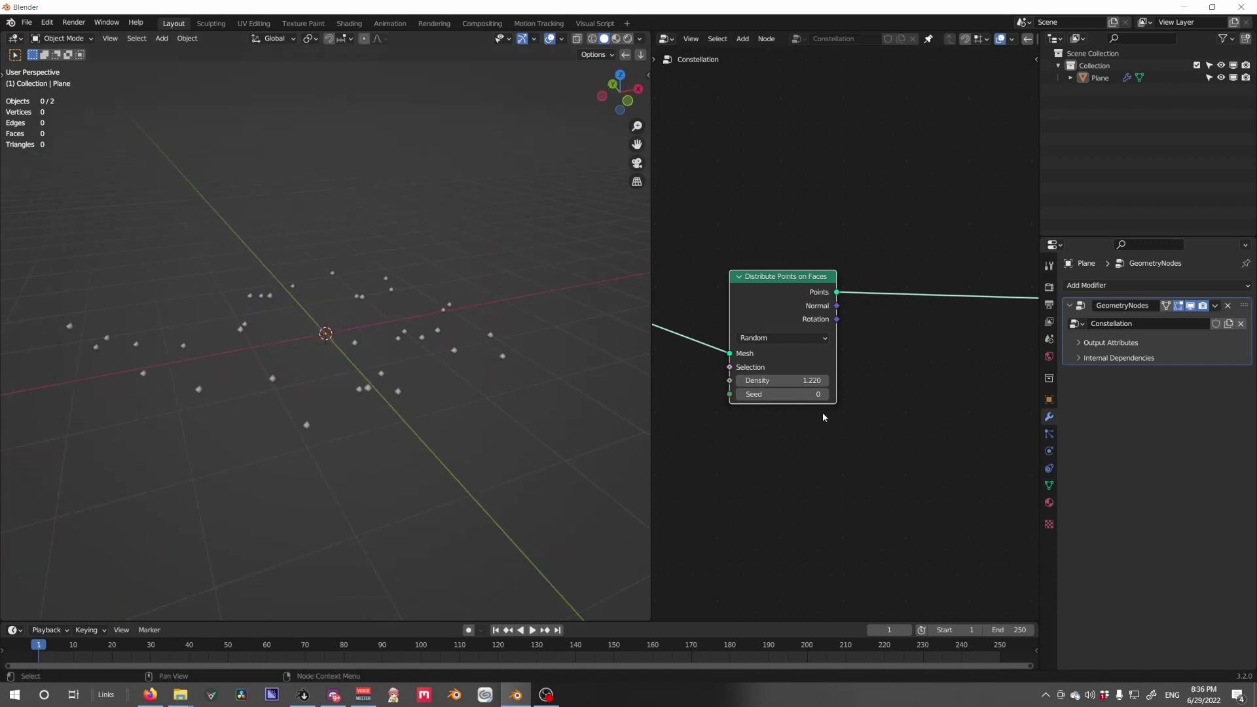
Insert a Convex Hull node between Distribute Points on Faces and the Group Output.
scroll(824, 416, down, 3)
key(shift+a)
click(819, 368)
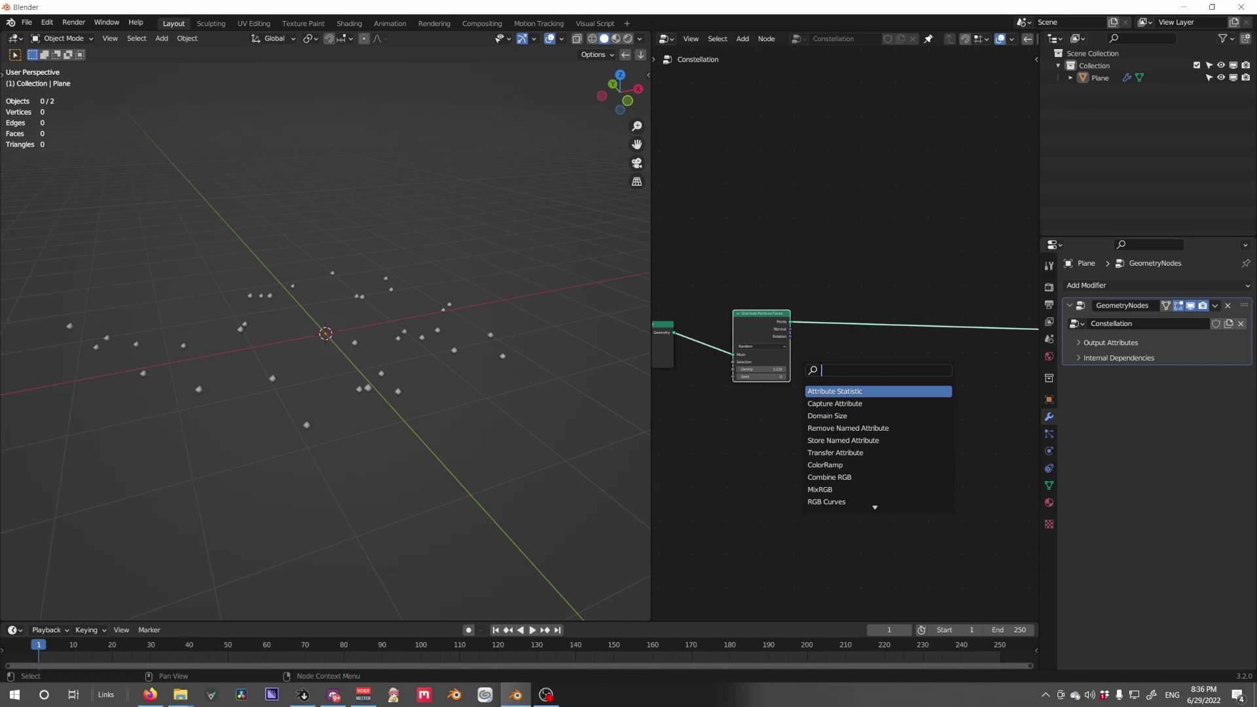
text(convex)
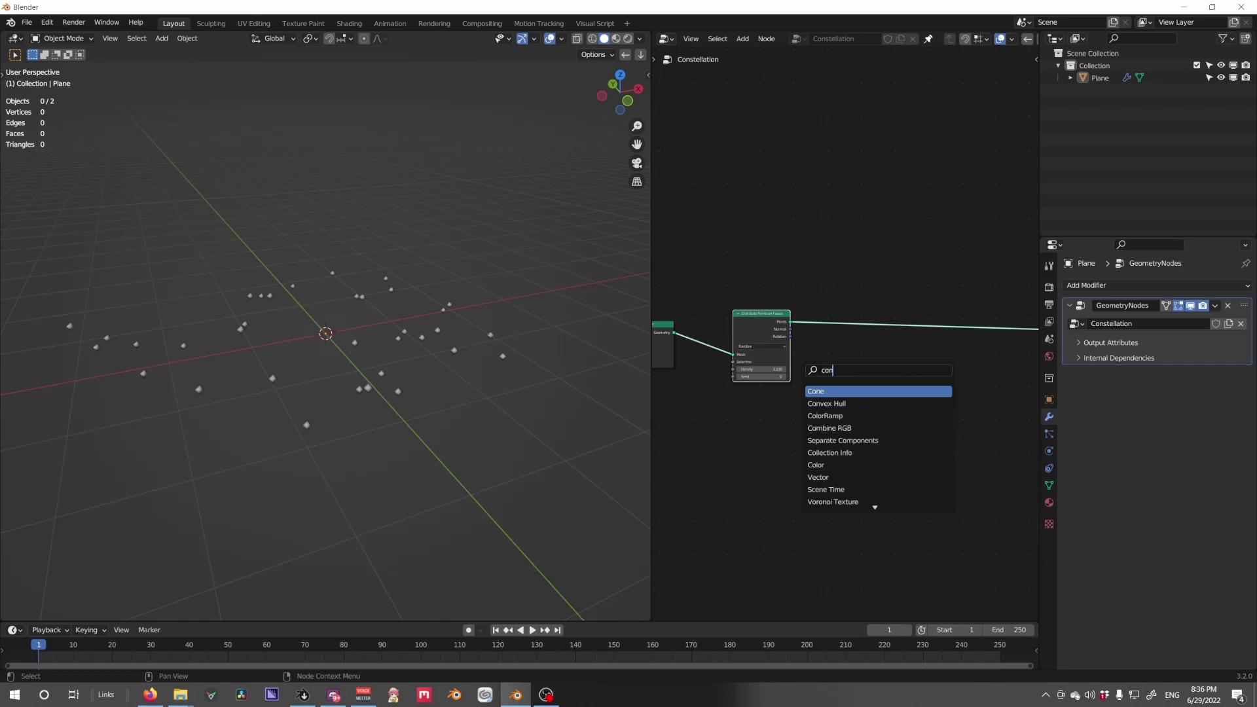
key(Return)
click(829, 326)
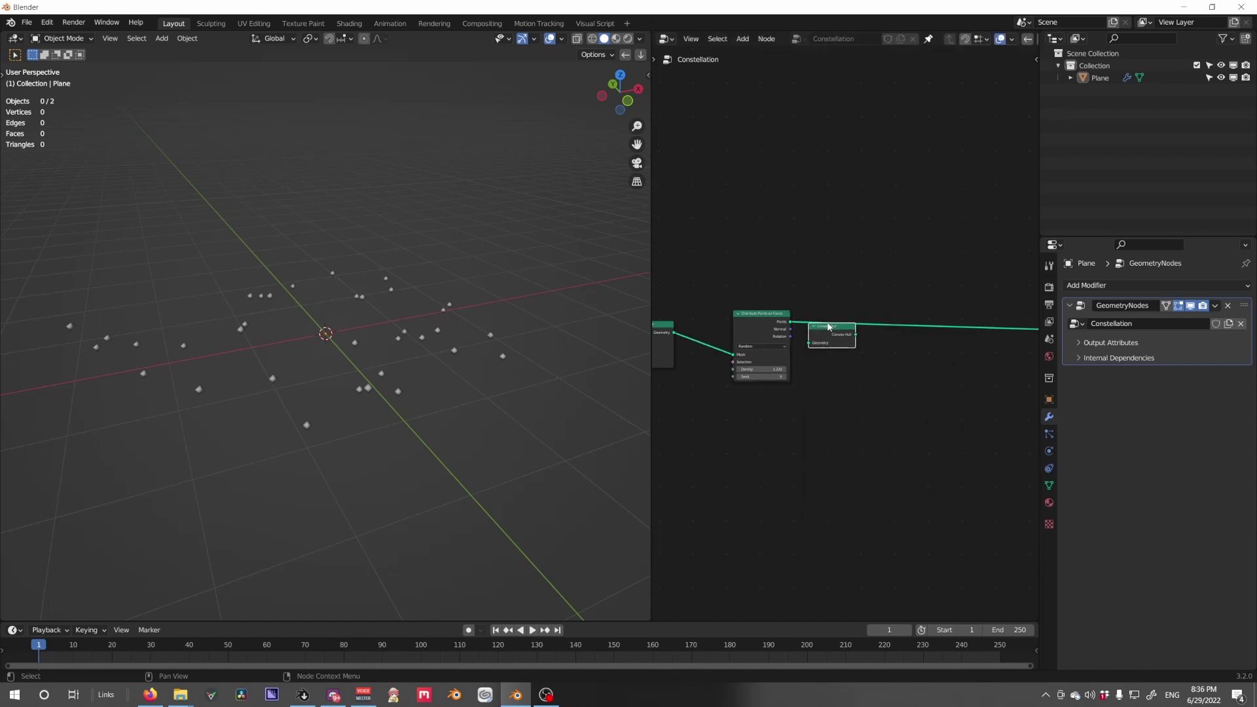
middle_drag(438, 432, 335, 410)
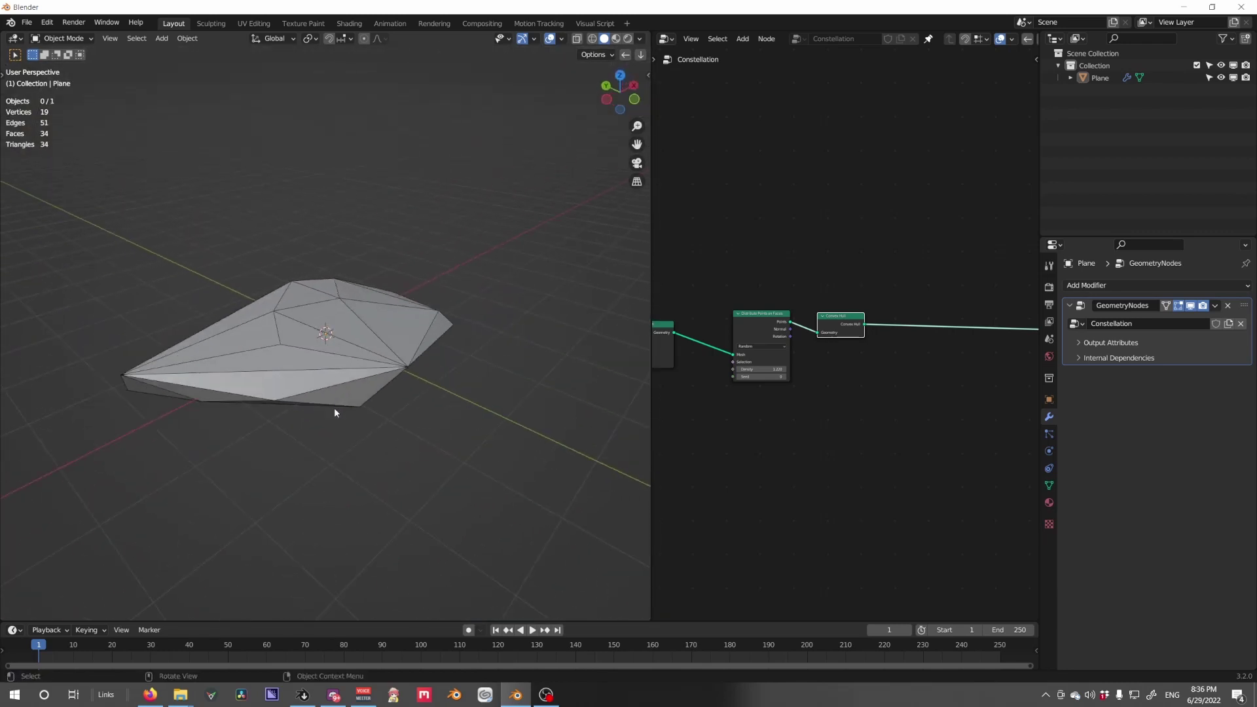
Insert a Triangulate node between Set Position and Distribute Points on Faces.
middle_drag(690, 436, 830, 417)
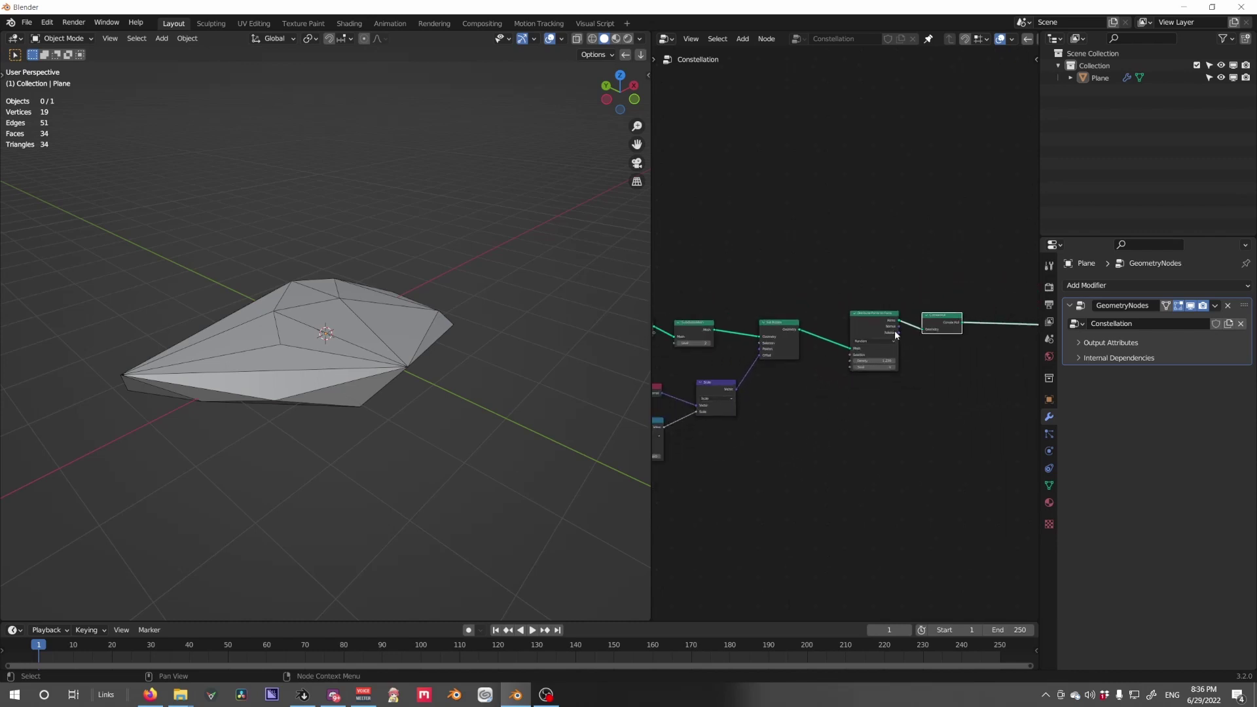
middle_drag(917, 355, 901, 361)
middle_drag(740, 381, 846, 382)
scroll(846, 383, up, 3)
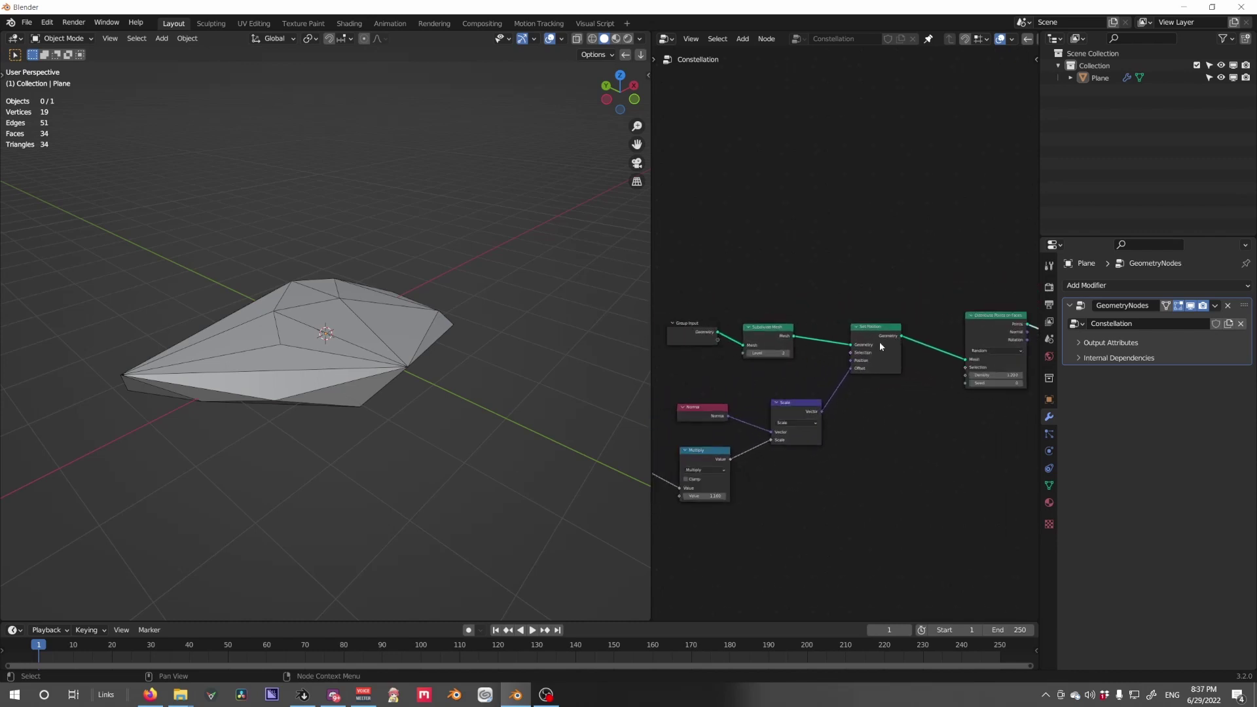
scroll(818, 357, up, 2)
key(shift+a)
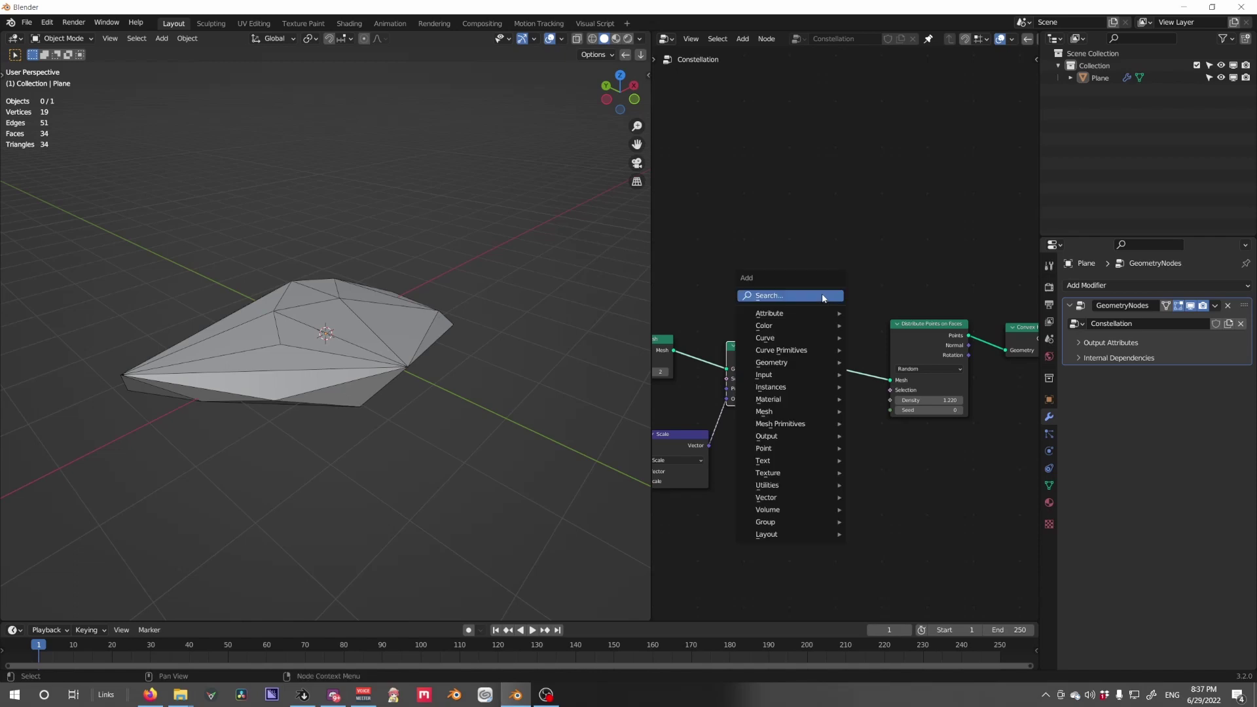
text(trian)
key(Return)
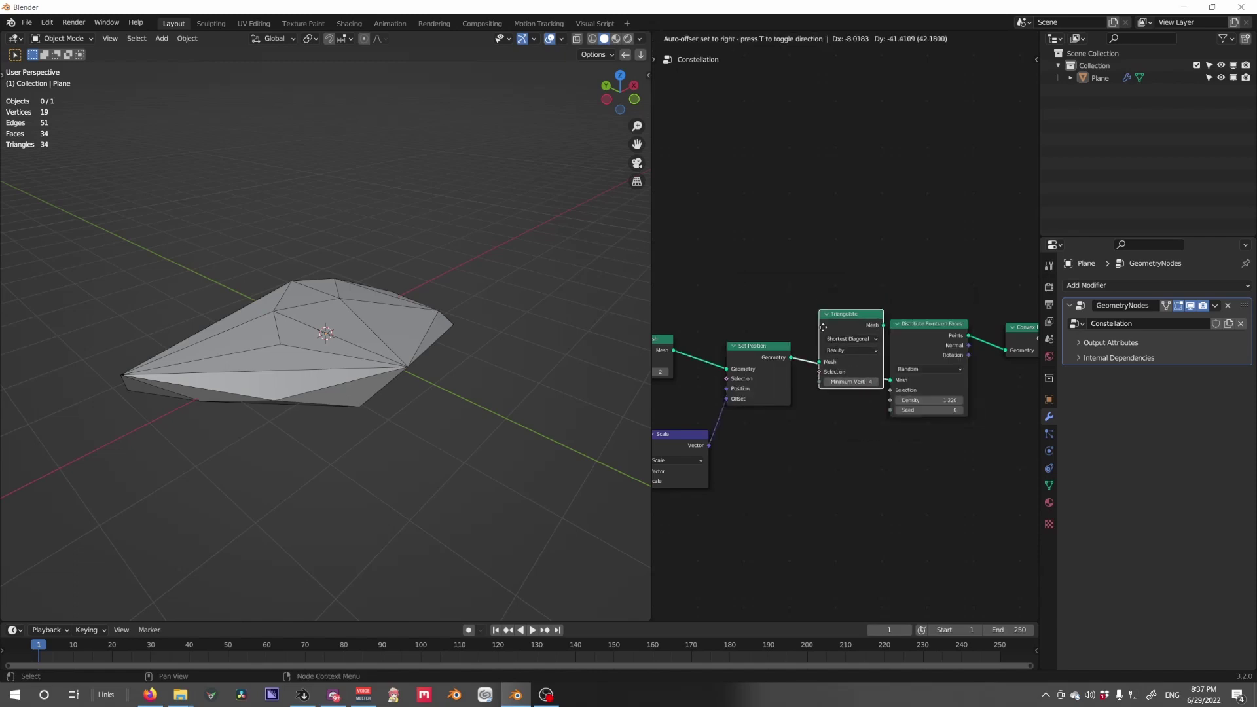
click(831, 349)
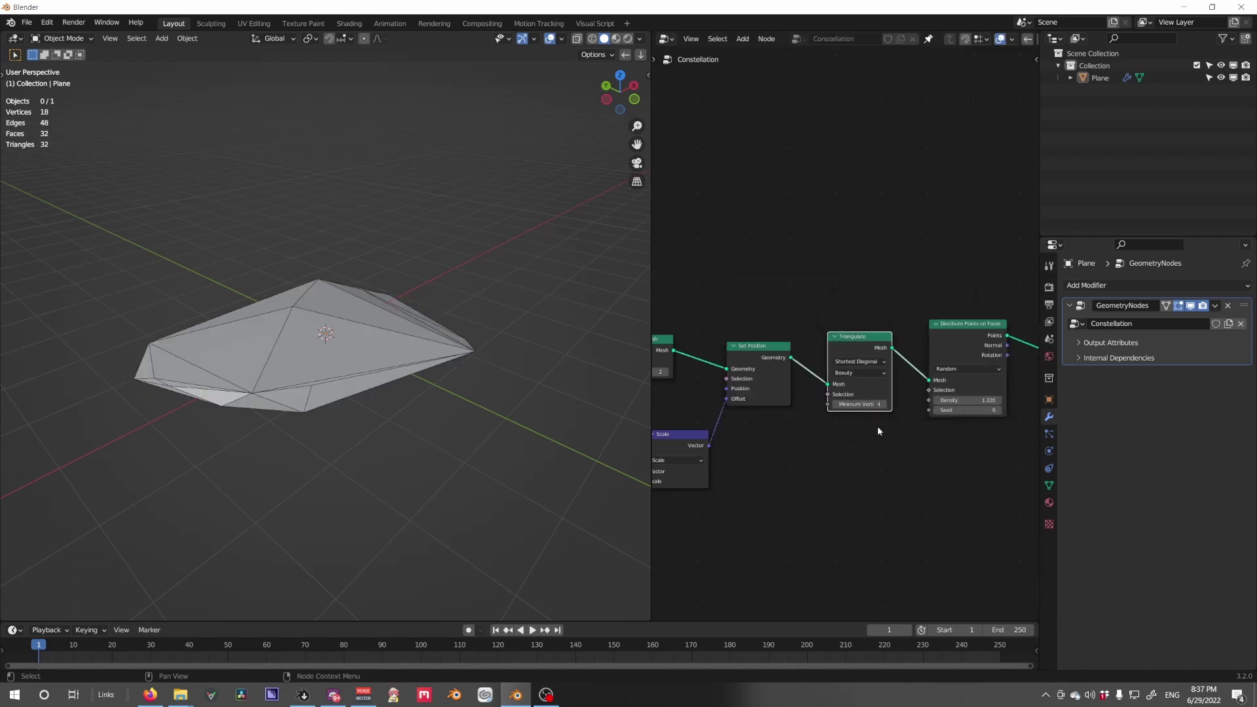
Set the Triangulate node's n-gon method to Clip and its quad method to Fixed Alternate, keeping Minimum Vertices at 4.
click(852, 372)
click(882, 404)
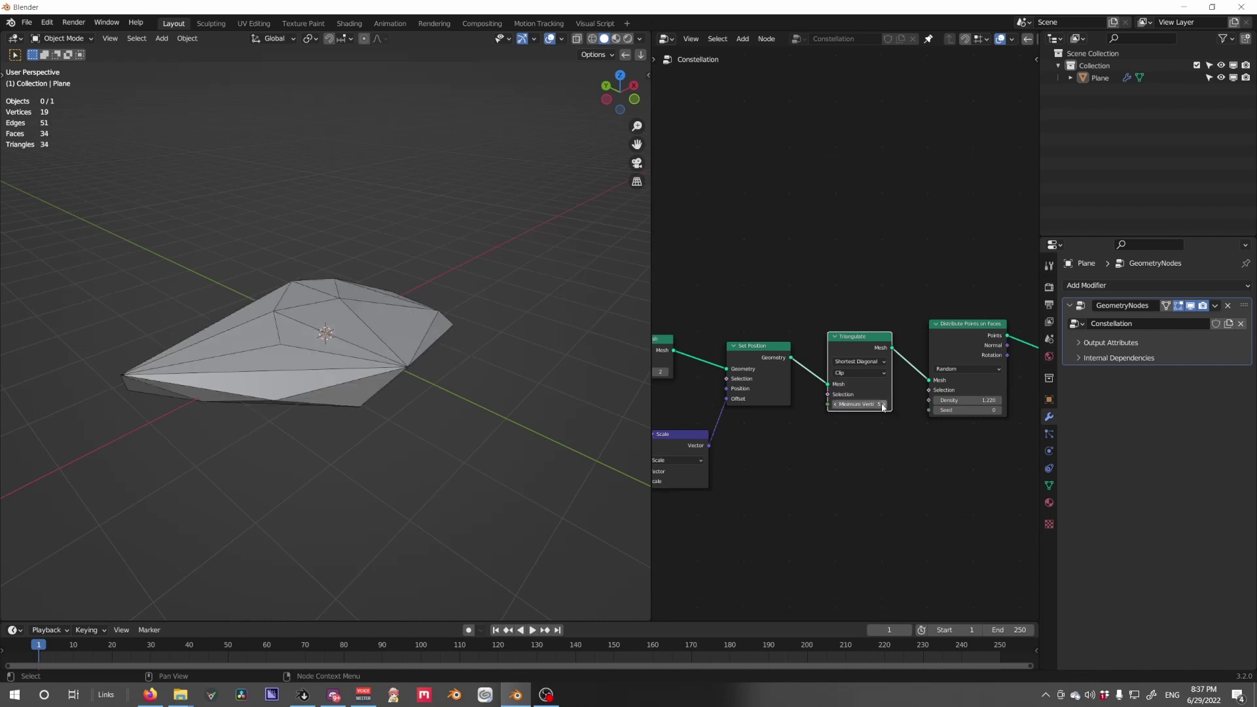
click(830, 405)
click(858, 362)
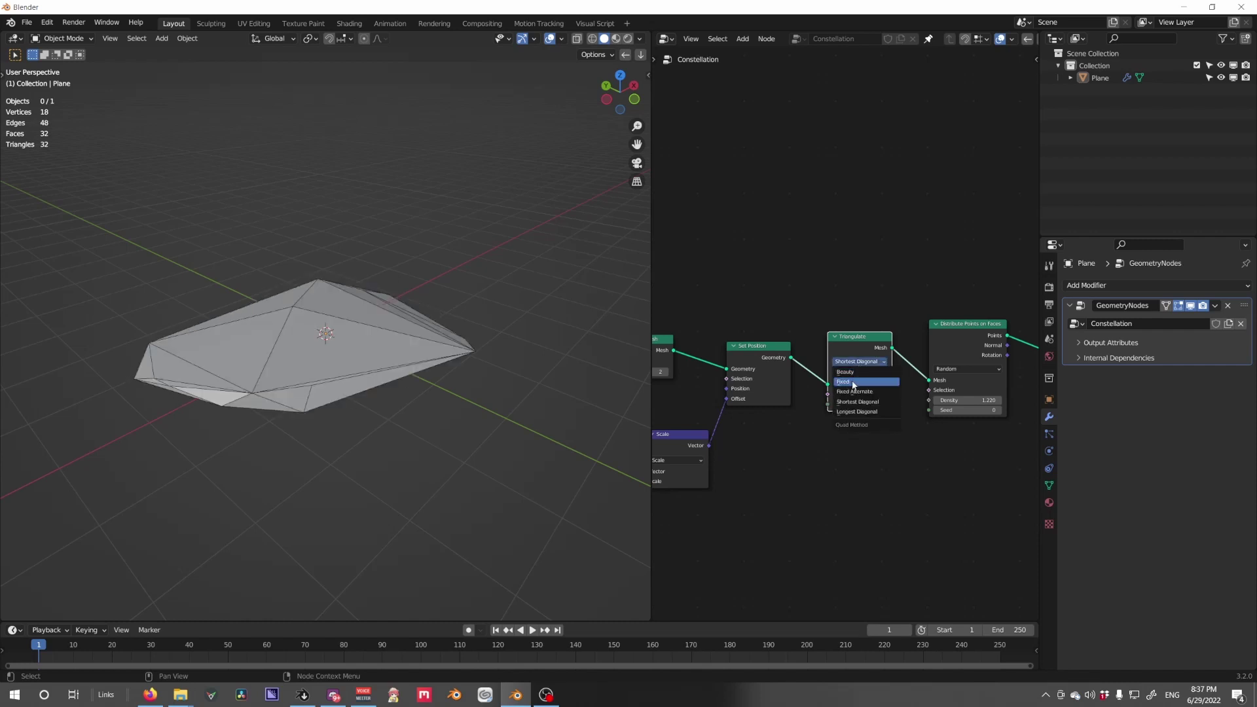
click(854, 384)
middle_drag(392, 416, 370, 501)
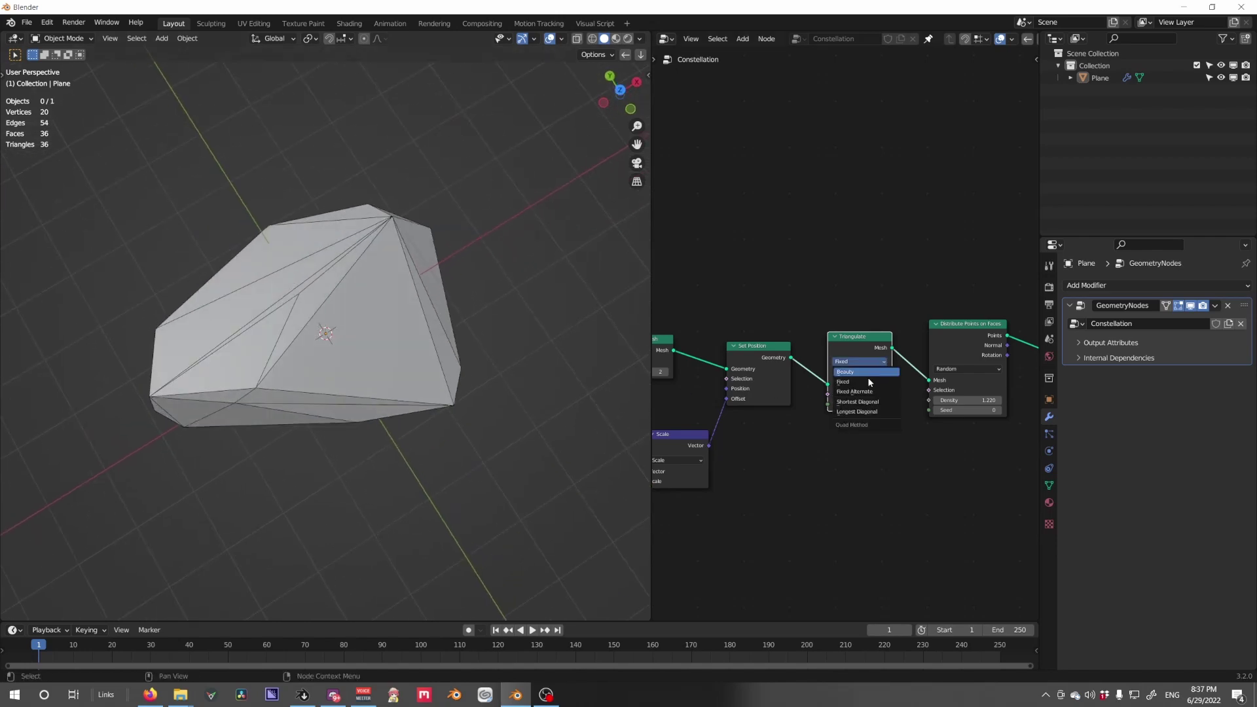
click(851, 372)
click(857, 391)
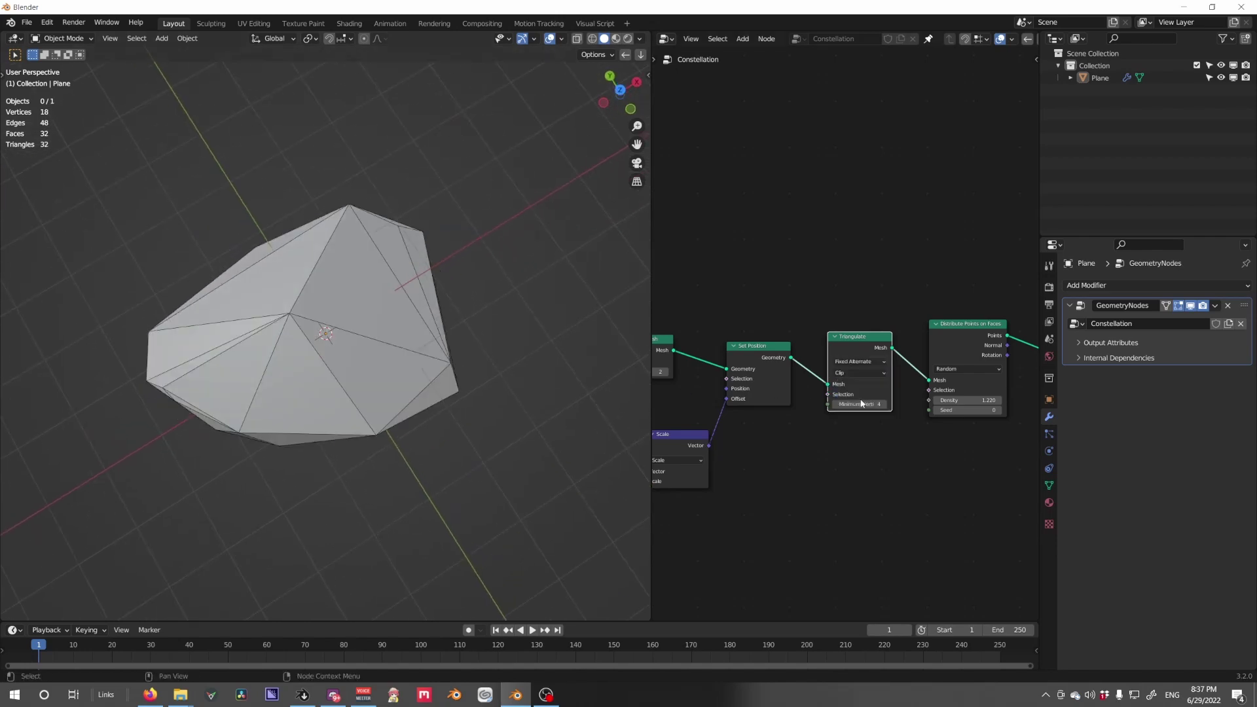
middle_drag(314, 357, 367, 354)
Reposition the Convex Hull node farther from Distribute Points on Faces to space out the node chain.
middle_drag(1029, 407, 902, 415)
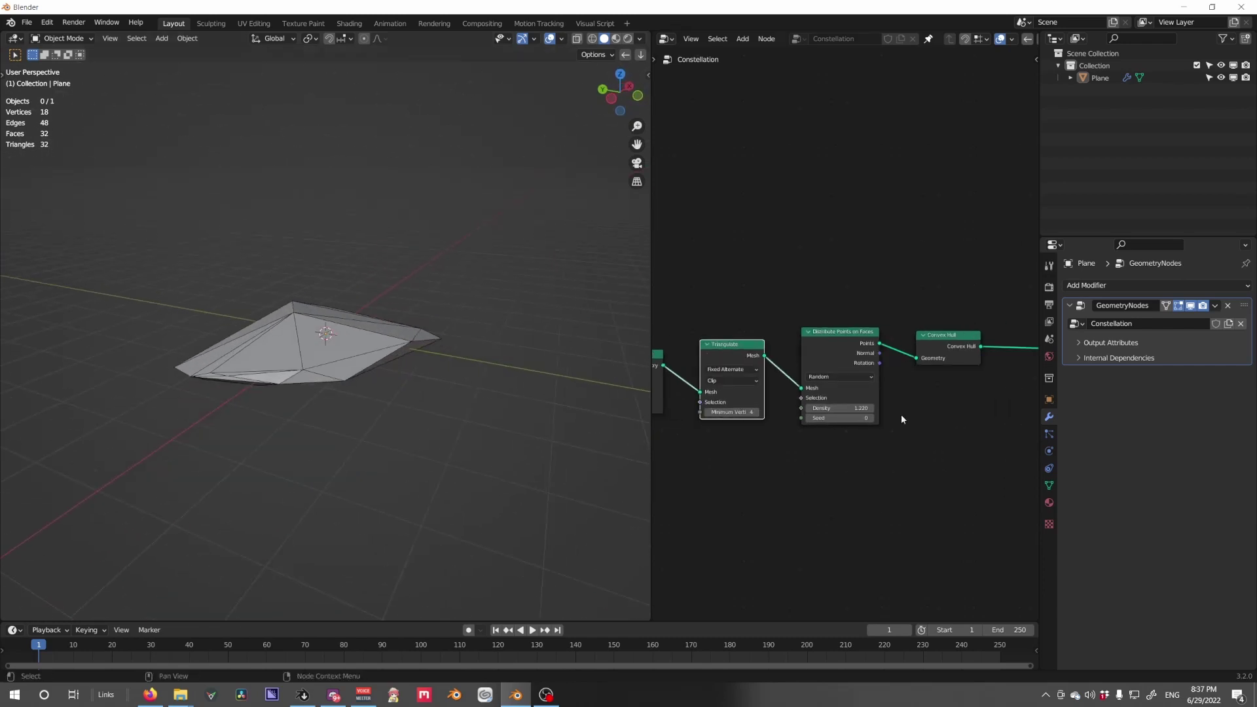
mouse_move(839, 408)
mouse_down()
mouse_move(788, 408)
mouse_move(851, 408)
mouse_up()
middle_drag(904, 391, 759, 404)
drag(826, 368, 864, 377)
middle_drag(419, 362, 393, 393)
middle_drag(888, 410, 768, 404)
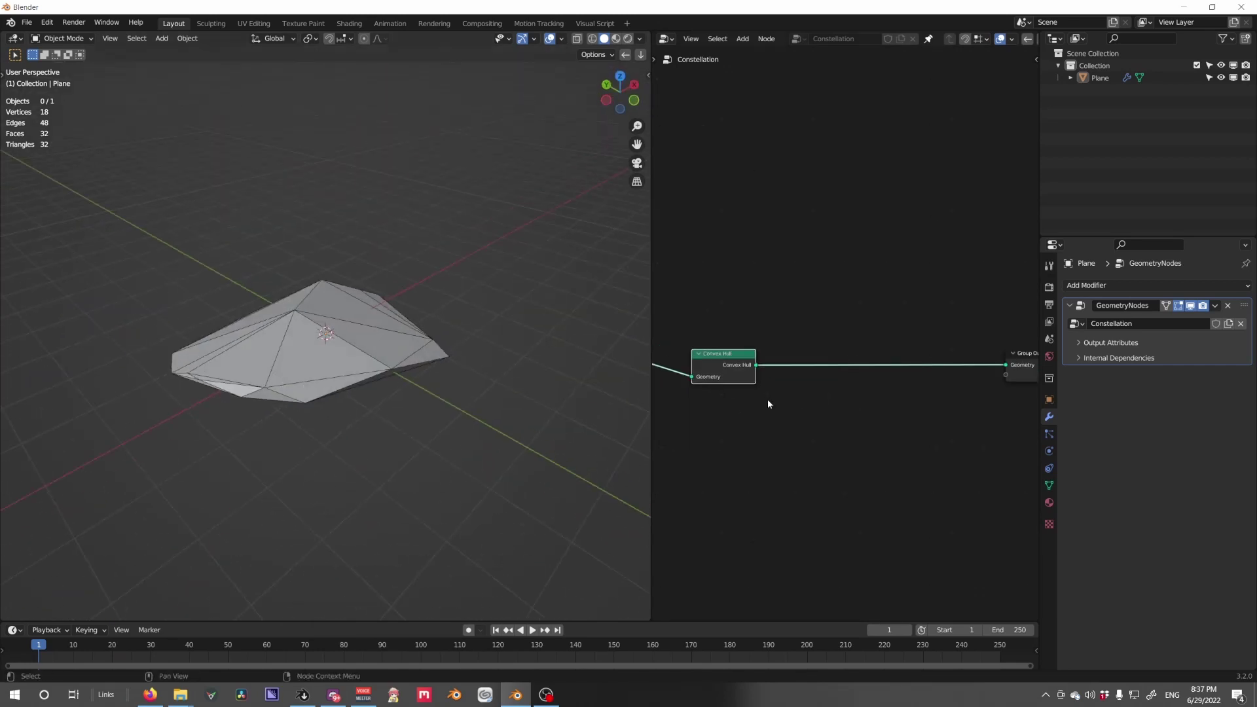
Insert a Mesh to Curve node between Convex Hull and the Group Output.
key(shift+a)
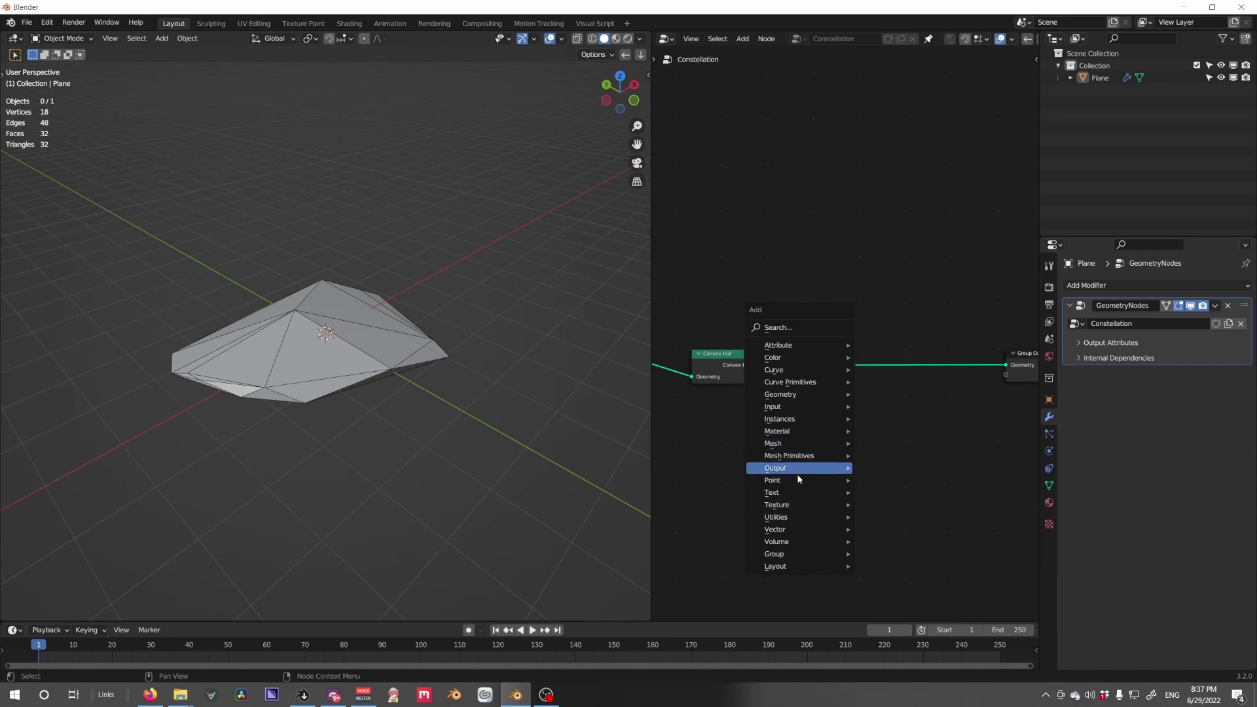
mouse_move(778, 449)
click(897, 235)
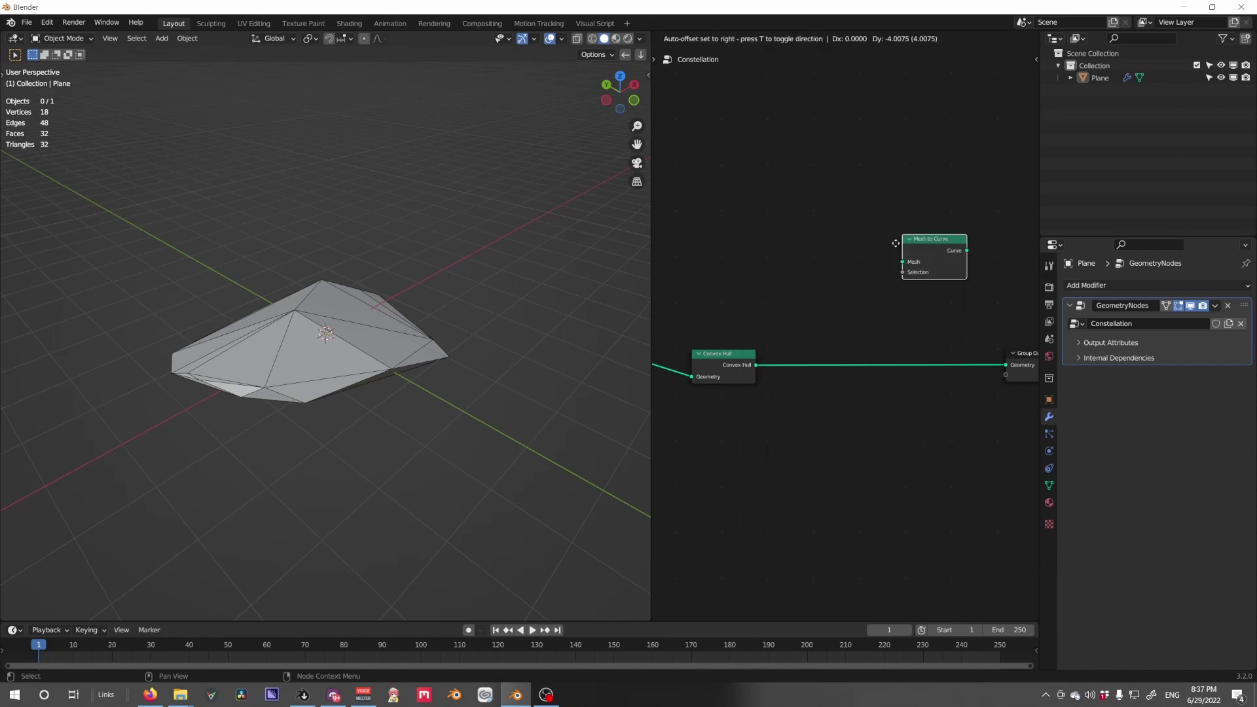
click(800, 348)
Insert a Curve to Mesh node between Mesh to Curve and the Group Output.
key(shift+a)
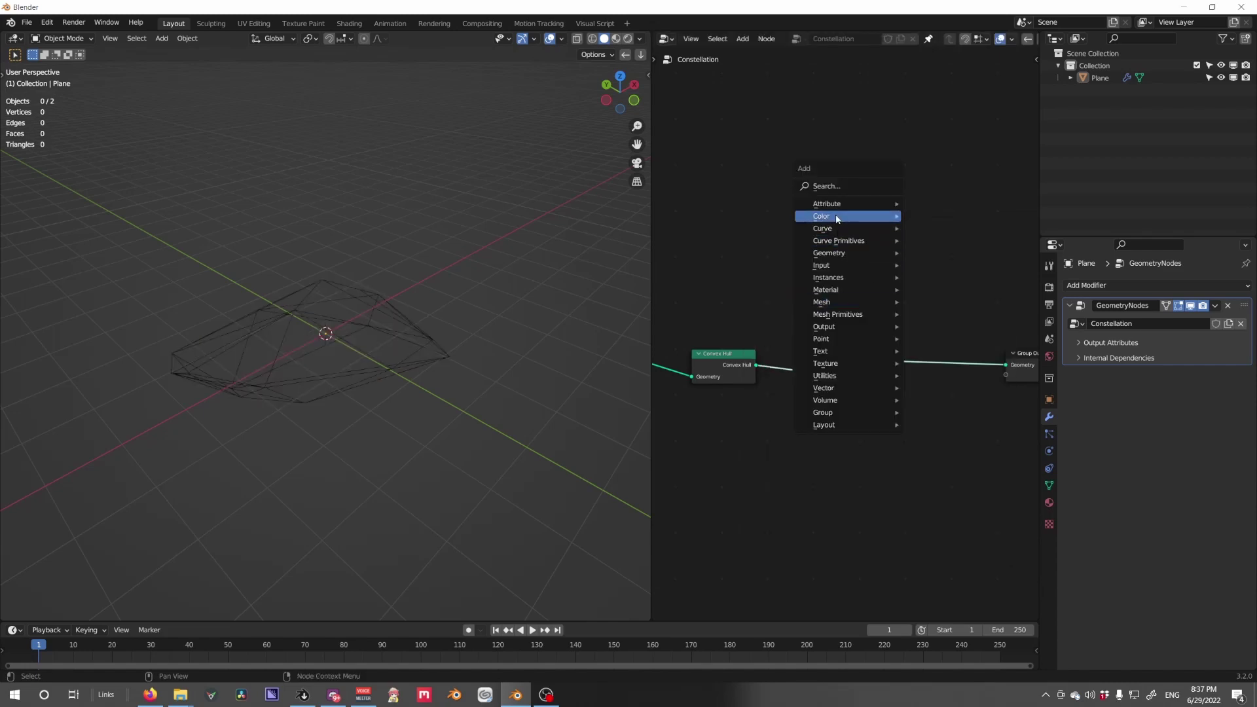
mouse_move(838, 229)
click(947, 240)
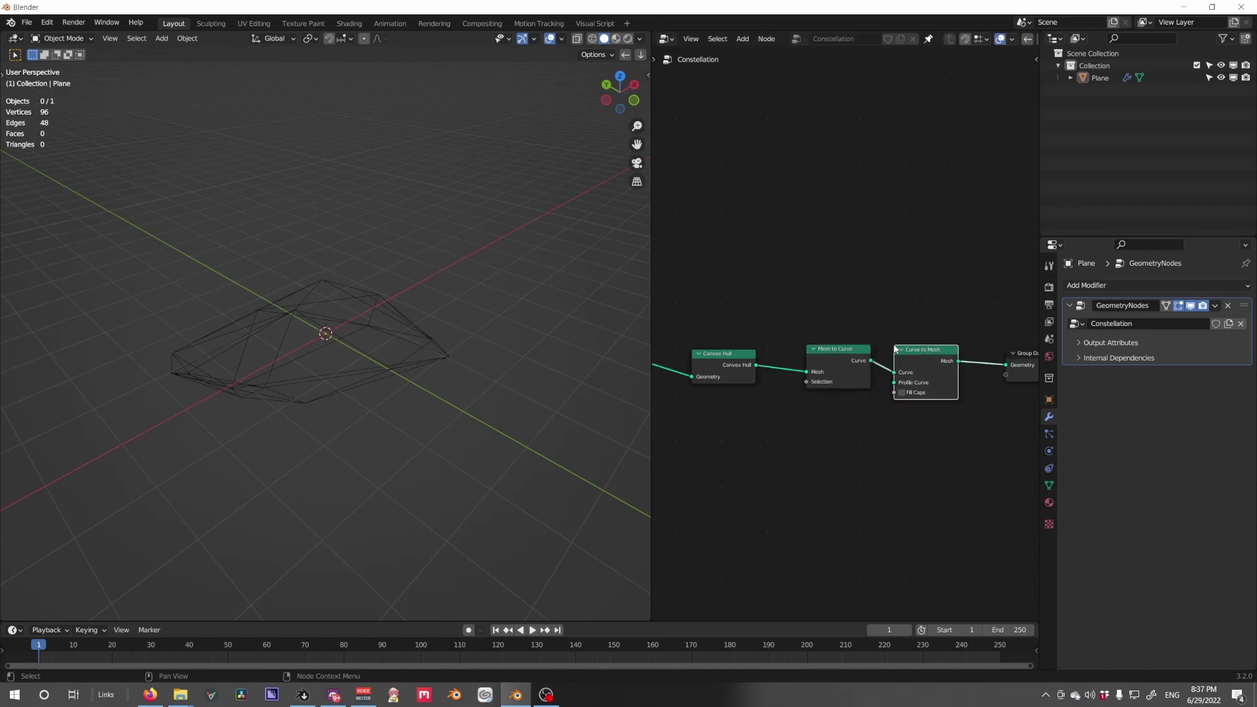
click(805, 404)
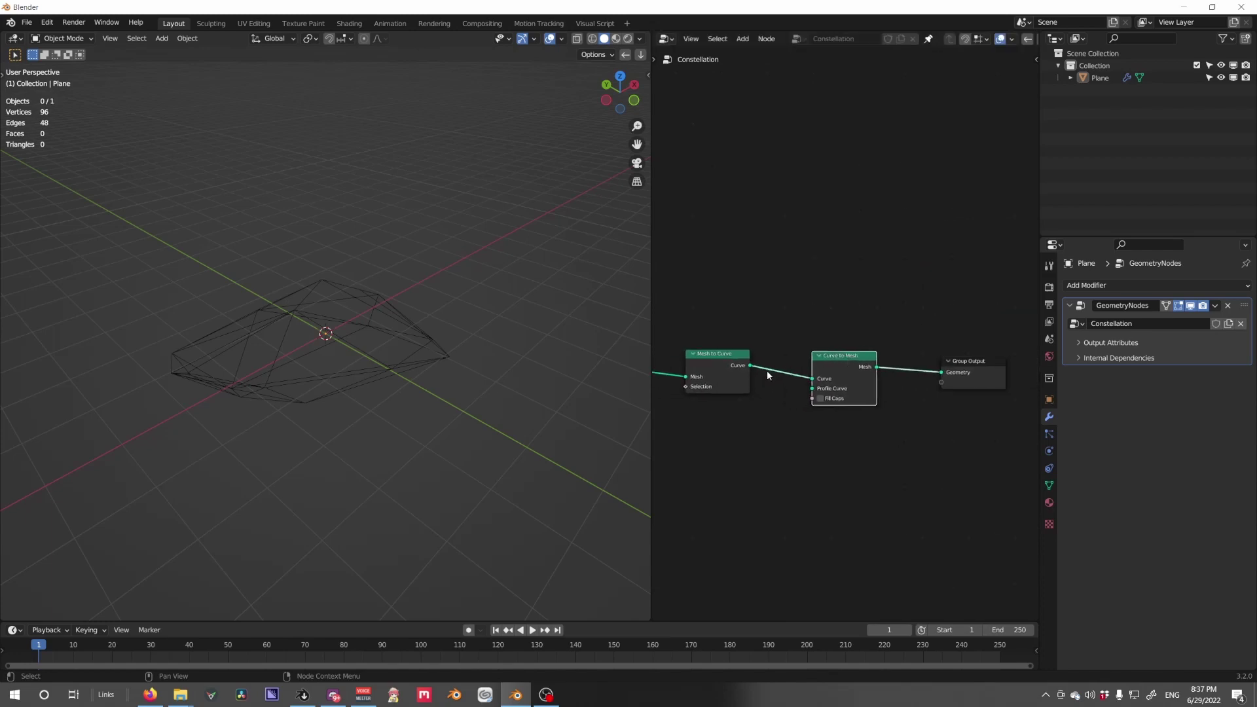
Add a Curve Circle node and connect its curve to the Profile Curve input of Curve to Mesh.
key(shift+a)
mouse_move(811, 386)
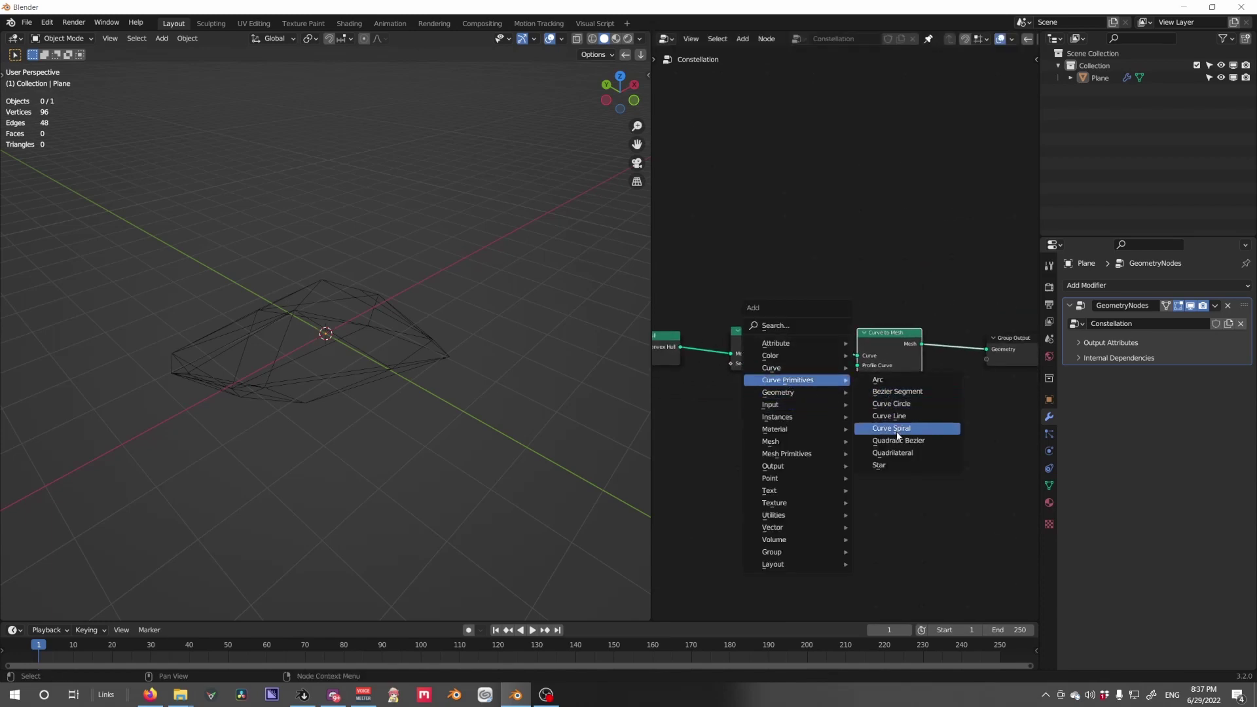
click(891, 404)
click(758, 430)
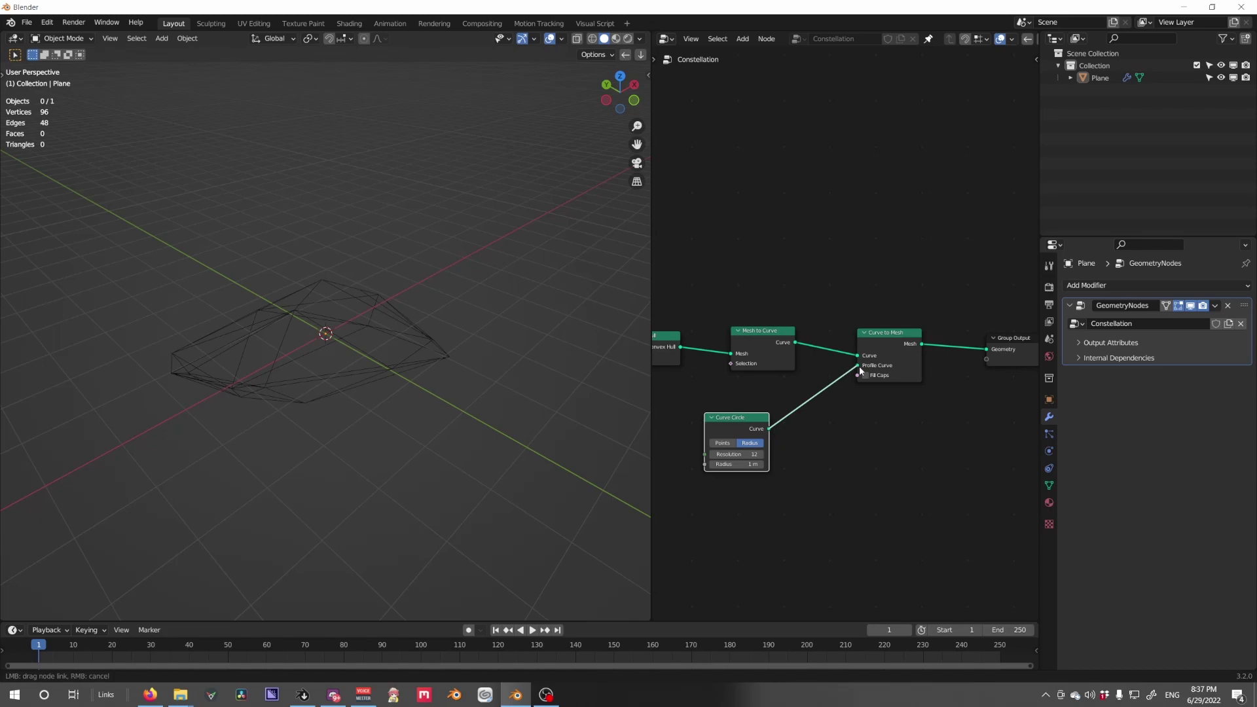
drag(859, 367, 859, 367)
Set the Curve Circle radius to 0.04 m.
middle_drag(830, 449, 937, 410)
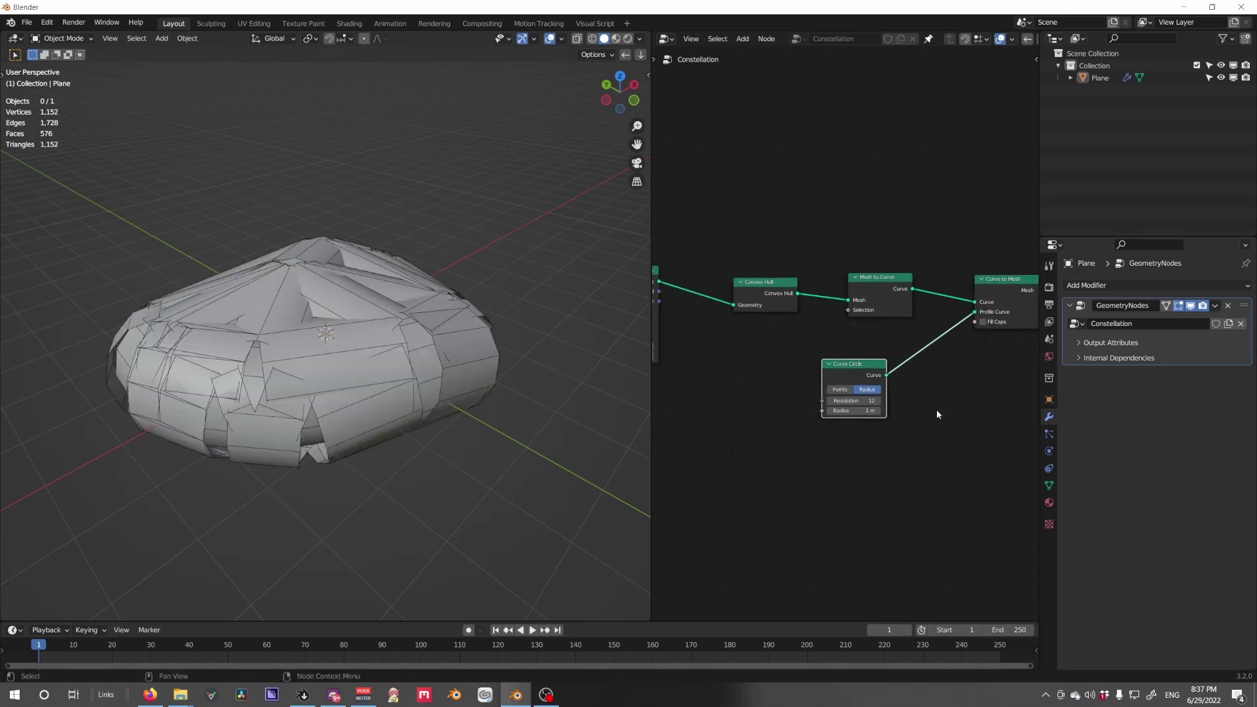
scroll(937, 410, up, 3)
drag(885, 468, 839, 467)
Turn off the wireframe overlay in the 3D viewport and look closely at the tube structure.
click(562, 39)
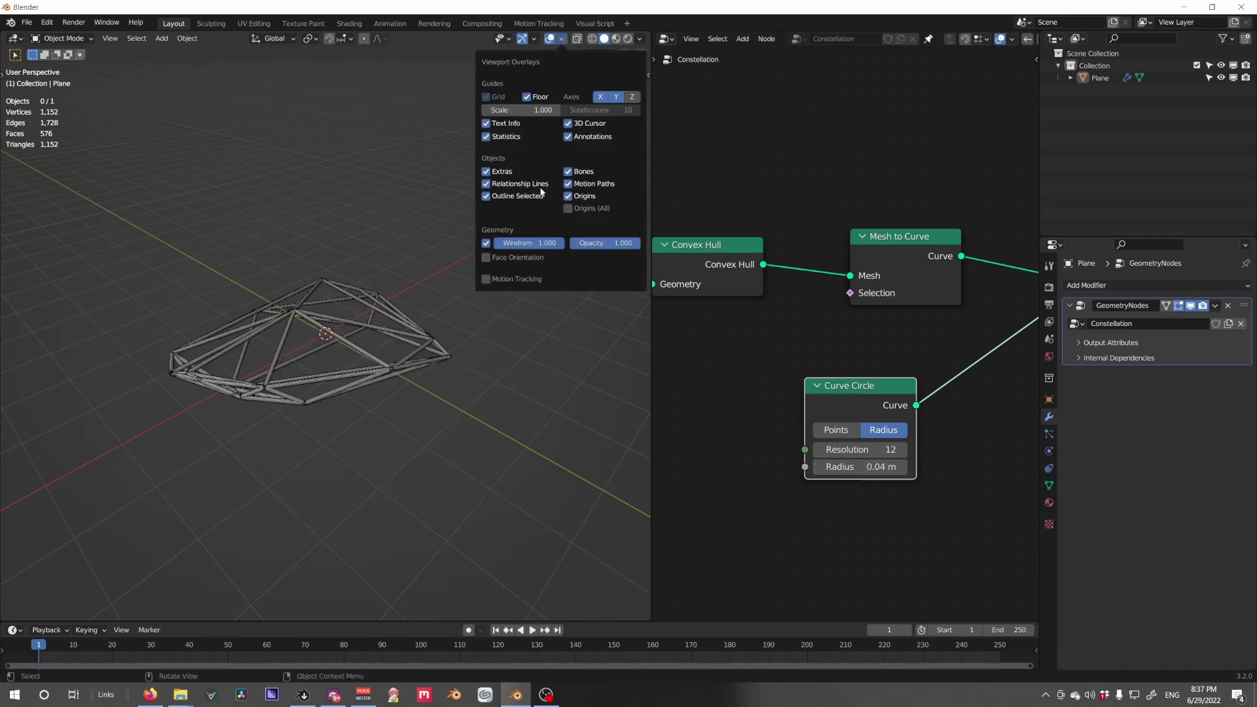
click(486, 243)
scroll(241, 435, up, 8)
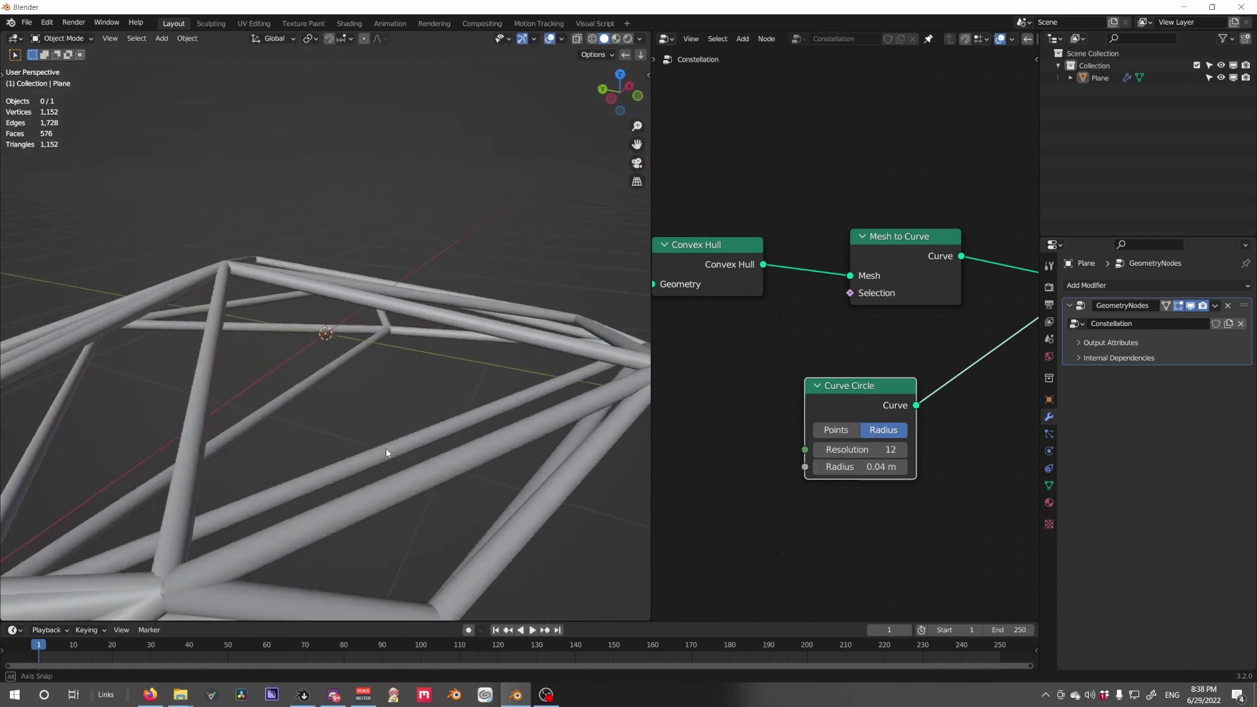
Reduce the Curve Circle radius to 0.02 m and check the thinner tubes.
mouse_move(860, 467)
shift+mouse_down()
mouse_move(899, 467)
mouse_move(847, 467)
shift+mouse_up()
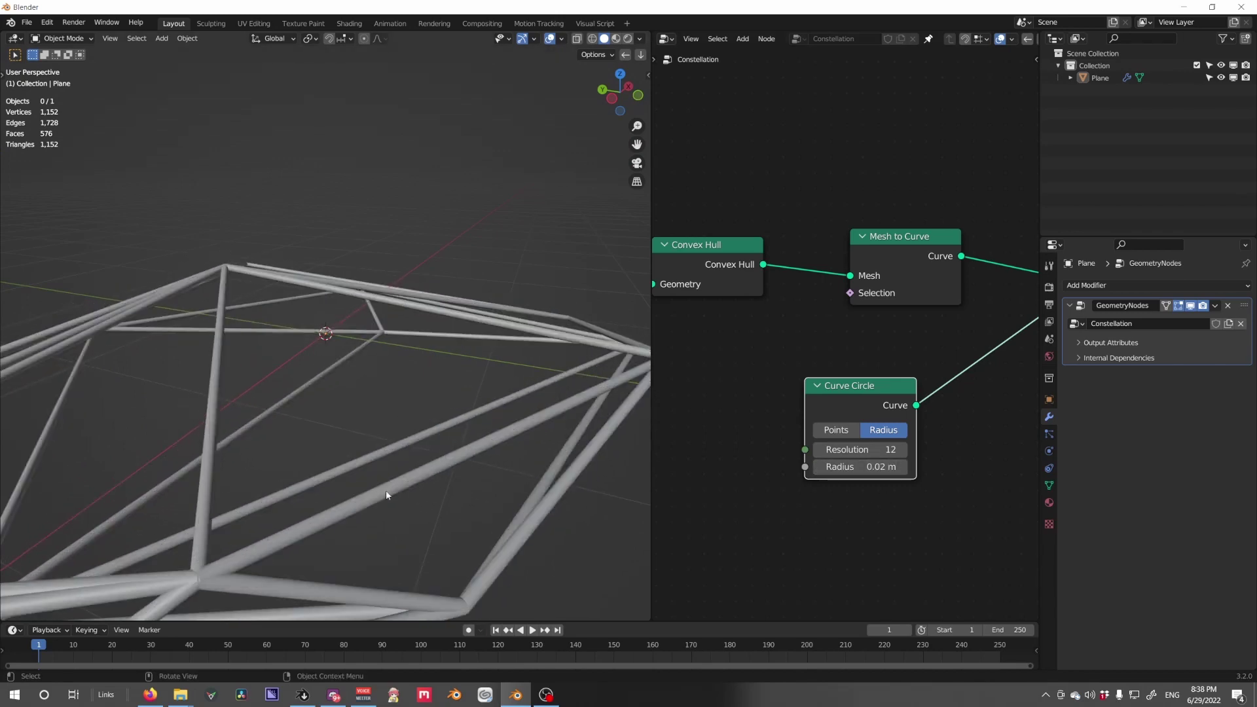
scroll(386, 490, down, 6)
middle_drag(374, 466, 410, 465)
Move the Curve to Mesh and Curve Circle nodes toward the Group Output to free space after Mesh to Curve.
scroll(866, 412, down, 4)
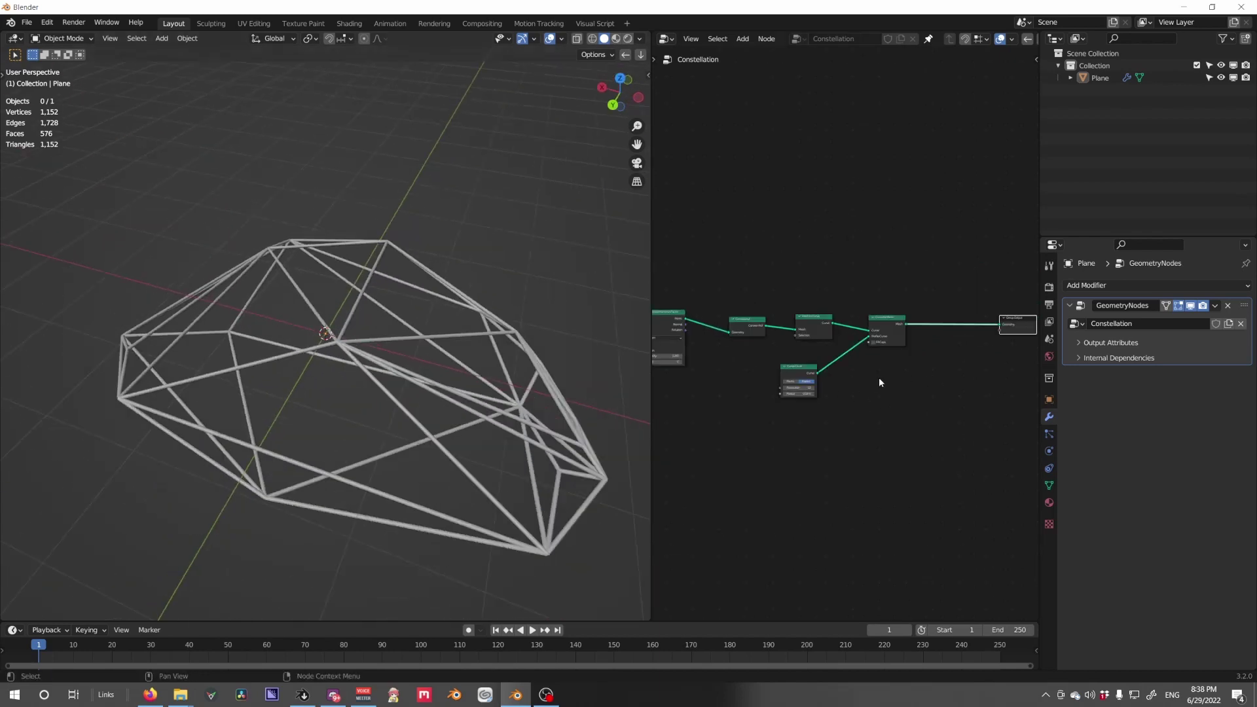
drag(909, 418, 844, 322)
shift+drag(815, 375, 850, 372)
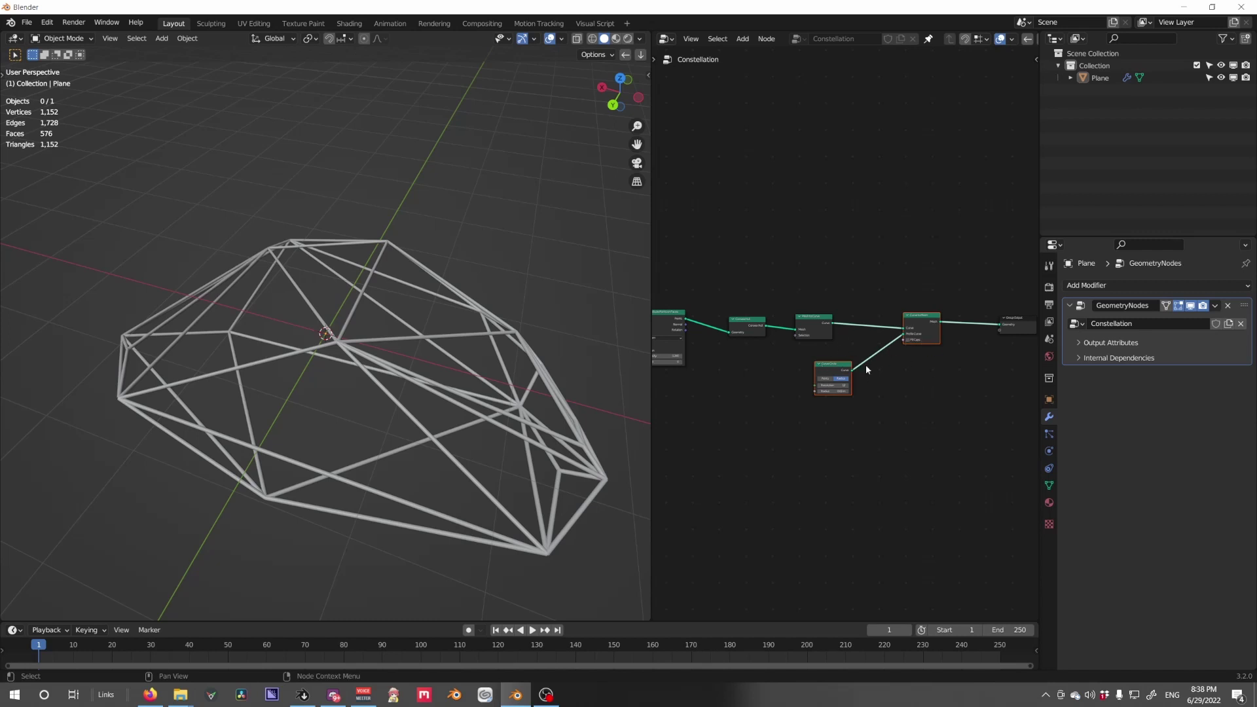
key(g)
click(844, 391)
click(905, 321)
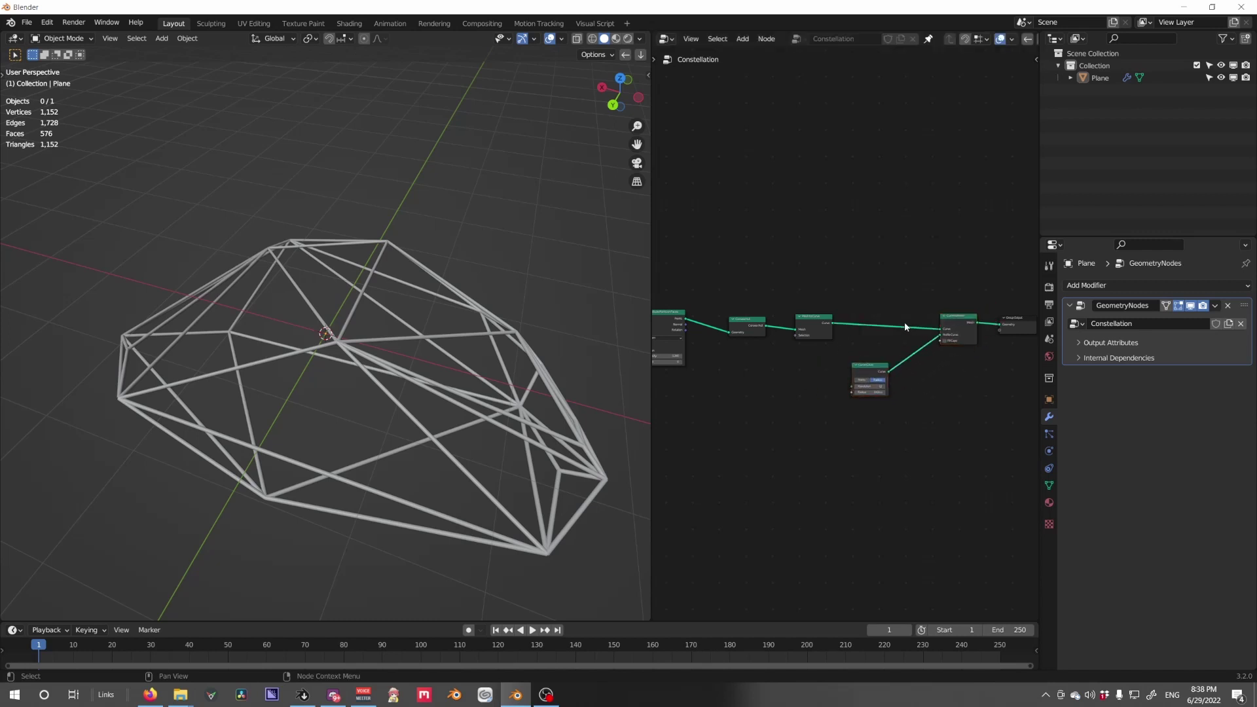
Tuck the Curve Circle node beneath Curve to Mesh and shift Mesh to Curve back to widen the gap.
scroll(905, 322, up, 1)
middle_drag(942, 355, 891, 357)
scroll(885, 356, up, 4)
drag(816, 385, 883, 370)
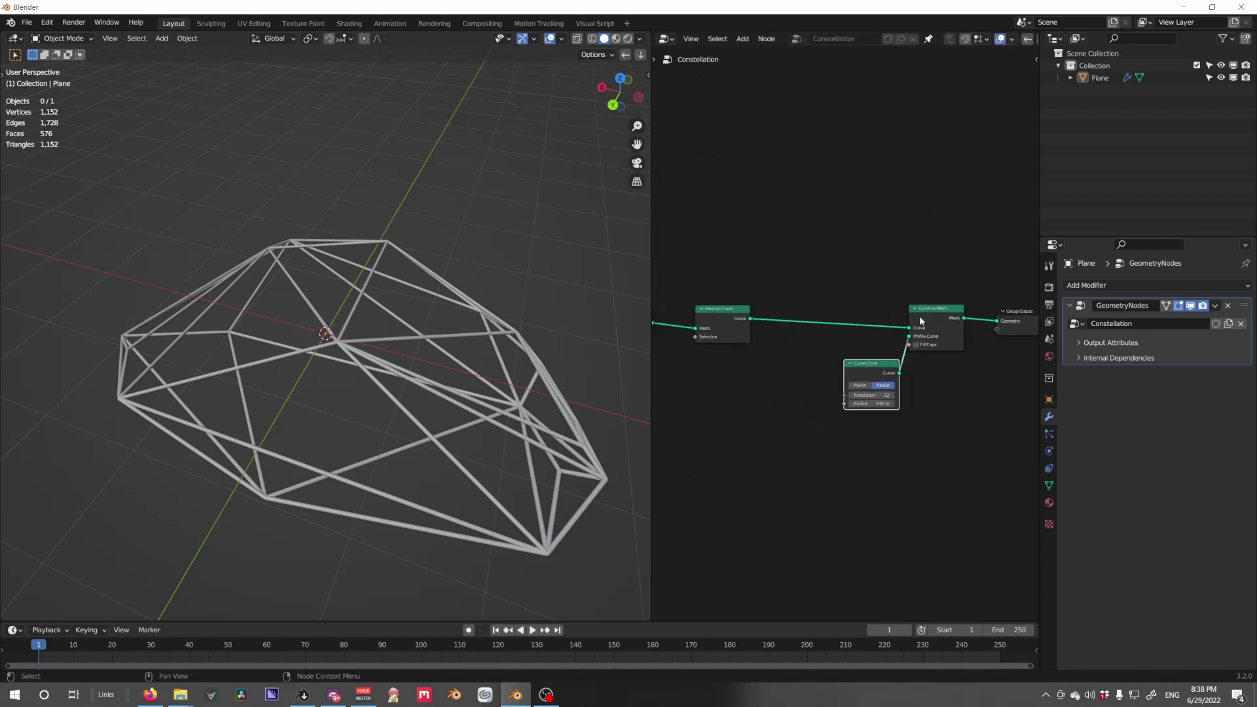
drag(937, 323, 932, 315)
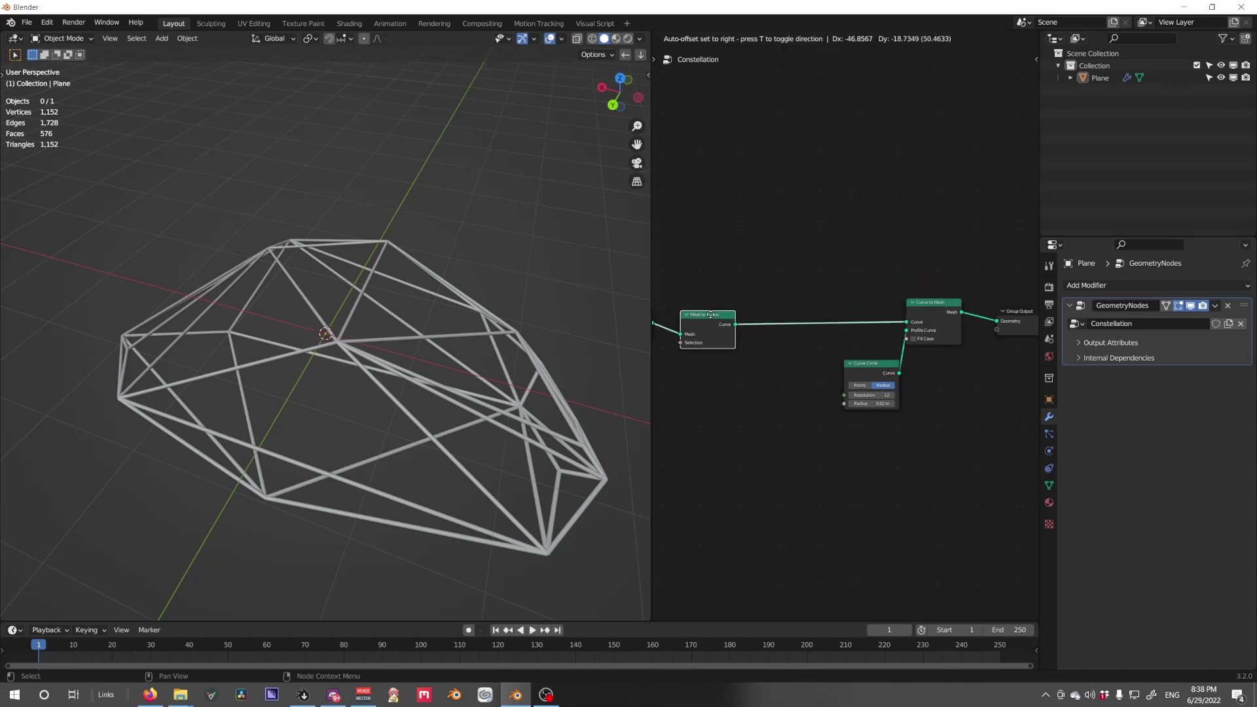
click(782, 339)
Insert a Resample Curve node between Mesh to Curve and Curve to Mesh and set its mode to Length.
scroll(783, 340, up, 2)
scroll(838, 354, up, 1)
key(shift+a)
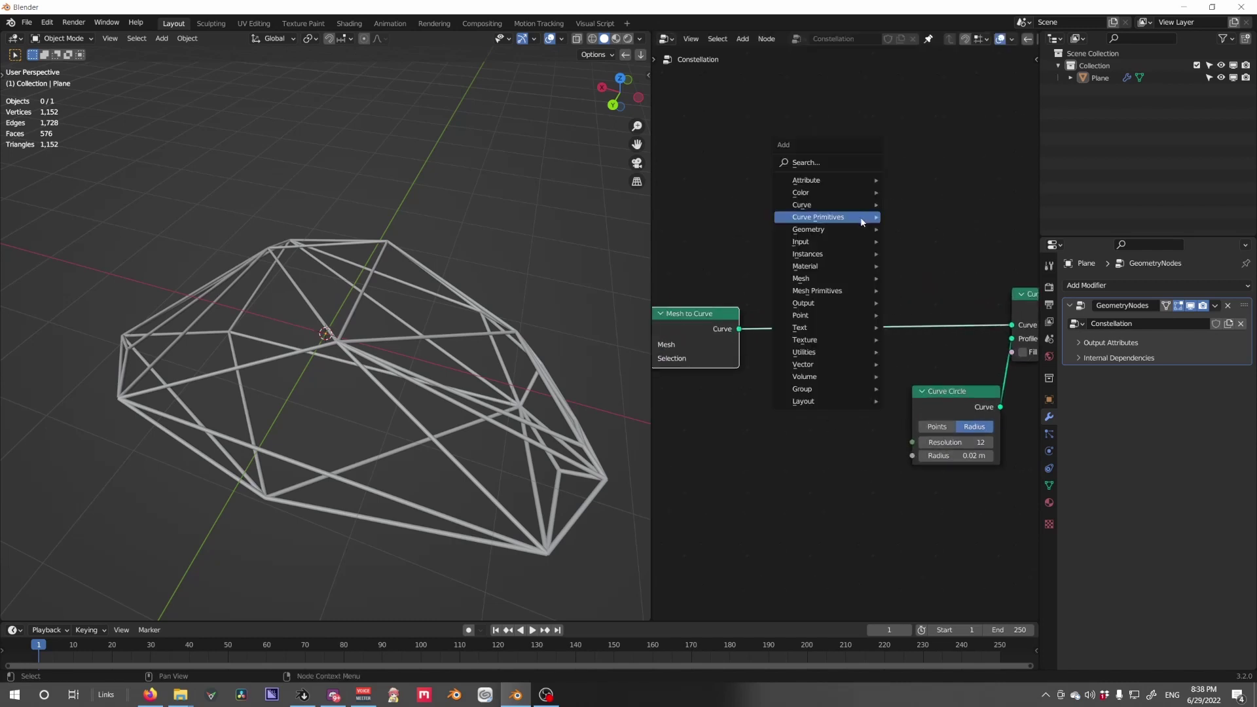
click(824, 167)
text(resa)
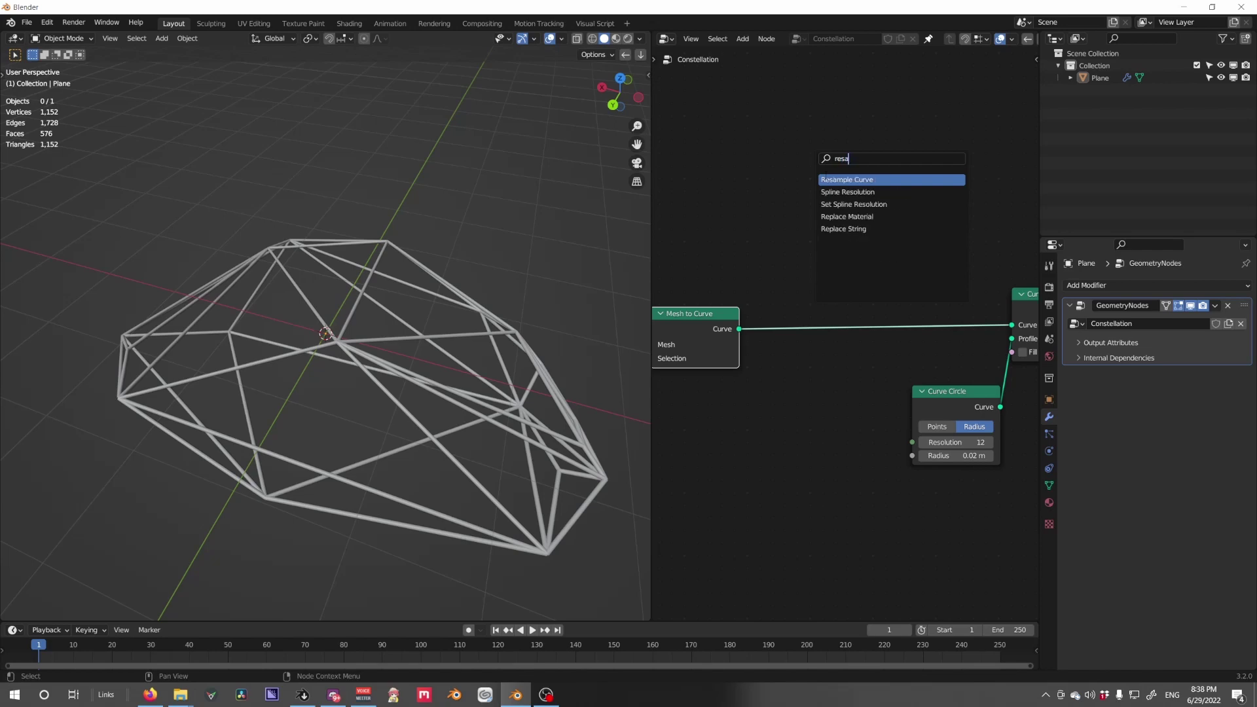
key(Return)
click(800, 375)
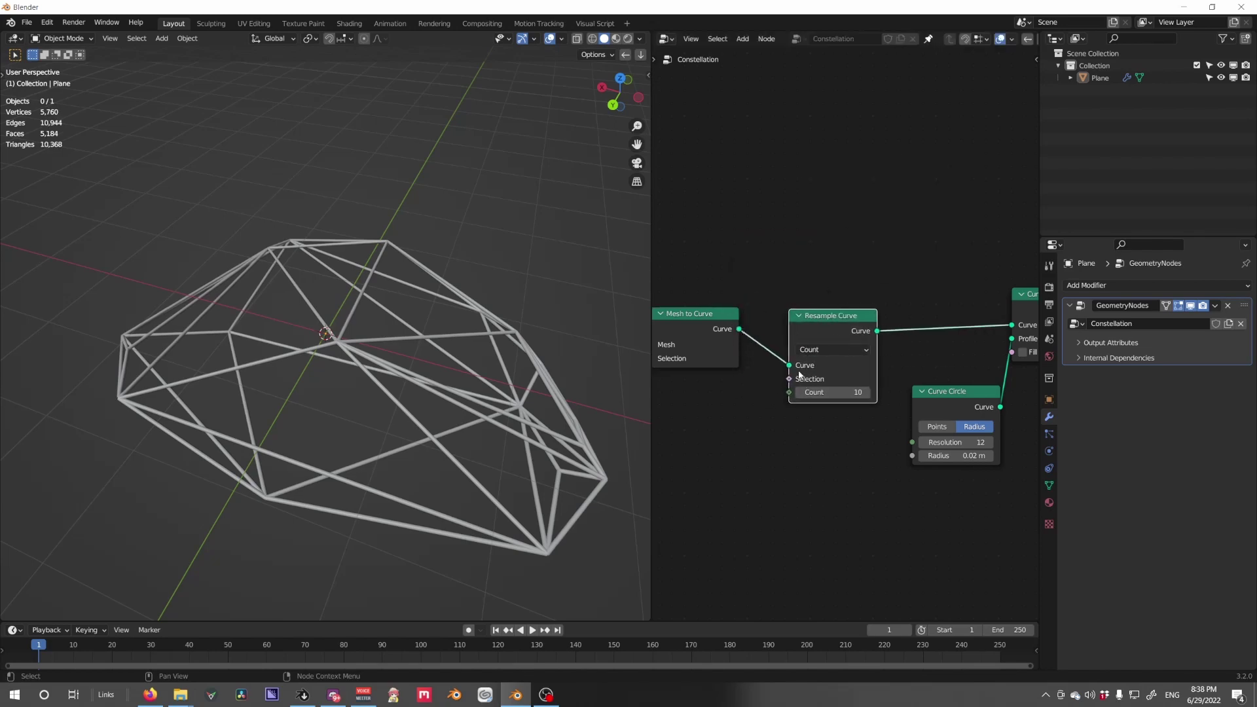
click(841, 353)
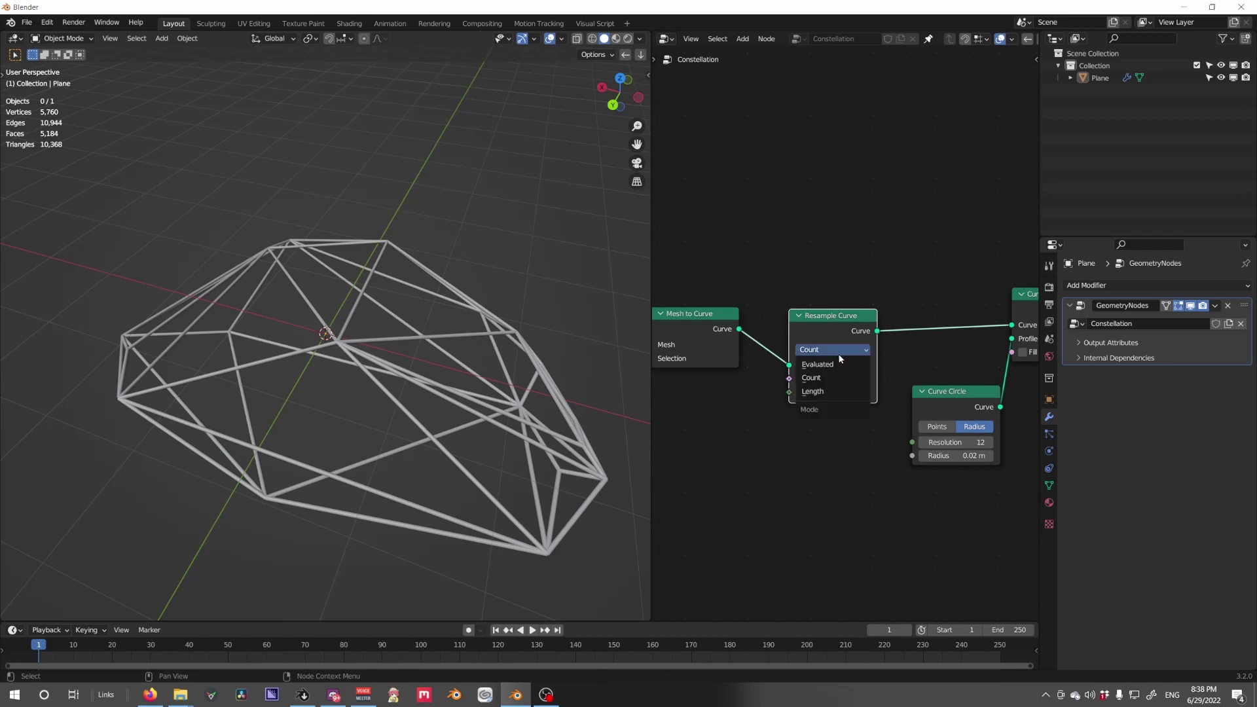
click(838, 392)
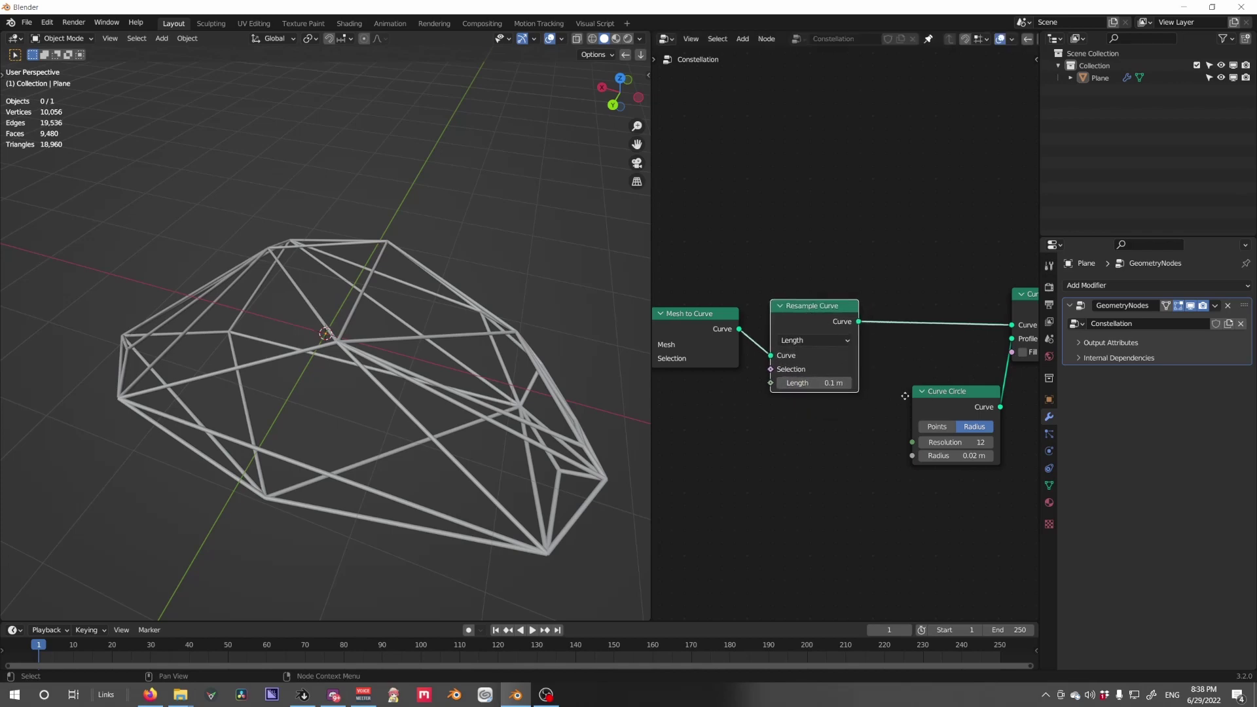
Move the Curve Circle, Curve to Mesh and Group Output nodes together farther away from Resample Curve.
scroll(707, 334, down, 5)
key(g)
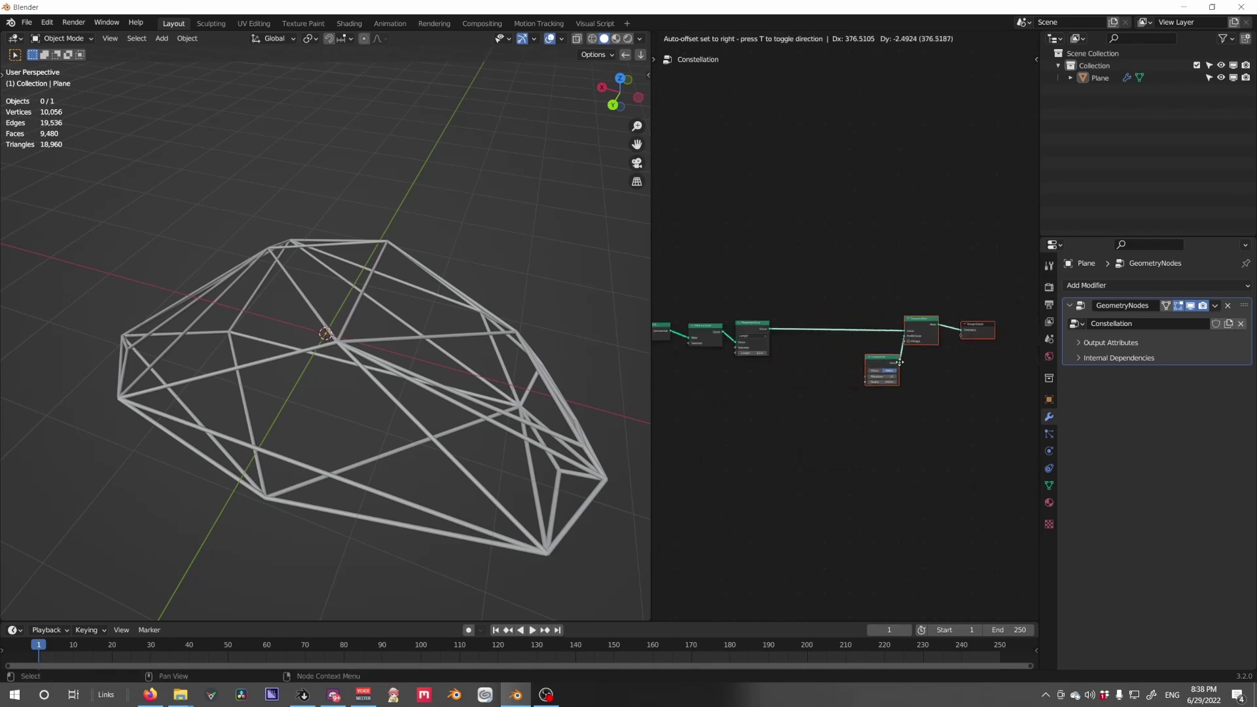
click(914, 359)
click(818, 303)
Insert a Trim Curve node on the link between Resample Curve and Curve to Mesh.
scroll(815, 324, up, 4)
middle_drag(771, 365, 810, 350)
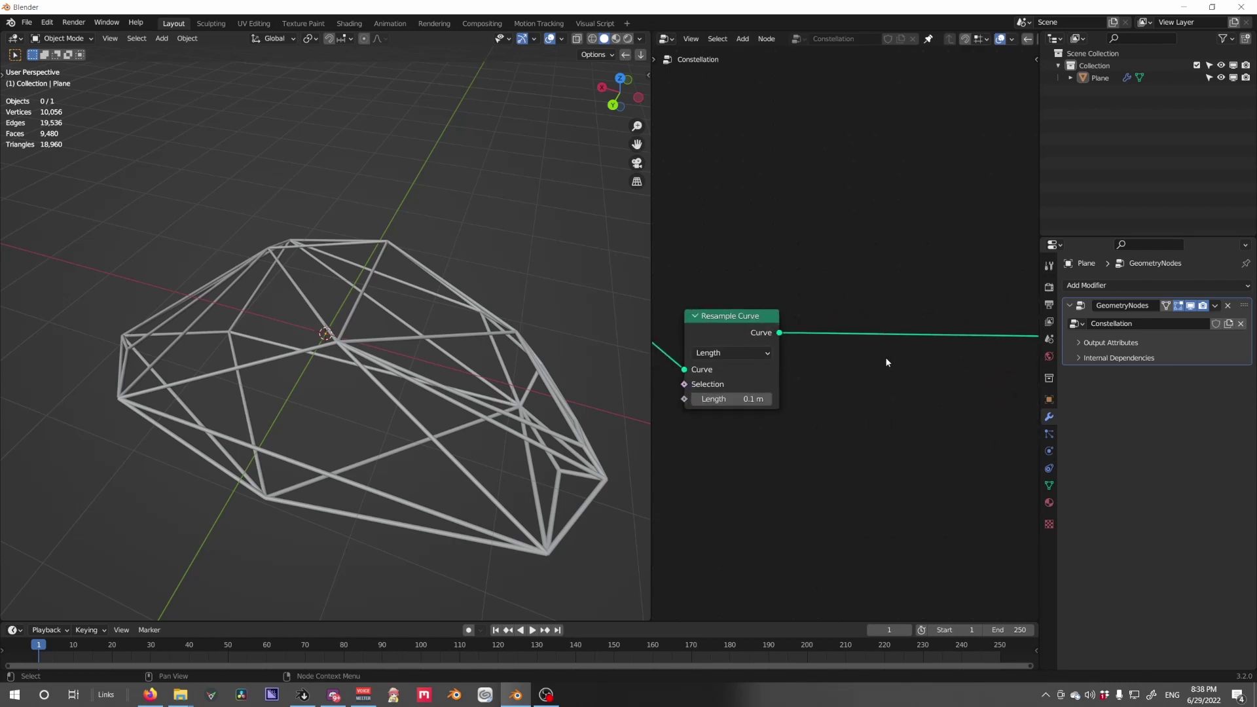
key(shift+a)
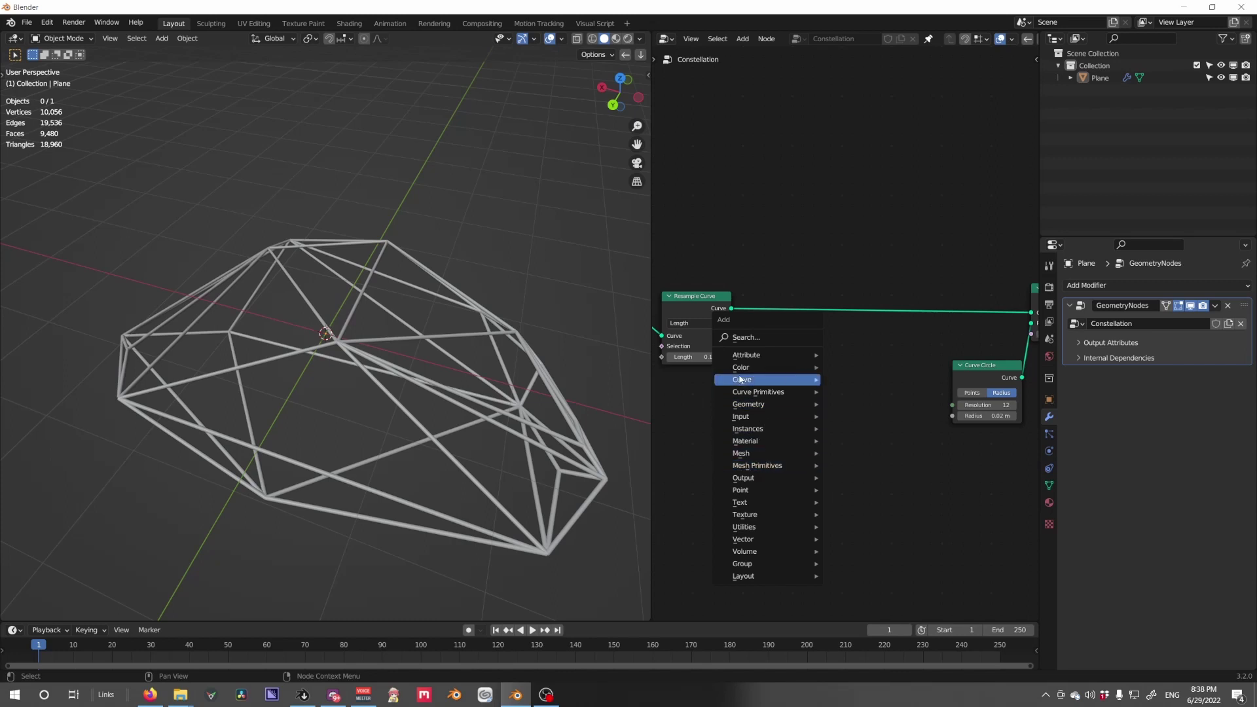
mouse_move(770, 381)
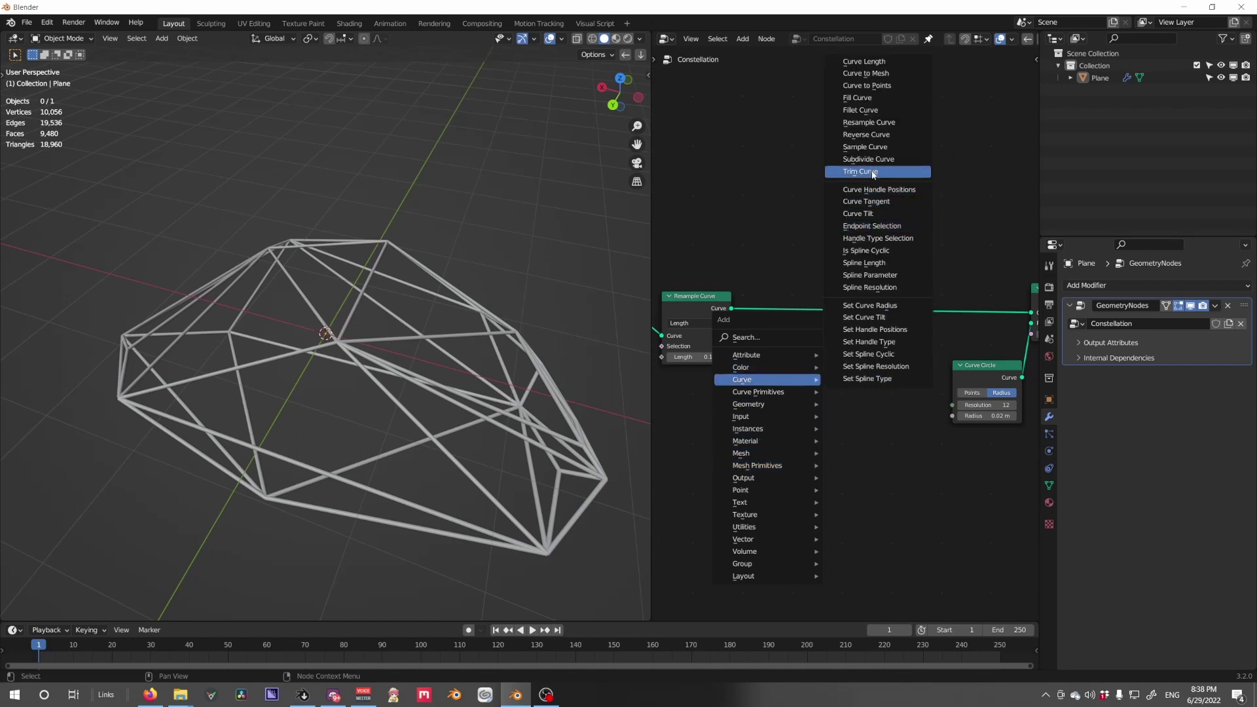
click(861, 171)
click(805, 346)
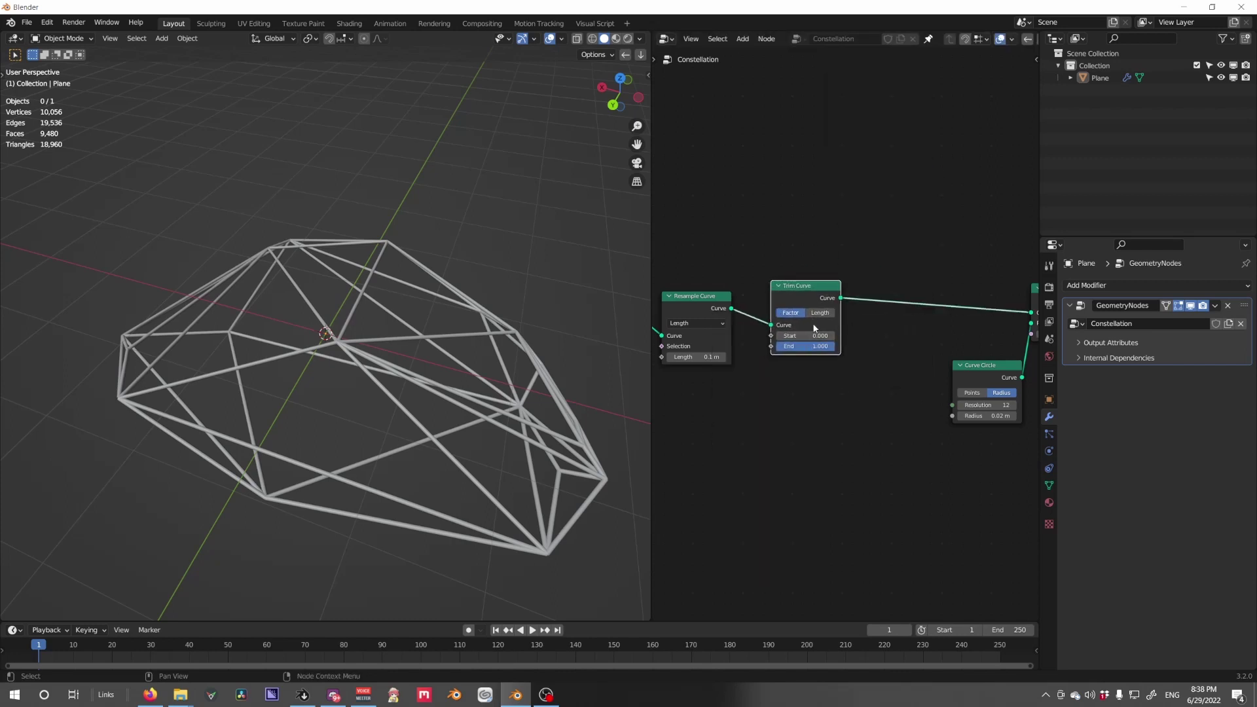
Switch Trim Curve to Length mode and set Start to 0.13 m and End to about 1.55 m.
click(819, 313)
middle_drag(365, 342, 403, 377)
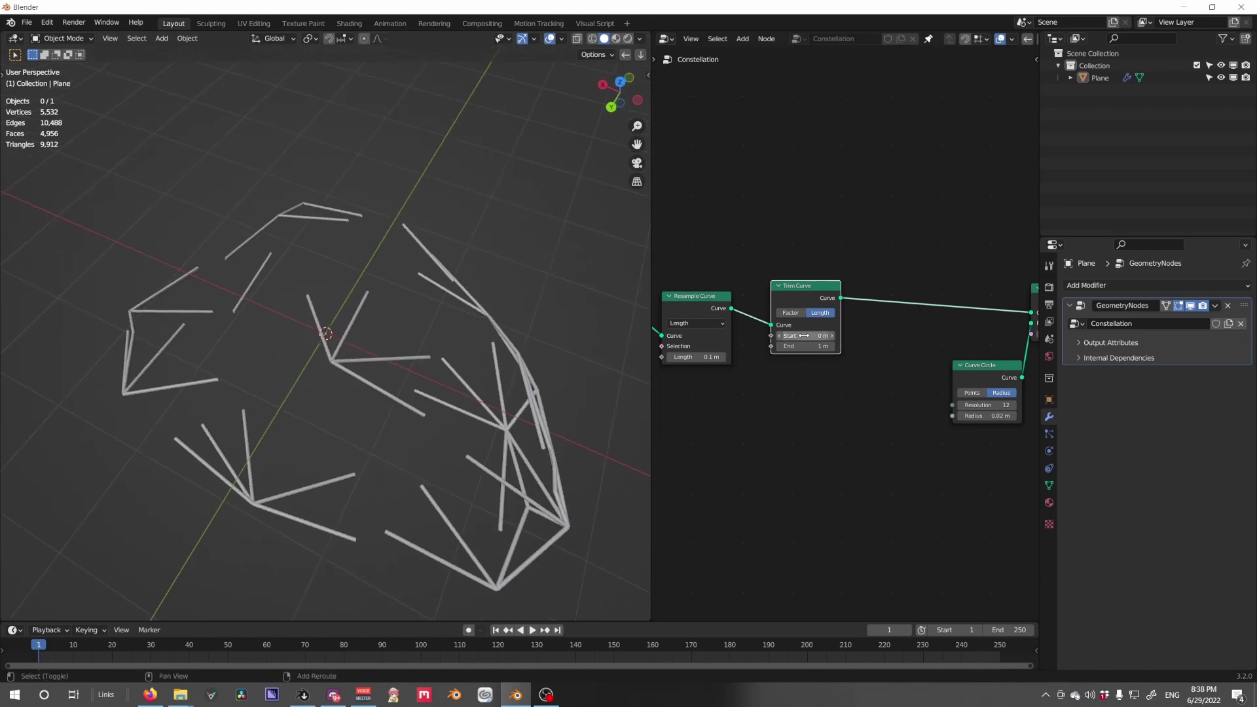
drag(802, 335, 838, 346)
Raise the seed of the Distribute Points on Faces node to 5.
middle_drag(770, 393, 1035, 387)
scroll(946, 391, down, 4)
scroll(917, 387, down, 4)
middle_drag(737, 372, 806, 373)
scroll(812, 371, up, 4)
click(824, 366)
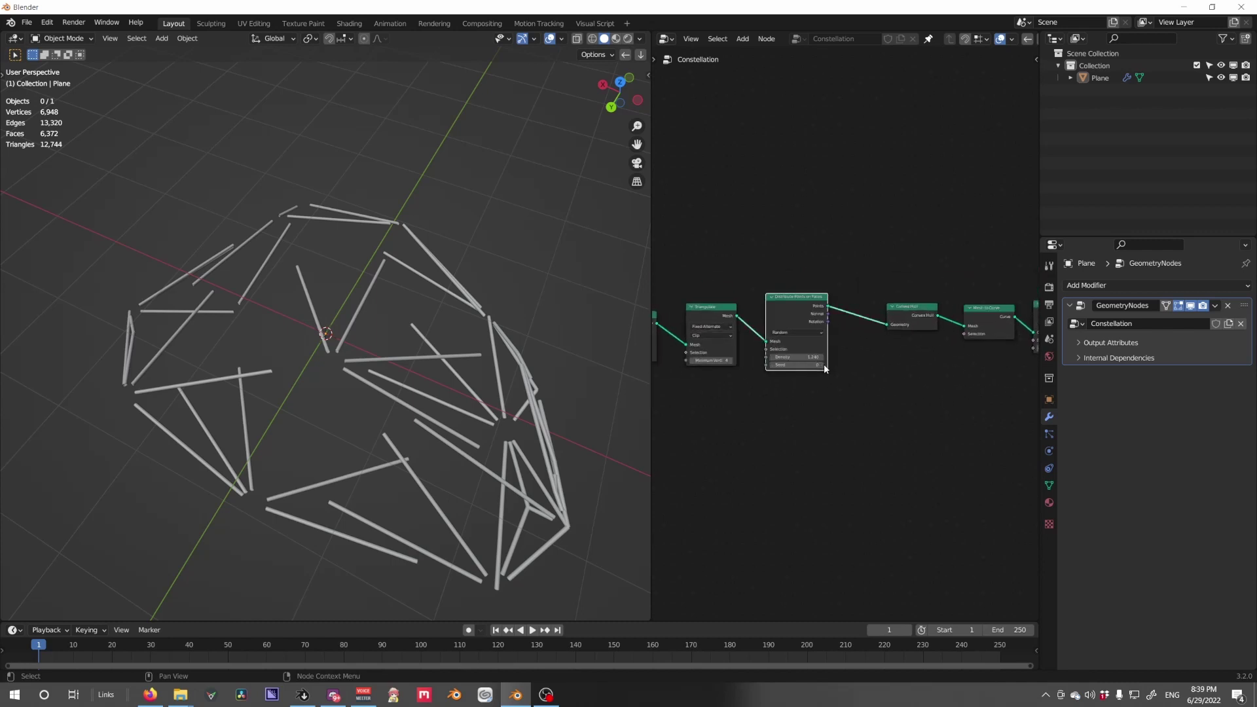
click(824, 365)
click(824, 364)
click(824, 365)
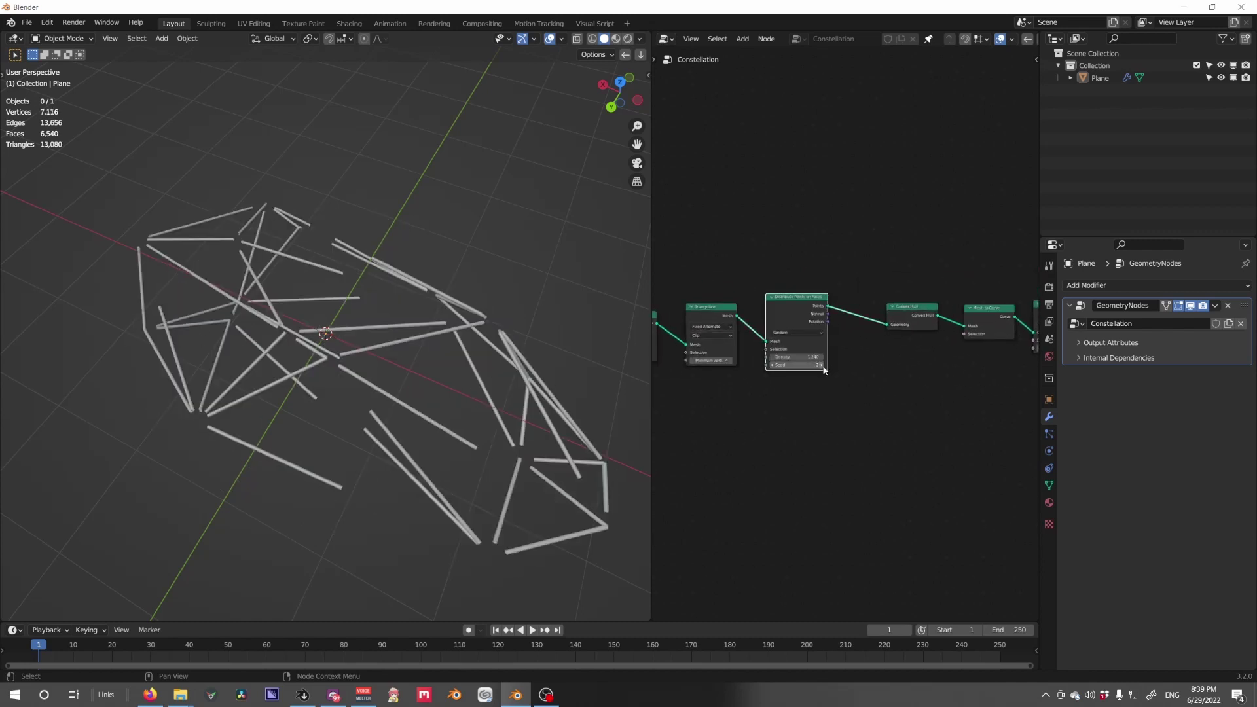
click(824, 368)
click(824, 368)
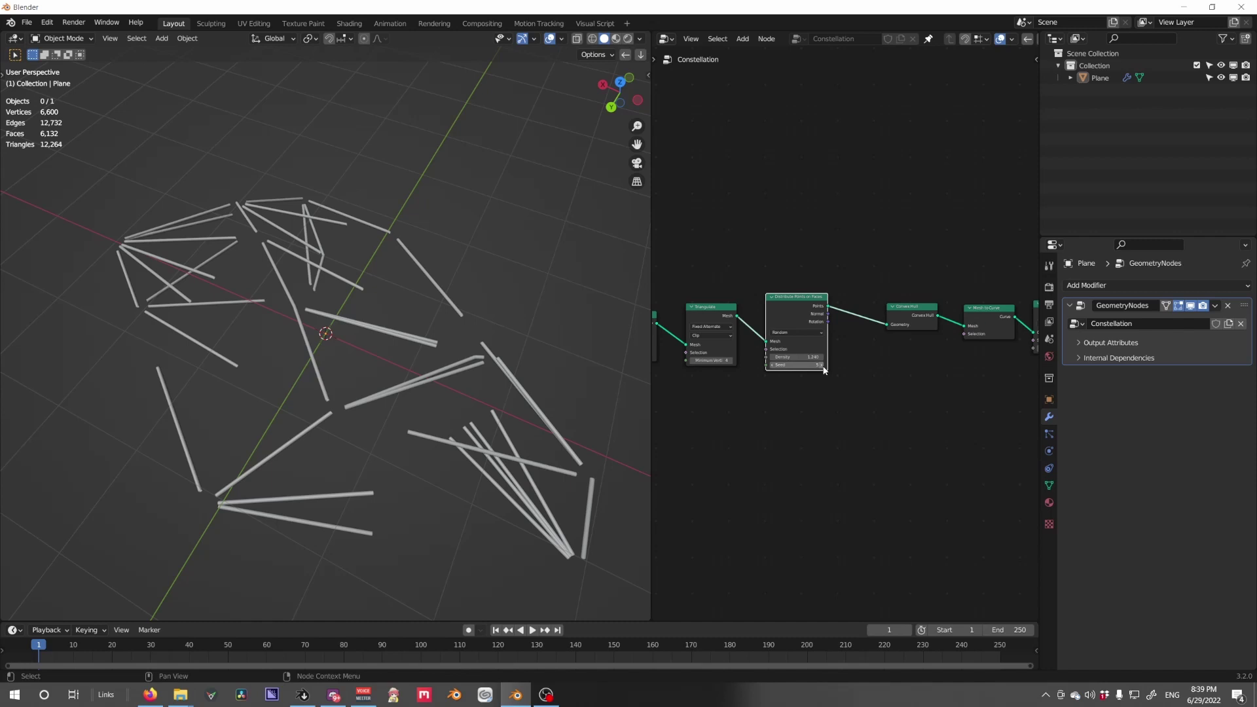
Set the Triangulate node's quad method to Beauty and lower the Subdivide Mesh level to 2.
middle_drag(736, 379, 874, 382)
scroll(874, 381, up, 3)
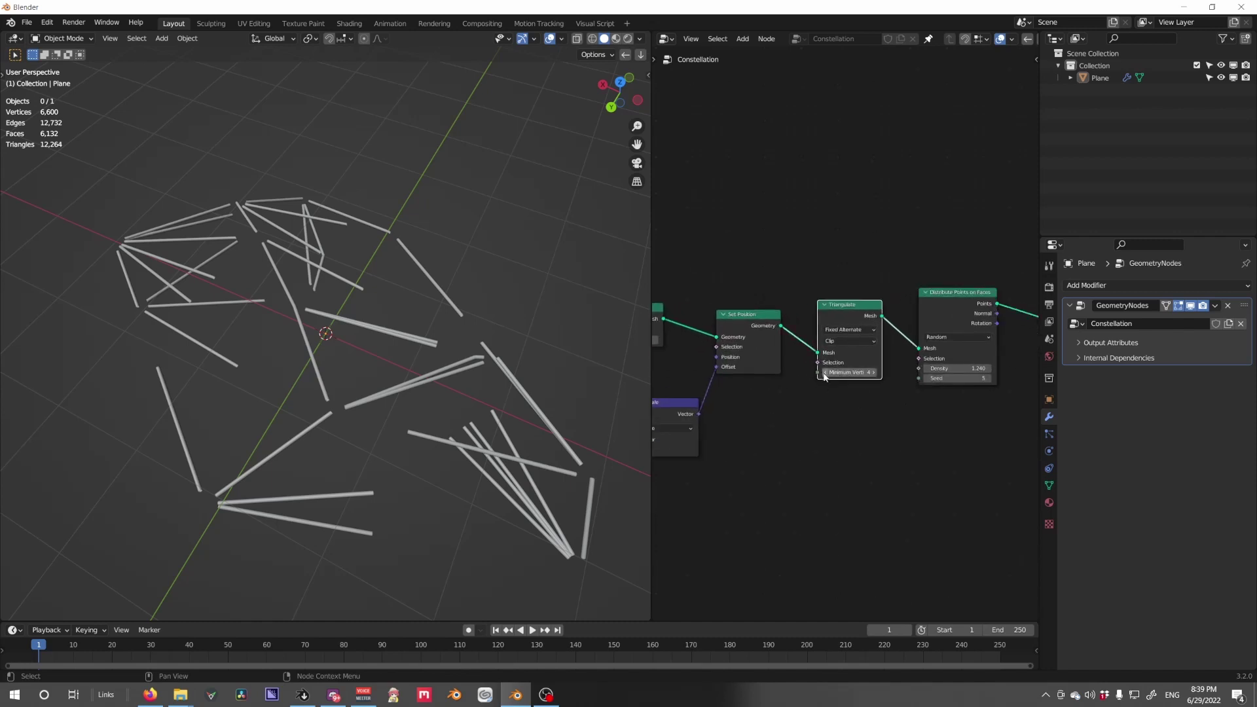
middle_drag(819, 402, 888, 420)
click(917, 348)
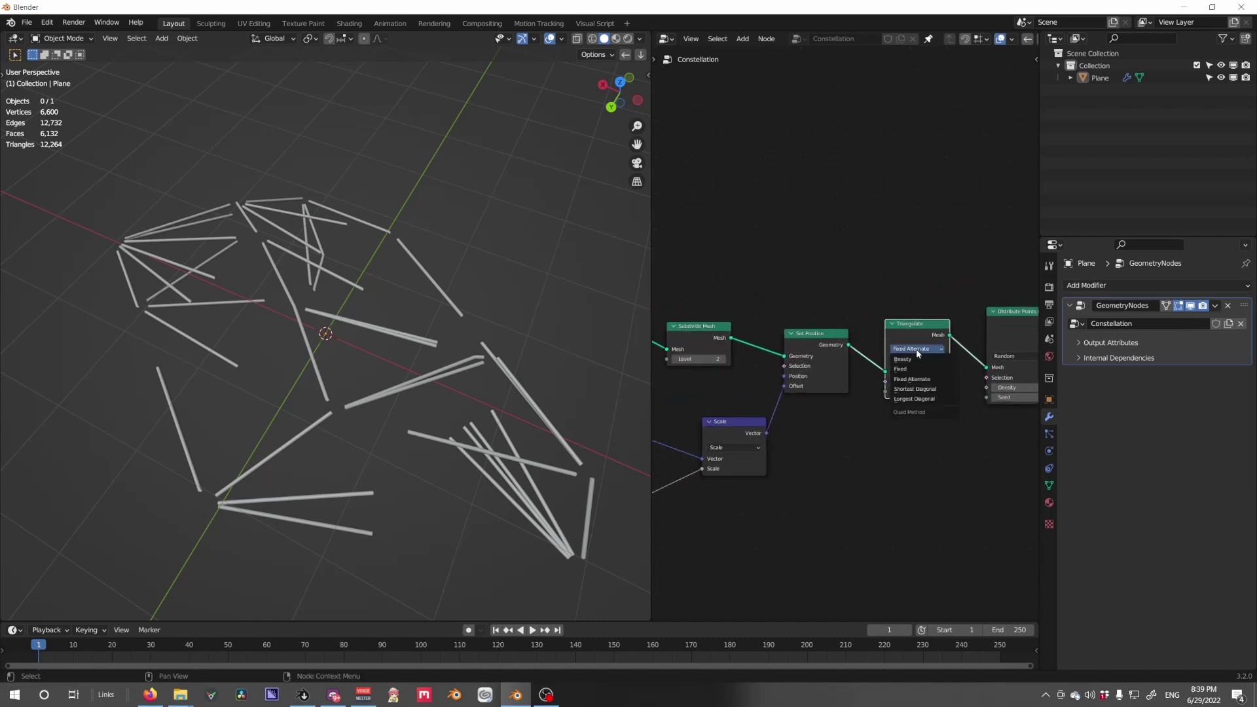
click(915, 360)
middle_drag(862, 365, 903, 374)
click(715, 368)
click(717, 368)
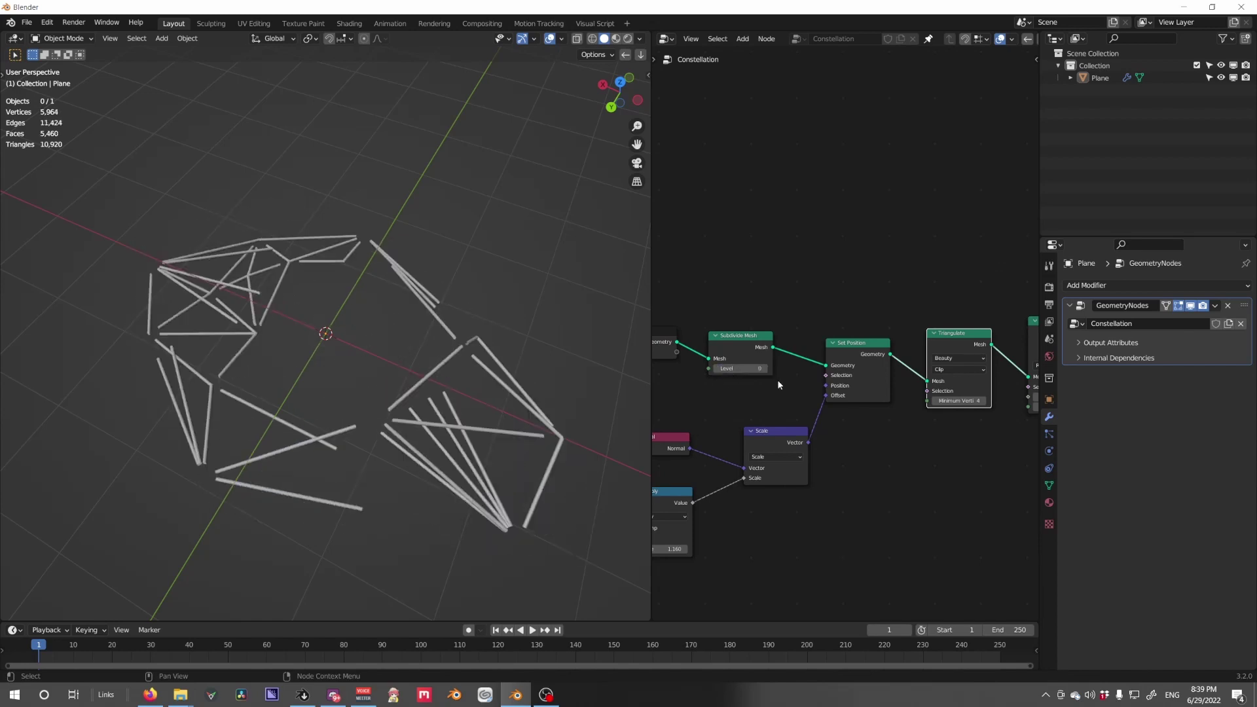
Set the Multiply node's value to 1.4 and adjust the Musgrave Texture's W value.
middle_drag(753, 392, 941, 314)
drag(850, 473, 871, 473)
middle_drag(419, 393, 367, 288)
shift+drag(729, 480, 746, 480)
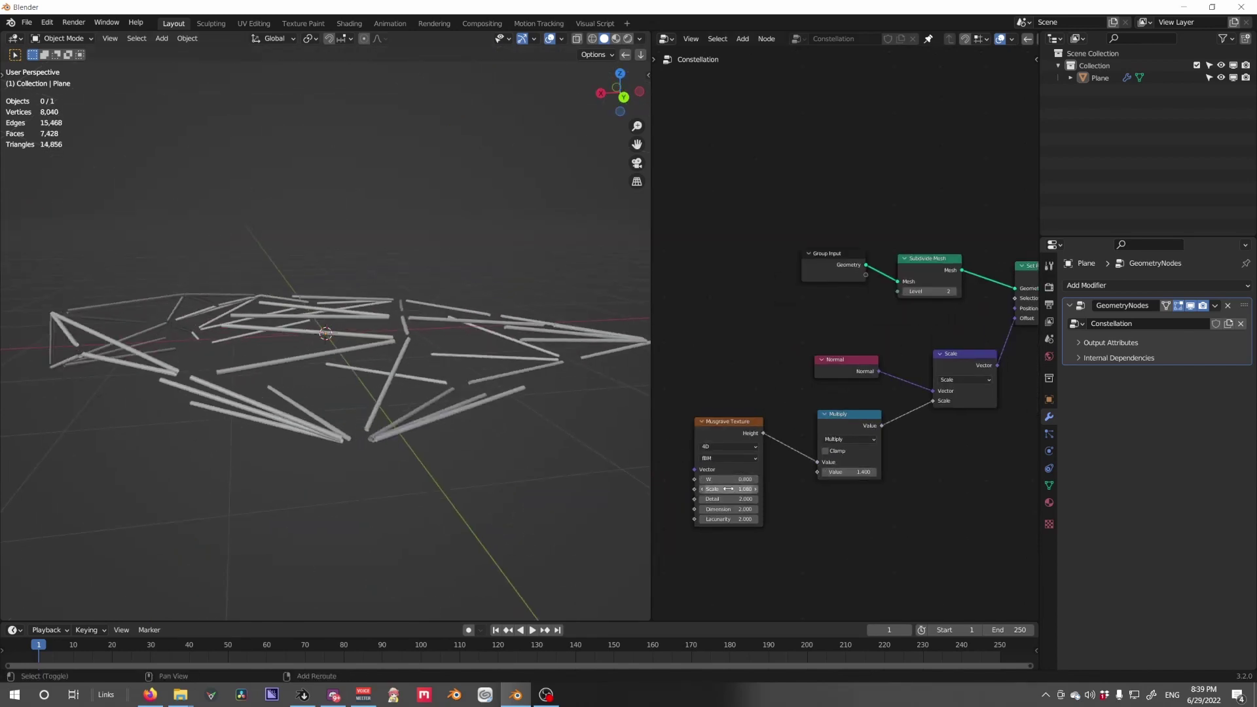
Set the Trim Curve's End to 2.6 m and its Start to 0.25 m.
middle_drag(524, 366, 353, 471)
scroll(845, 356, down, 3)
middle_drag(982, 328, 850, 358)
scroll(850, 358, up, 3)
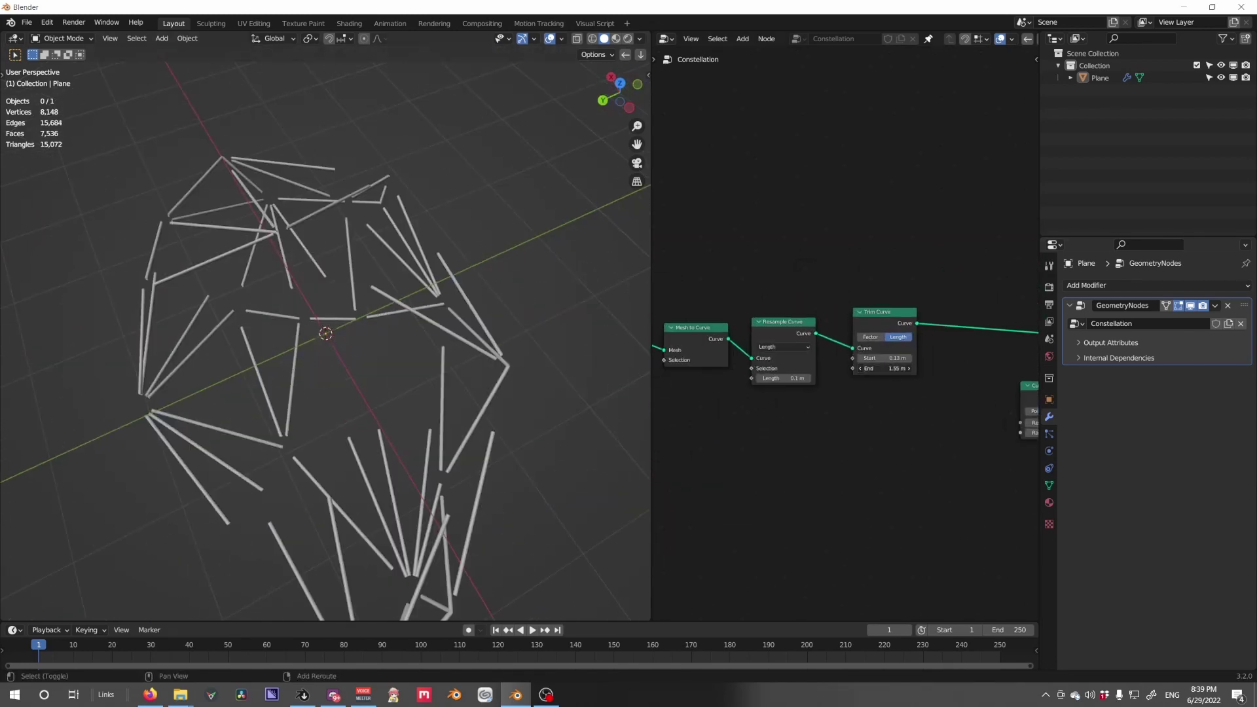
drag(886, 368, 930, 368)
middle_drag(426, 367, 531, 298)
drag(884, 358, 901, 359)
middle_drag(550, 373, 498, 406)
Lower the Distribute Points on Faces density to about 0.69 and set its seed to 17.
scroll(498, 406, down, 3)
middle_drag(792, 387, 1035, 357)
scroll(792, 387, down, 2)
mouse_move(750, 364)
mouse_down()
mouse_move(779, 364)
mouse_move(760, 364)
mouse_up()
middle_drag(1021, 347, 1029, 387)
mouse_move(800, 392)
mouse_down()
mouse_move(819, 393)
mouse_move(773, 384)
mouse_move(780, 392)
mouse_up()
click(827, 393)
click(826, 393)
middle_drag(386, 354, 415, 417)
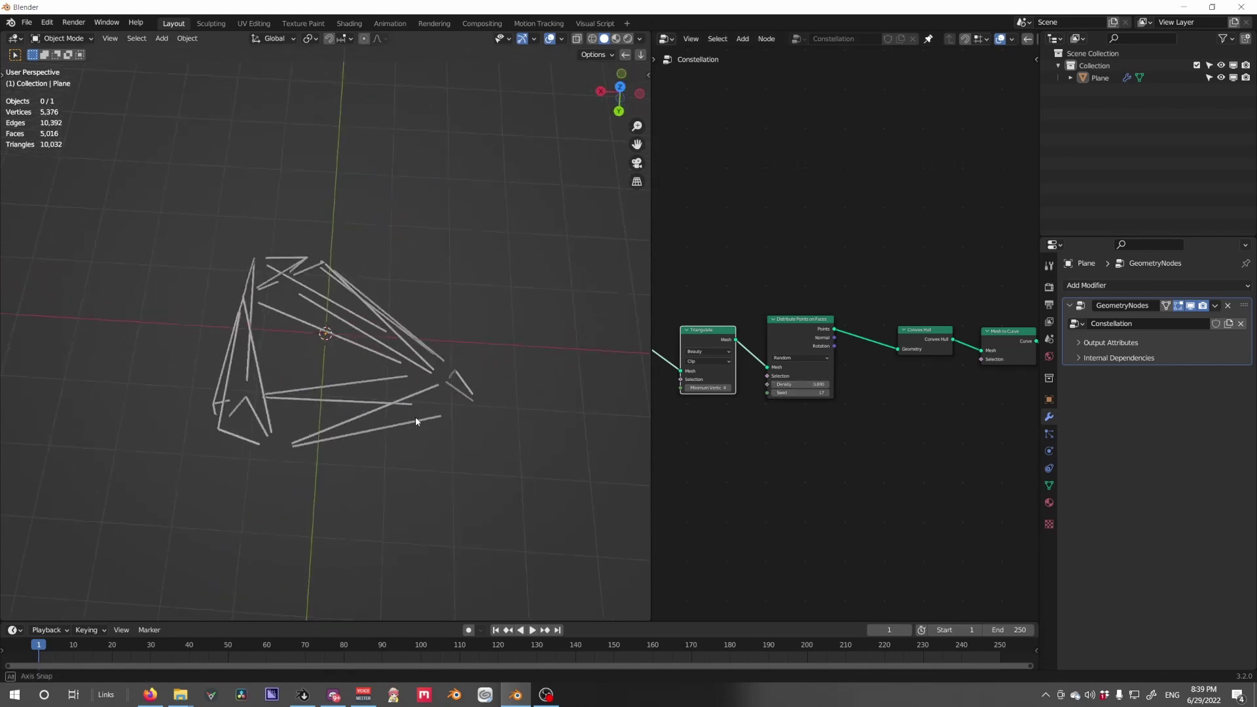
scroll(393, 366, up, 4)
middle_drag(391, 363, 486, 322)
scroll(486, 322, down, 3)
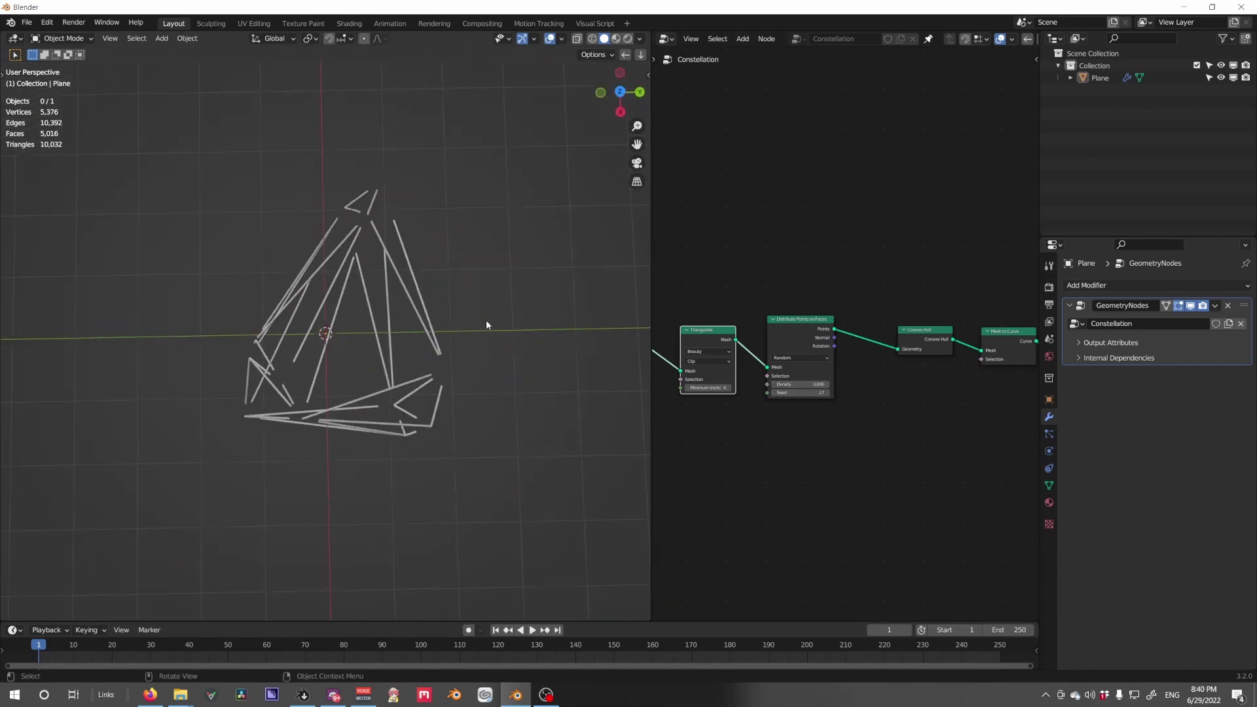
Enable Fill Caps on the Curve to Mesh node to close the tube ends, and inspect them up close.
scroll(926, 386, down, 10)
middle_drag(926, 386, 883, 398)
scroll(910, 395, up, 4)
scroll(797, 395, up, 3)
scroll(746, 407, up, 2)
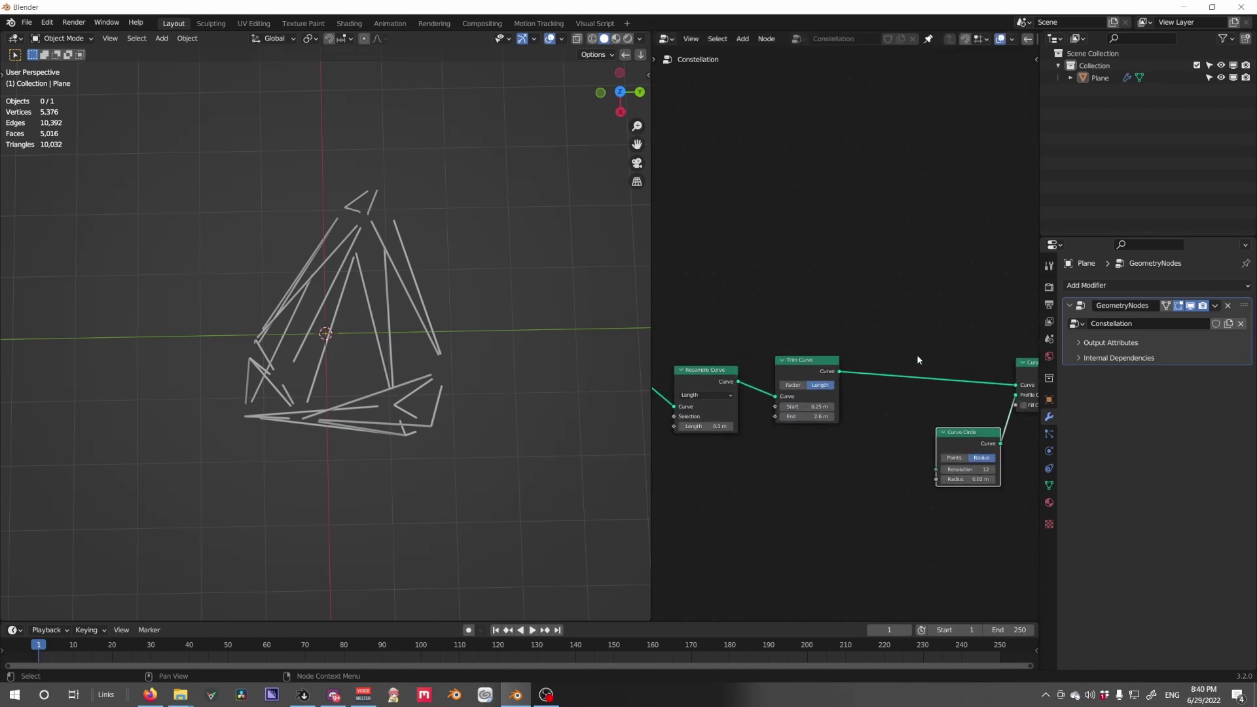
middle_drag(392, 347, 430, 353)
scroll(381, 402, up, 3)
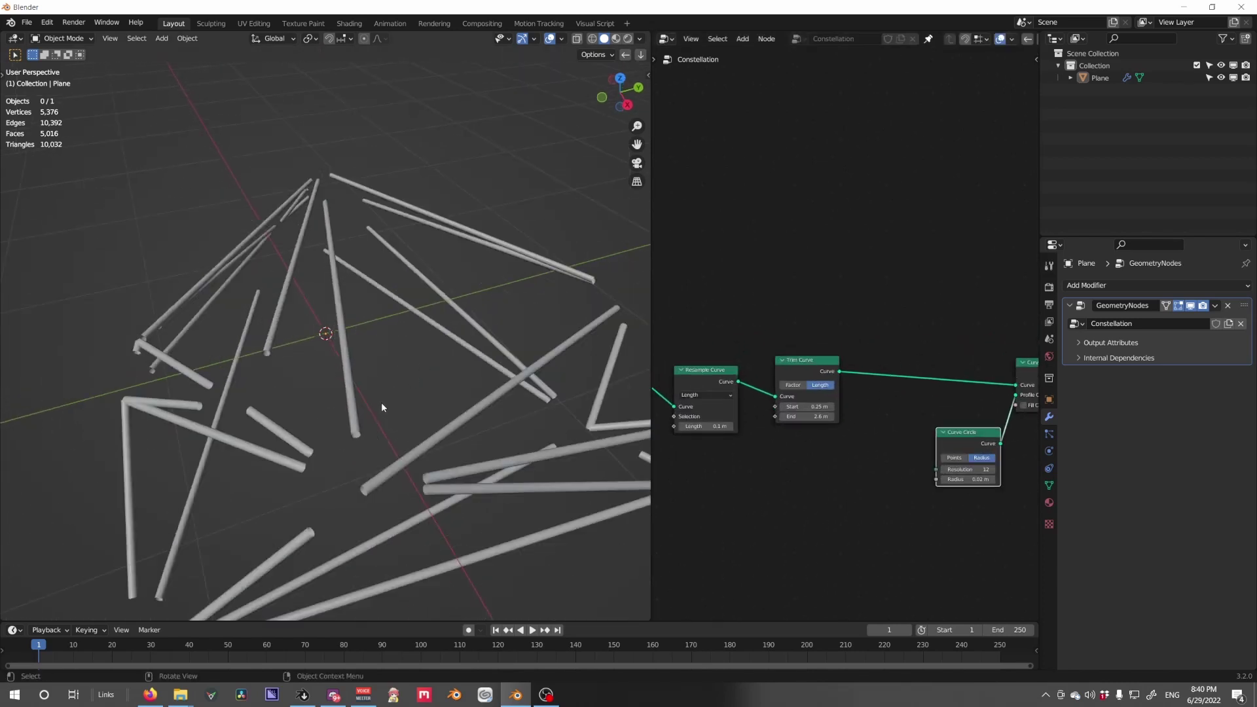
middle_drag(920, 471, 802, 449)
scroll(802, 449, up, 5)
click(932, 411)
scroll(451, 512, up, 4)
middle_drag(451, 512, 437, 463)
scroll(434, 457, down, 3)
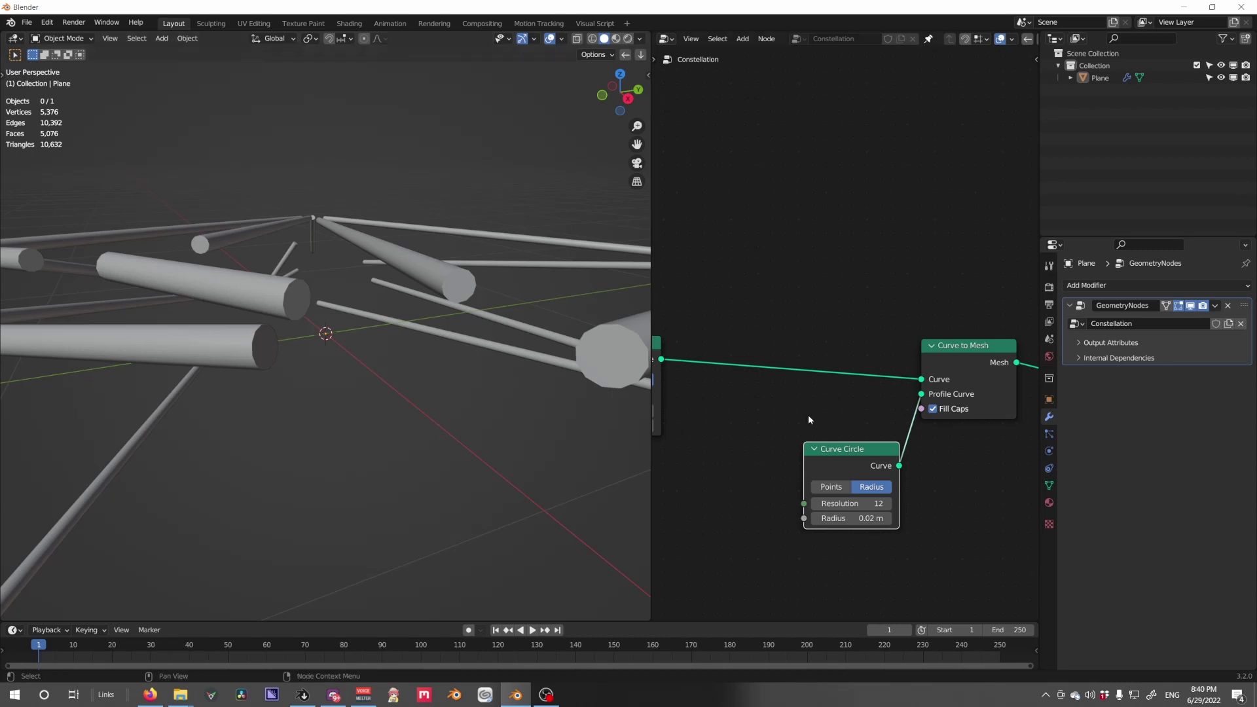
scroll(808, 415, down, 3)
middle_drag(524, 356, 462, 446)
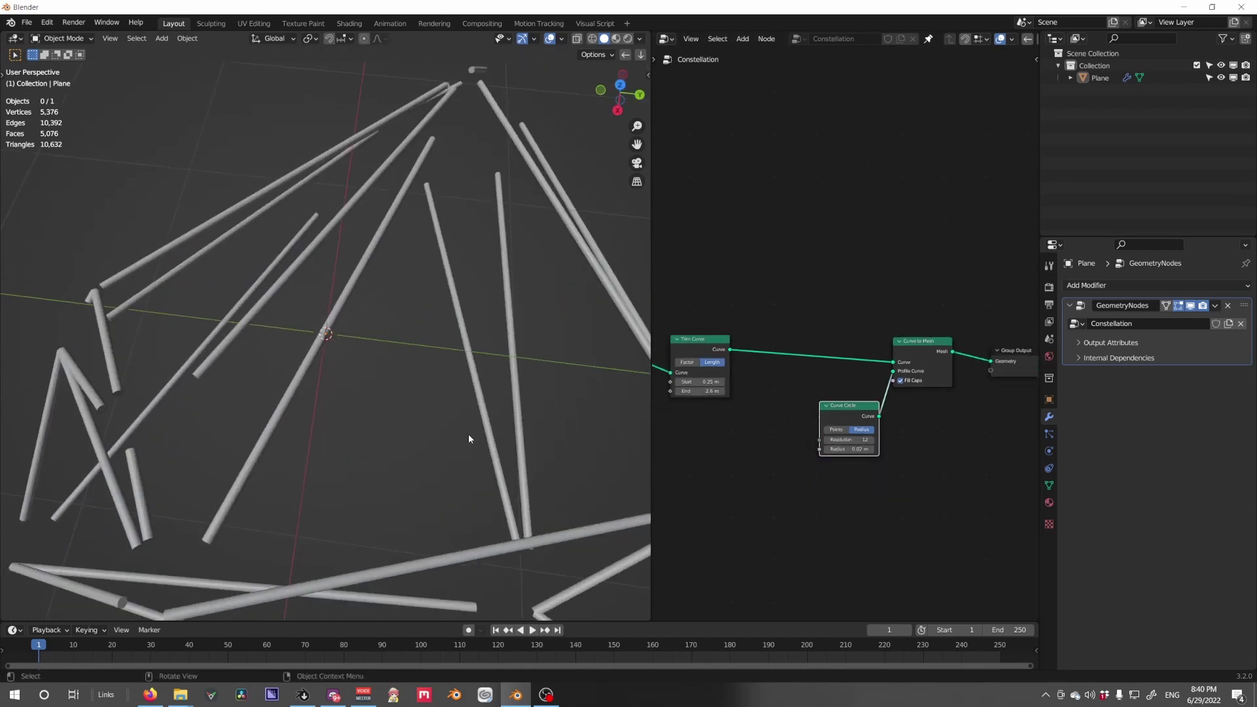
Preview the Convex Hull node's output in the viewport.
scroll(783, 450, down, 3)
scroll(465, 395, down, 3)
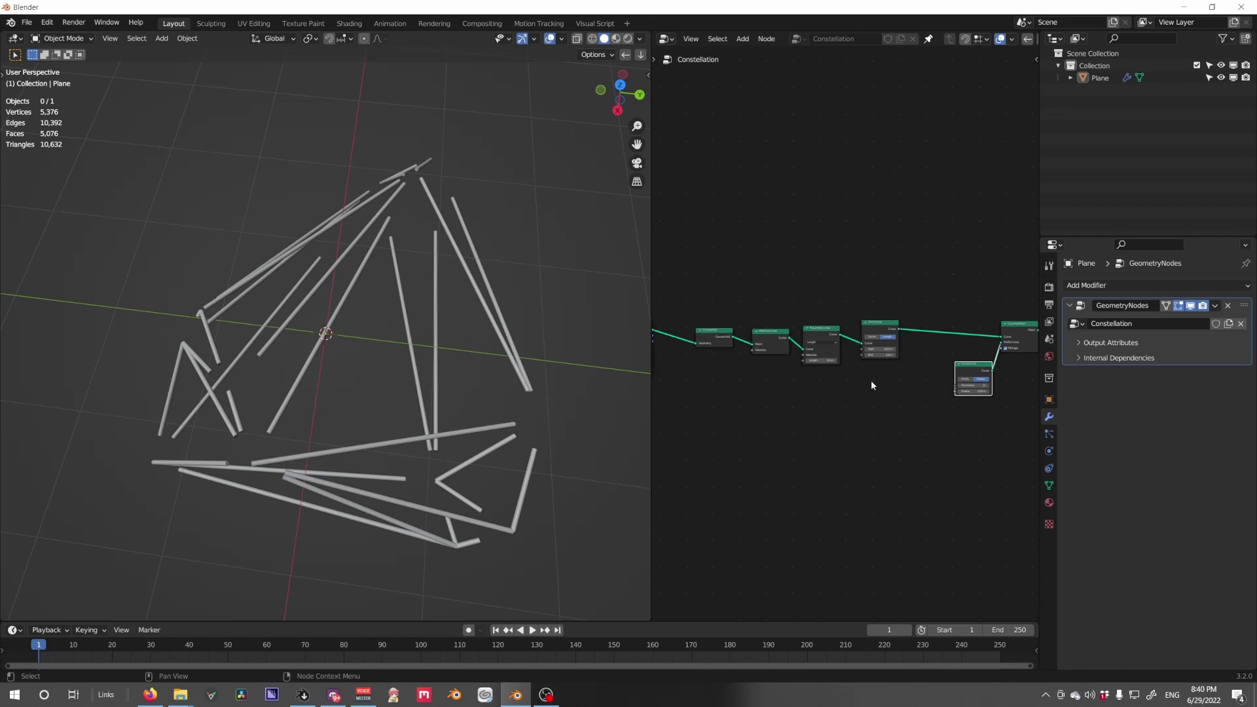
scroll(879, 387, down, 1)
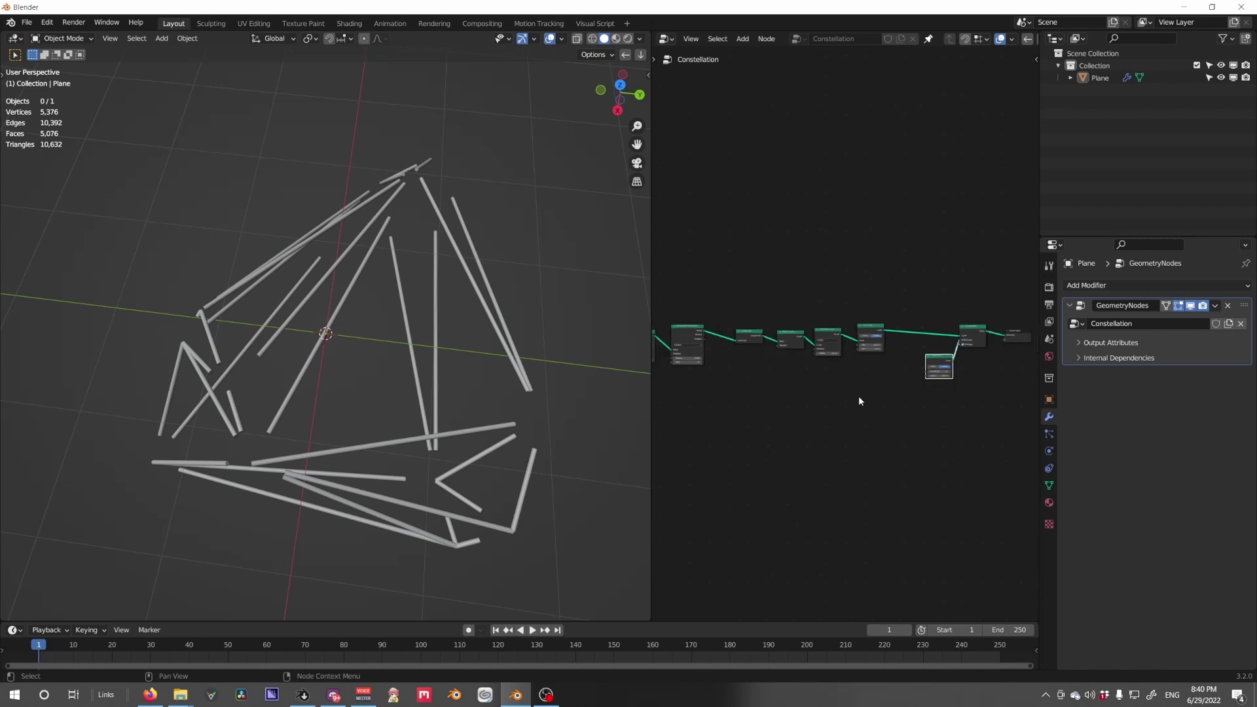
scroll(910, 362, up, 2)
middle_drag(782, 299, 842, 378)
ctrl+shift+click(897, 373)
scroll(846, 373, up, 3)
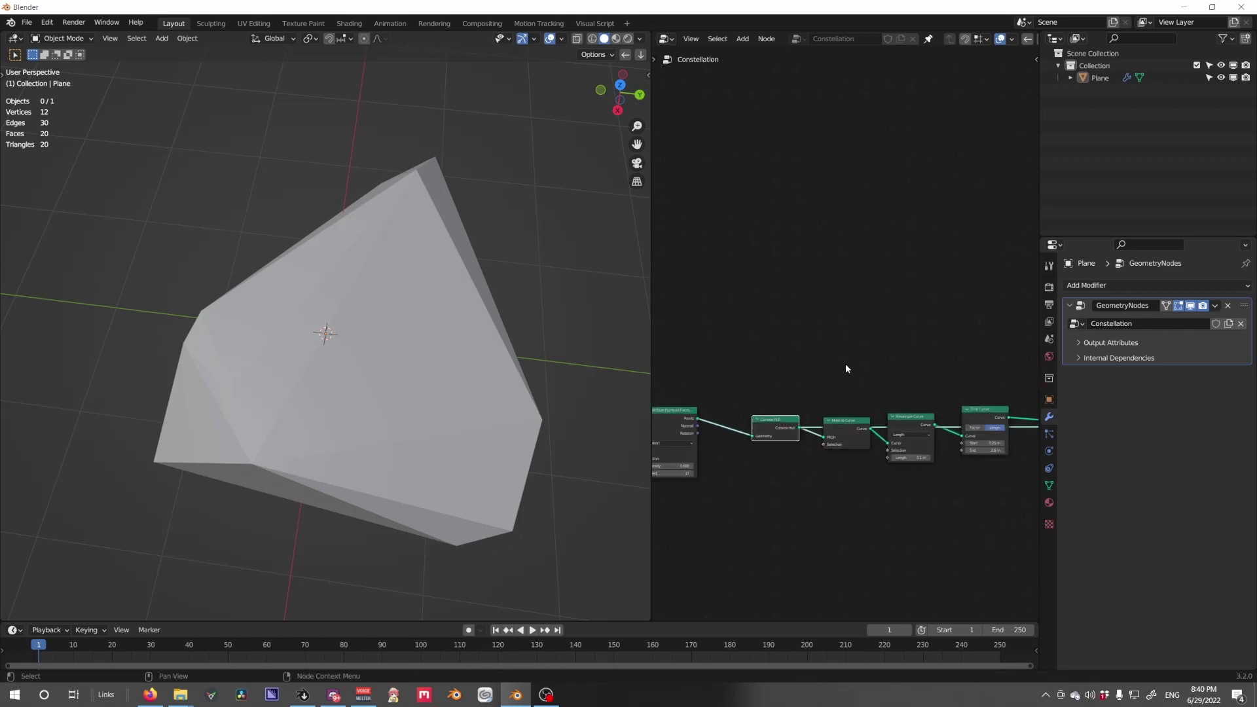
Add an Instance on Points node fed by the Convex Hull output and place it above the node chain.
key(shift+a)
key(Escape)
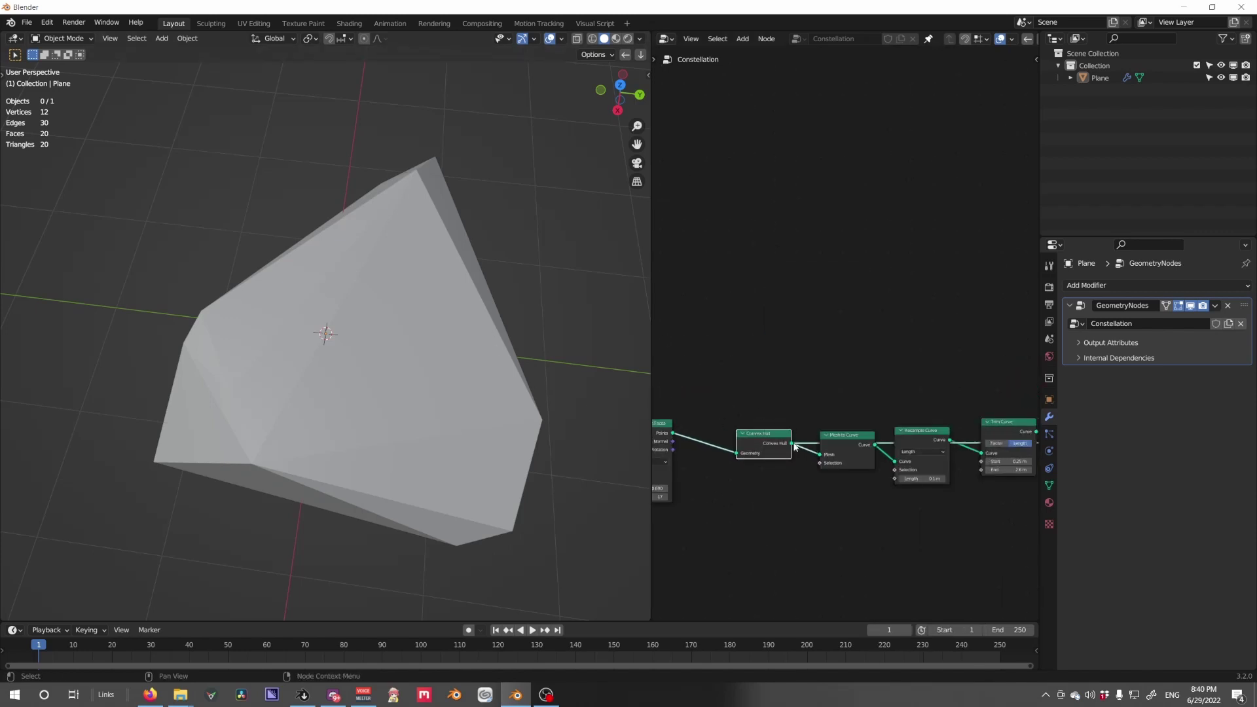
drag(793, 444, 829, 354)
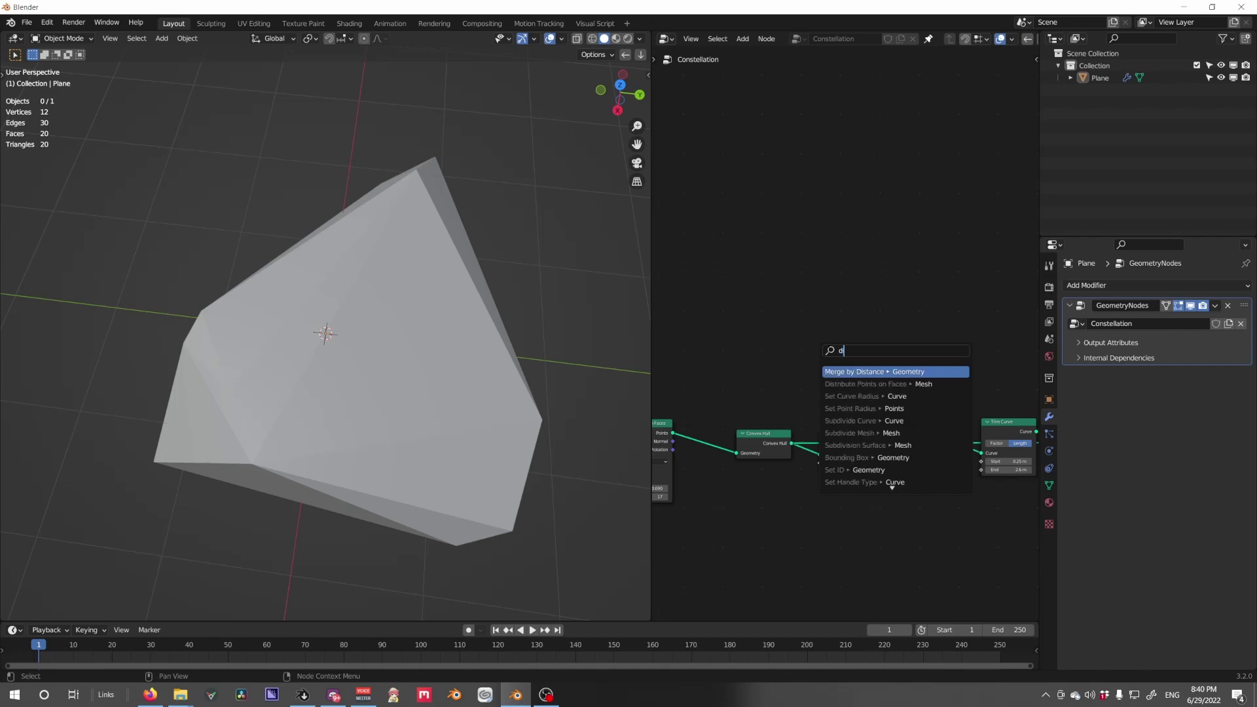
text(instan)
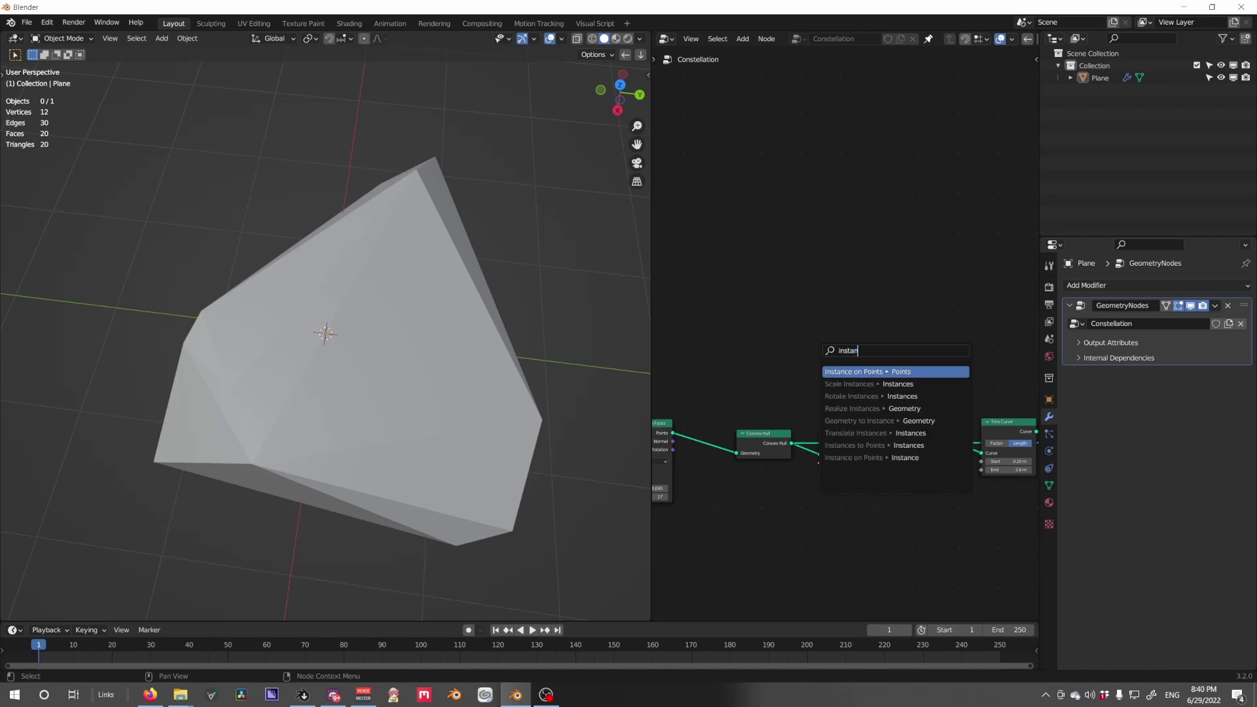
key(Return)
click(849, 242)
Add an Ico Sphere with 3 subdivisions as the Instance input and send the Instance on Points result to the Group Output.
key(shift+a)
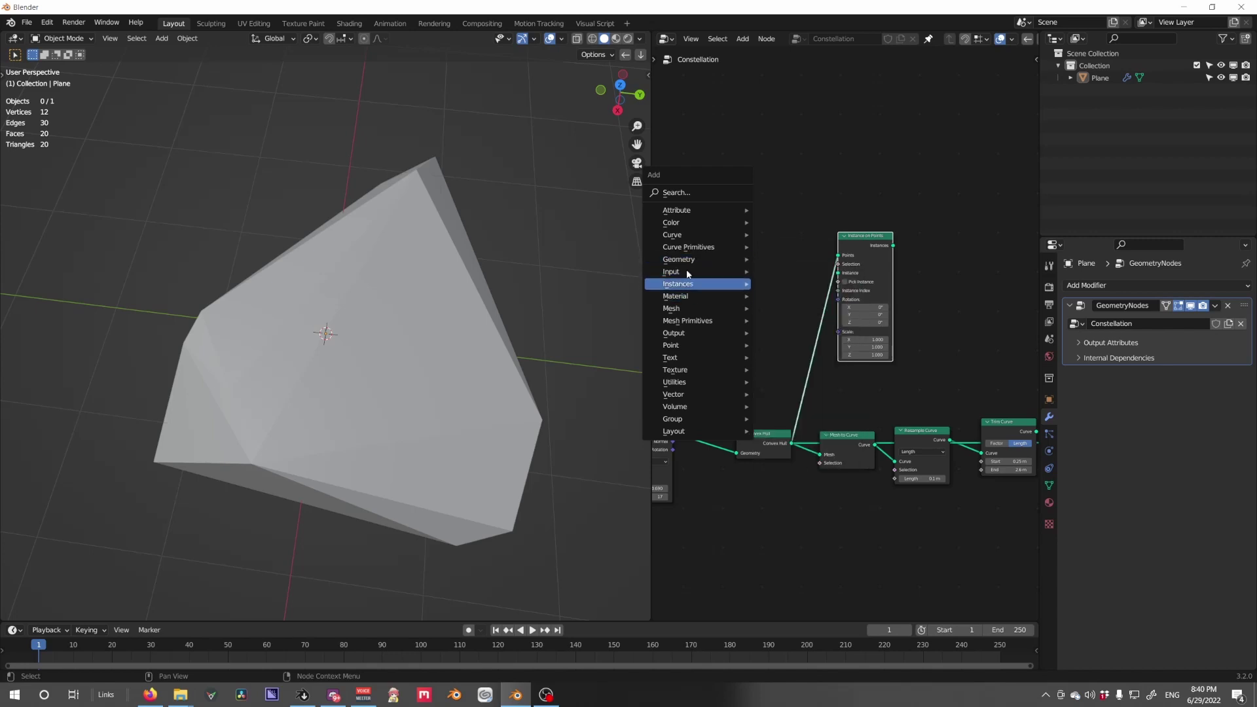
mouse_move(701, 321)
click(799, 368)
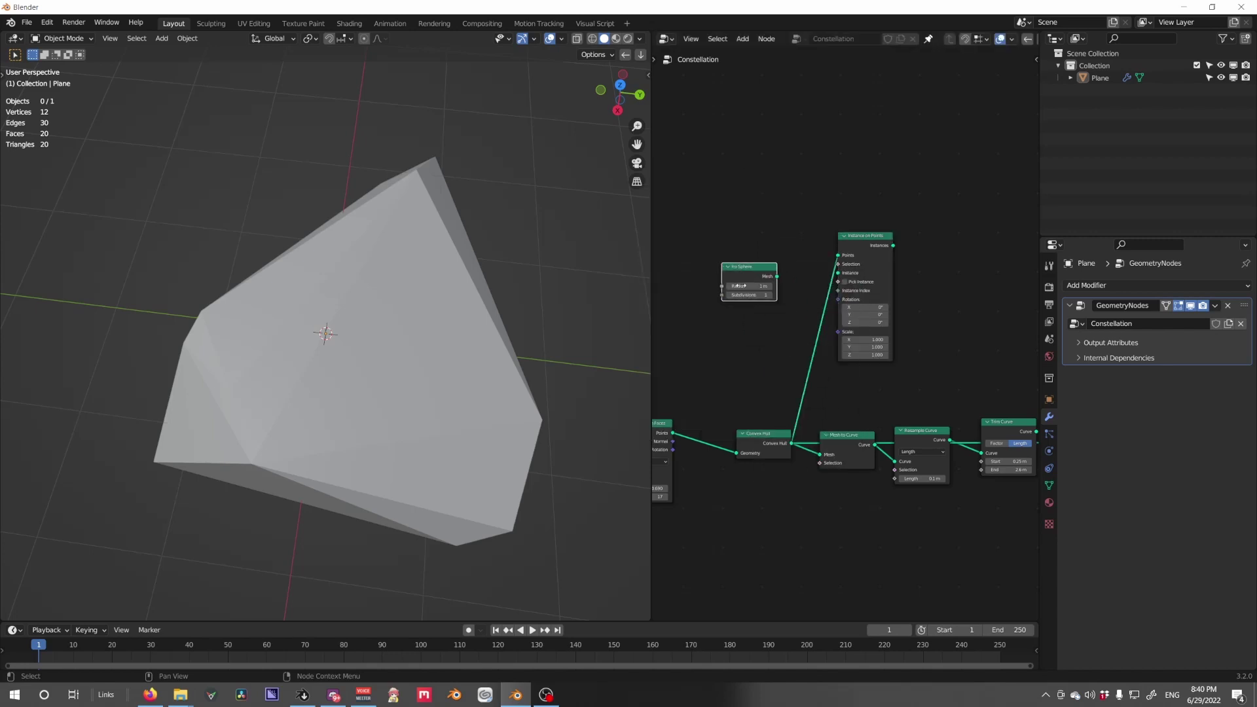
click(778, 278)
drag(778, 277, 838, 295)
ctrl+shift+click(877, 256)
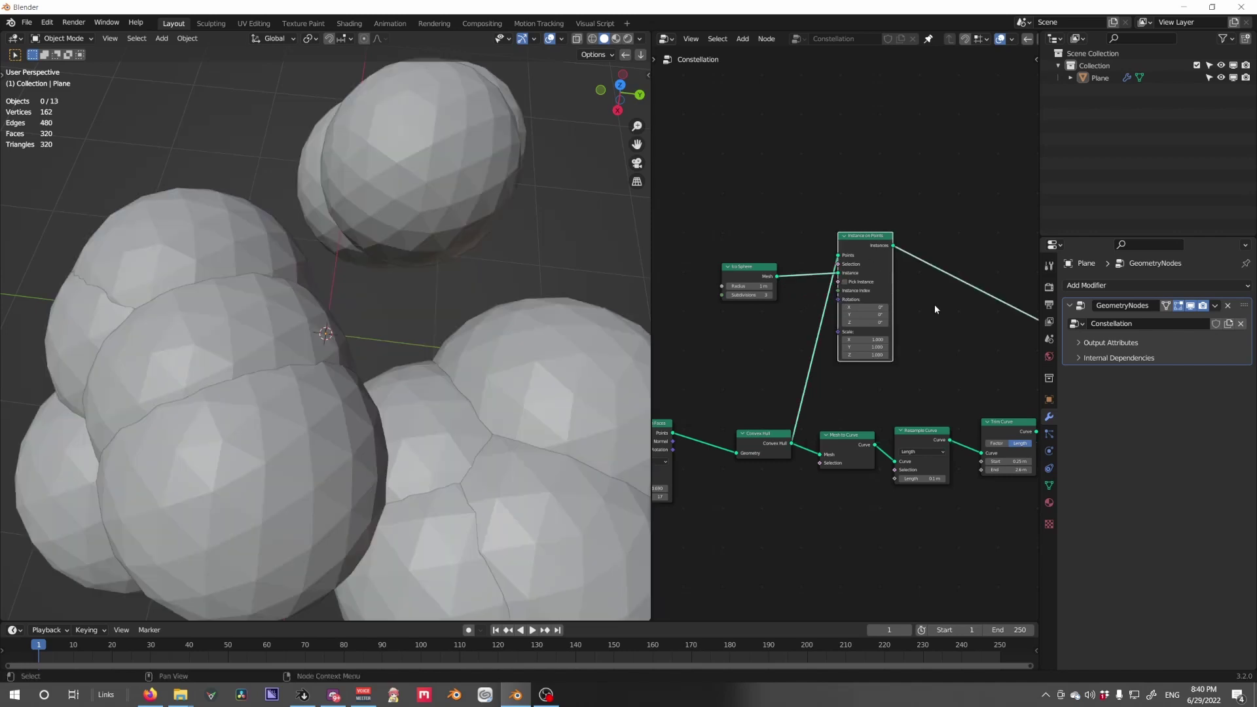
Set the Instance on Points scale to 0.11 on the X, Y and Z axes.
scroll(917, 308, up, 2)
scroll(936, 330, down, 6)
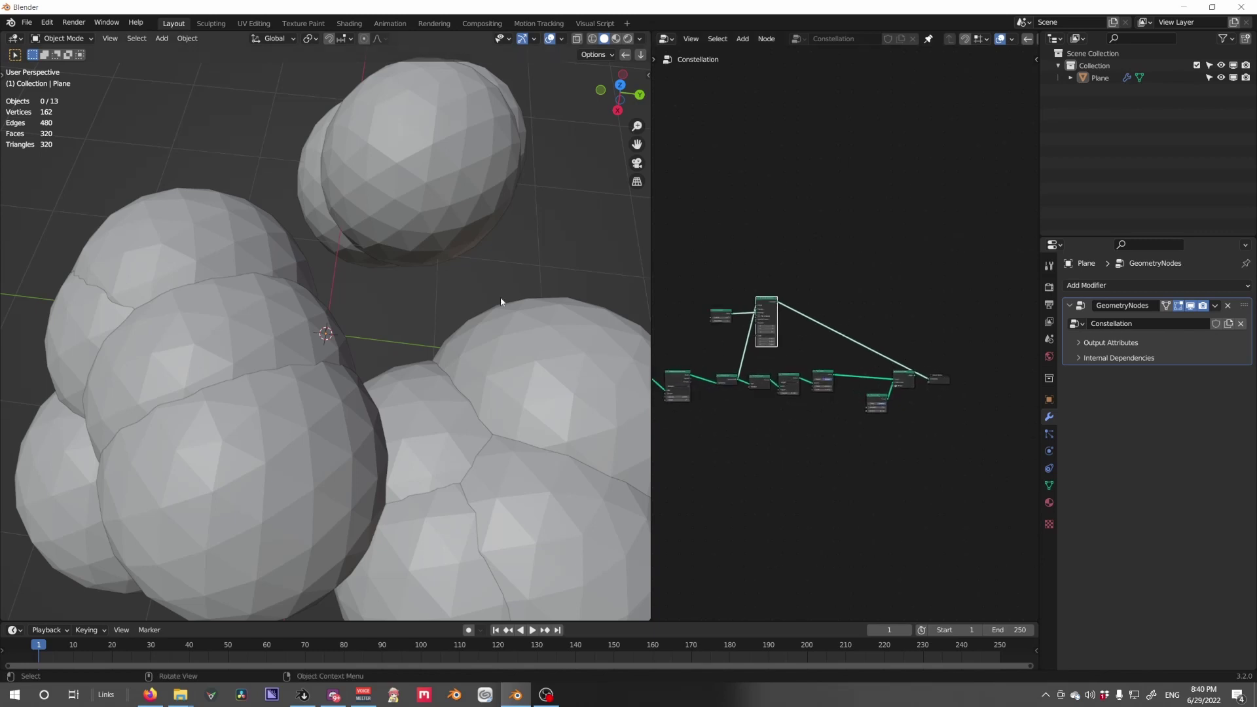
scroll(895, 391, up, 7)
middle_drag(972, 422, 902, 402)
scroll(917, 405, up, 7)
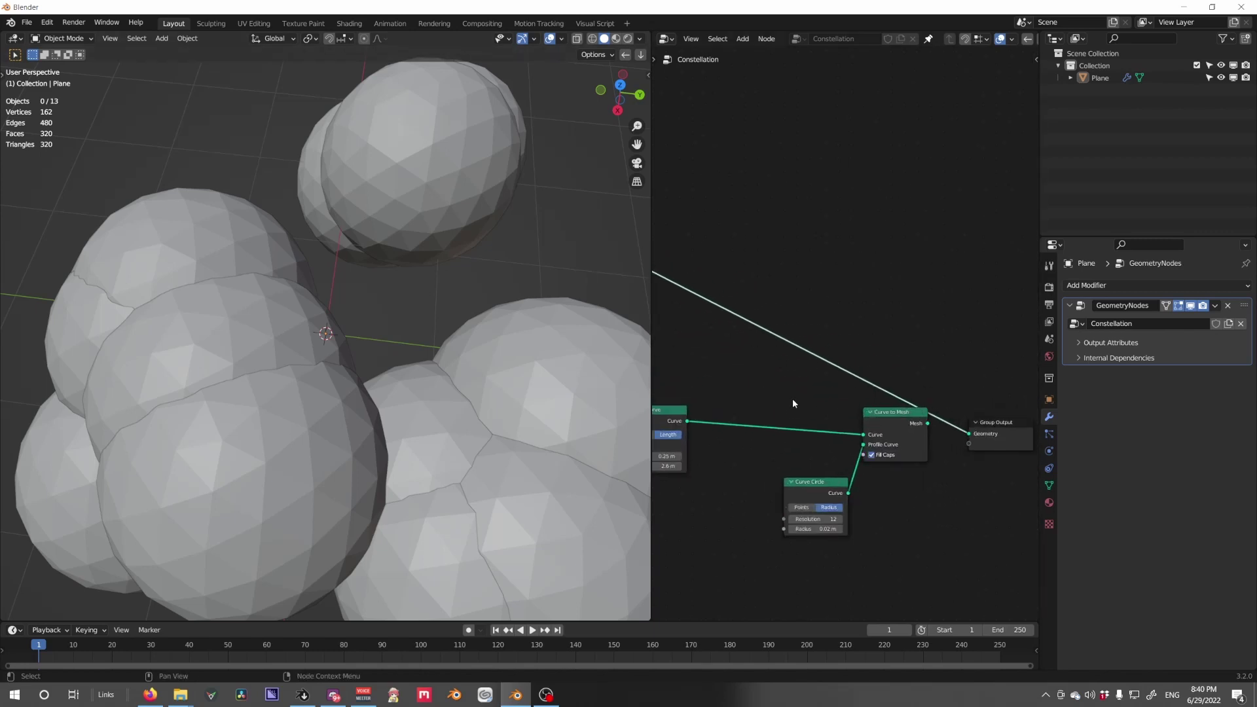
scroll(753, 354, down, 9)
middle_drag(692, 310, 931, 412)
scroll(931, 411, up, 3)
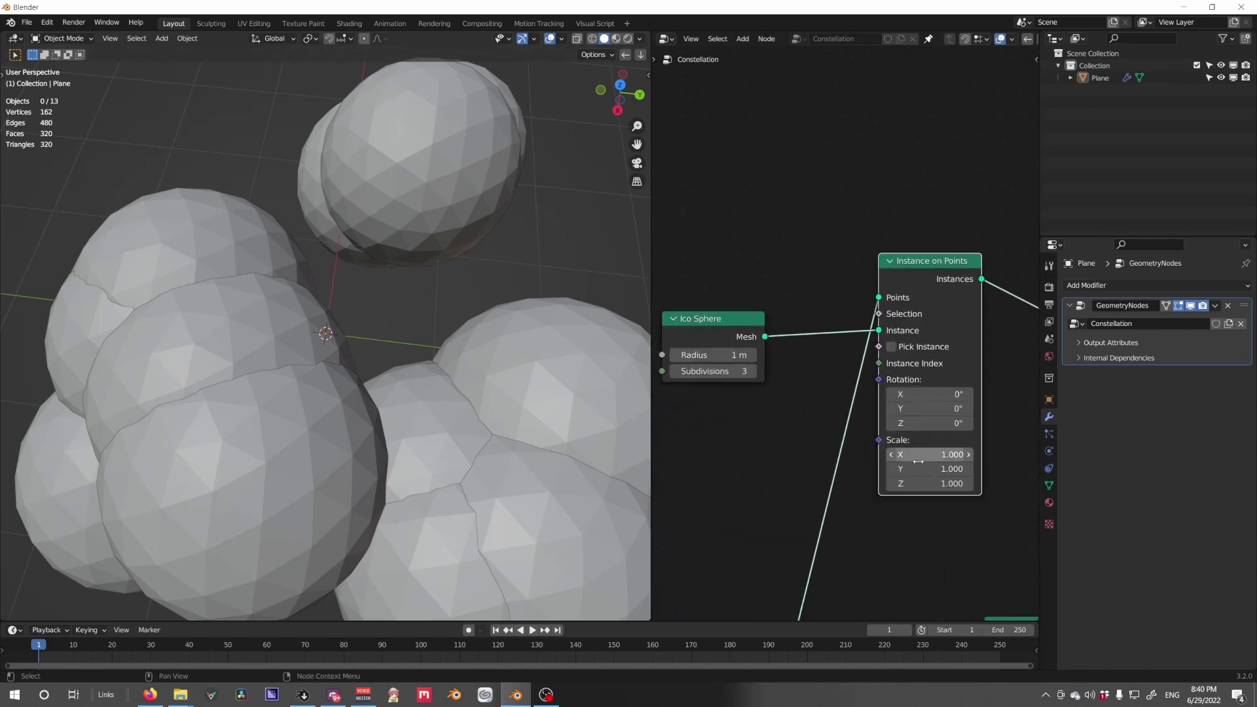
drag(930, 469, 871, 484)
drag(965, 285, 985, 282)
Add a Float Random Value node below the Ico Sphere and set its Max to 0.11.
scroll(972, 392, down, 9)
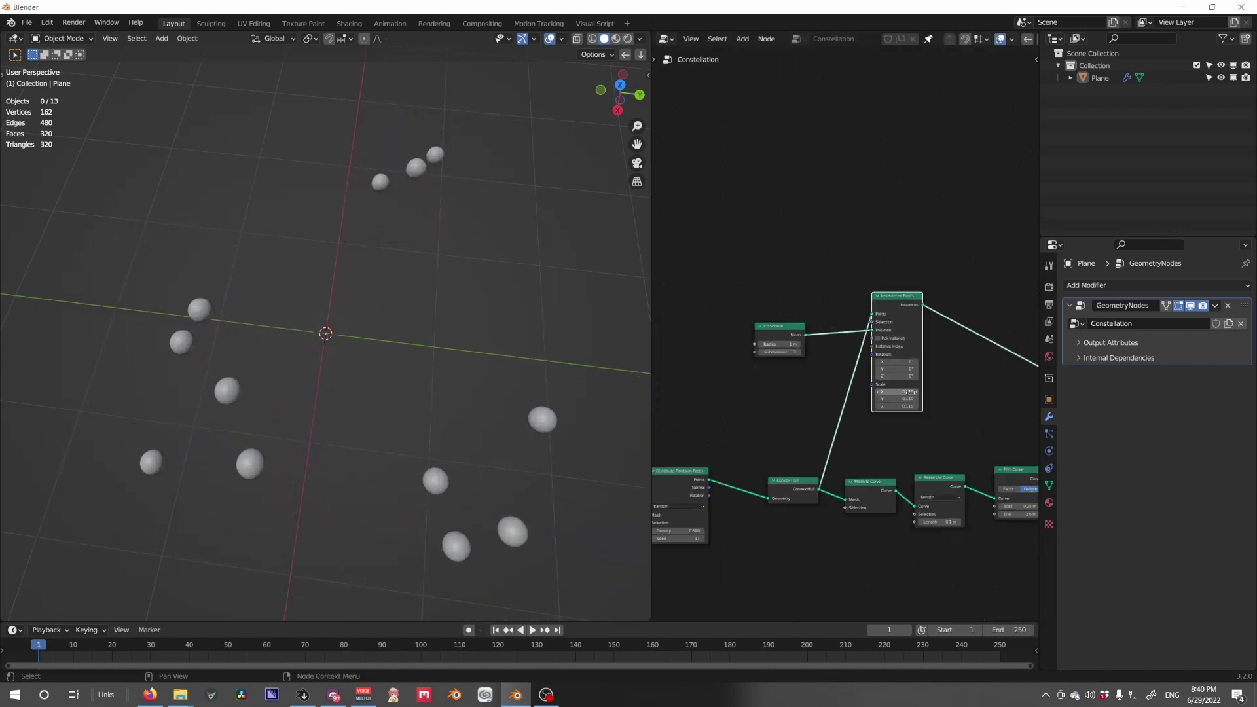
middle_drag(973, 392, 947, 326)
scroll(947, 327, up, 6)
key(shift+a)
mouse_move(917, 391)
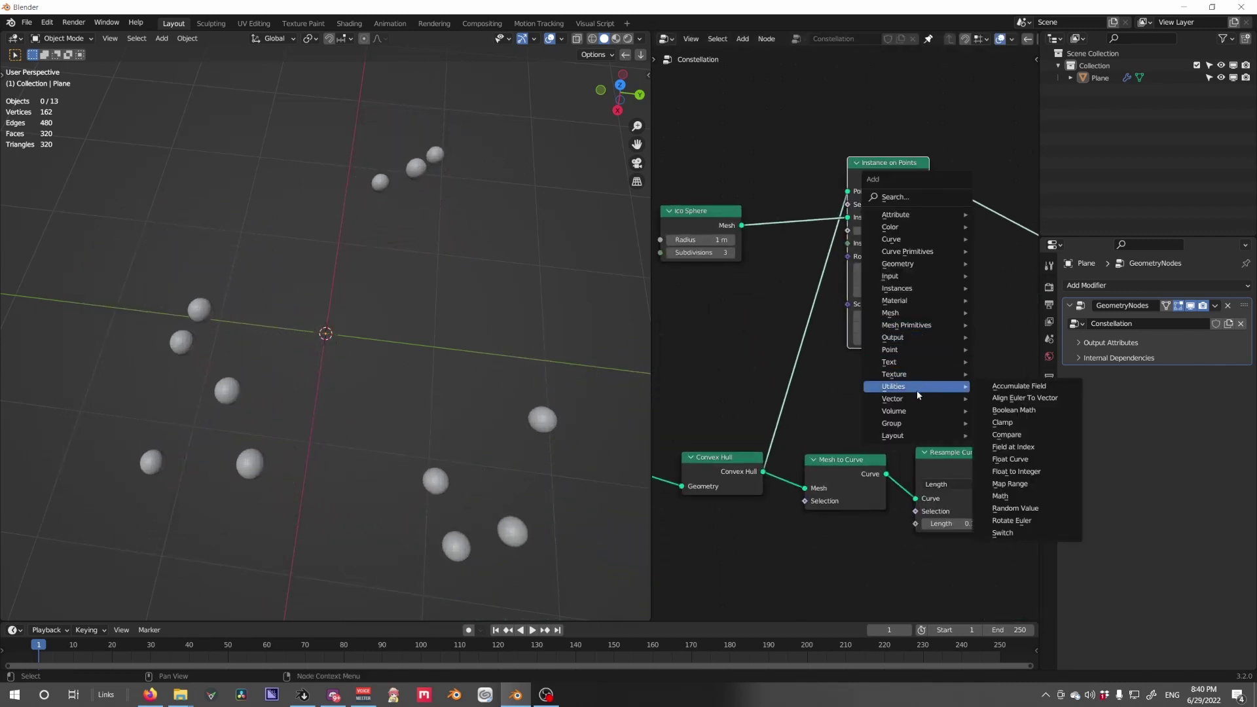
click(1039, 509)
click(706, 311)
double_click(724, 358)
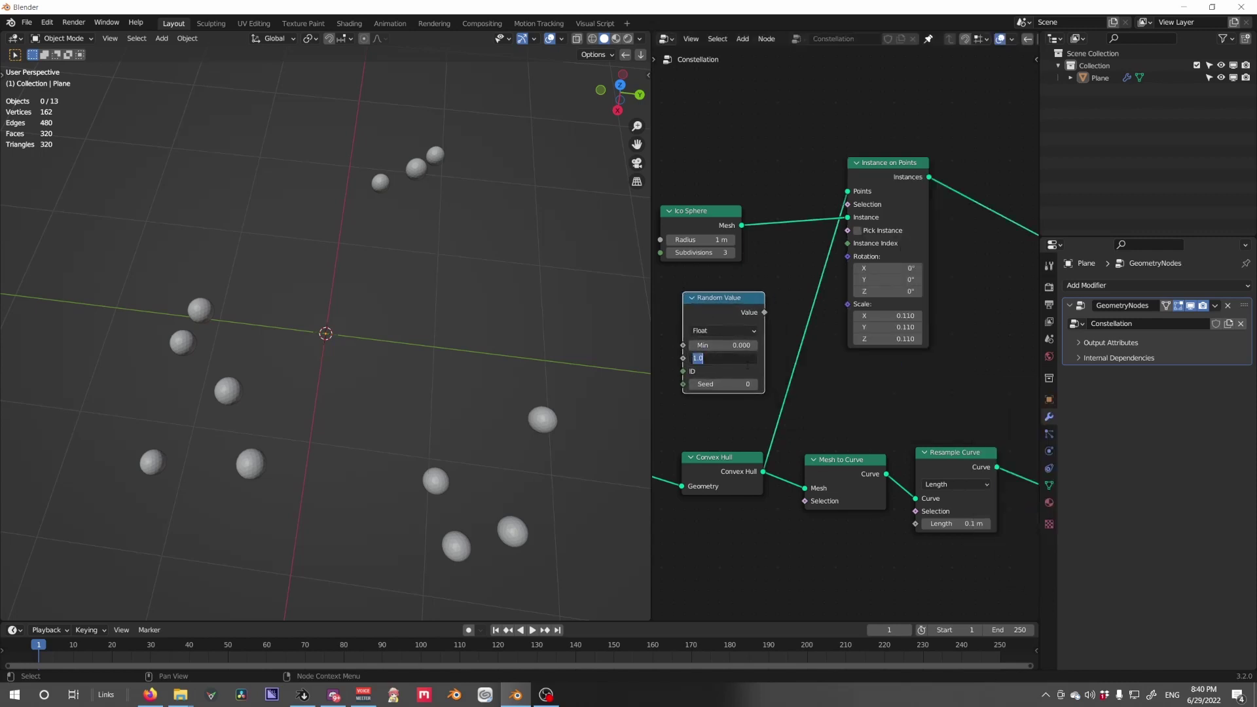
text(0.11)
key(Return)
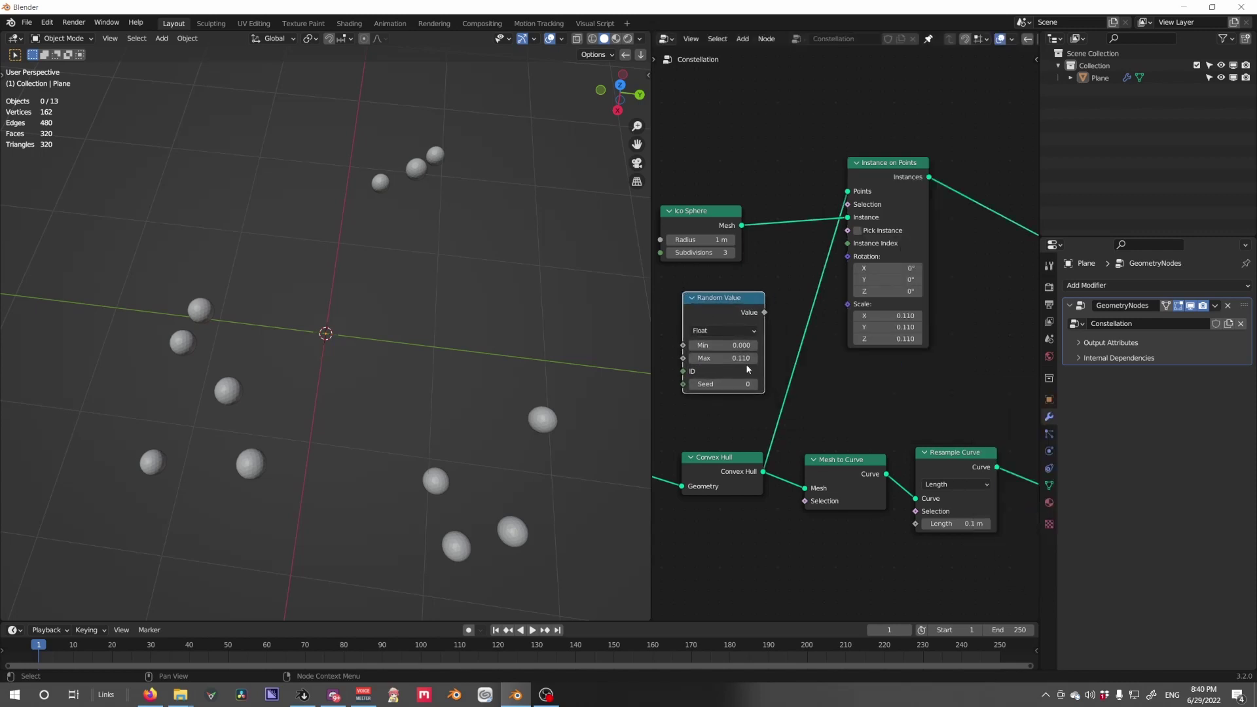
Set the Random Value node's Min to 0.05 and link its Value to the Instance on Points scale.
double_click(730, 345)
text(0.05)
key(Return)
drag(763, 314, 848, 305)
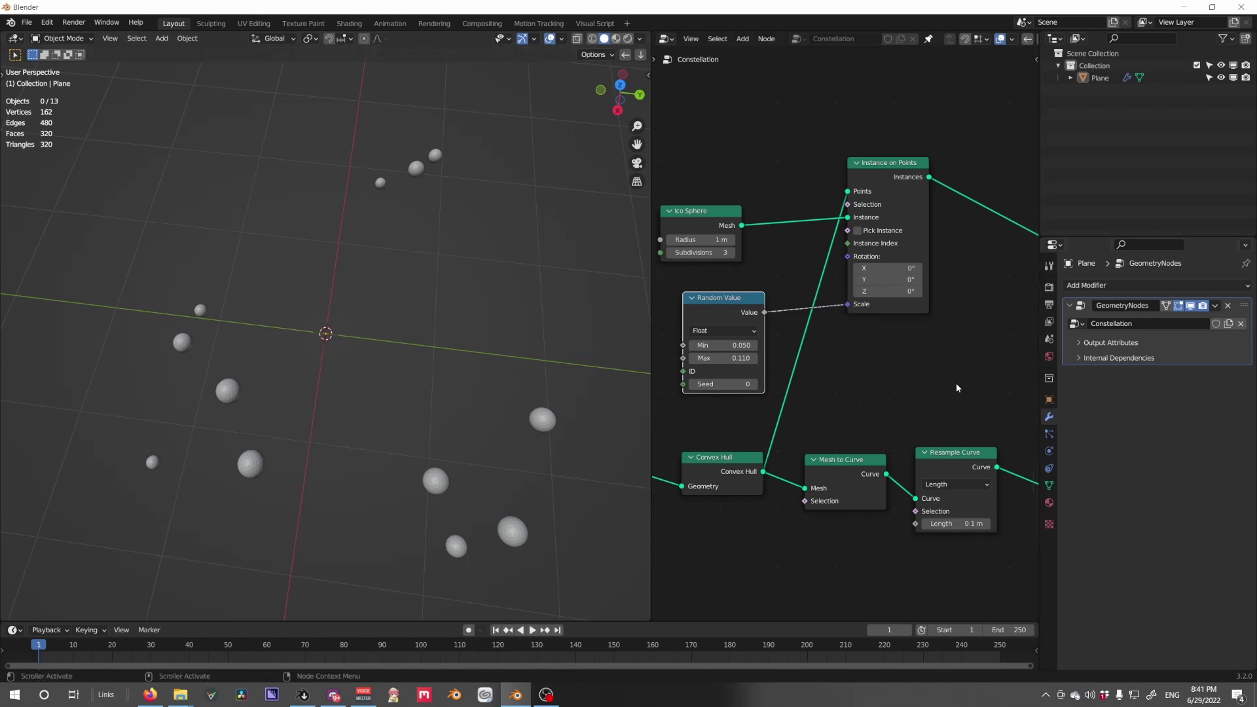
Combine the Instance on Points and Curve to Mesh outputs in a Join Geometry node feeding the Group Output, and space out the end nodes.
scroll(957, 387, down, 4)
middle_drag(958, 388, 750, 361)
drag(916, 362, 908, 364)
drag(965, 371, 1031, 366)
scroll(845, 339, down, 5)
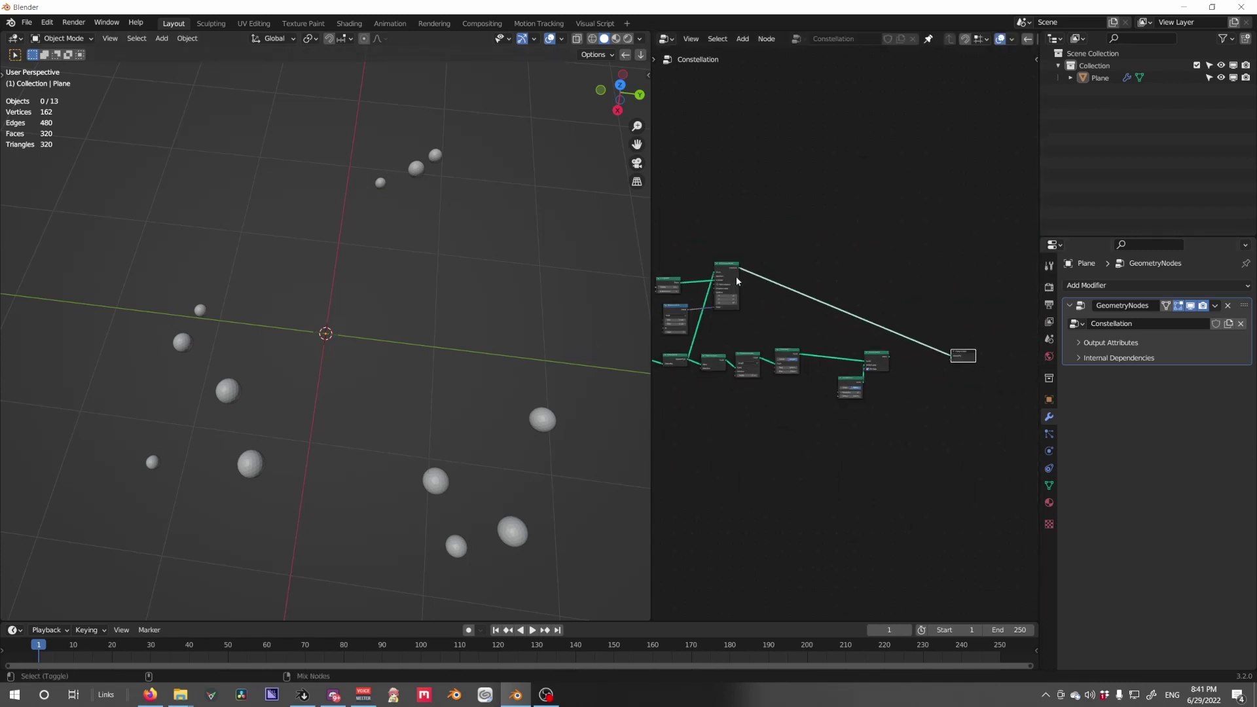
ctrl+shift+right_drag(743, 281, 879, 363)
scroll(829, 383, up, 5)
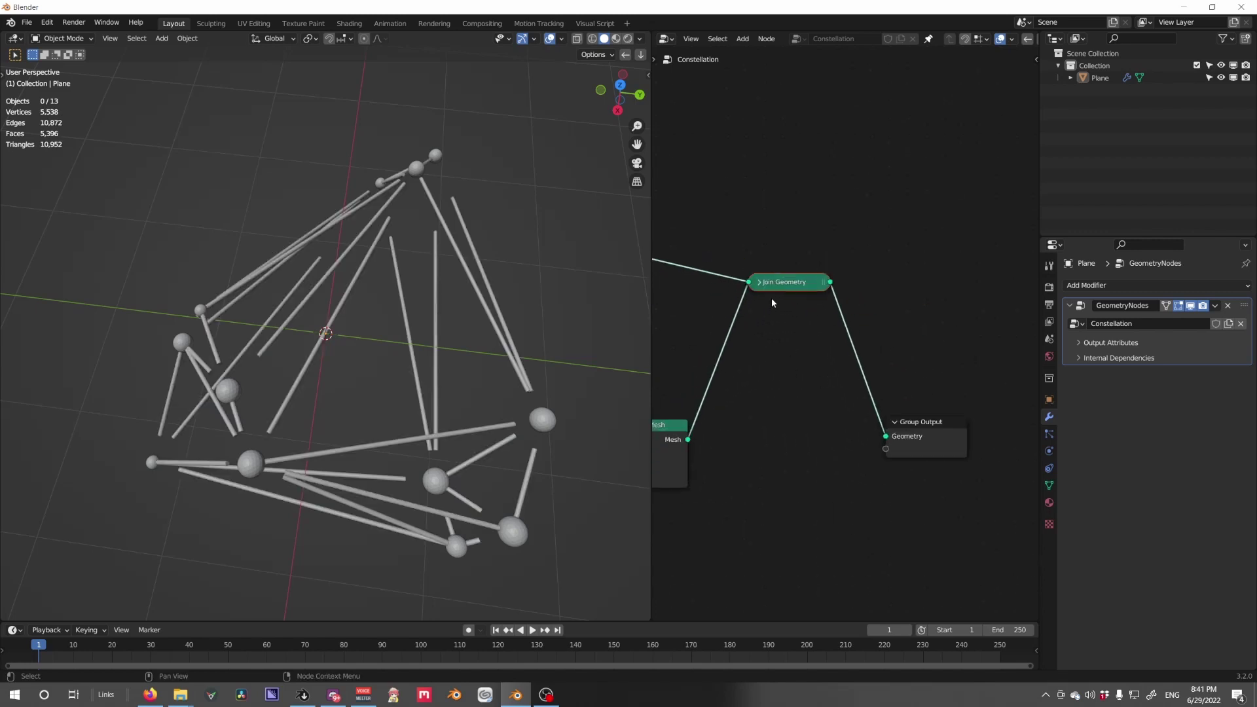
drag(783, 298, 794, 347)
drag(937, 438, 956, 438)
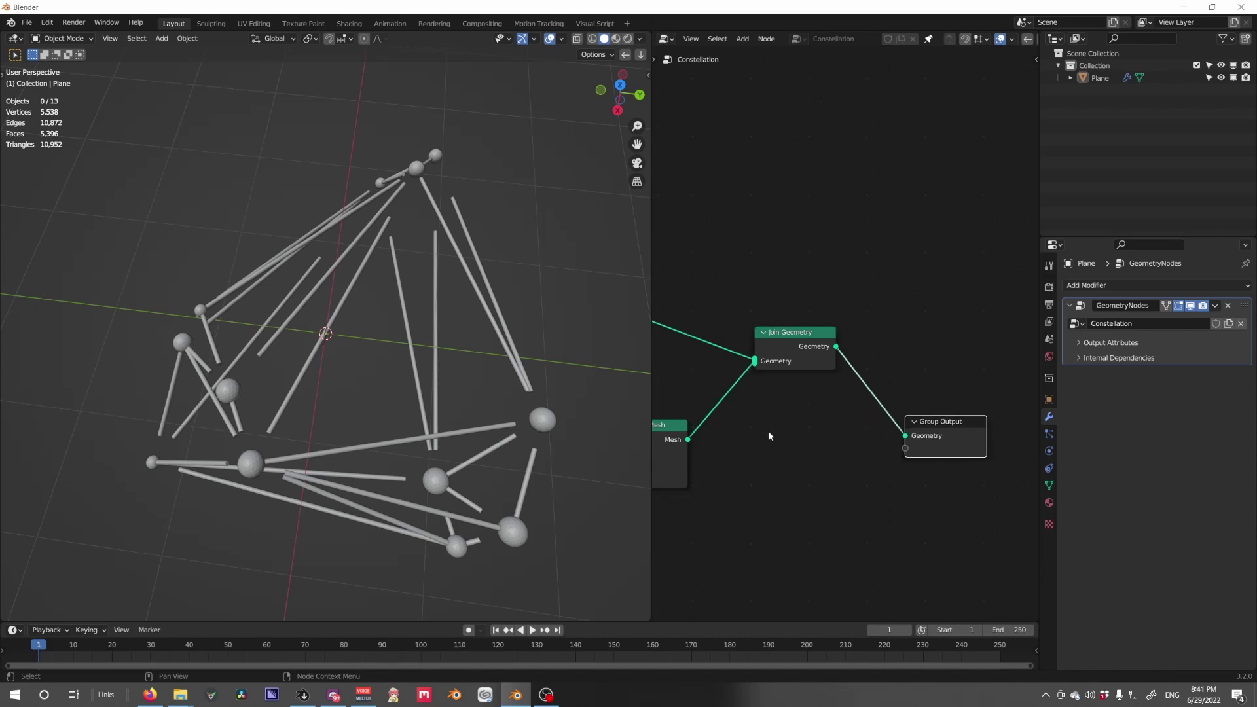
Examine the joined tubes and spheres from several angles and review the whole node chain.
middle_drag(495, 452, 548, 392)
scroll(458, 388, up, 5)
middle_drag(655, 433, 809, 436)
scroll(490, 402, down, 5)
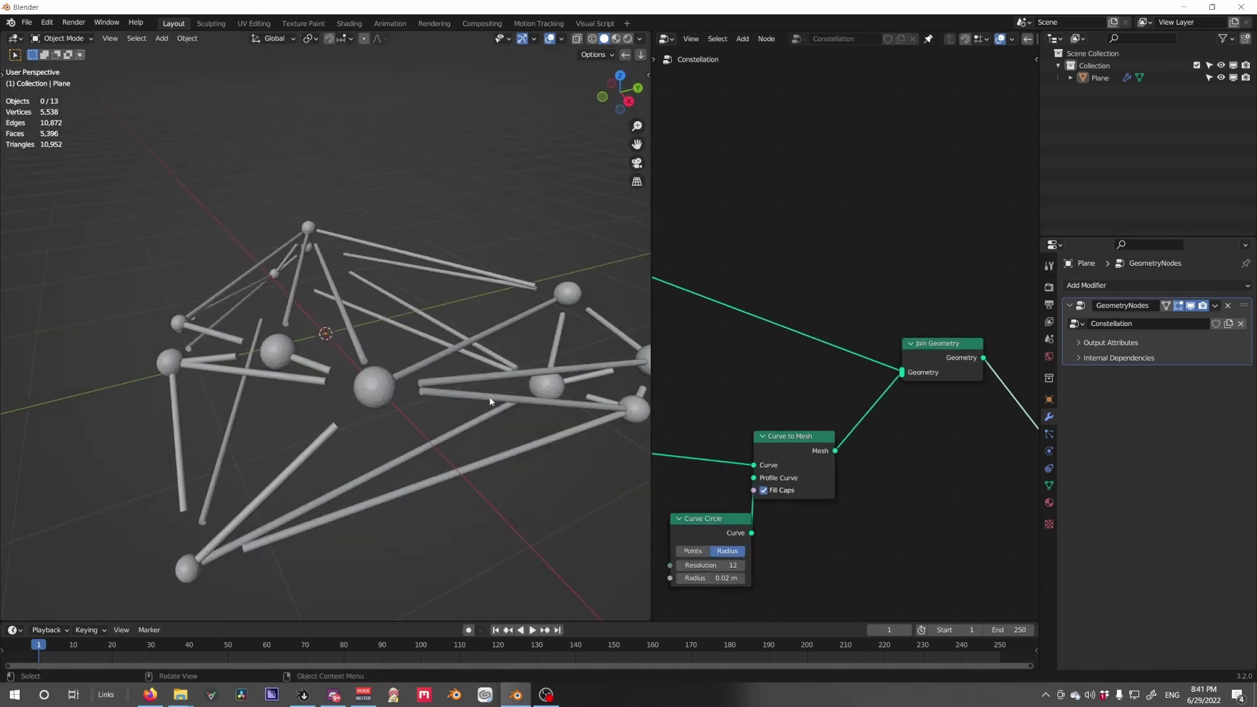
middle_drag(418, 351, 461, 366)
scroll(468, 376, up, 4)
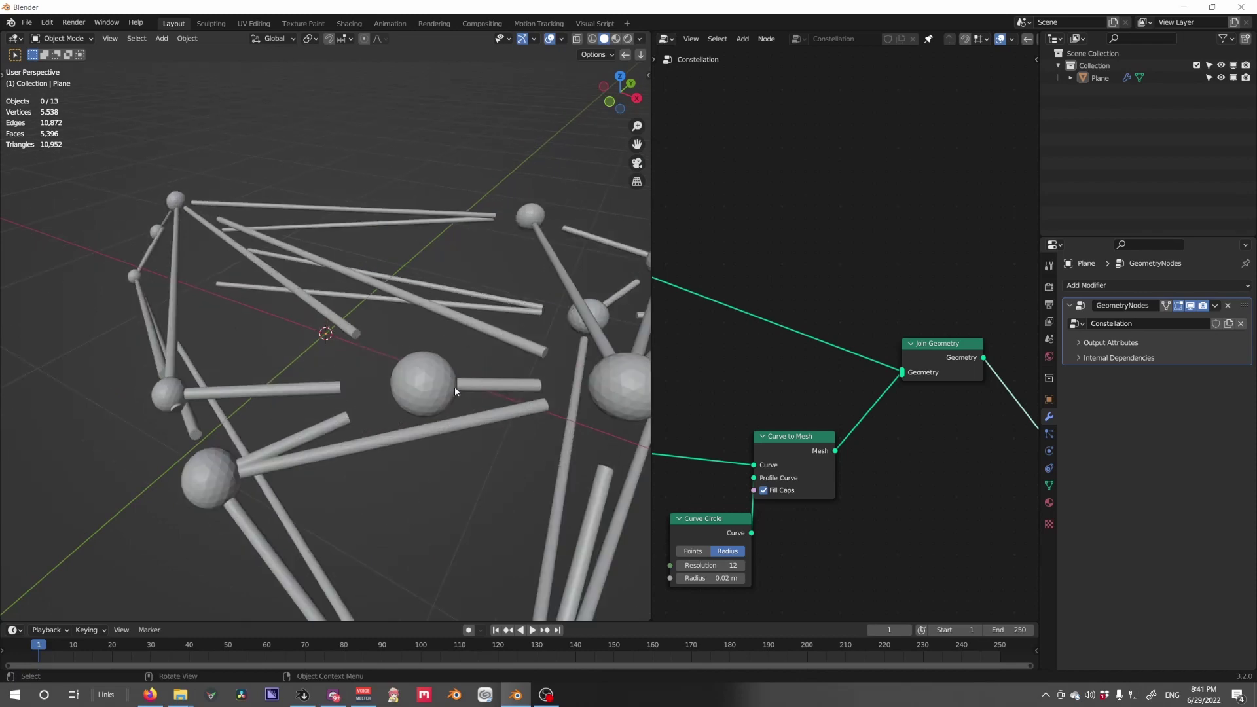
scroll(455, 388, down, 4)
middle_drag(528, 329, 430, 379)
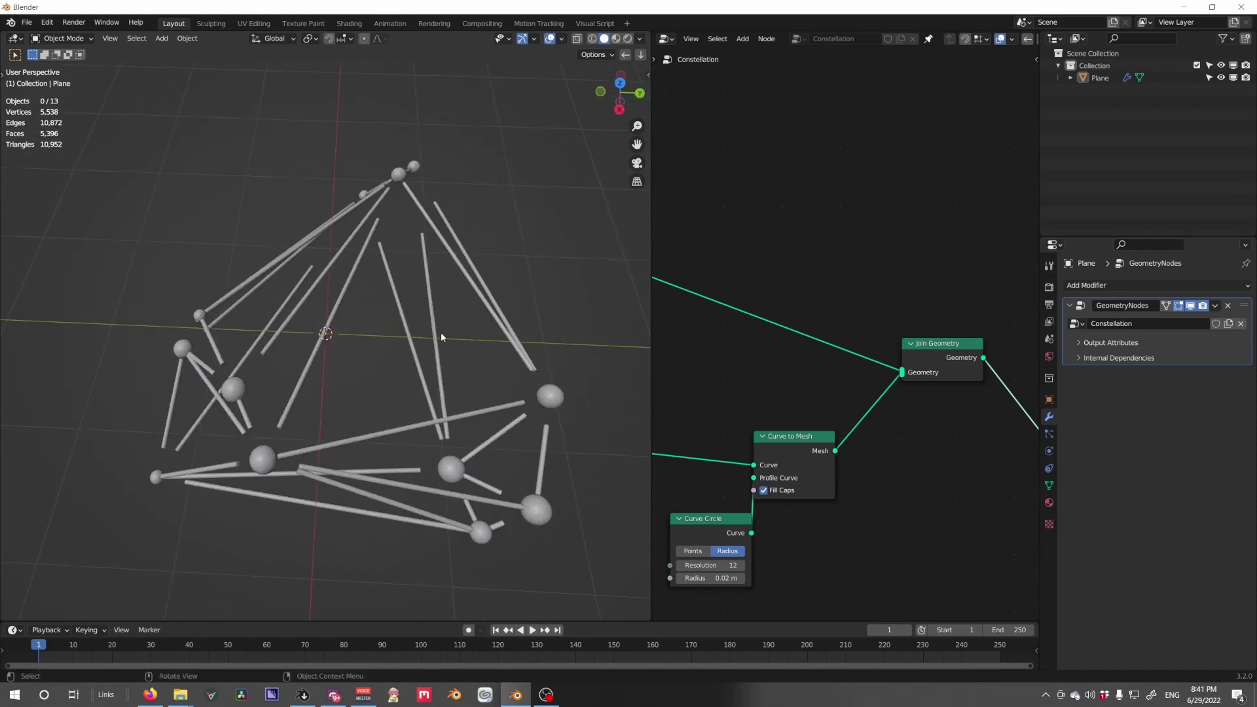
middle_drag(441, 332, 639, 396)
scroll(705, 420, down, 5)
middle_drag(706, 419, 825, 401)
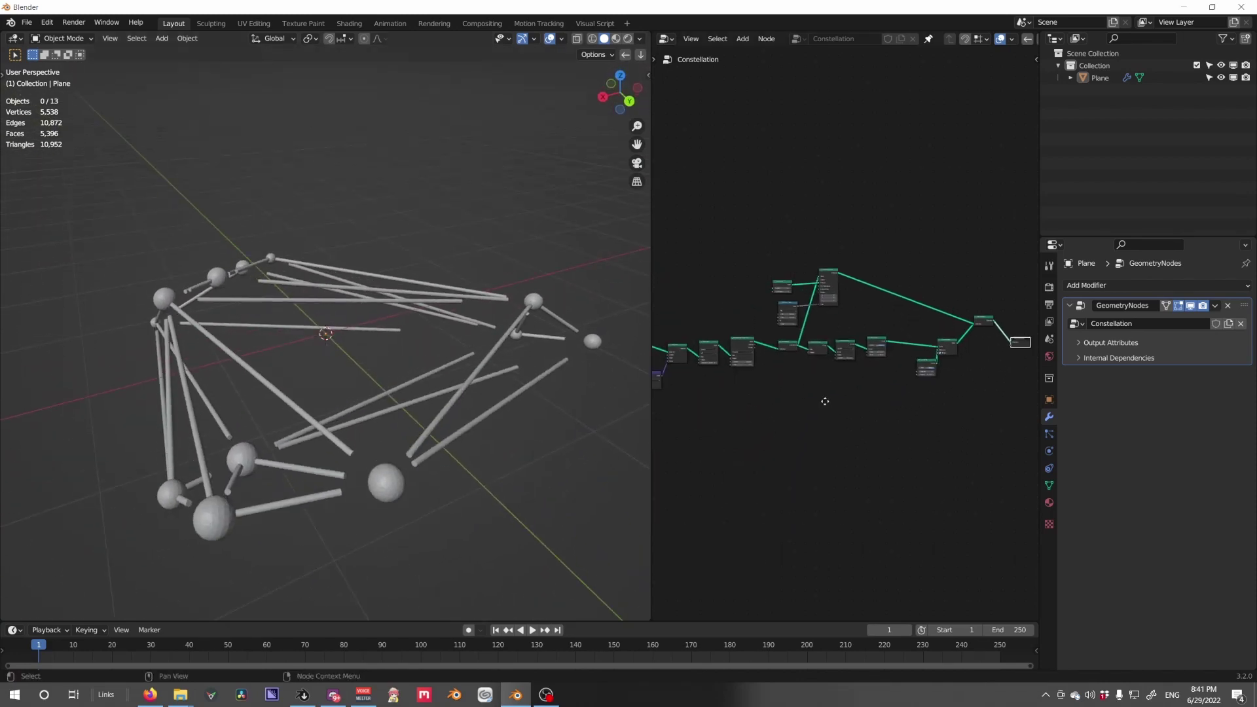
scroll(825, 401, down, 1)
middle_drag(419, 393, 364, 408)
middle_drag(285, 420, 406, 341)
scroll(787, 376, up, 4)
scroll(773, 345, up, 6)
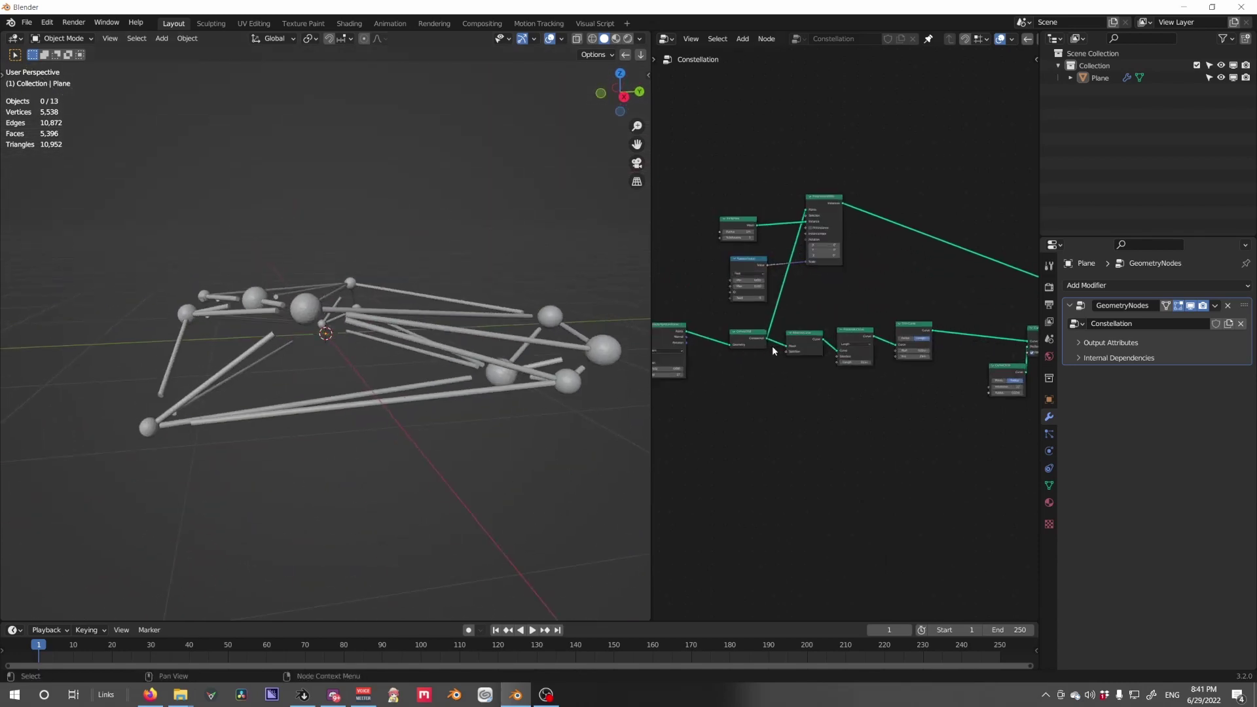
Add a Distribute Points on Faces node fed by the Convex Hull output and send its points to the Group Output.
middle_drag(738, 342, 769, 300)
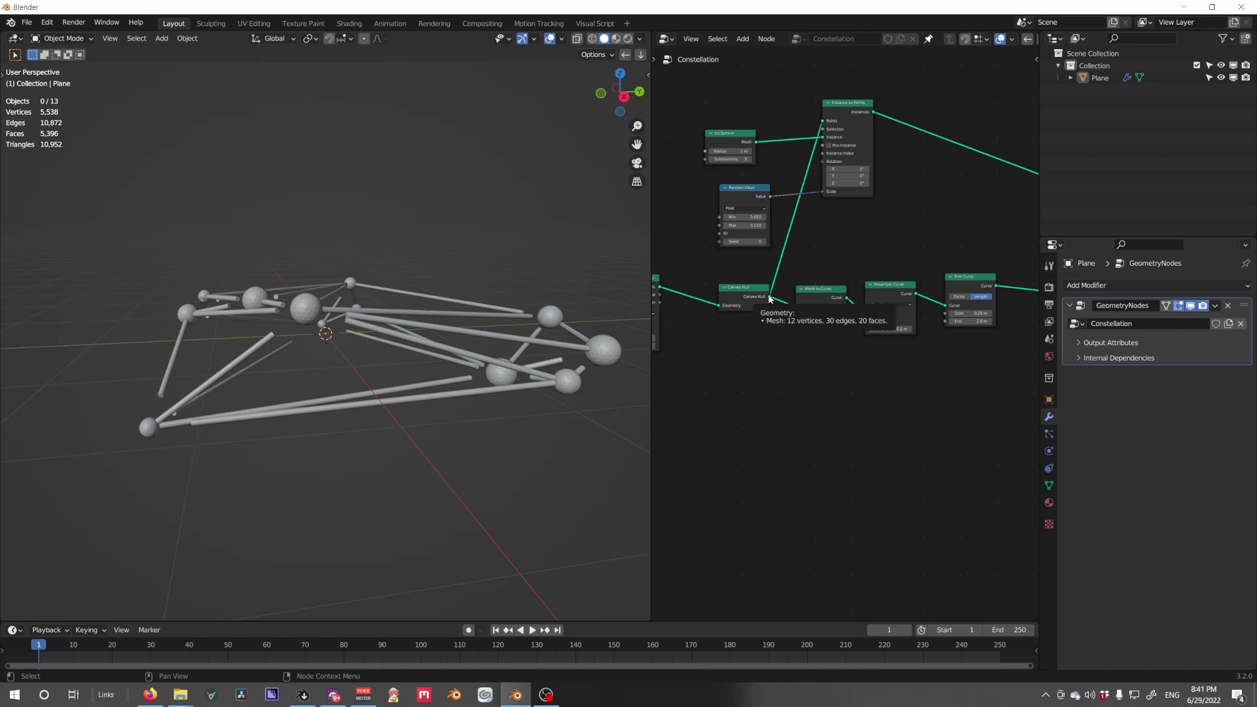
drag(769, 297, 829, 434)
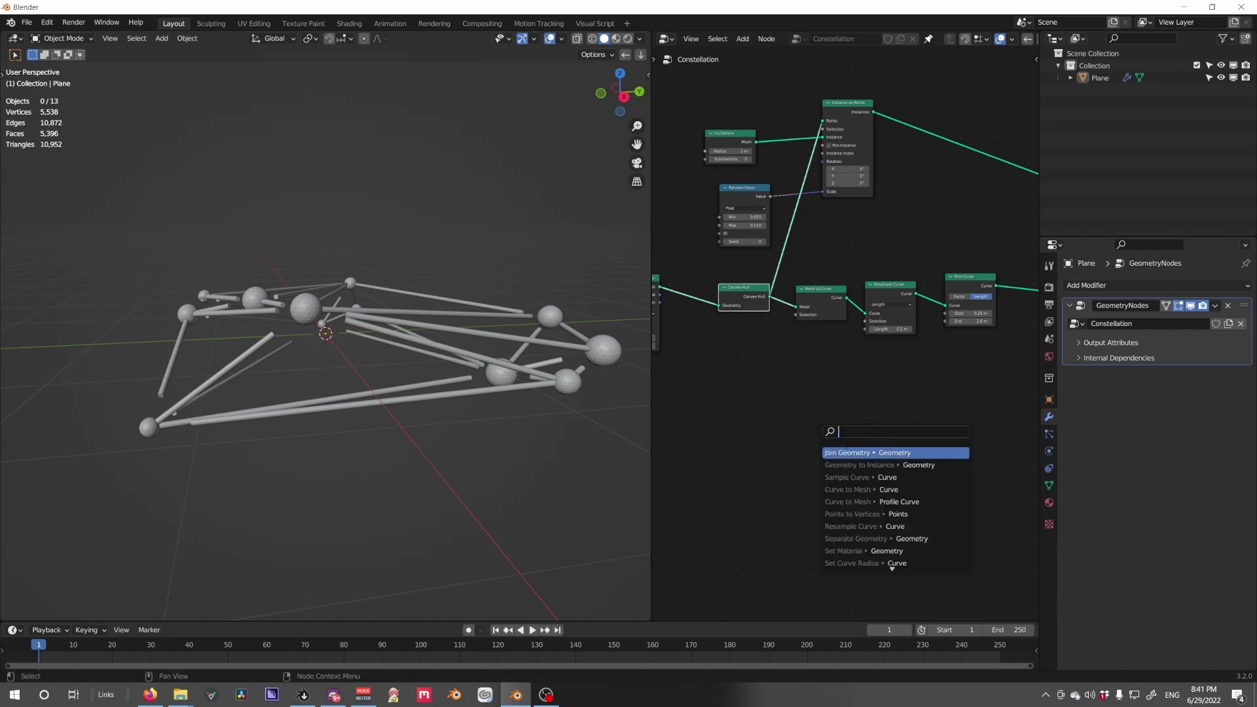
text(df)
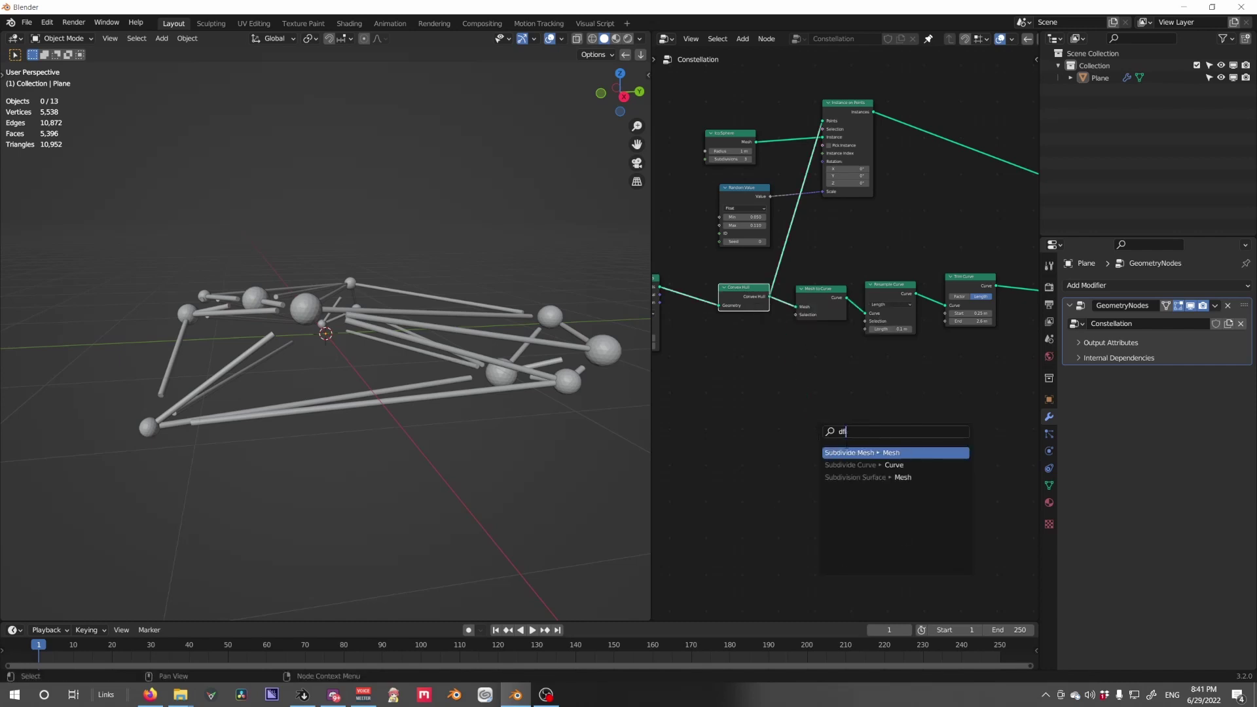
key(BackSpace)
text(is)
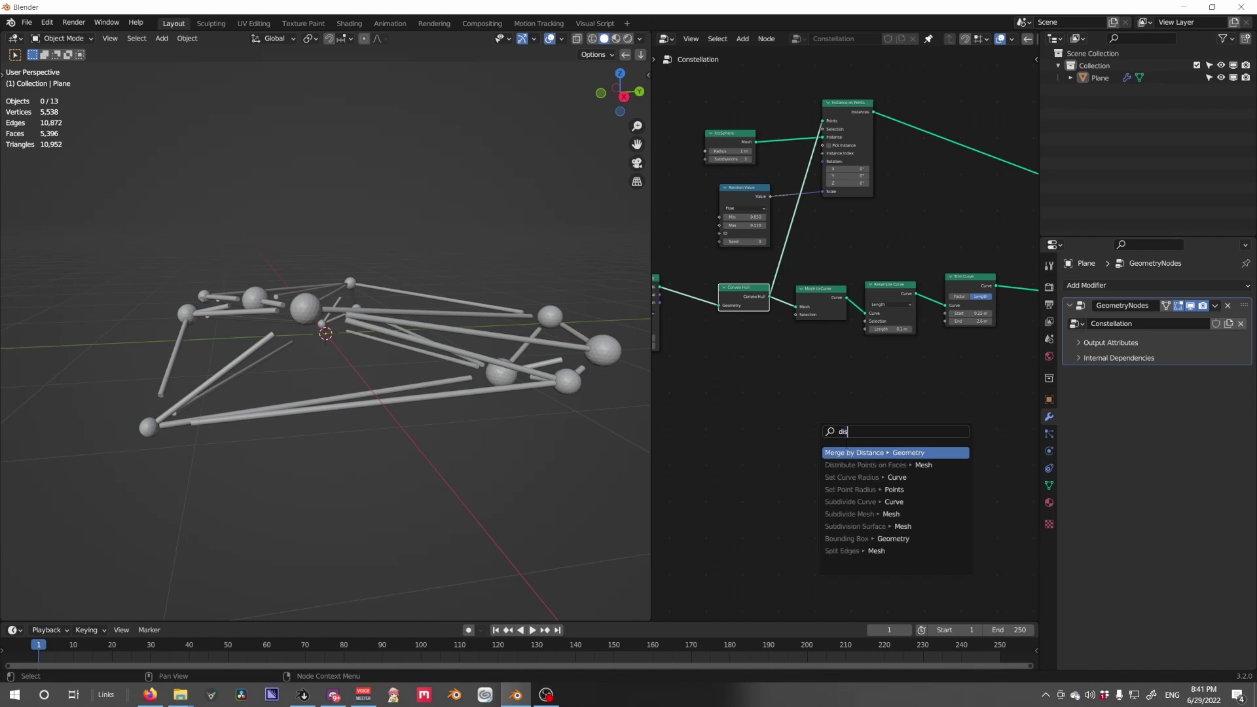
text(tru)
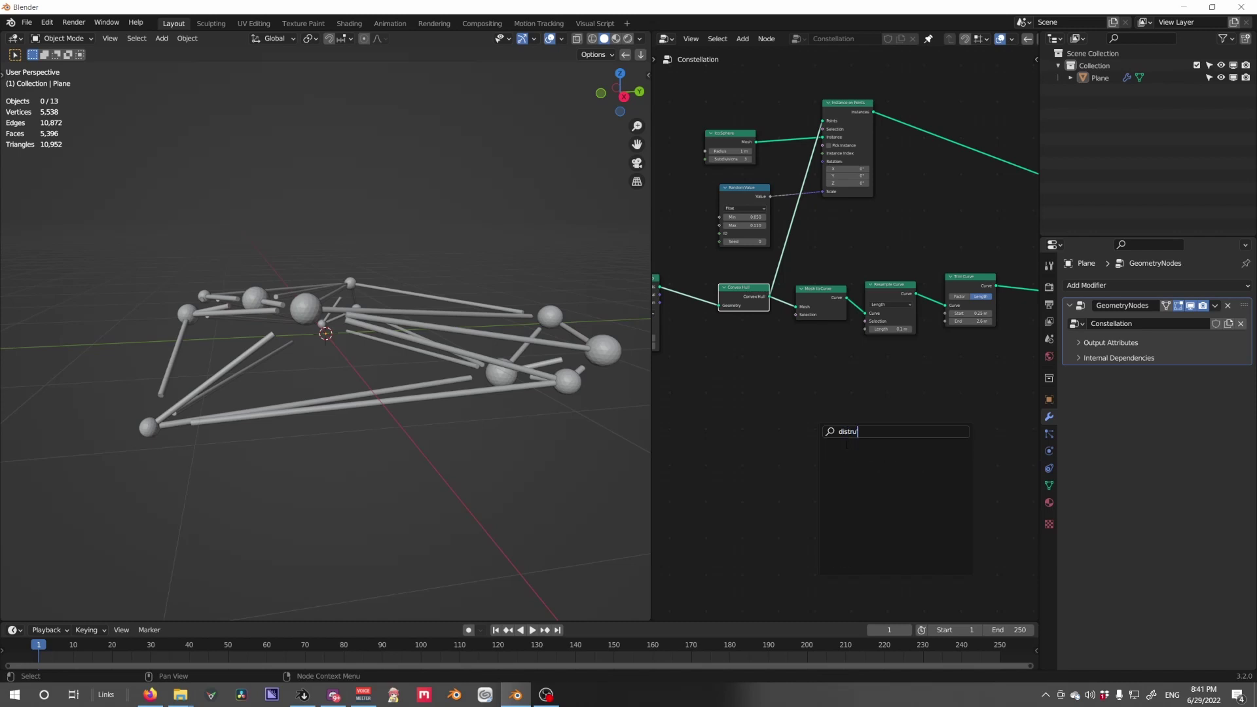
key(BackSpace)
key(Return)
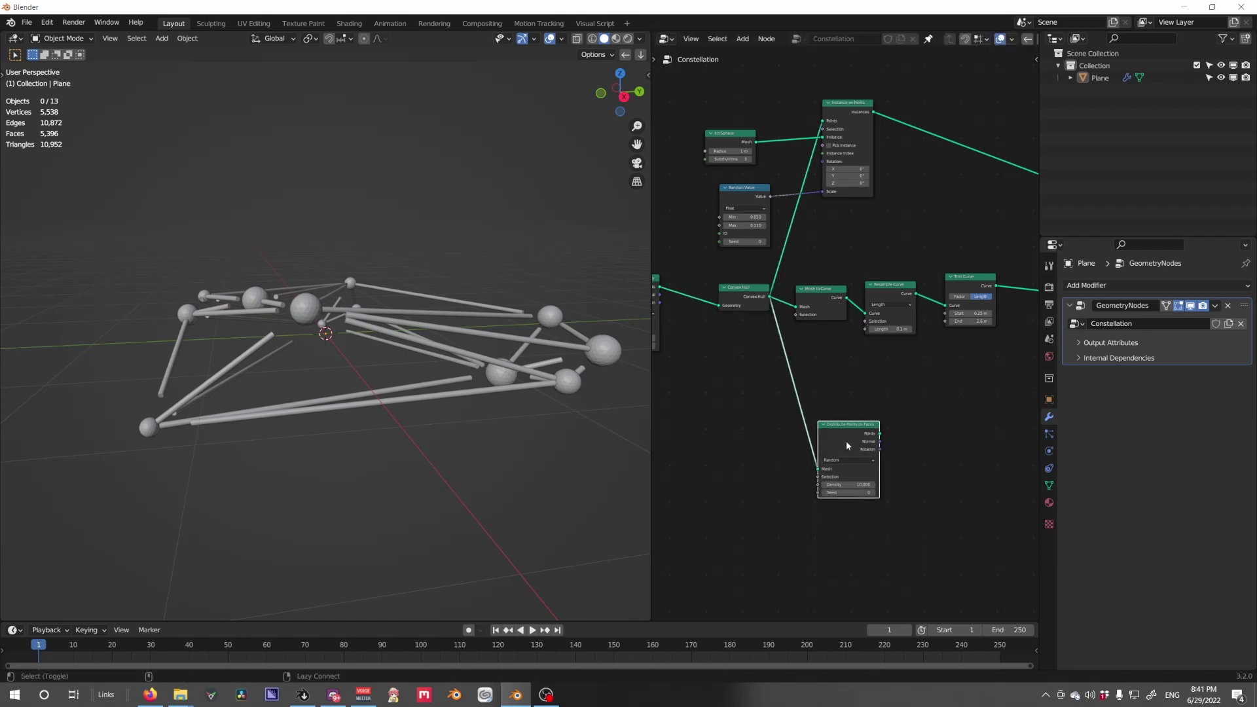
ctrl+shift+click(846, 441)
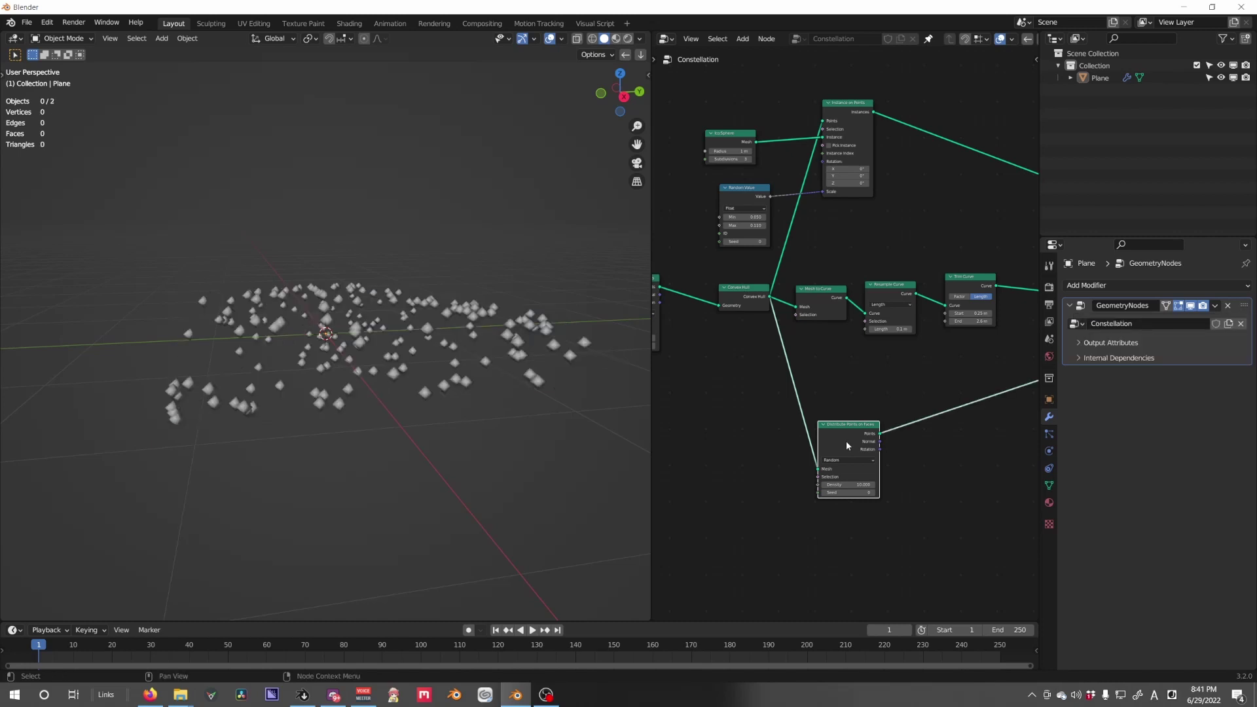
Lower the density of the Distribute Points on Faces node to about 2.87.
middle_drag(467, 318, 365, 330)
scroll(348, 323, up, 4)
middle_drag(847, 434, 802, 355)
scroll(801, 355, up, 4)
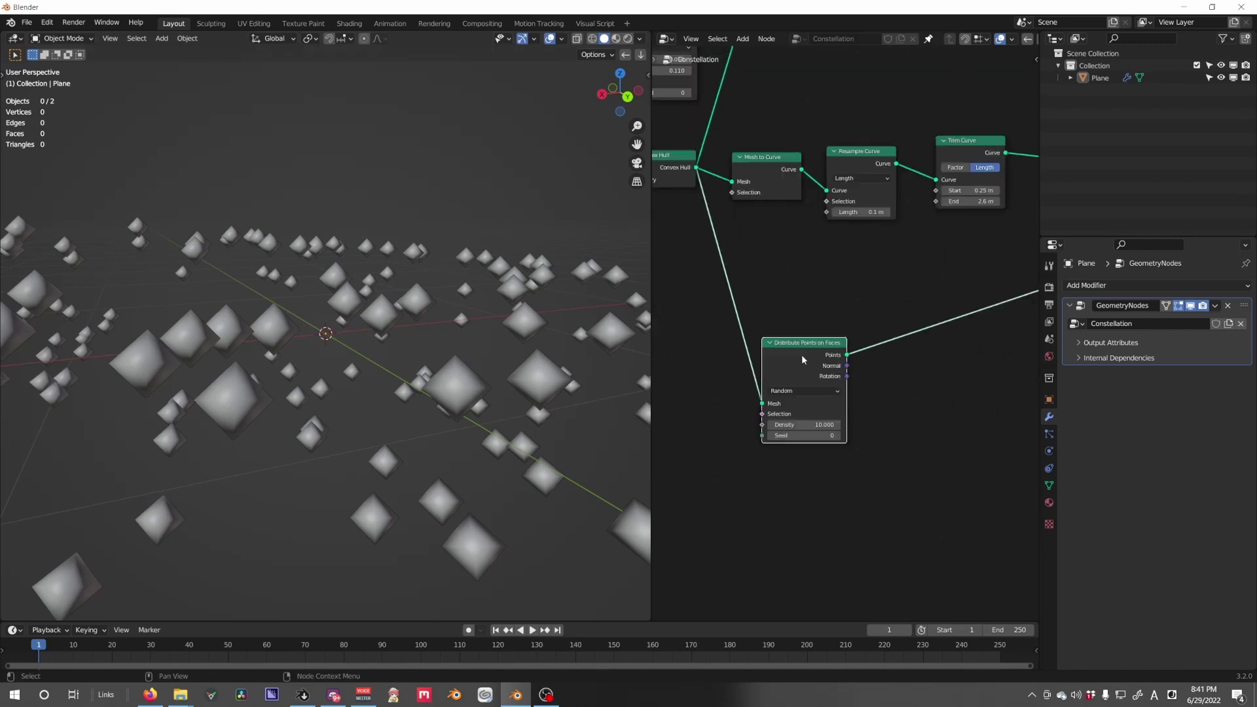
scroll(845, 337, up, 1)
drag(795, 440, 766, 440)
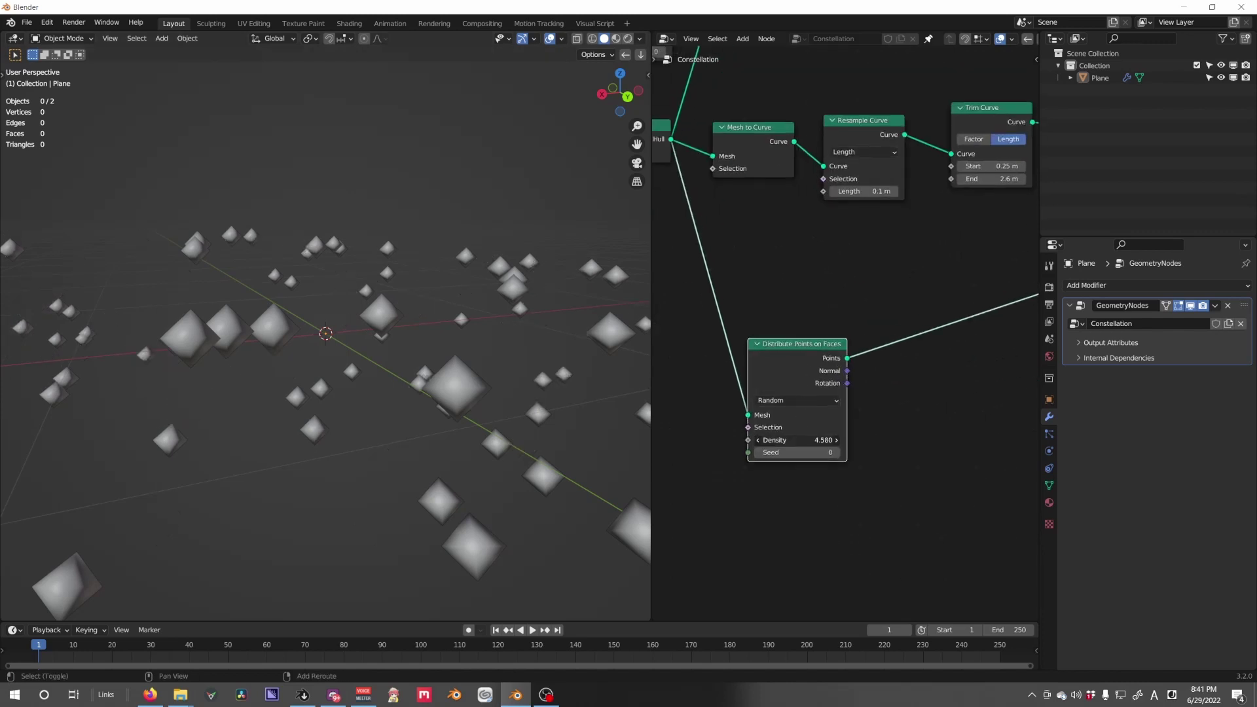
scroll(432, 387, down, 5)
middle_drag(432, 387, 335, 446)
scroll(335, 445, up, 3)
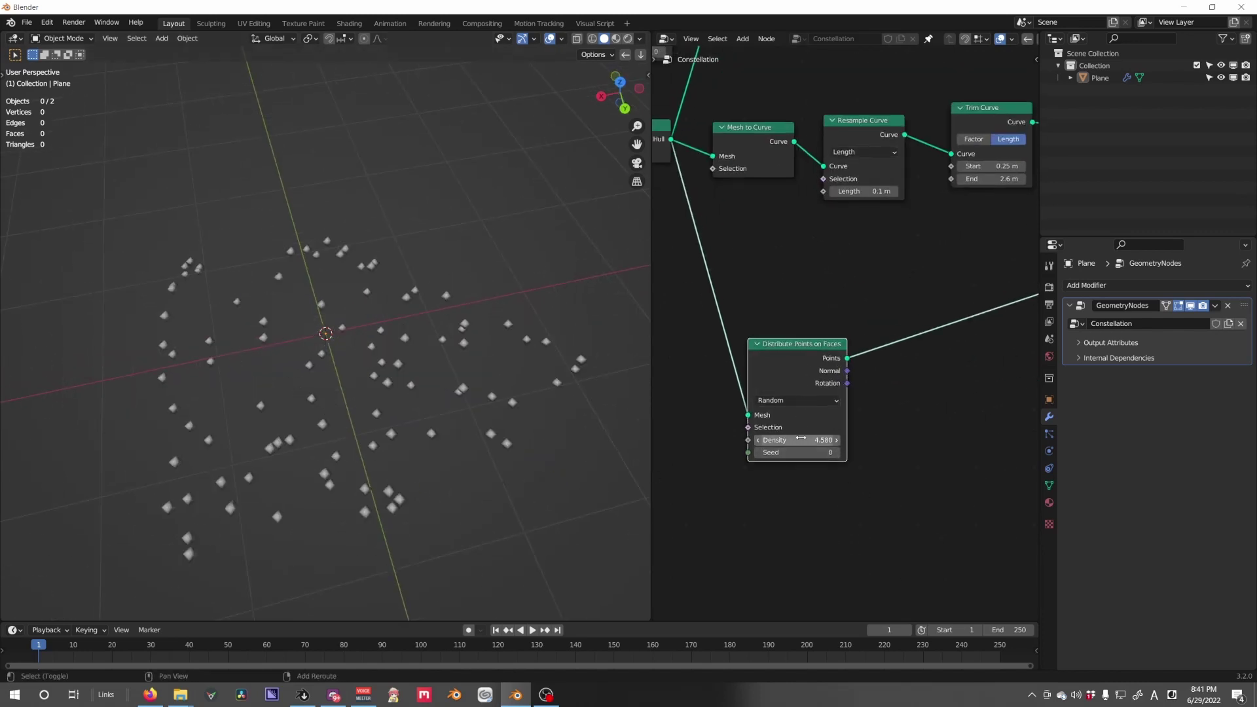
drag(801, 440, 773, 440)
Duplicate the Ico Sphere, Random Value and Instance on Points nodes and place the copies beside the Distribute Points on Faces node.
scroll(854, 423, down, 3)
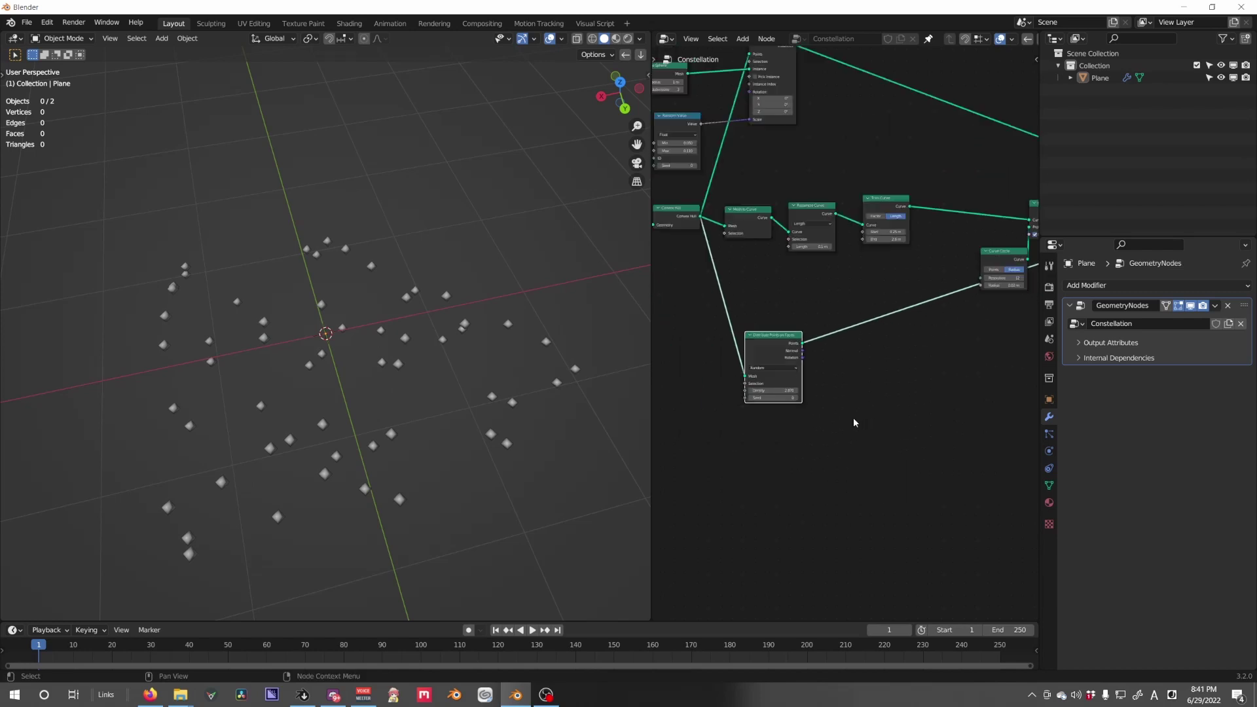
scroll(858, 386, down, 3)
middle_drag(916, 371, 862, 374)
middle_drag(743, 196, 871, 281)
drag(891, 283, 756, 201)
key(shift+d)
click(963, 508)
scroll(892, 440, up, 3)
middle_drag(891, 439, 831, 415)
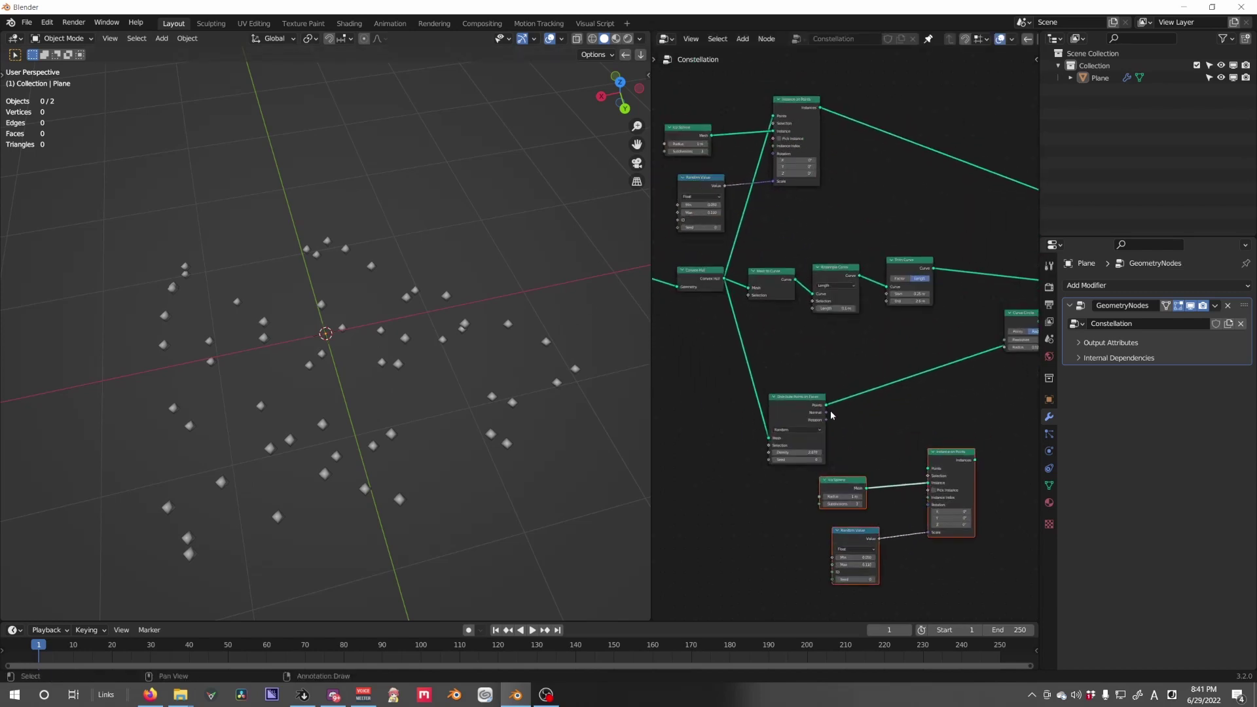
Feed the distributed points into the duplicated Instance on Points node and send its instances to the Group Output.
drag(826, 406, 933, 473)
scroll(977, 437, up, 4)
middle_drag(977, 437, 826, 455)
scroll(796, 508, down, 5)
middle_drag(797, 508, 757, 443)
scroll(758, 443, down, 1)
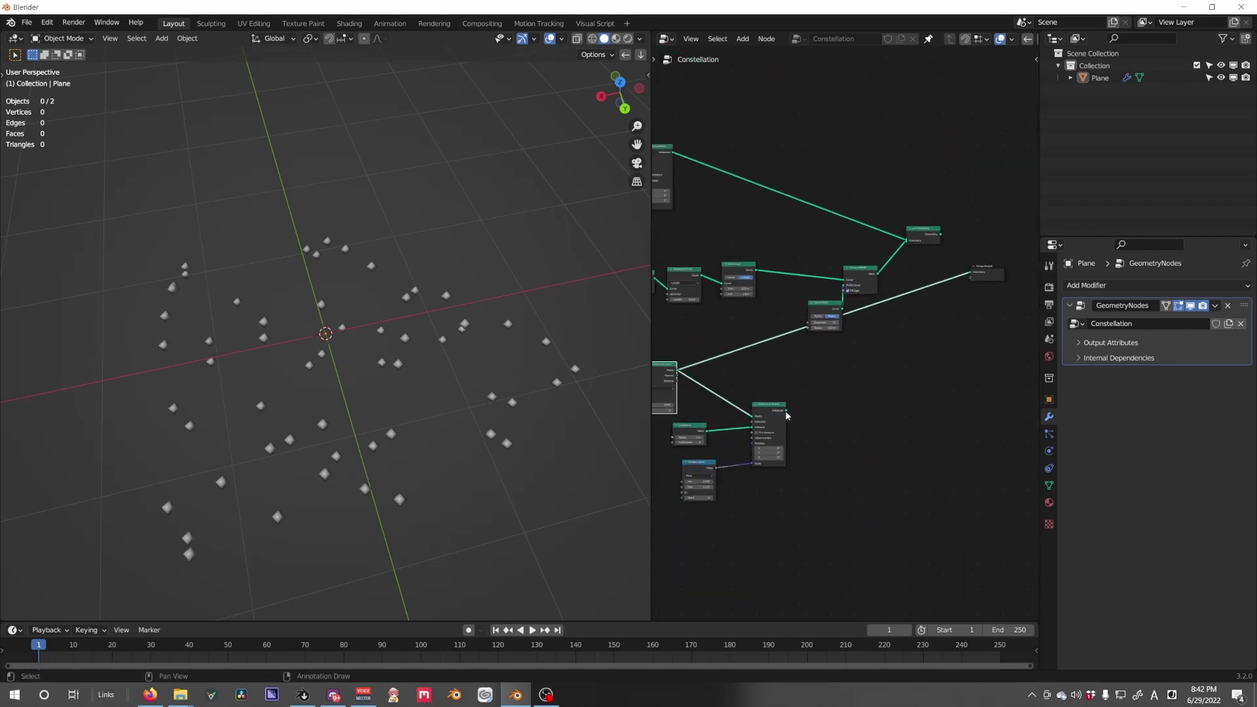
ctrl+shift+click(784, 414)
scroll(729, 451, up, 4)
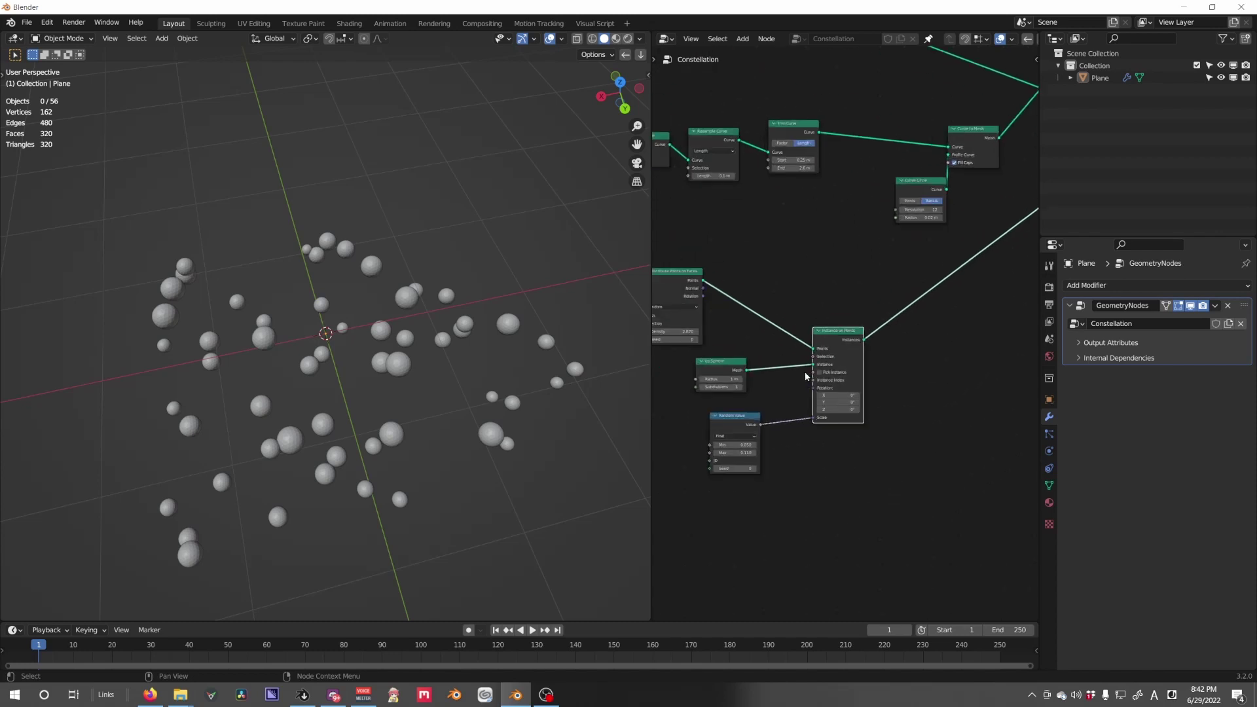
Set the duplicated Random Value to Min 0.03 and Max 0.02, and raise the Distribute Points on Faces seed.
mouse_move(724, 462)
mouse_down()
mouse_move(680, 461)
mouse_move(718, 449)
mouse_up()
middle_drag(663, 288, 823, 357)
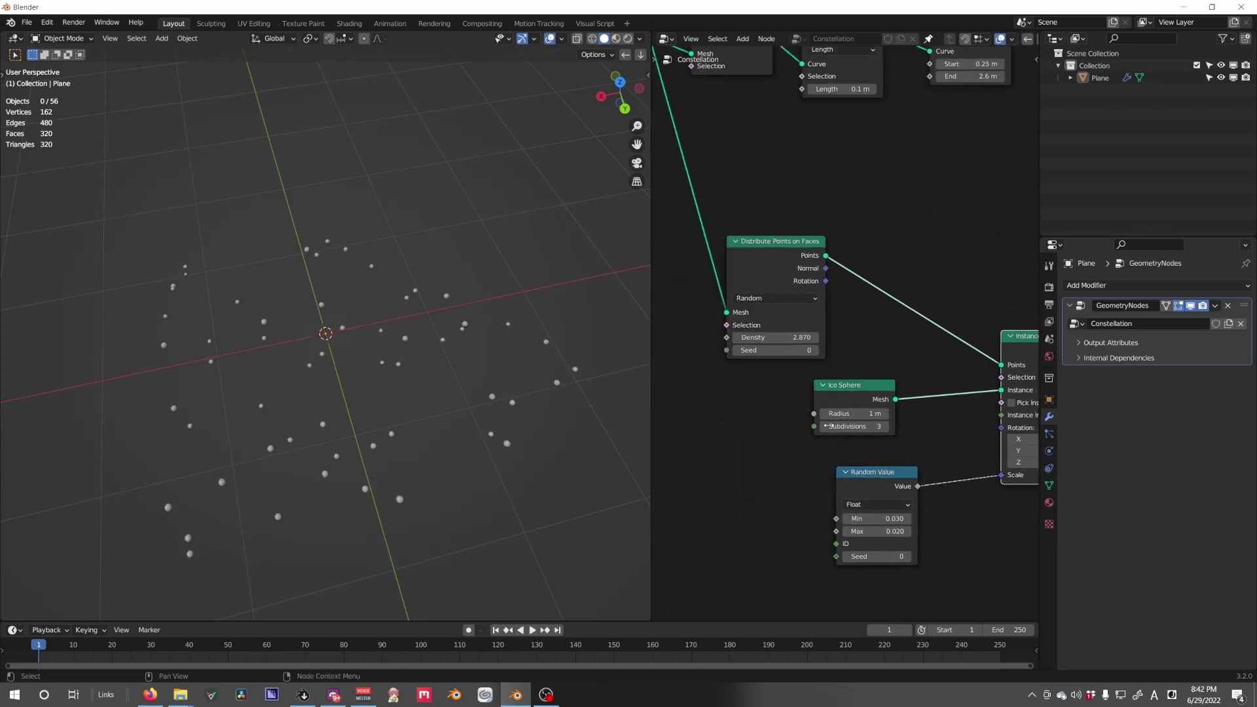
click(814, 351)
click(814, 351)
click(814, 351)
Link the duplicated Instance on Points output into Join Geometry and send the joined result to the Group Output.
scroll(1030, 379, down, 6)
middle_drag(1030, 379, 910, 413)
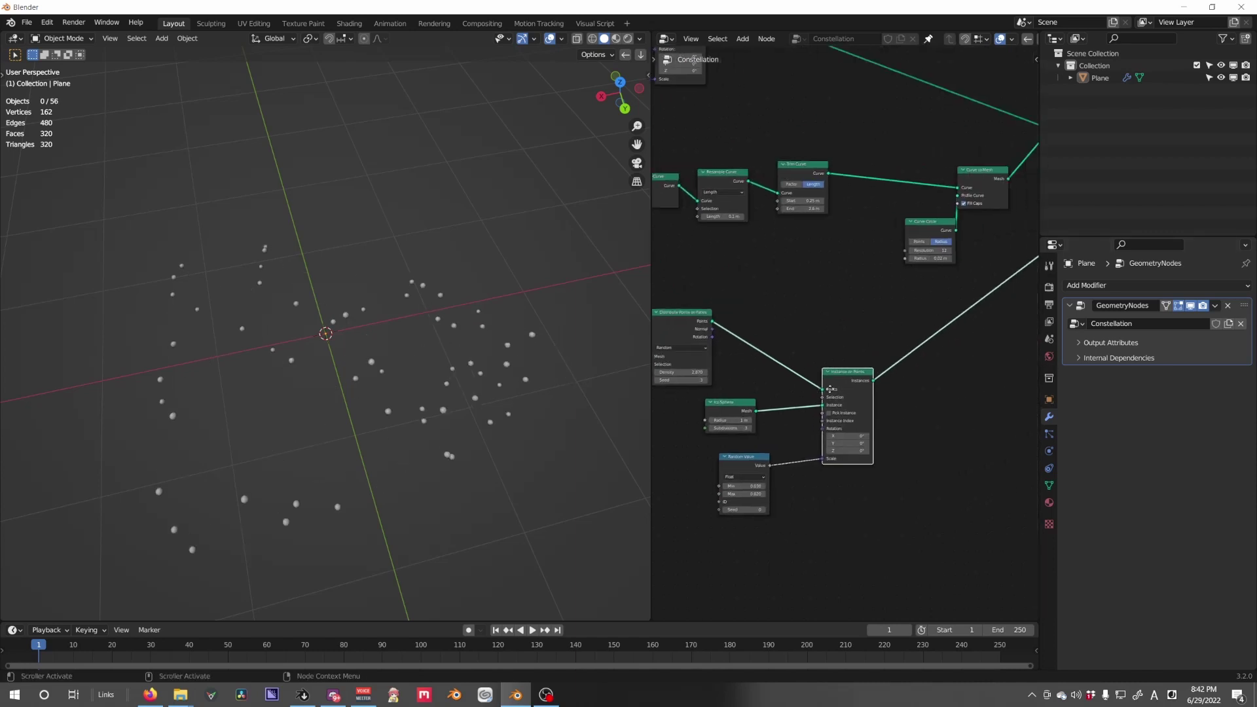
scroll(914, 347, down, 9)
scroll(814, 384, up, 5)
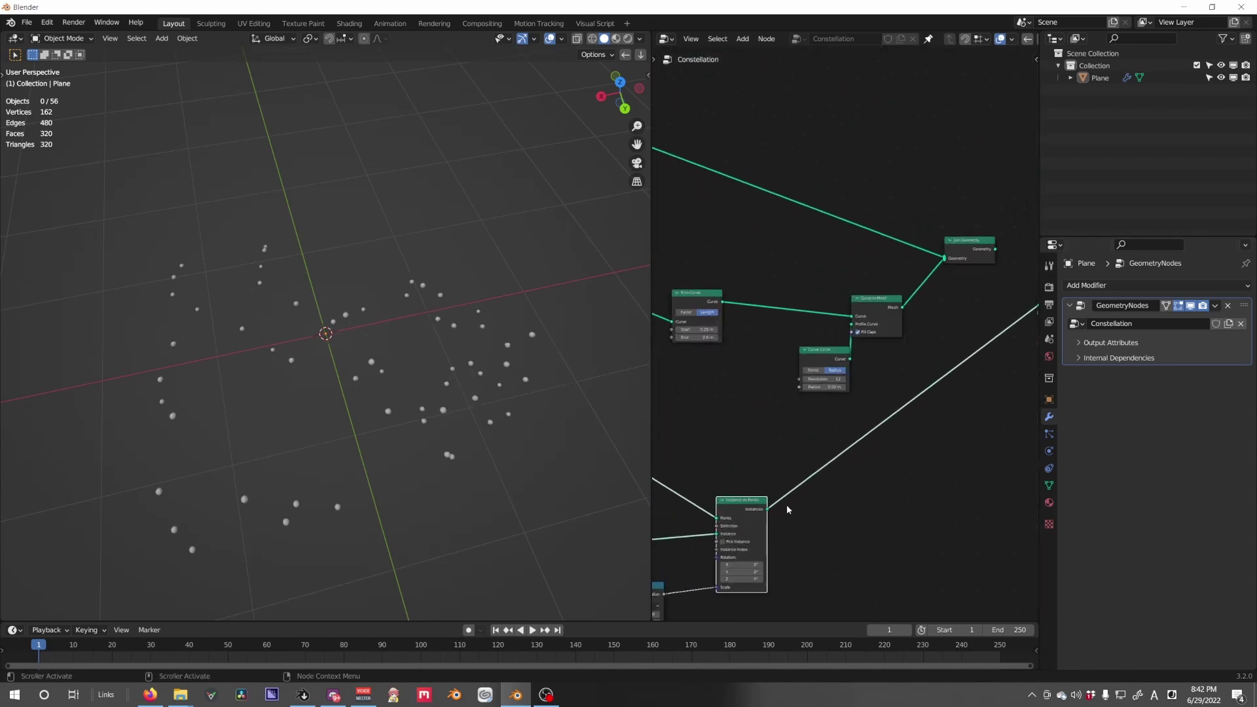
drag(769, 511, 947, 260)
ctrl+shift+click(957, 257)
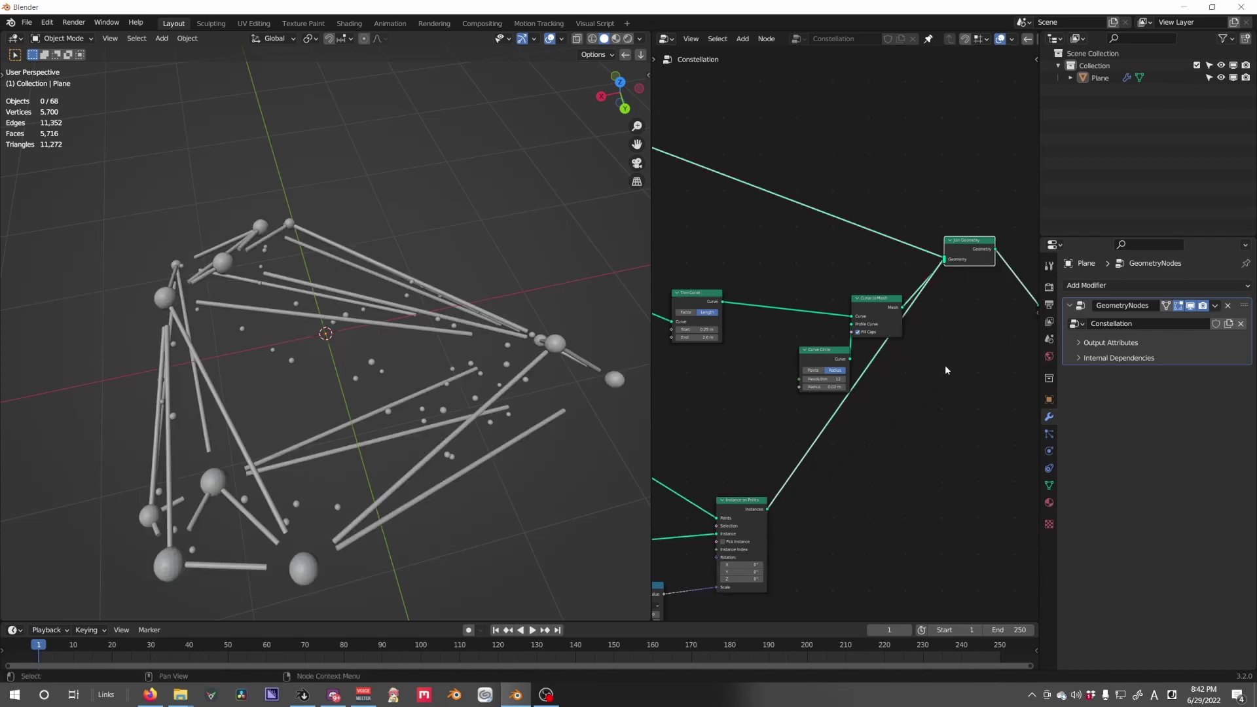
Reposition the Curve Circle node between the Trim Curve and Curve to Mesh nodes, clear of the lower connection.
scroll(945, 370, down, 1)
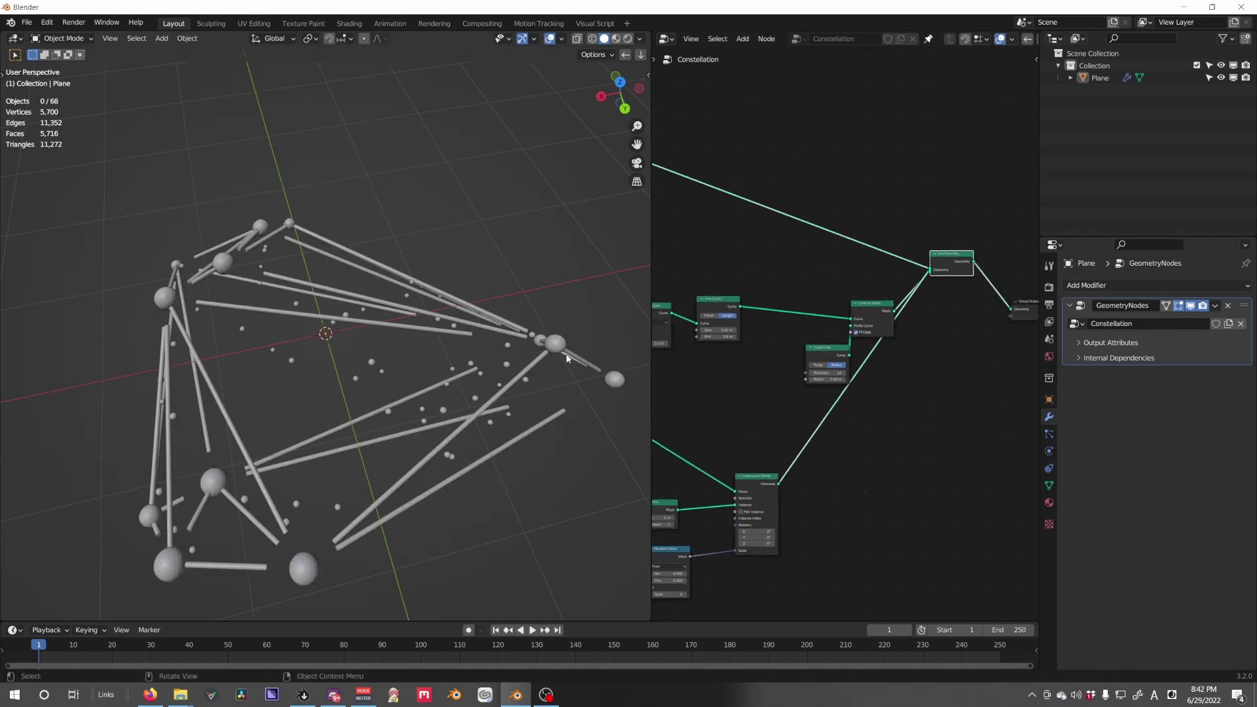
middle_drag(626, 372, 372, 344)
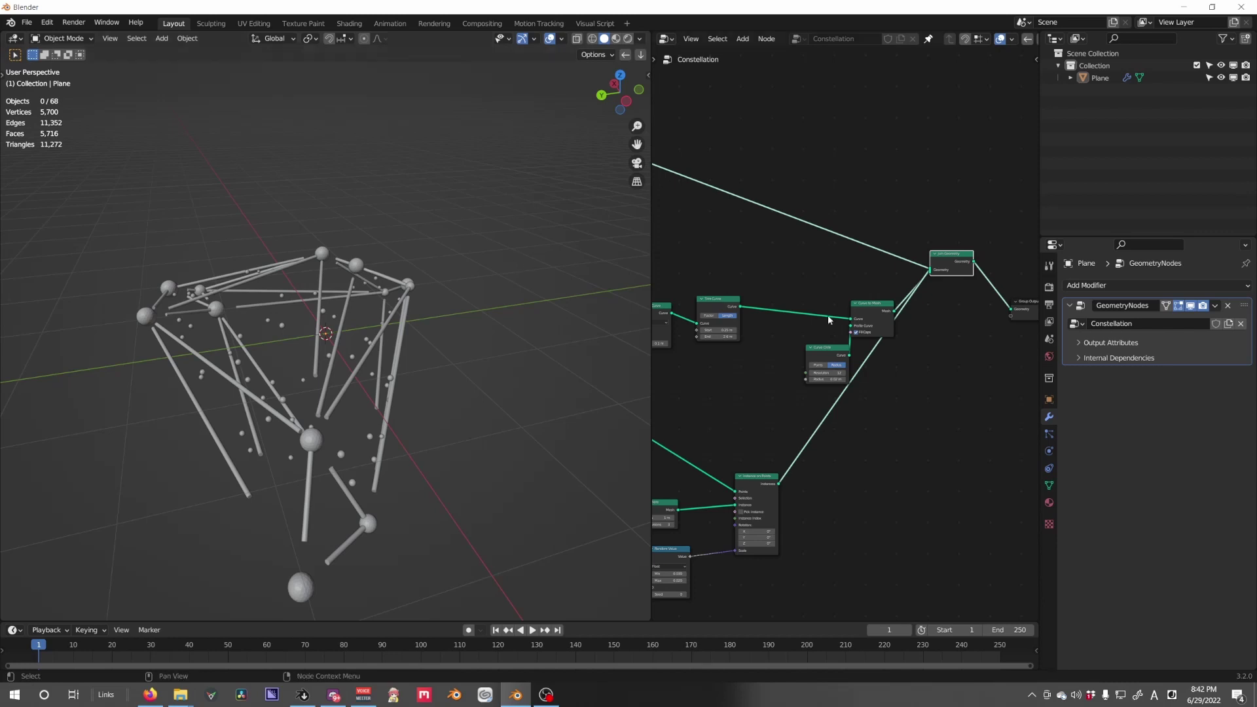
drag(827, 360, 801, 340)
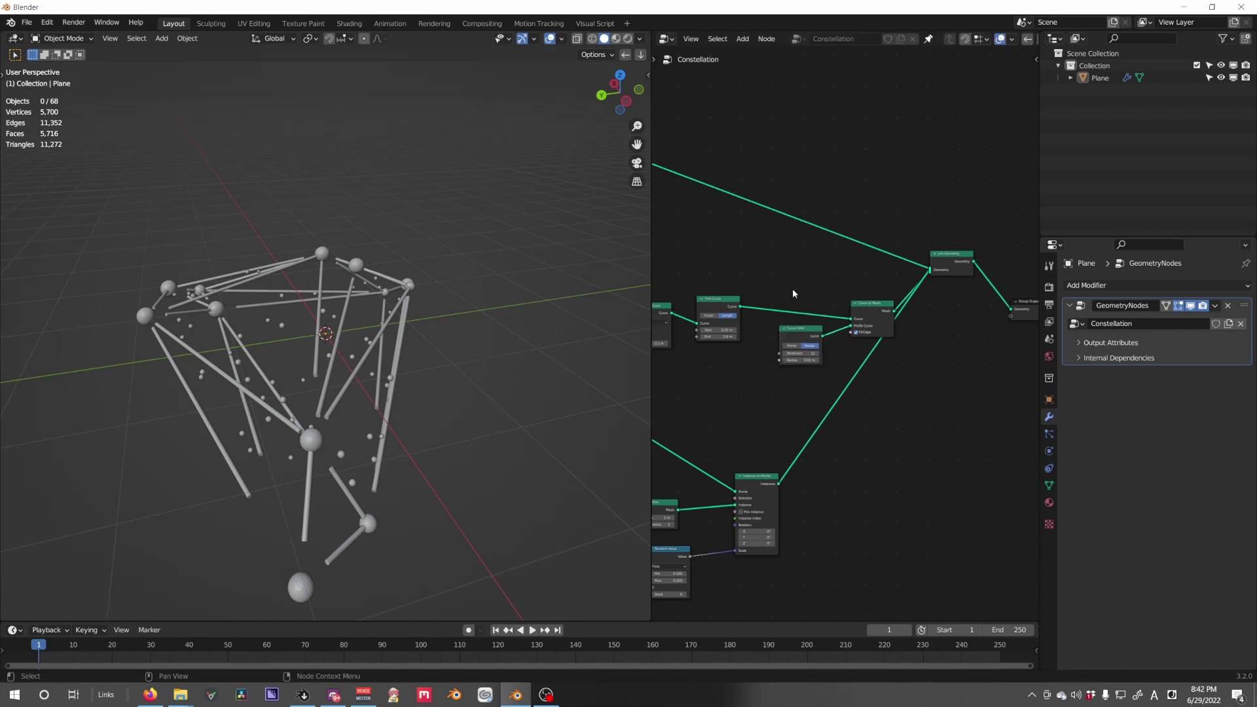
Examine the full node tree and the combined constellation of tubes, large spheres and small scattered spheres up close.
scroll(773, 314, down, 3)
middle_drag(756, 341, 863, 346)
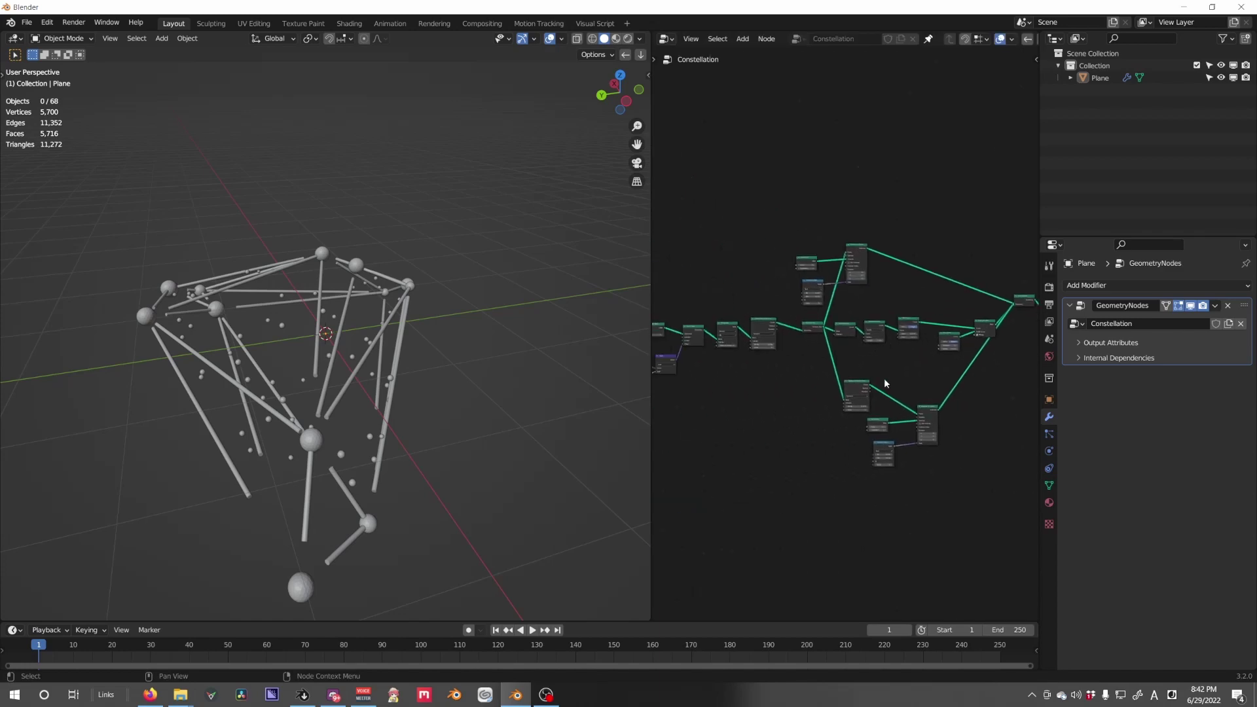
scroll(304, 312, up, 5)
middle_drag(415, 277, 458, 321)
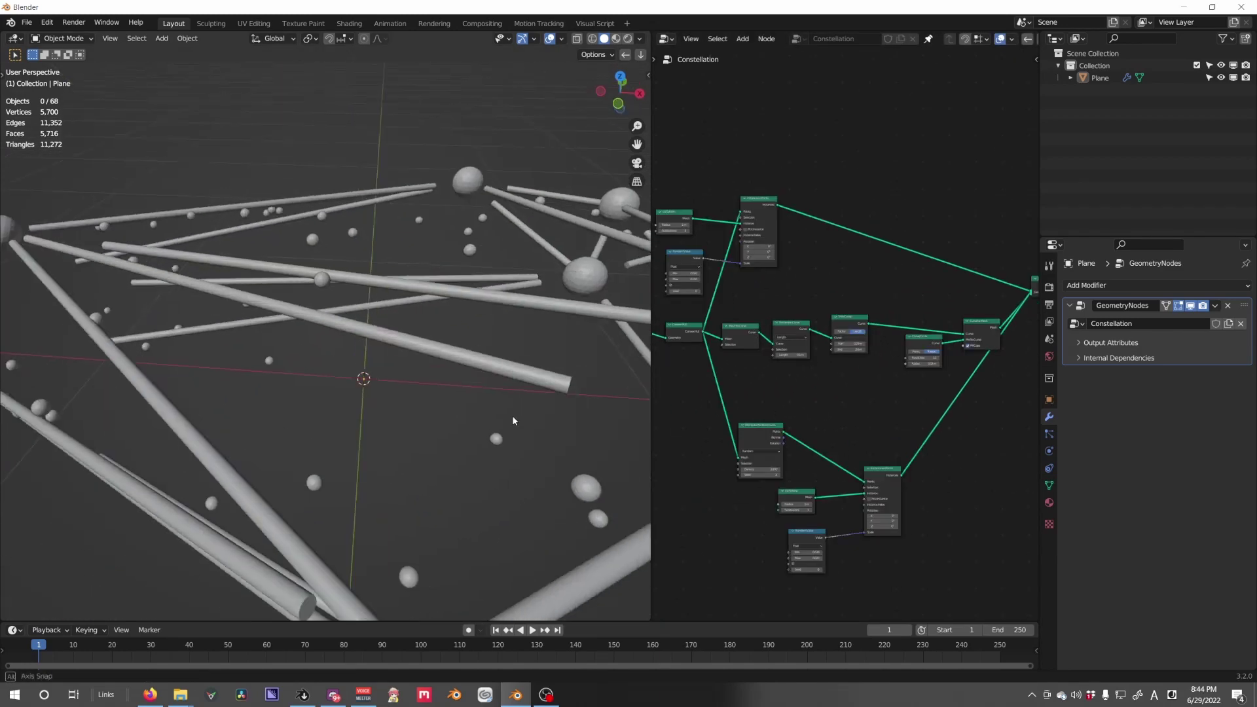
middle_drag(513, 420, 471, 413)
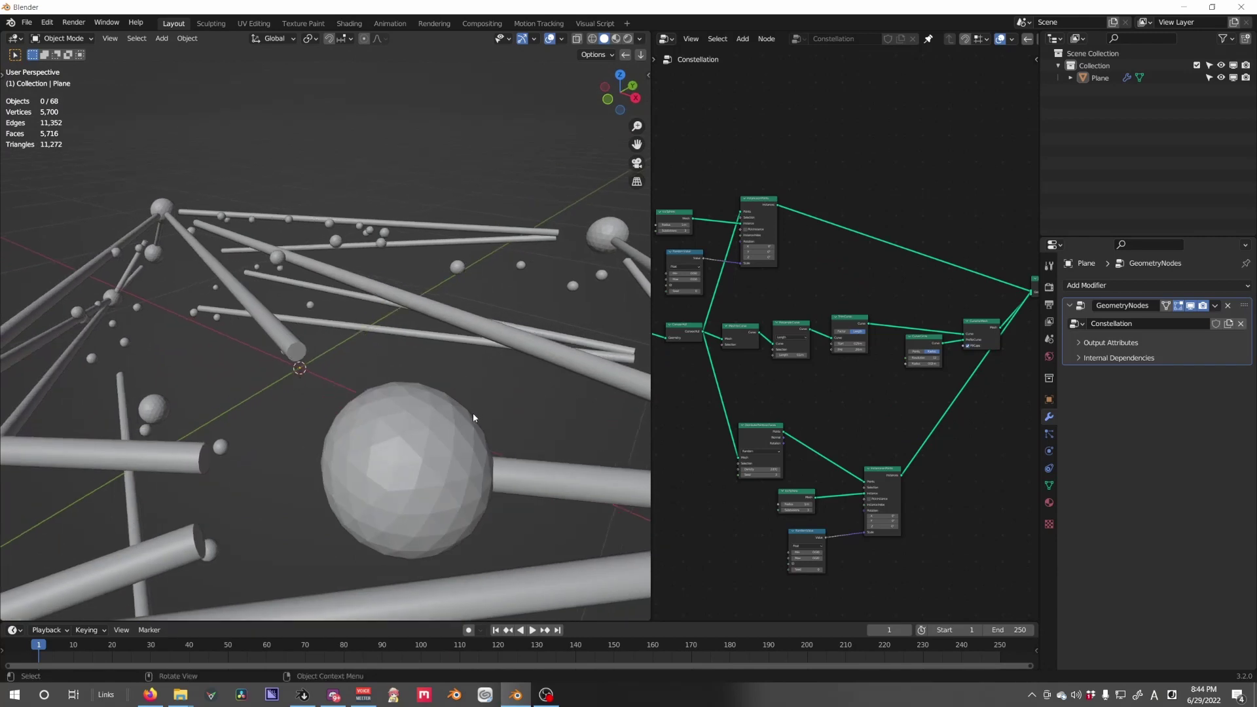
middle_drag(369, 380, 379, 389)
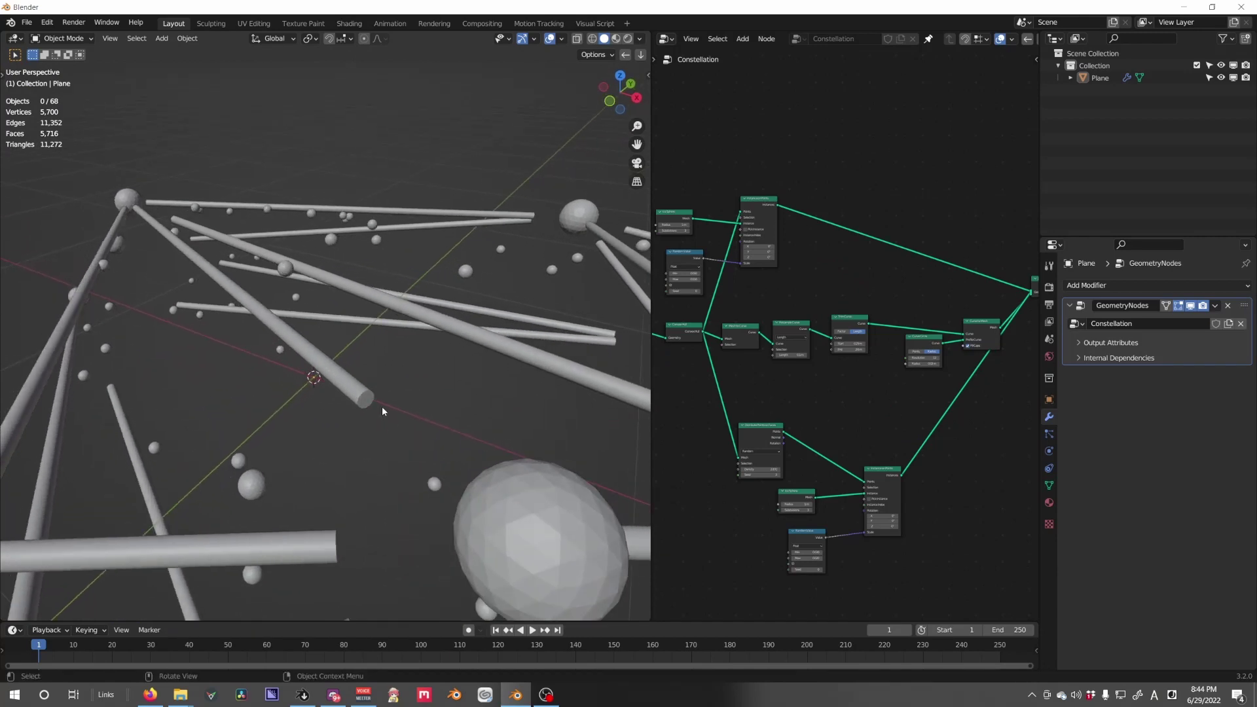
scroll(434, 465, down, 5)
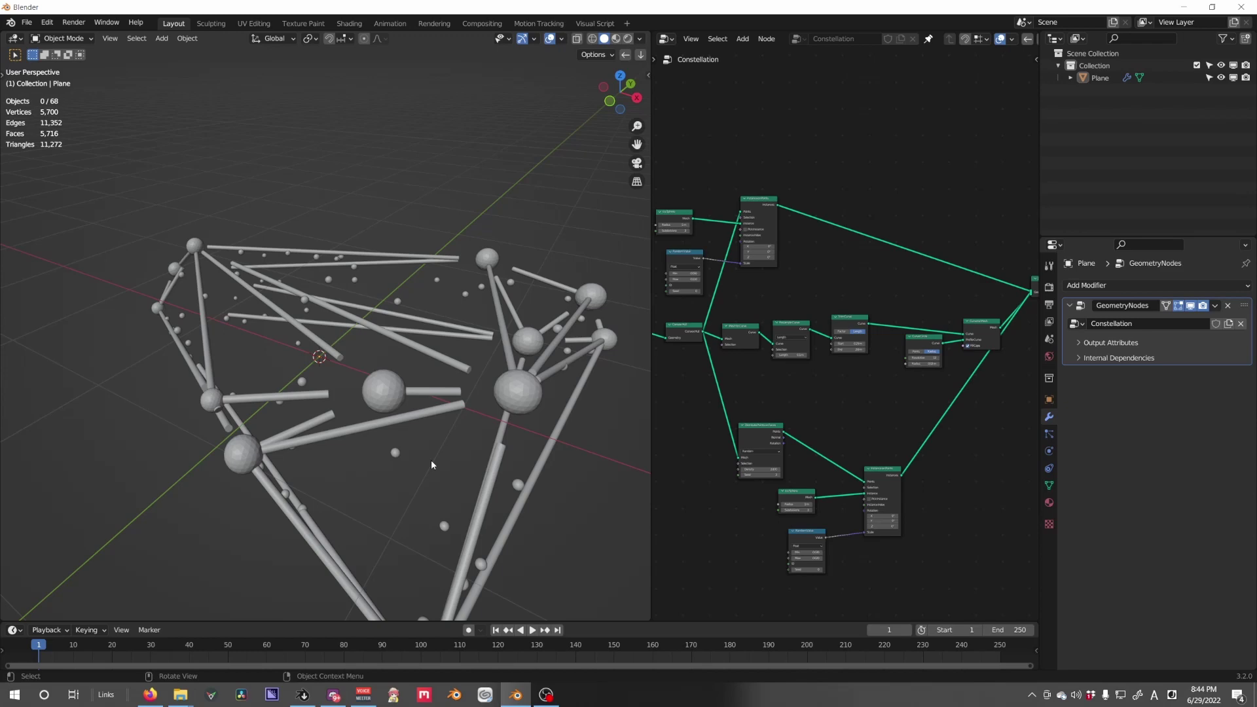
Collapse the Curve Circle node and reposition it below the Curve to Mesh node.
middle_drag(385, 436, 391, 381)
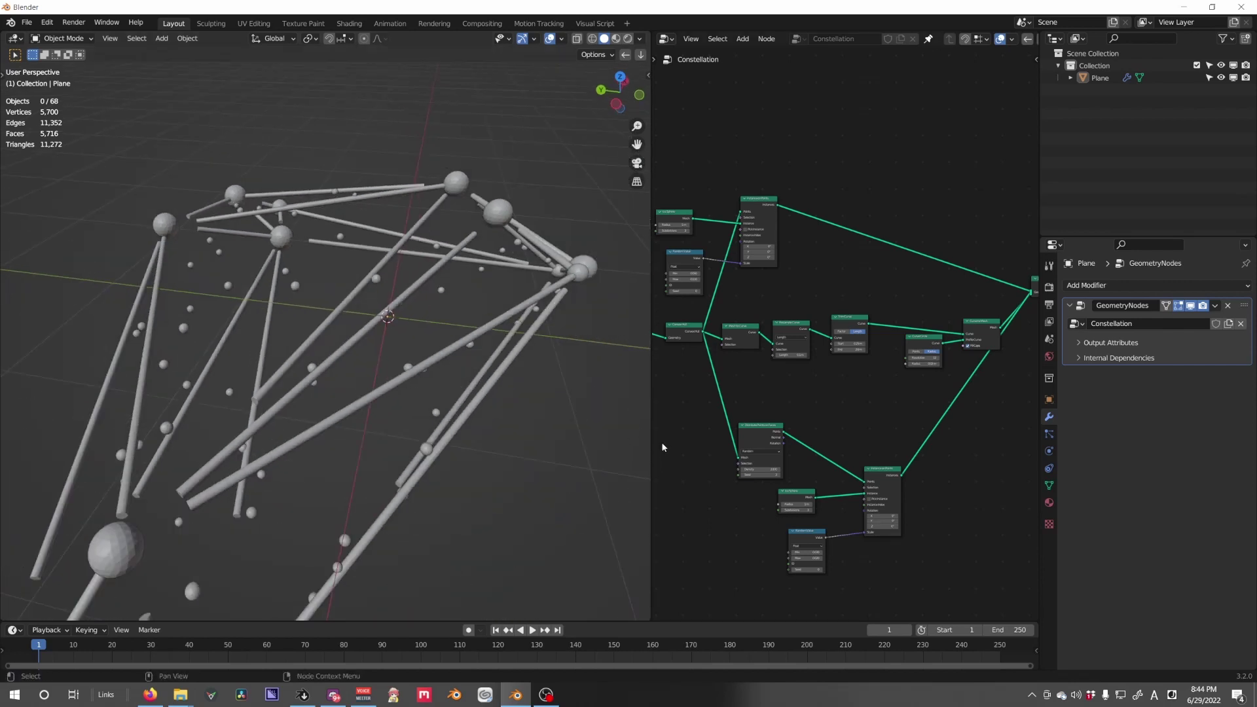
scroll(925, 399, up, 5)
drag(924, 398, 956, 444)
key(h)
middle_drag(976, 430, 798, 446)
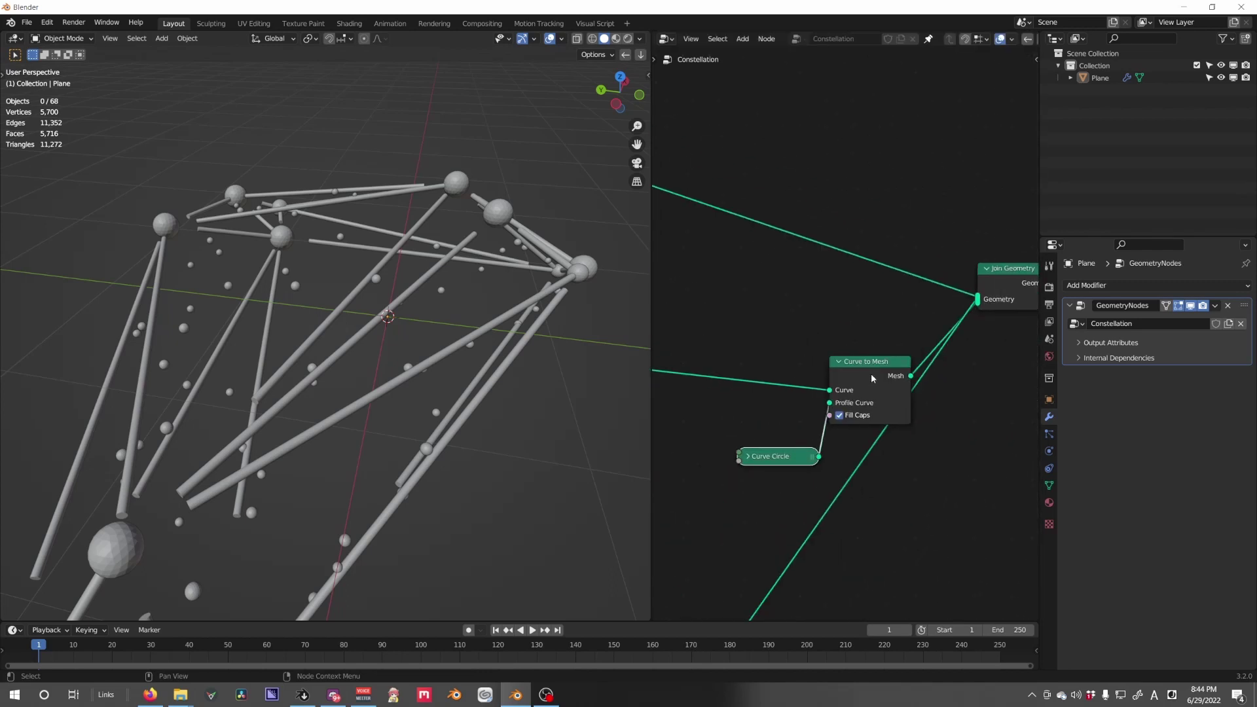
drag(871, 378, 867, 362)
Insert a Set Curve Radius node between Trim Curve and Curve to Mesh, and try out a different radius before undoing it.
middle_drag(759, 394, 923, 384)
drag(753, 343, 742, 353)
key(shift+a)
mouse_move(786, 344)
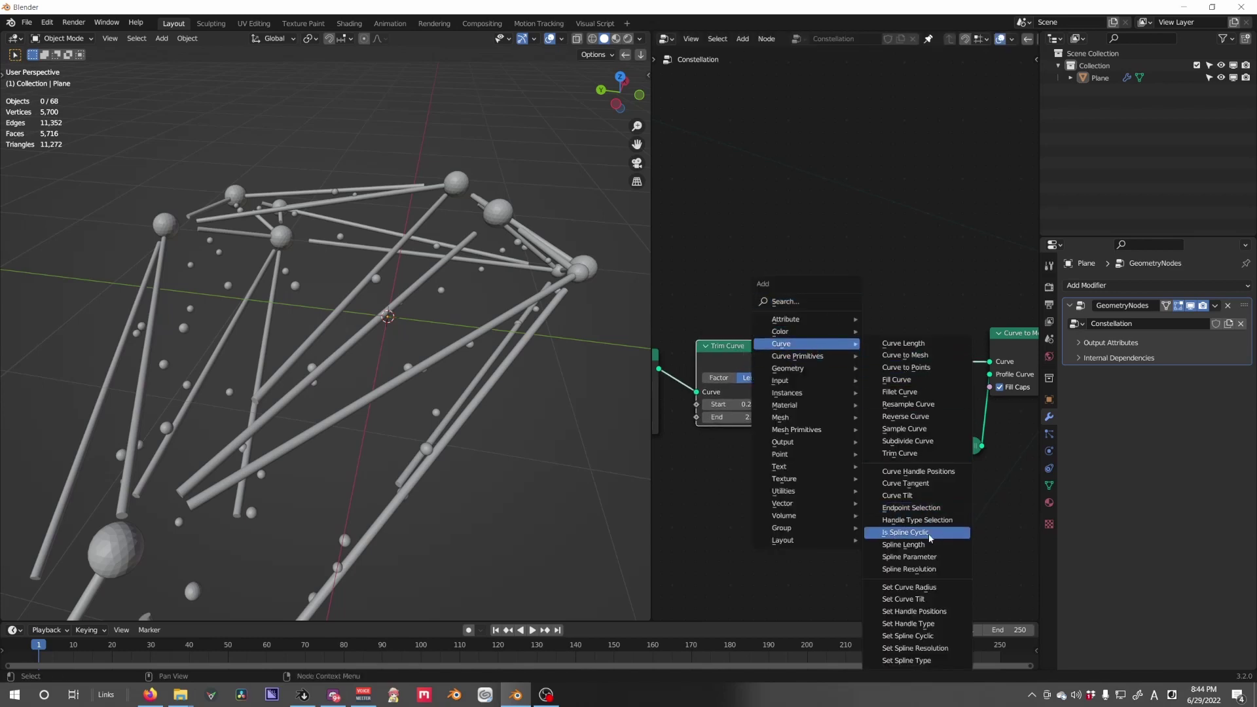
click(937, 587)
click(878, 364)
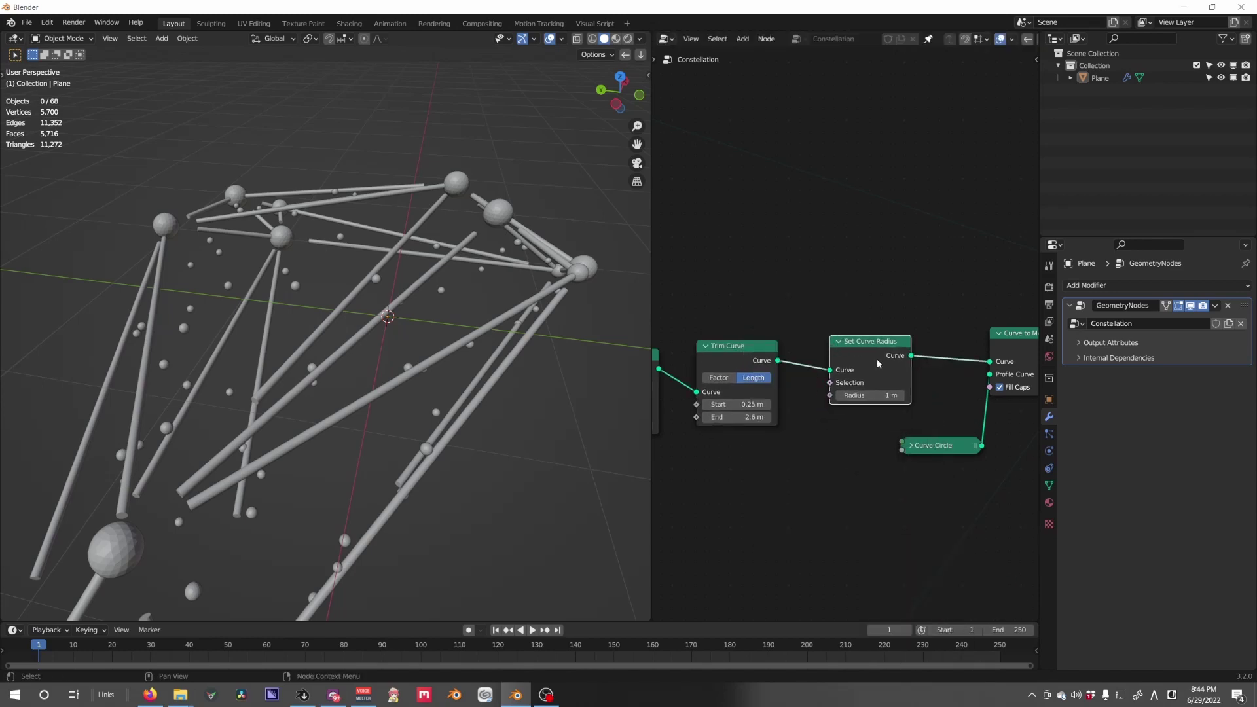
shift+drag(879, 395, 922, 395)
key(ctrl+z)
Add a Geometry Proximity node beneath the Trim Curve node.
middle_drag(868, 466, 908, 431)
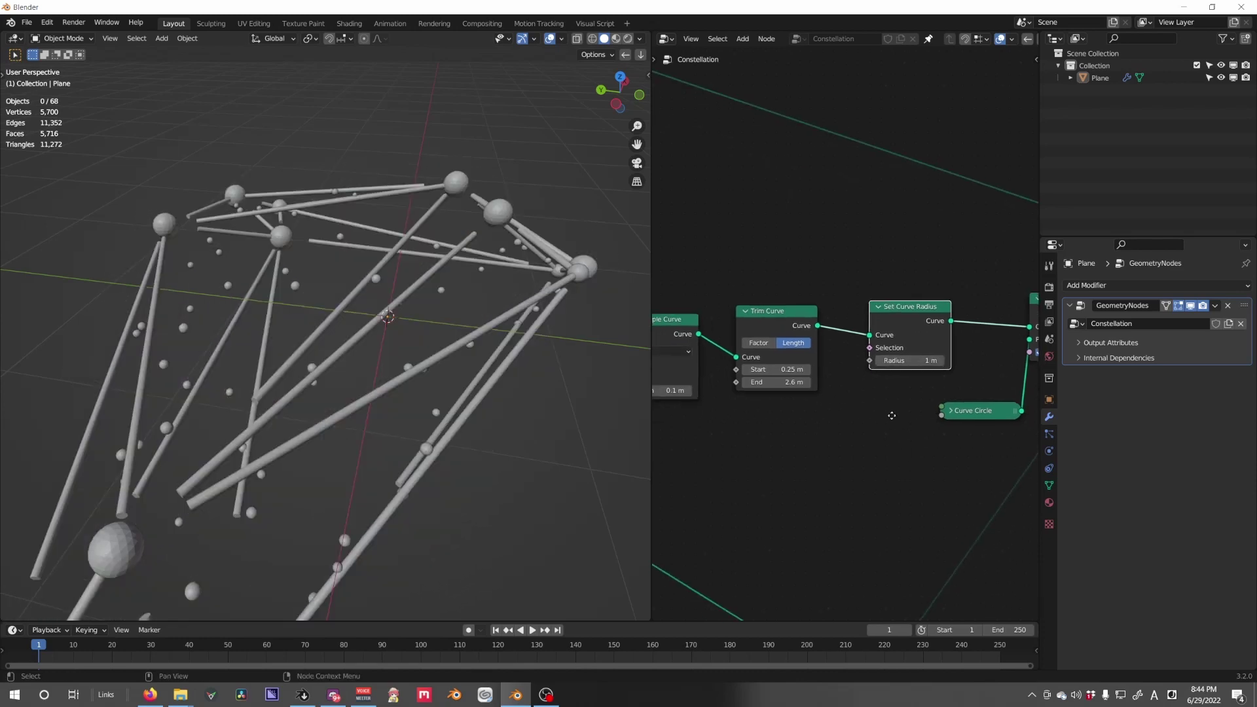
scroll(892, 415, down, 4)
key(shift+a)
click(865, 353)
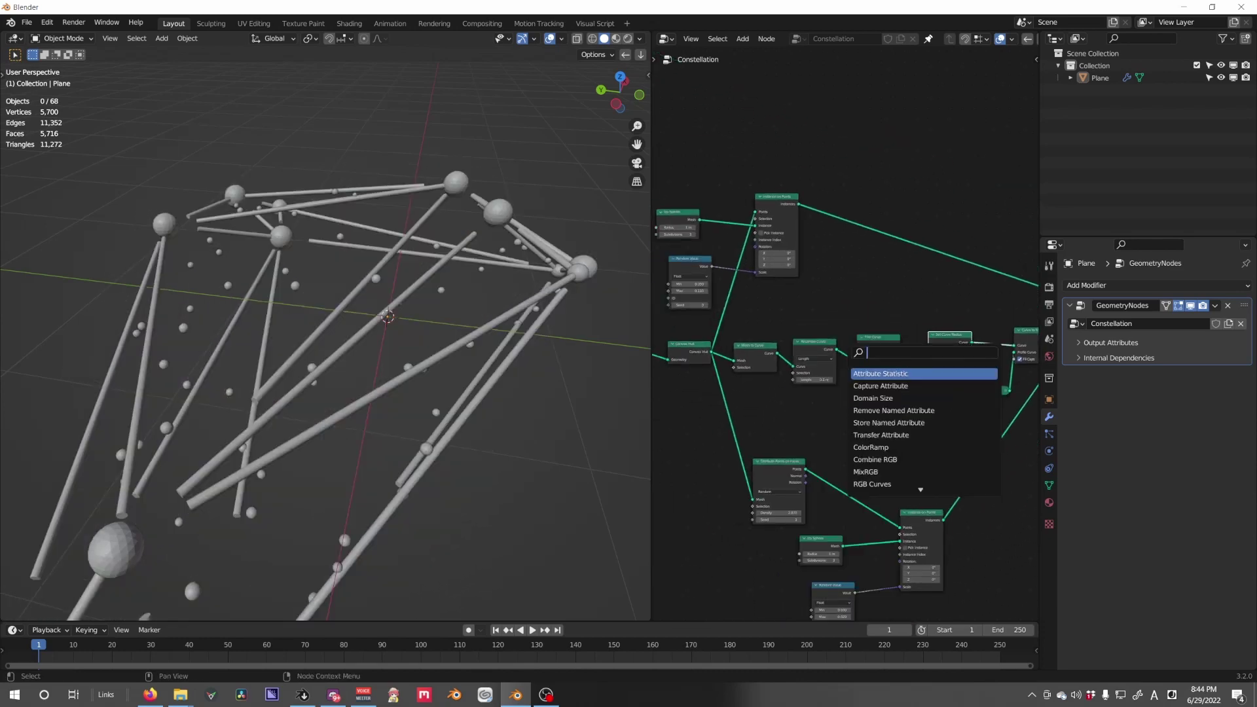
text(geom)
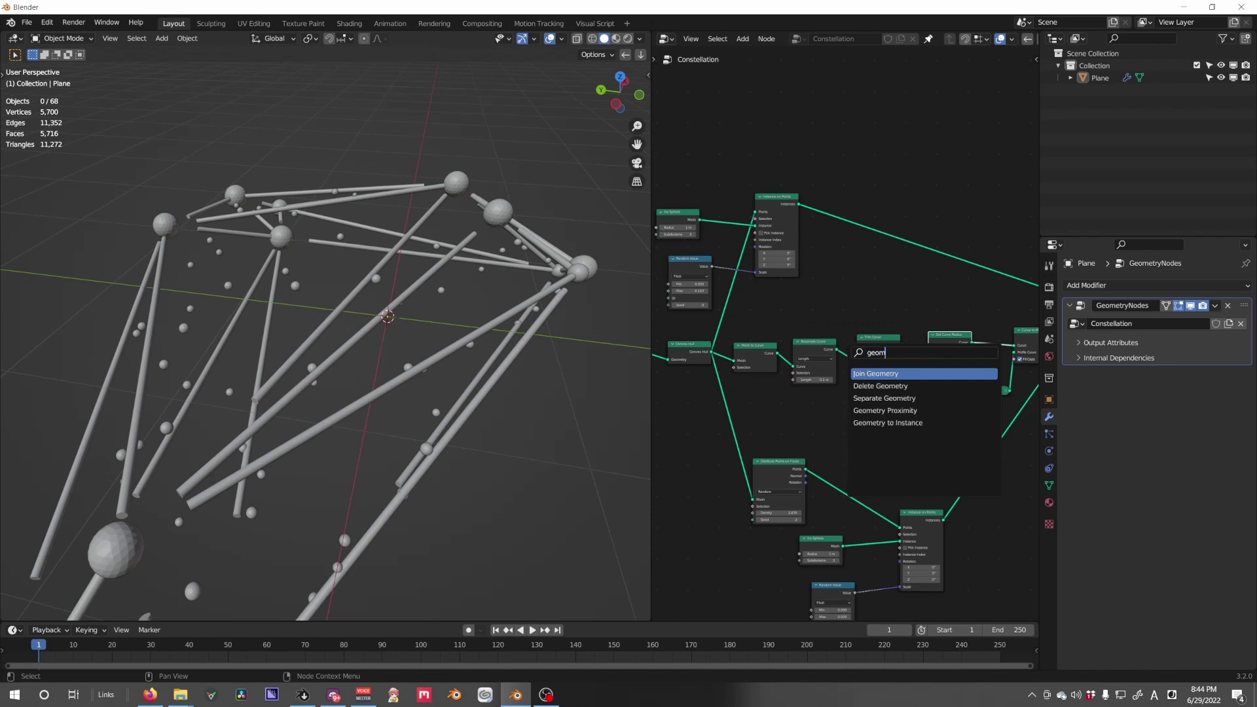
key(Down)
key(Down)
key(Down)
key(Return)
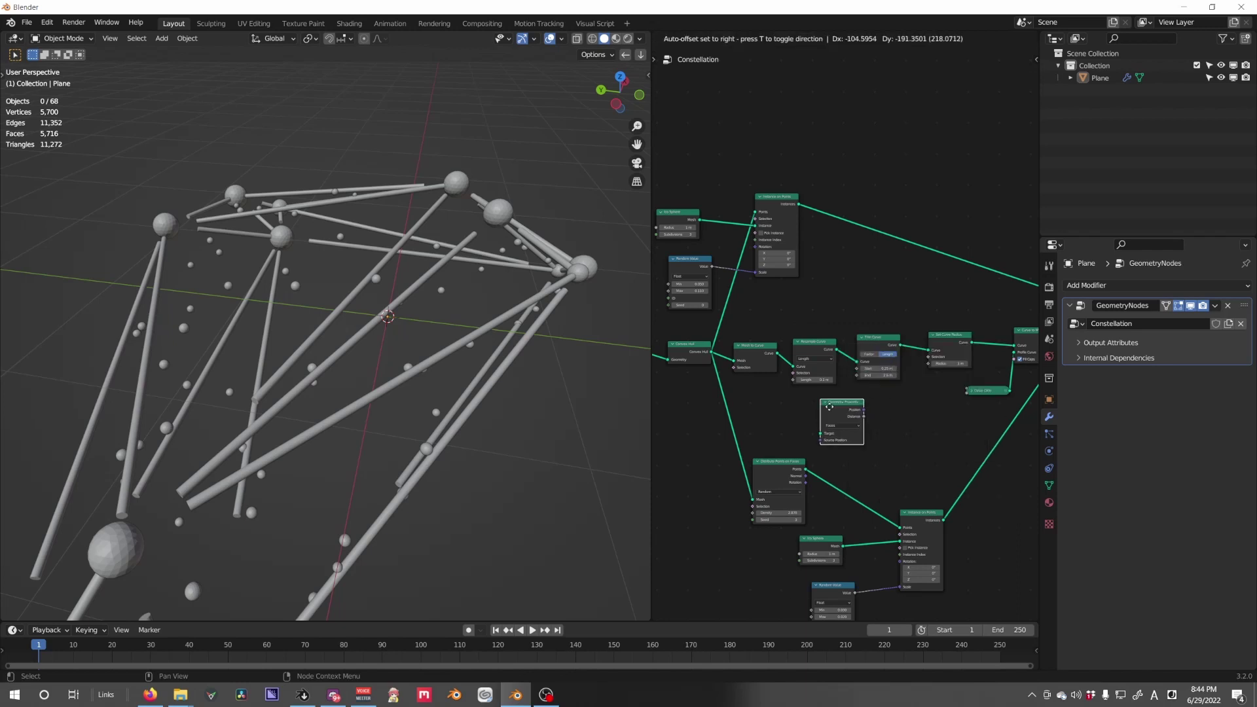
click(877, 414)
Link the Instances output of the large spheres' Instance on Points into the Geometry Proximity Target.
scroll(884, 410, up, 10)
scroll(920, 472, down, 5)
middle_drag(901, 474, 836, 421)
mouse_move(837, 421)
mouse_down()
mouse_move(832, 387)
mouse_move(834, 415)
mouse_up()
middle_drag(819, 376, 955, 442)
drag(833, 137, 932, 494)
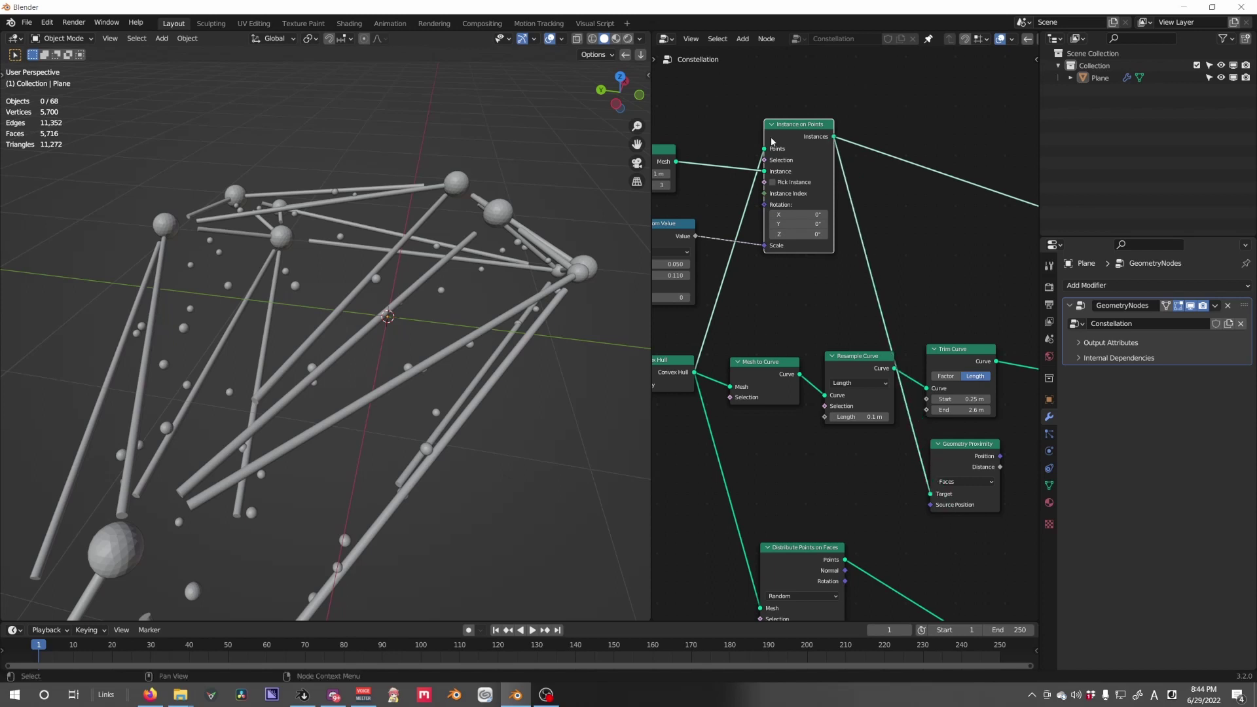
Insert a Realize Instances node between Instance on Points and Geometry Proximity, placing it beside the proximity node.
drag(796, 157, 798, 166)
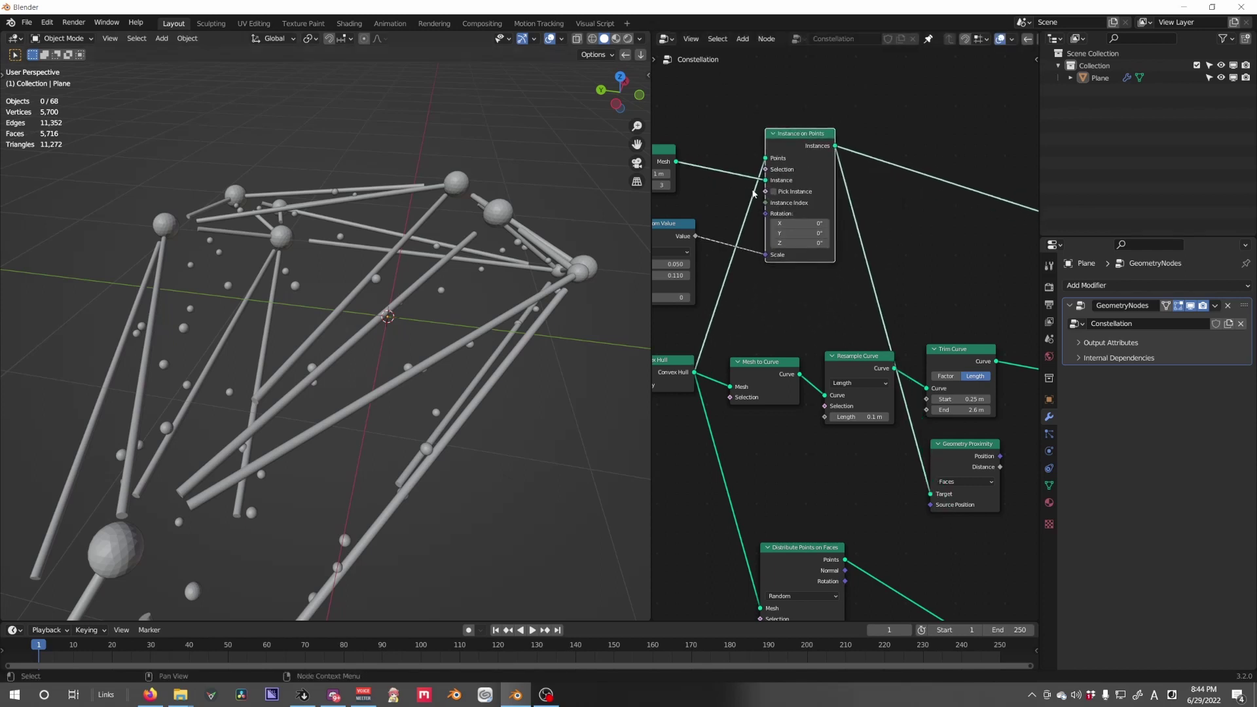
key(shift+a)
click(916, 244)
text(real)
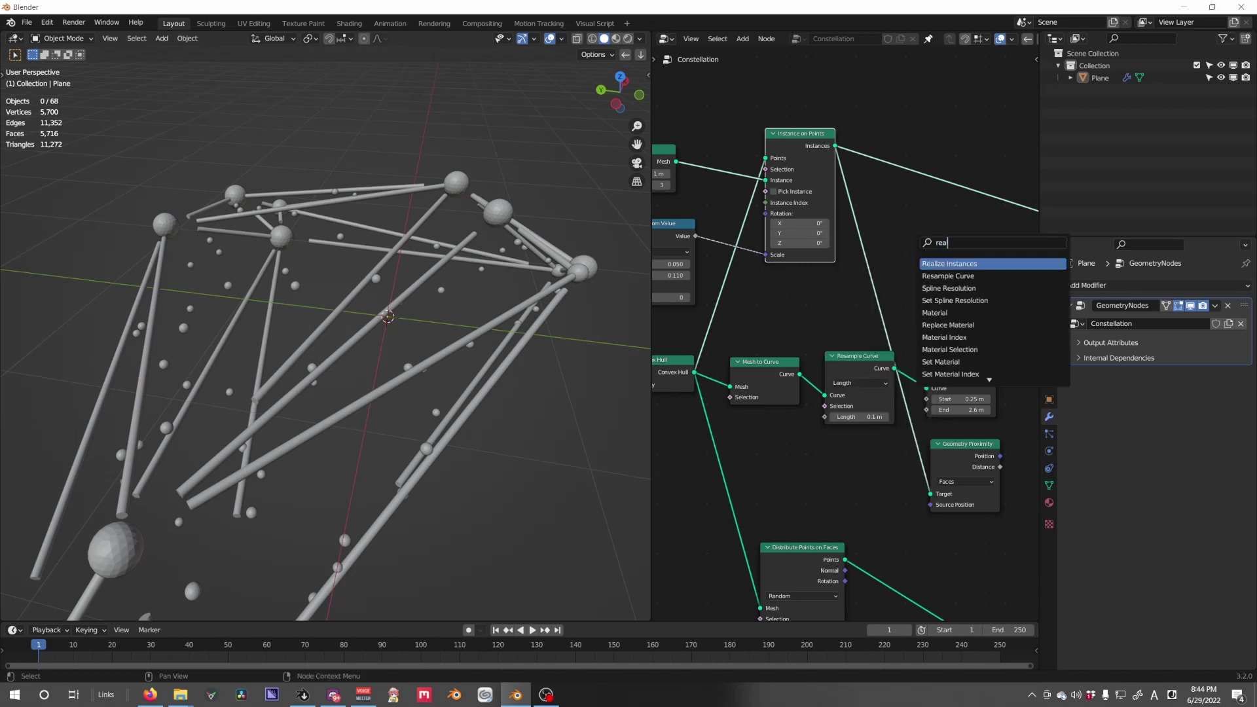
key(Return)
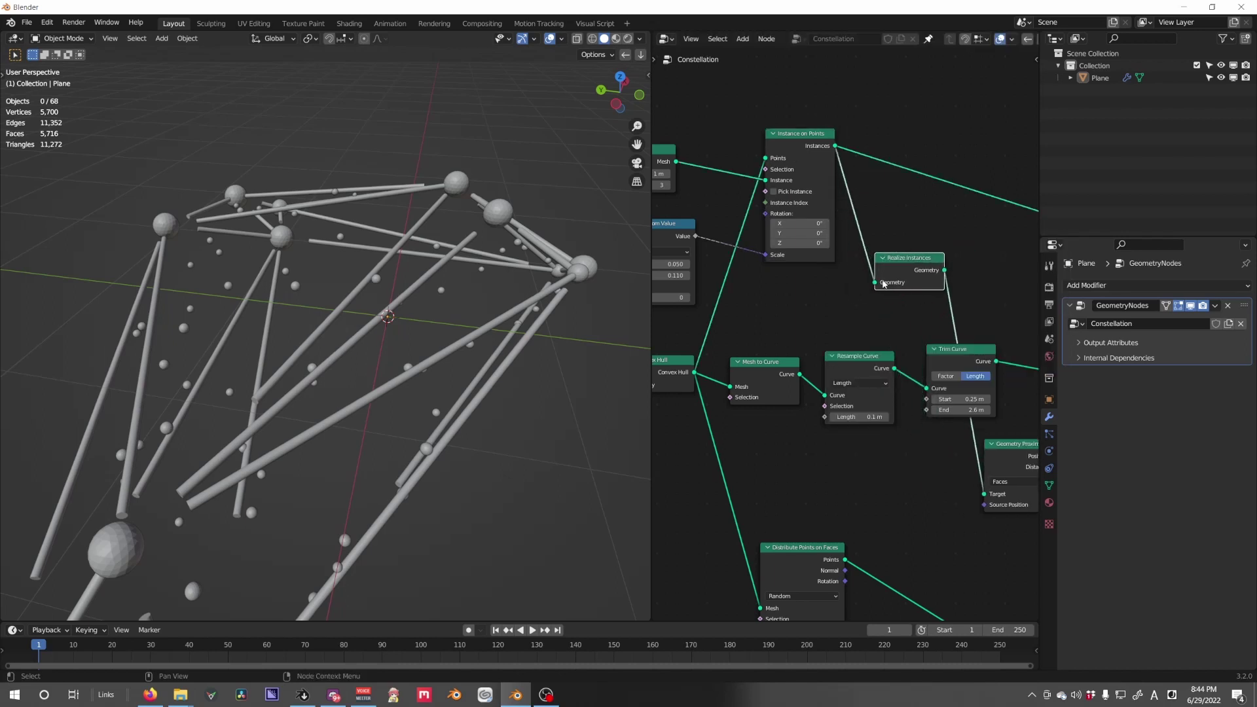
click(898, 497)
middle_drag(897, 499, 747, 427)
scroll(783, 416, up, 4)
drag(871, 403, 854, 401)
Drive the Set Curve Radius node's Radius with the Geometry Proximity Distance and inspect the tapered tubes.
middle_drag(884, 417, 769, 396)
scroll(785, 387, down, 1)
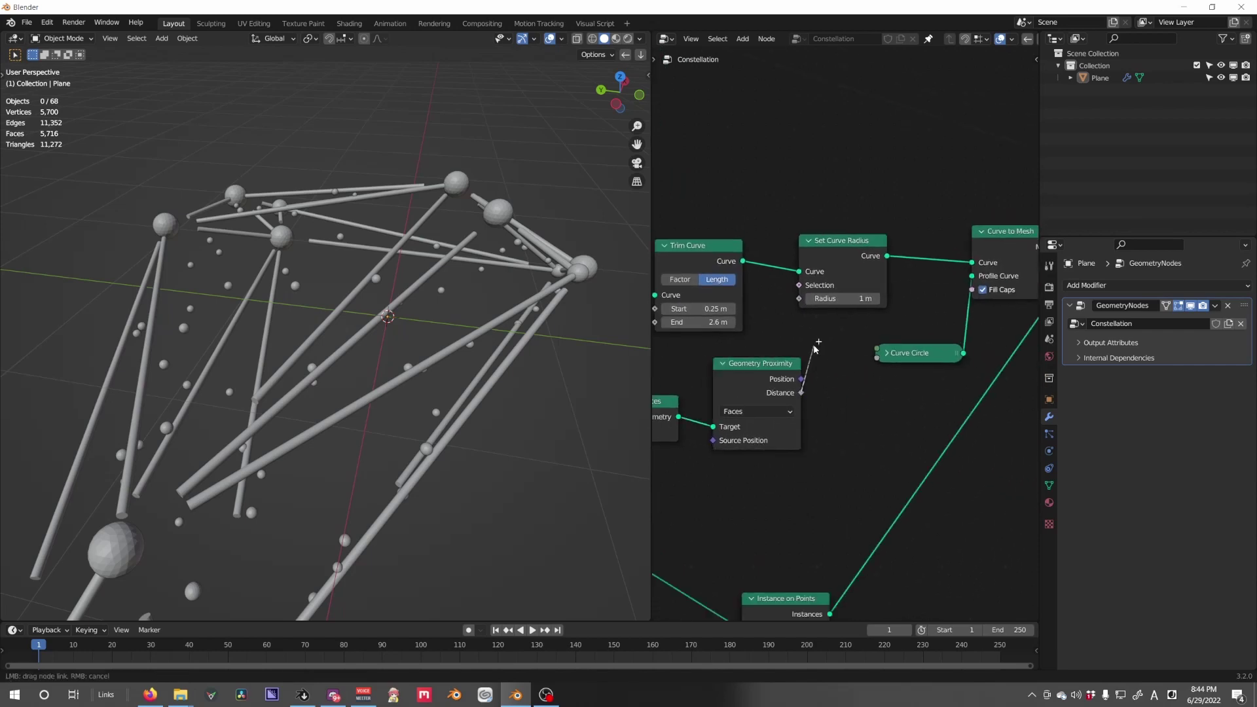
drag(800, 301, 799, 298)
middle_drag(752, 403, 833, 384)
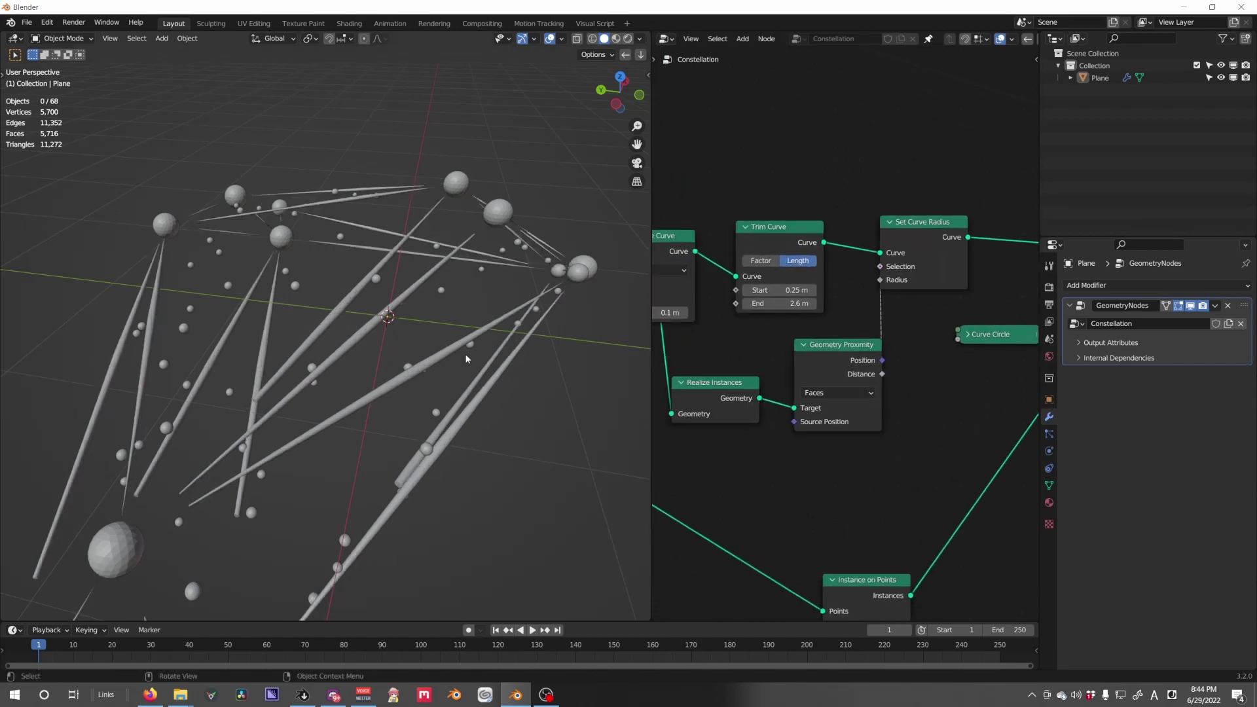
middle_drag(466, 359, 305, 331)
scroll(305, 331, up, 2)
scroll(780, 441, up, 1)
Move the Realize Instances node up above Trim Curve and shift Geometry Proximity away from Set Curve Radius.
middle_drag(780, 441, 838, 459)
scroll(845, 451, down, 5)
drag(877, 438, 766, 219)
drag(837, 361, 812, 370)
Insert a Map Range node between the Geometry Proximity Distance and the curve Radius, using Smoother Step interpolation.
scroll(866, 384, up, 5)
middle_drag(866, 384, 789, 324)
key(shift+a)
text(ma)
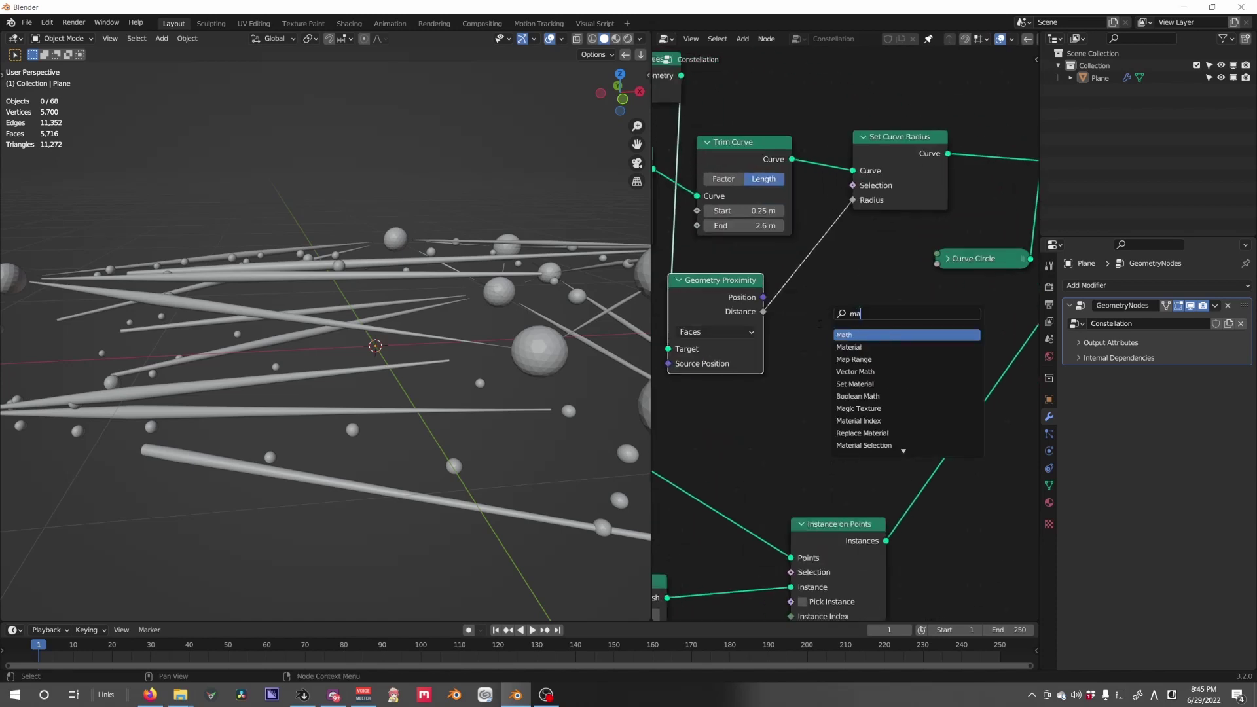
text(p)
key(Return)
click(812, 258)
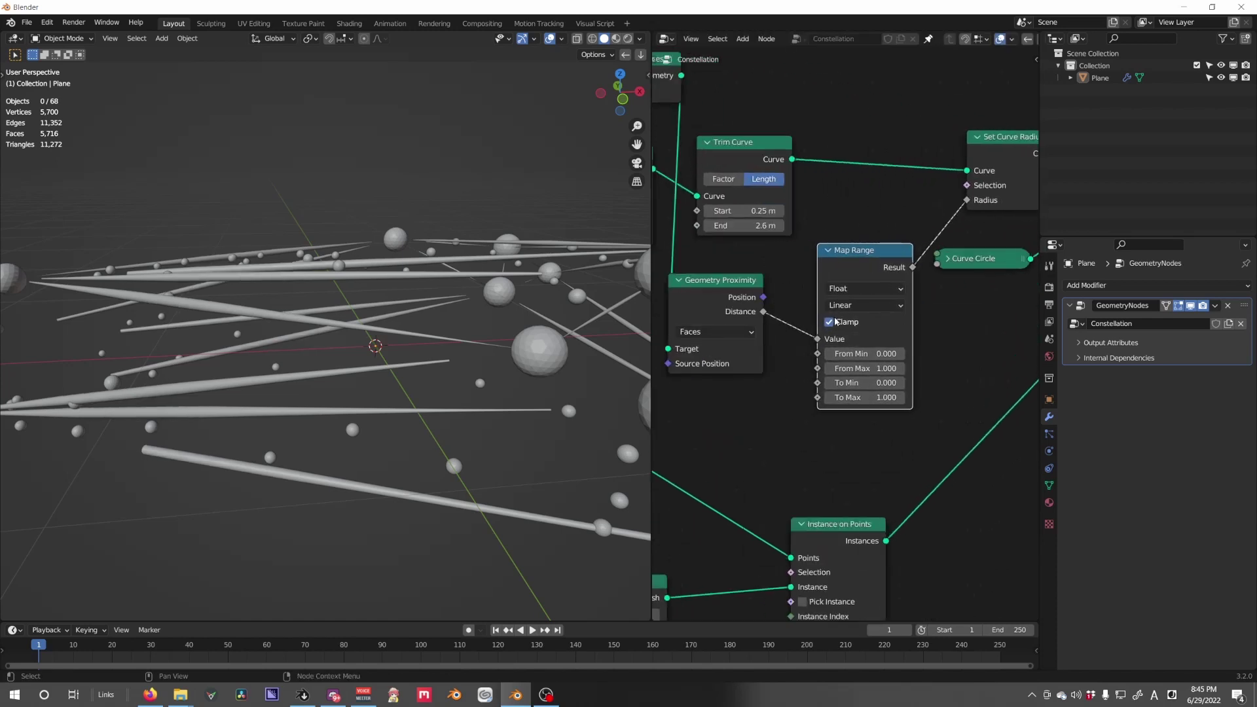
click(852, 306)
click(858, 365)
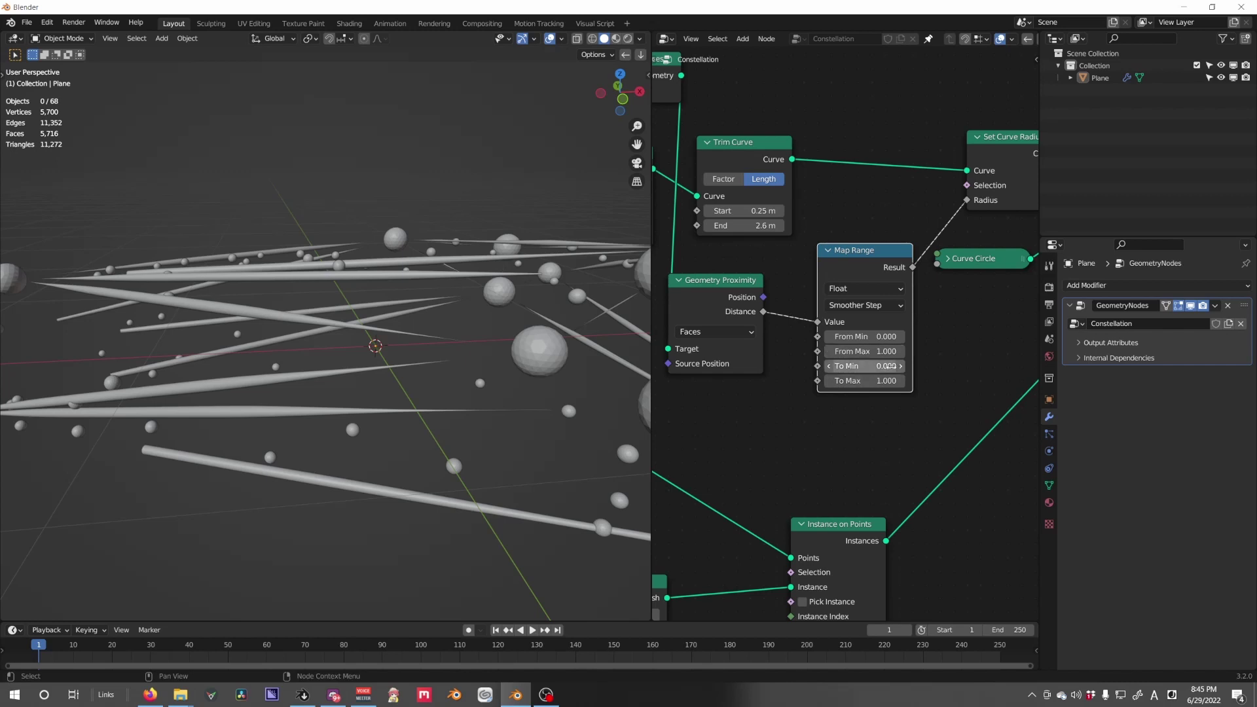
Set the Map Range node's From Max to 0.96, To Min to 0.34 and To Max to 0.71.
shift+drag(877, 366, 847, 352)
key(ctrl+z)
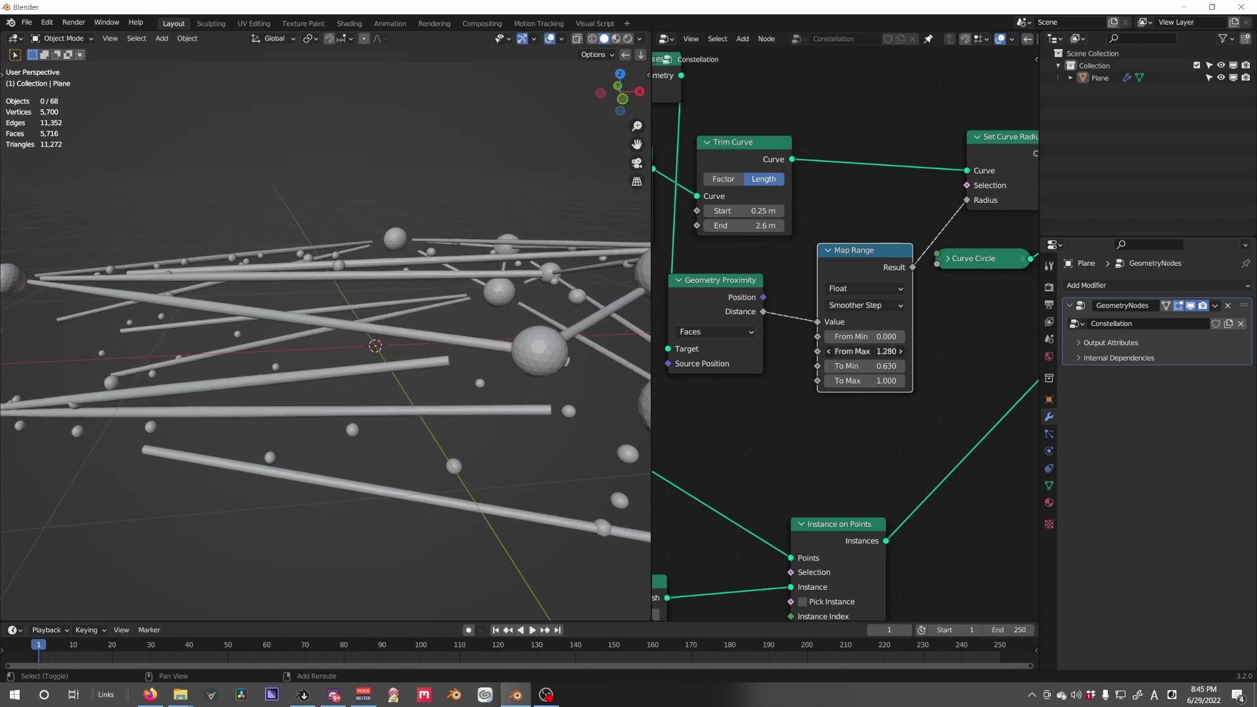
drag(864, 366, 830, 366)
middle_drag(406, 339, 527, 311)
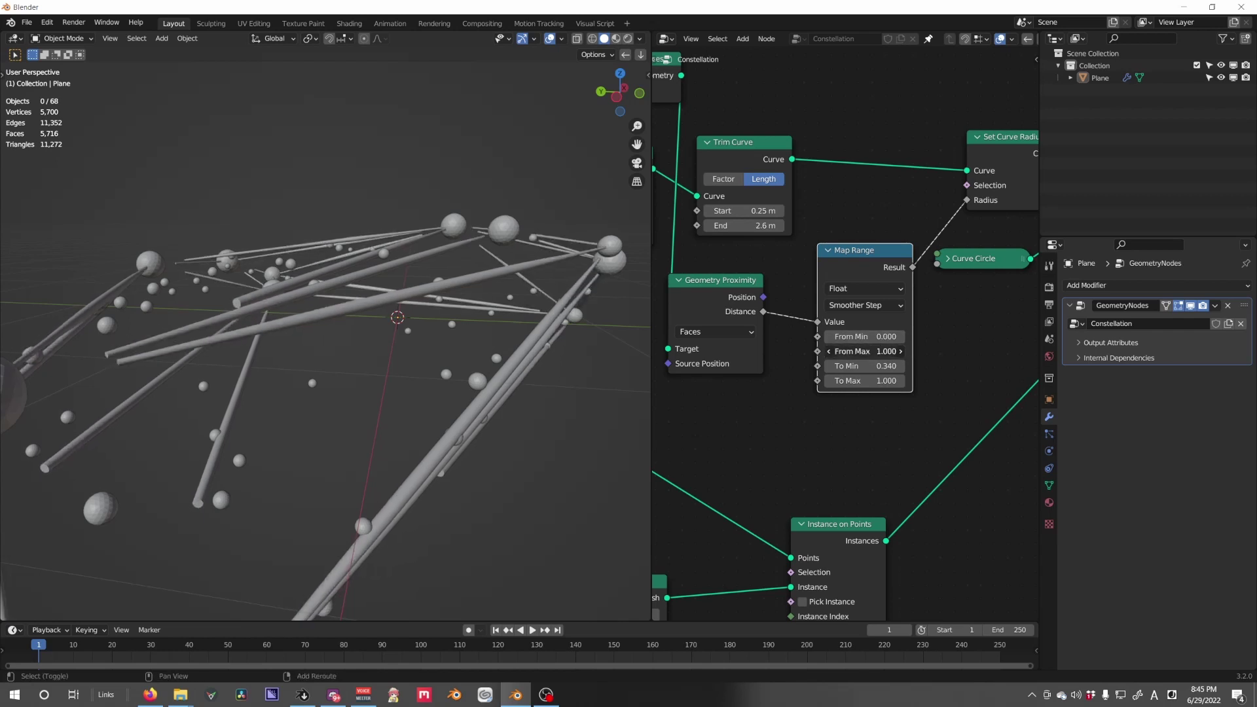
drag(864, 351, 800, 381)
middle_drag(511, 318, 350, 308)
scroll(419, 308, down, 2)
scroll(349, 312, up, 4)
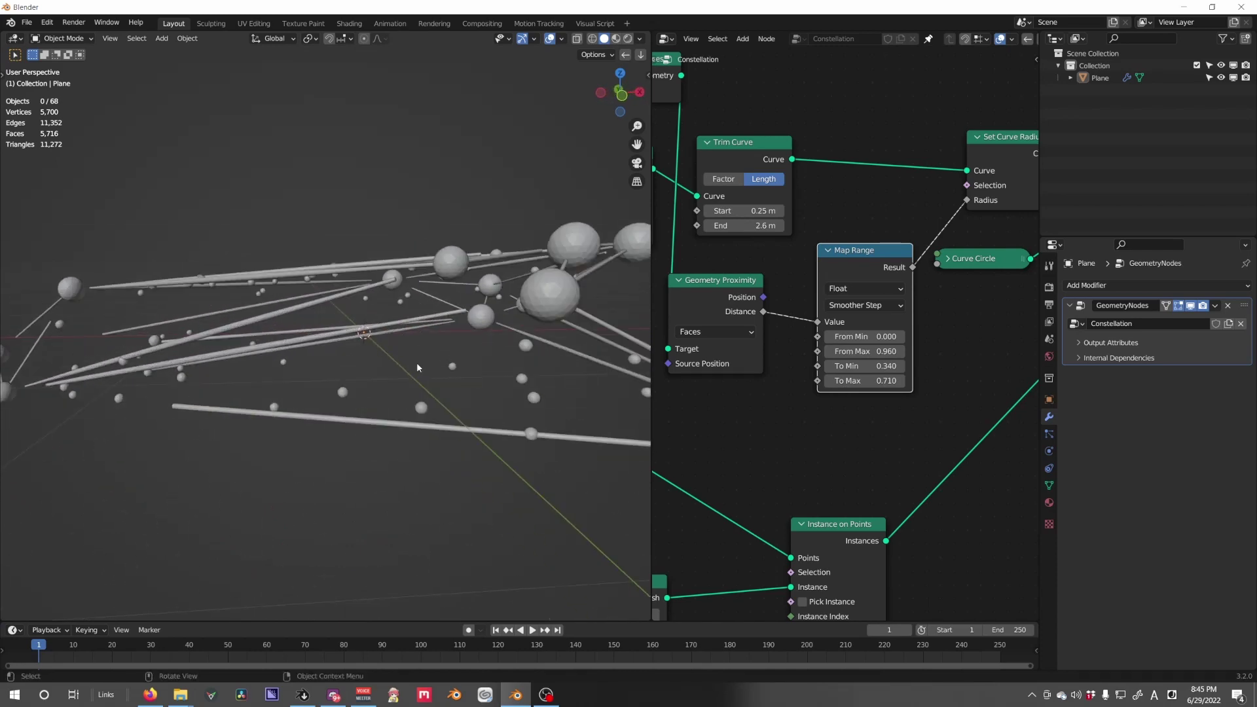
Examine how the tube thickness varies near the large spheres from several close angles.
middle_drag(416, 365, 508, 452)
scroll(215, 359, up, 2)
middle_drag(215, 359, 283, 262)
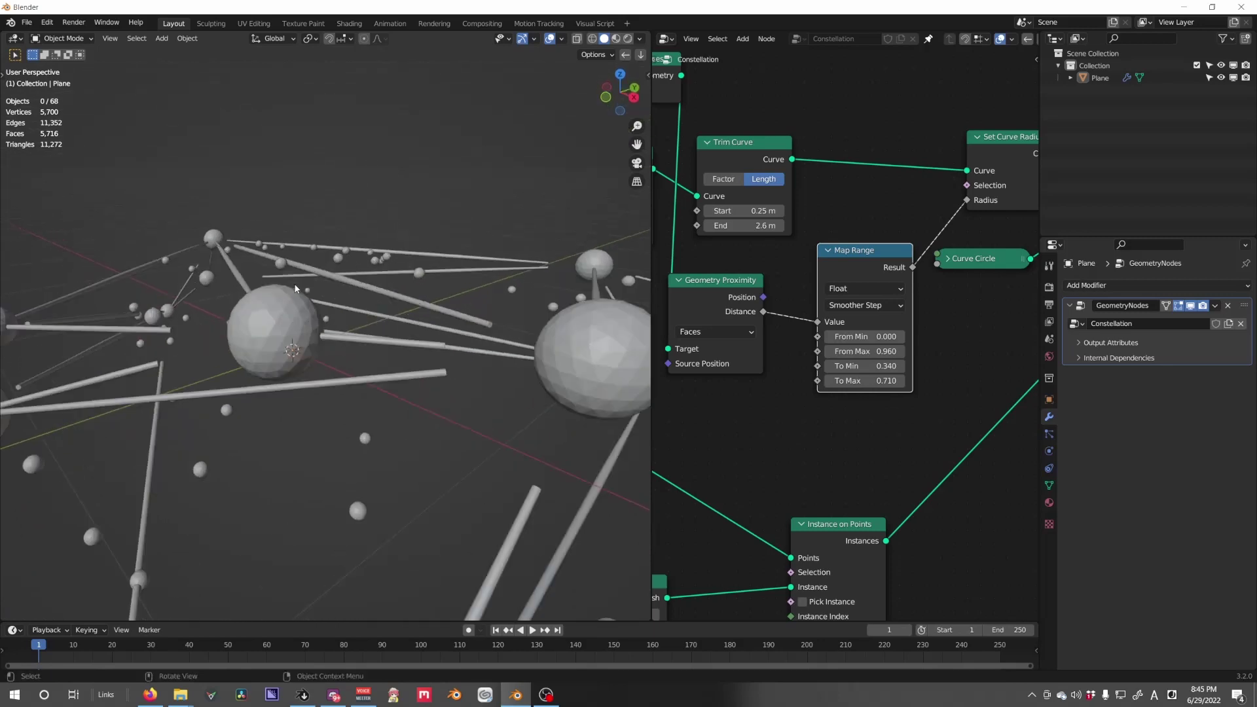
scroll(294, 275, up, 2)
mouse_move(340, 304)
middle_down()
mouse_move(383, 304)
mouse_move(337, 319)
middle_up()
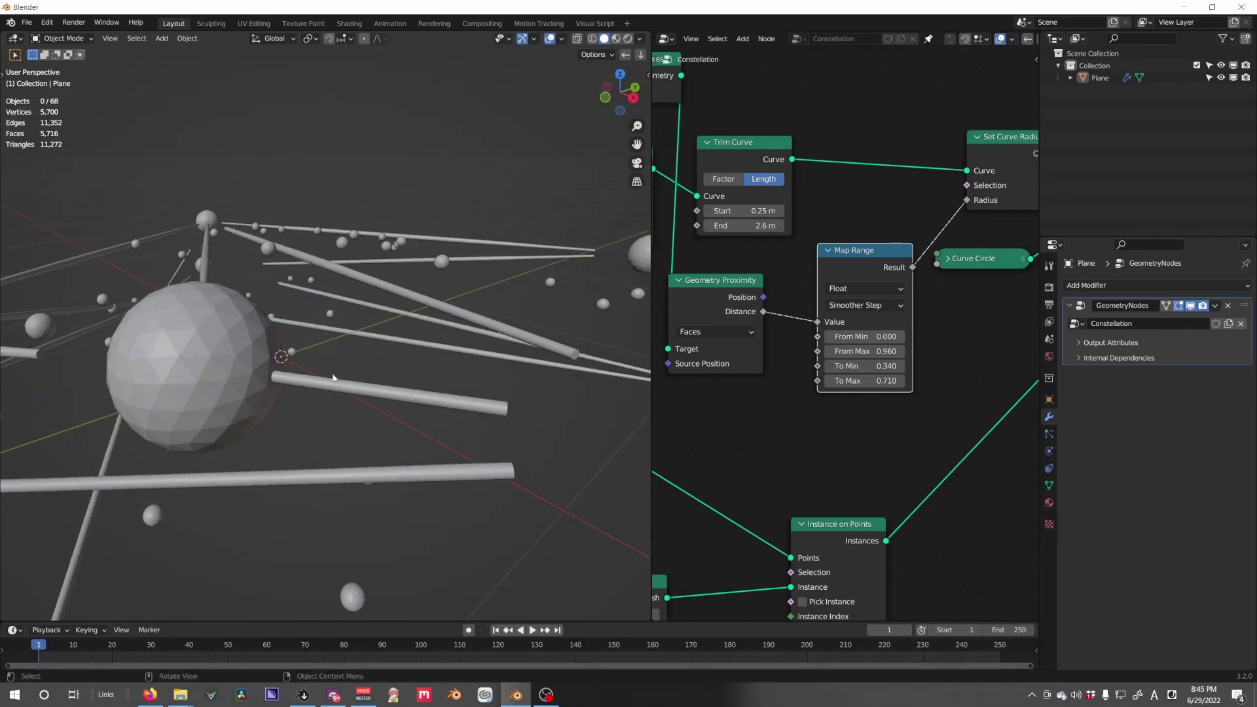
middle_drag(302, 368, 377, 334)
scroll(382, 373, down, 3)
scroll(393, 331, up, 2)
middle_drag(462, 330, 403, 359)
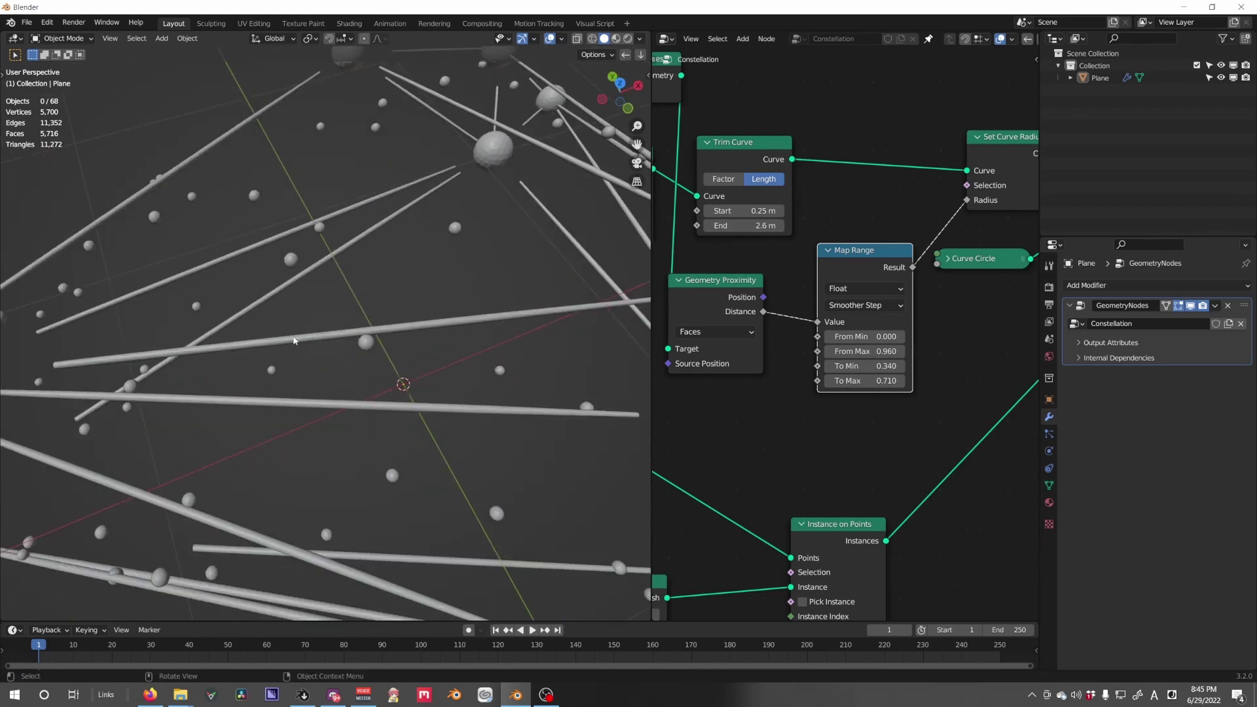
Raise the Map Range node's To Max to 4.29 and From Max to 2.27.
drag(868, 380, 1002, 381)
scroll(438, 402, down, 2)
middle_drag(438, 402, 510, 386)
drag(864, 351, 943, 351)
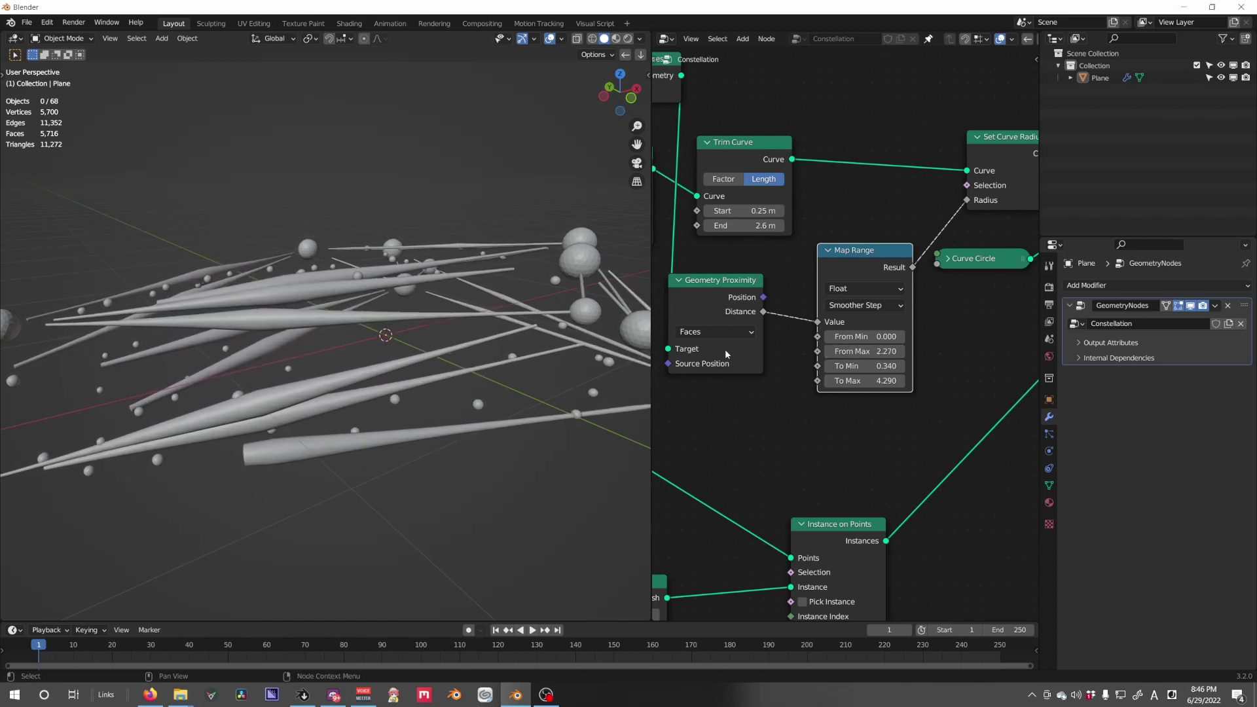
Duplicate the Group Input node and place the copy between Mesh to Curve and the Distribute Points on Faces node below.
scroll(744, 351, down, 8)
middle_drag(764, 352, 984, 426)
scroll(930, 426, down, 4)
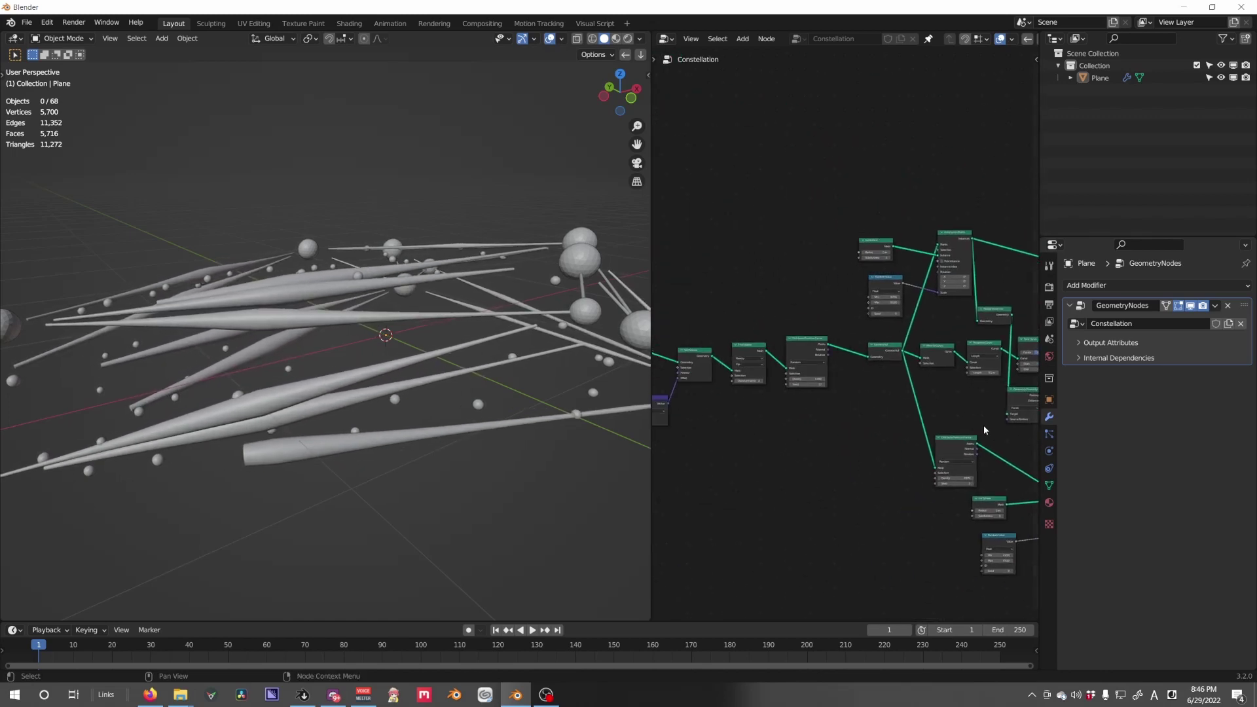
scroll(982, 425, down, 2)
middle_drag(887, 411, 990, 413)
drag(767, 354, 741, 363)
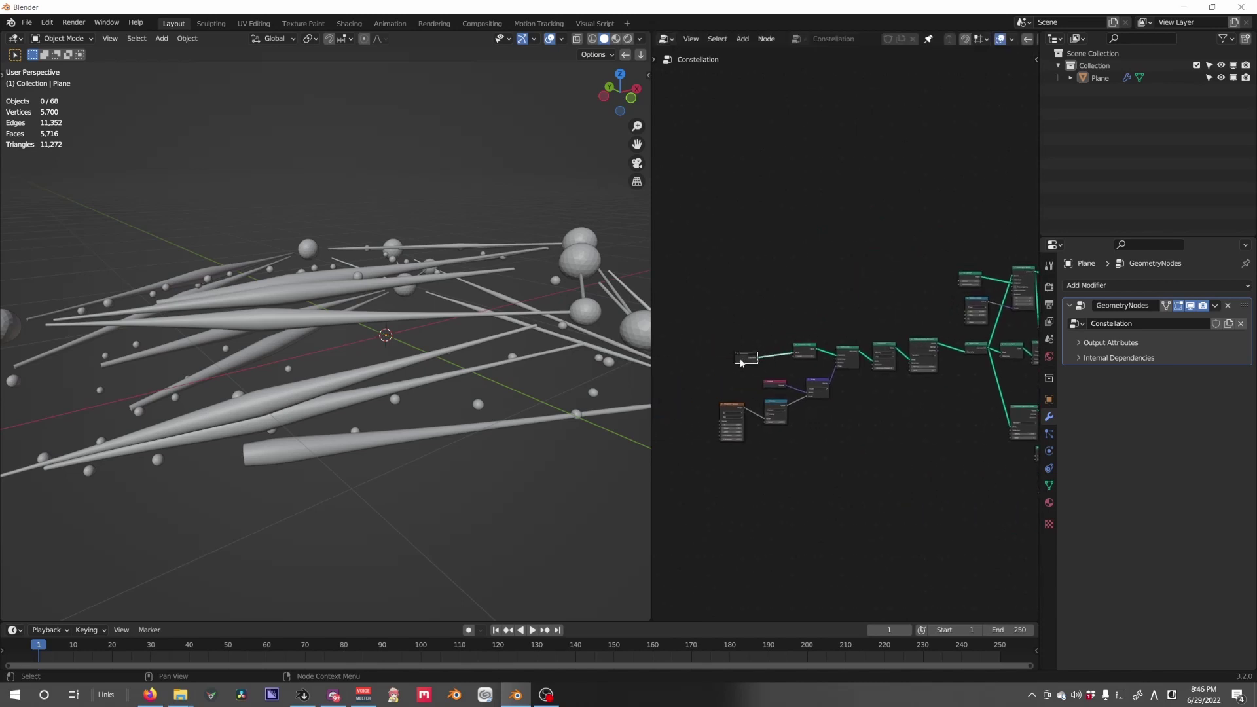
middle_drag(878, 405, 688, 370)
key(shift+d)
click(992, 407)
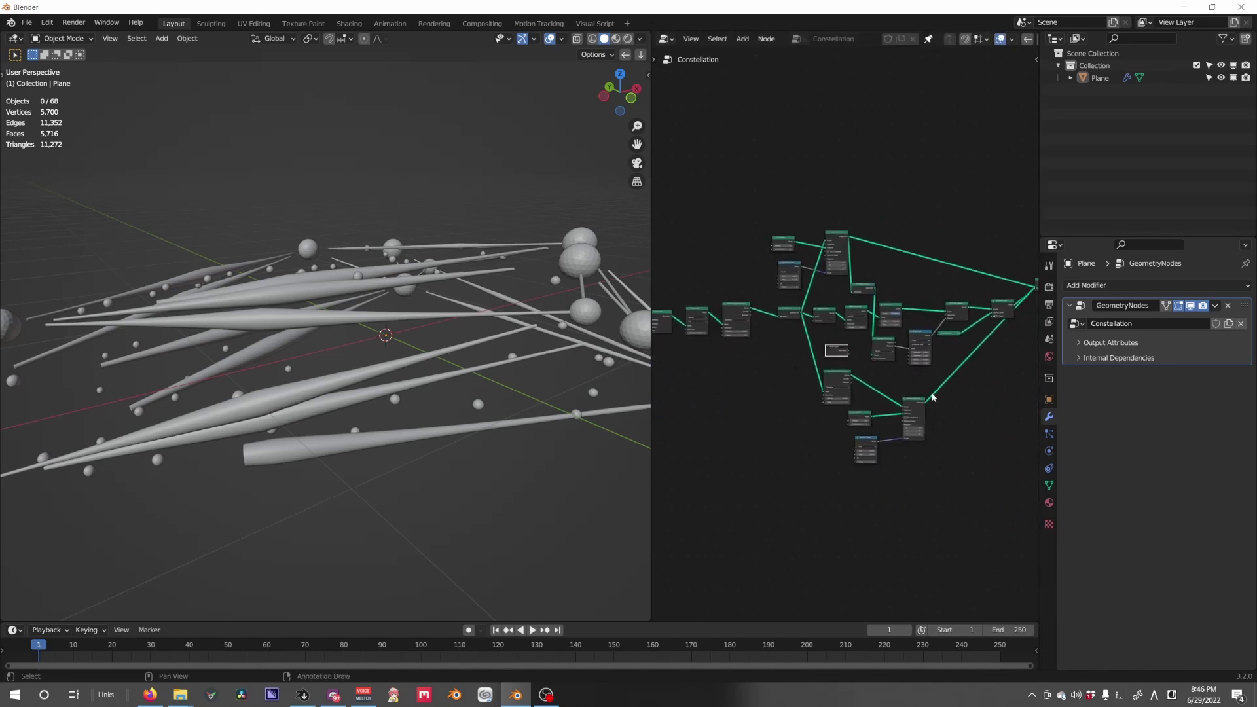
scroll(994, 410, up, 6)
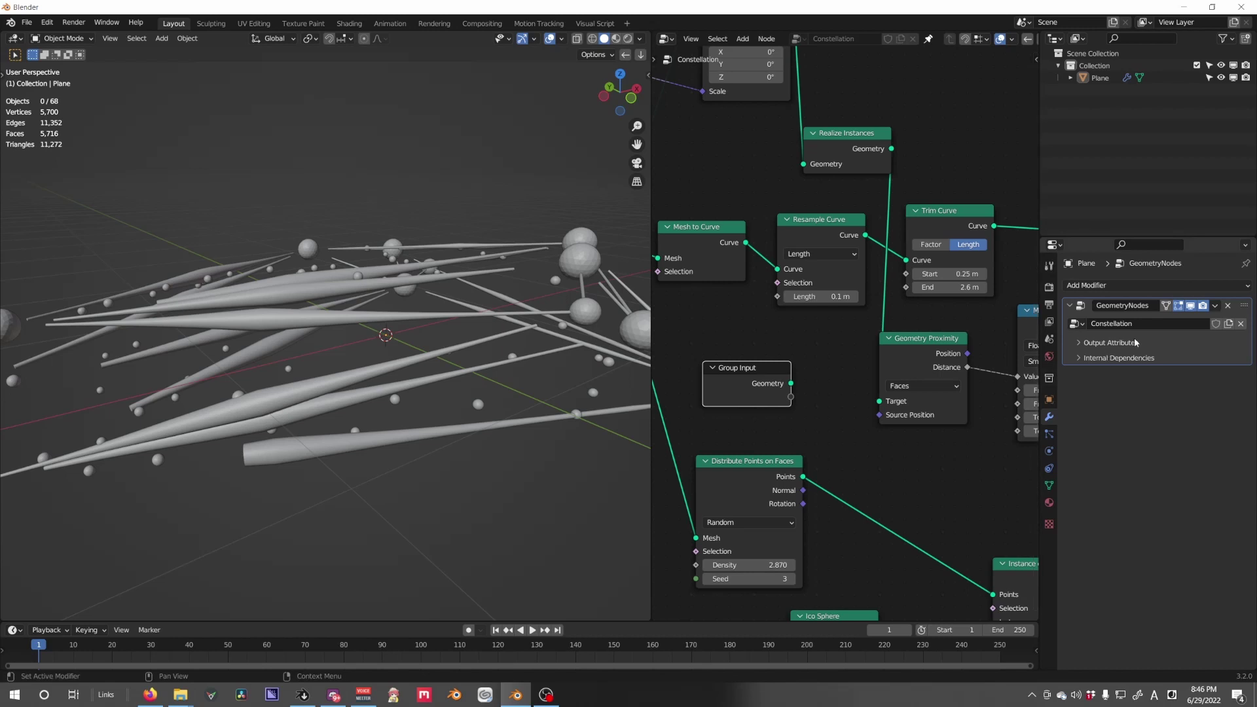
Try exposing the Map Range node's From Min through the duplicated Group Input and adjusting it in the modifier.
middle_drag(1002, 420, 987, 416)
drag(1002, 386, 773, 395)
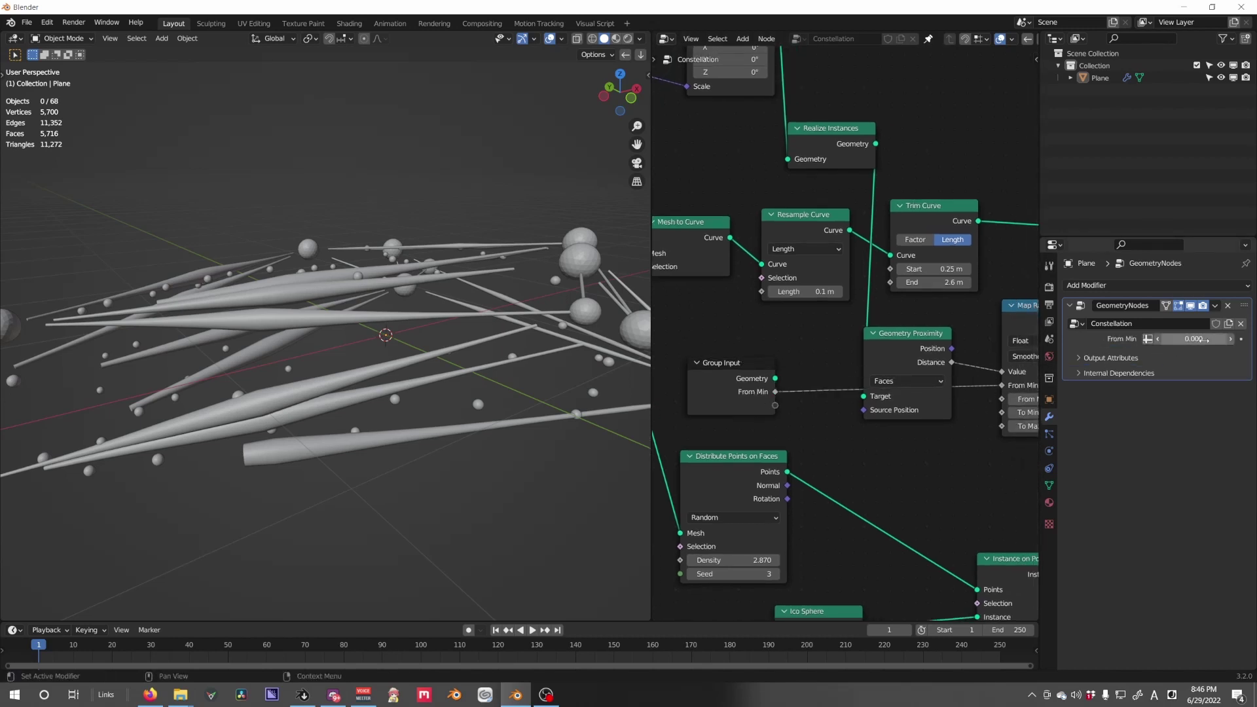
drag(1203, 340, 1243, 340)
key(ctrl+z)
key(ctrl+z)
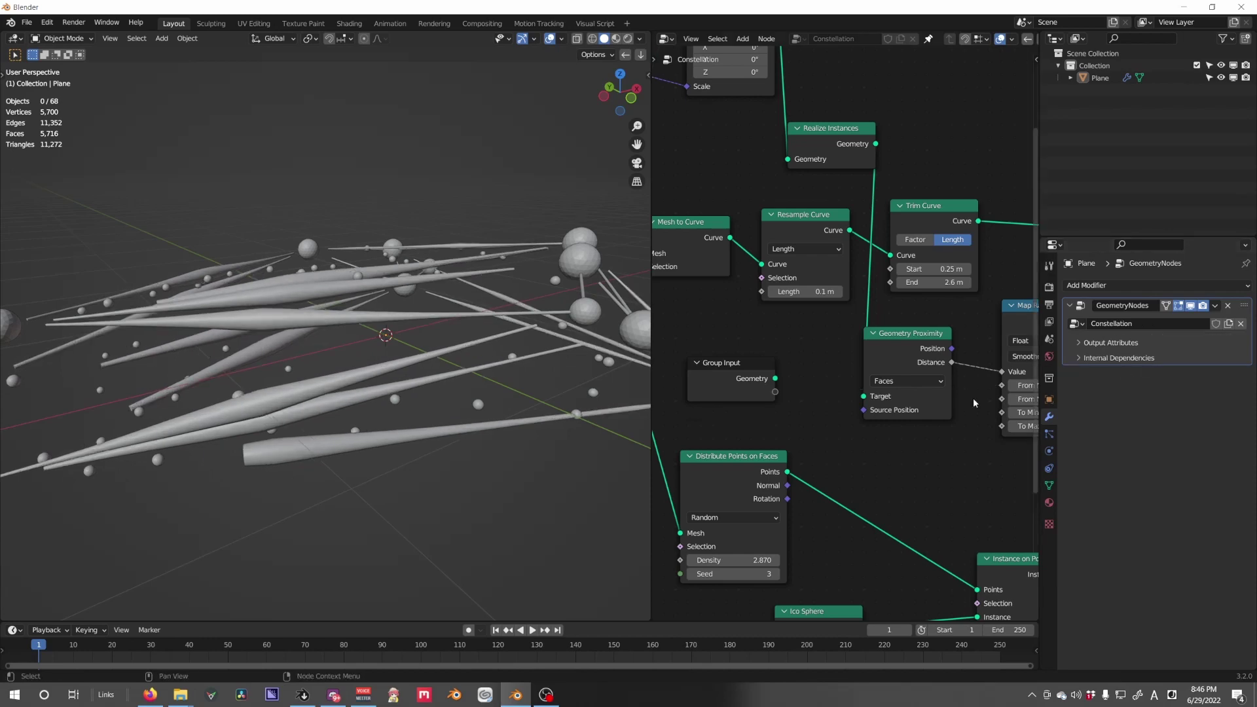
Set the Map Range node's From Max to 1.67, To Min to 0.14 and To Max to 1.02.
scroll(848, 435, down, 9)
middle_drag(899, 413, 812, 398)
scroll(854, 404, up, 14)
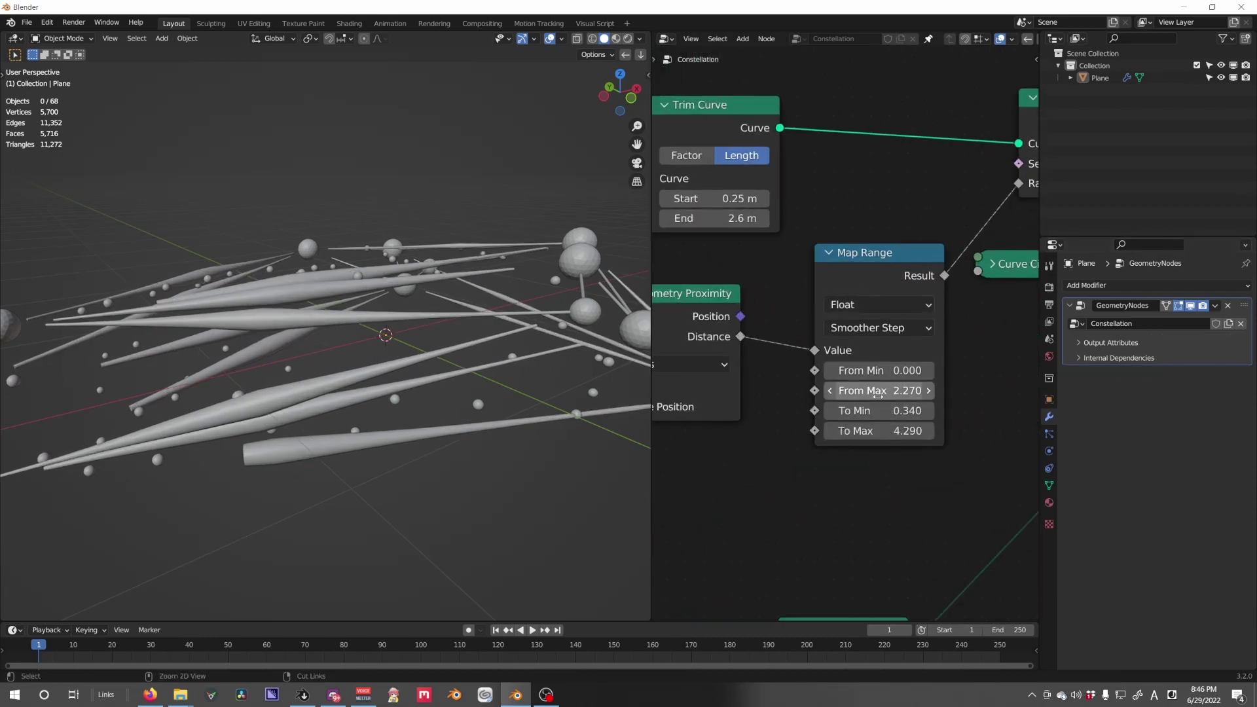
mouse_move(878, 396)
mouse_down()
mouse_move(903, 397)
mouse_move(877, 431)
mouse_move(708, 431)
mouse_move(875, 392)
mouse_up()
key(ctrl+z)
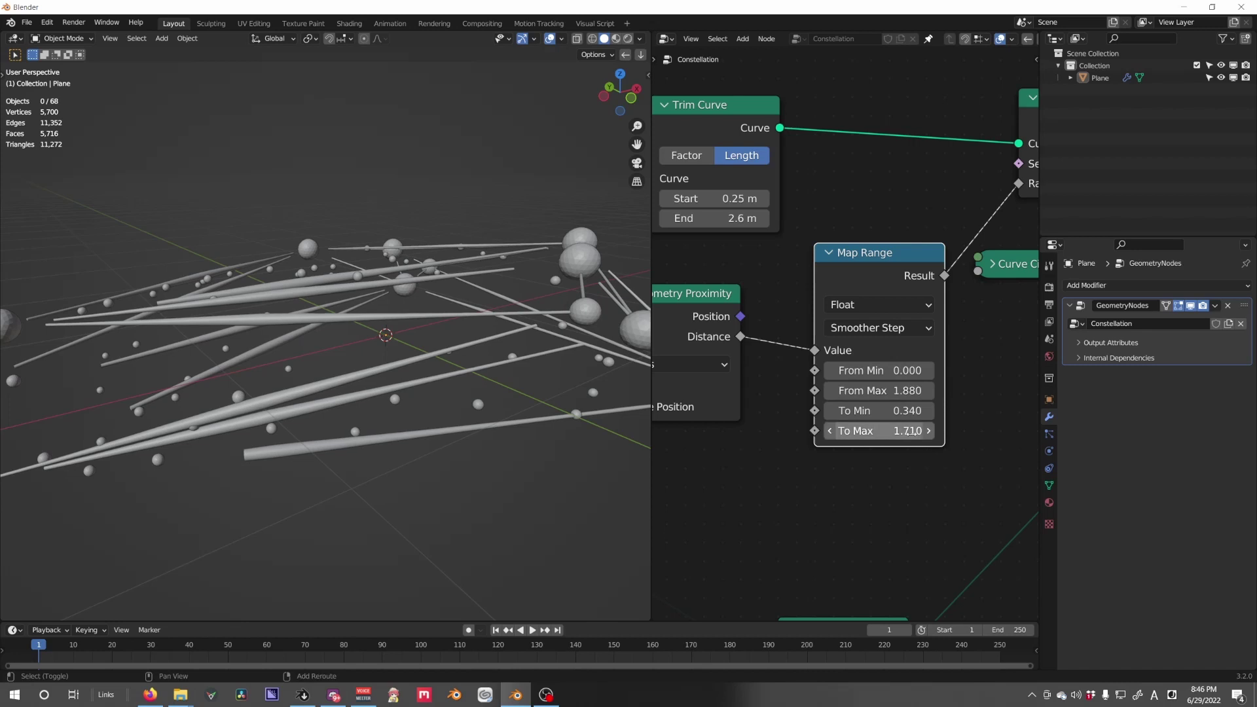
drag(914, 432, 845, 391)
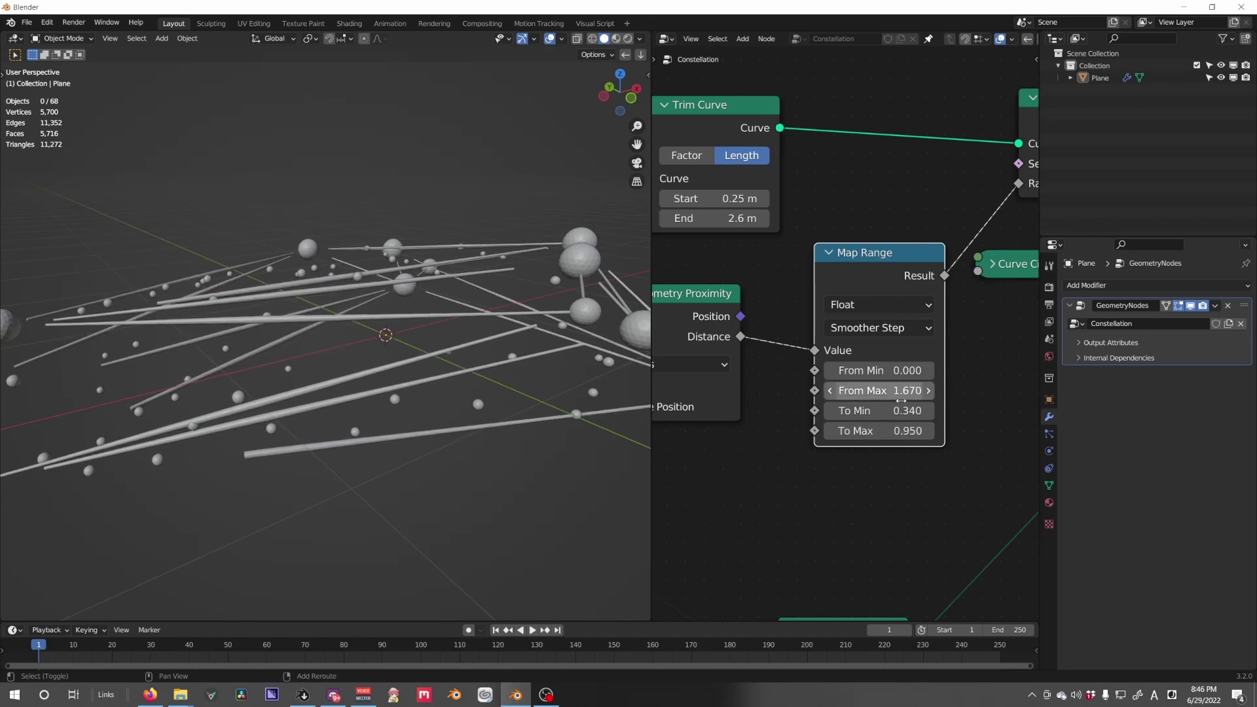
mouse_move(897, 425)
mouse_down()
mouse_move(917, 424)
mouse_move(886, 410)
mouse_up()
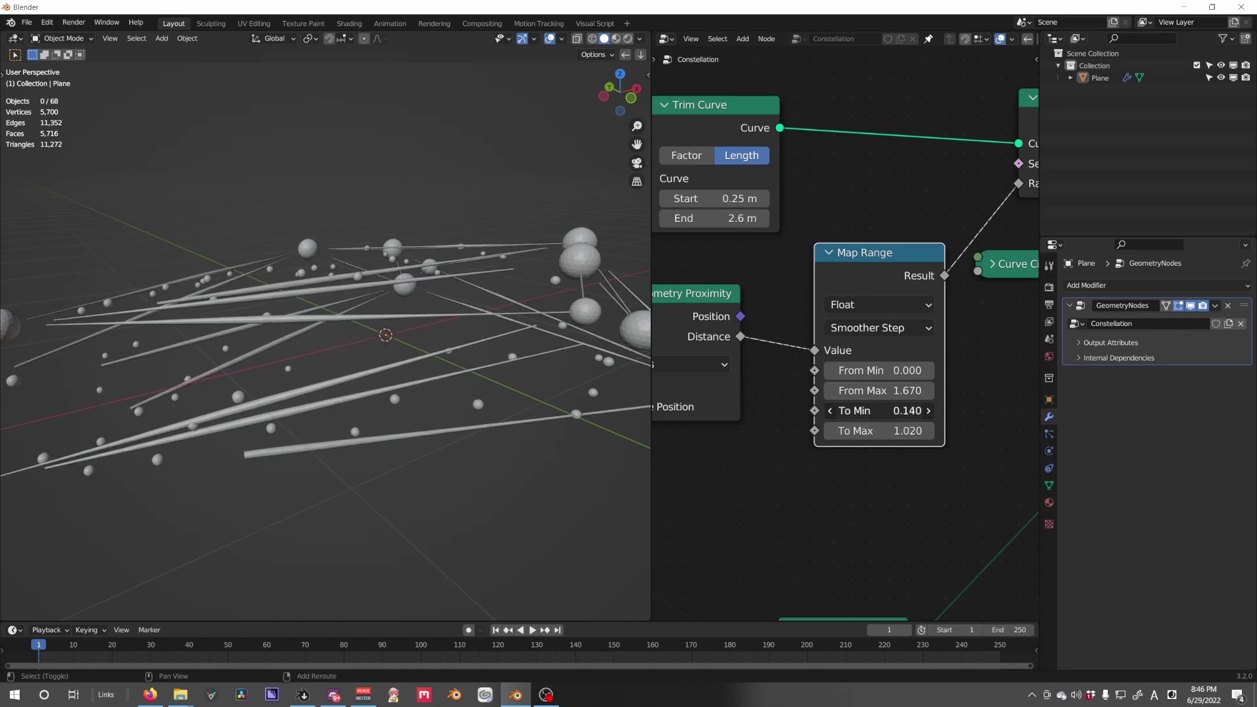
middle_drag(367, 282, 461, 346)
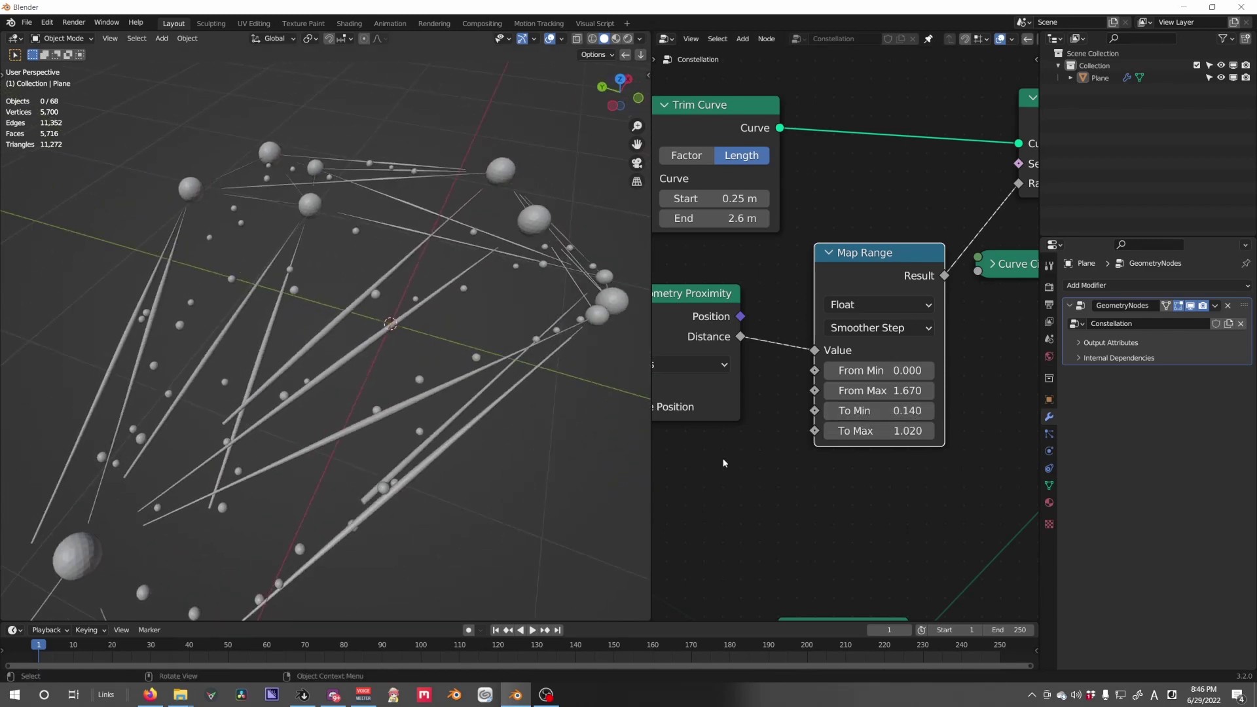
Create a new material named Glow on the plane, with a red Emission shader as its surface.
scroll(935, 397, down, 5)
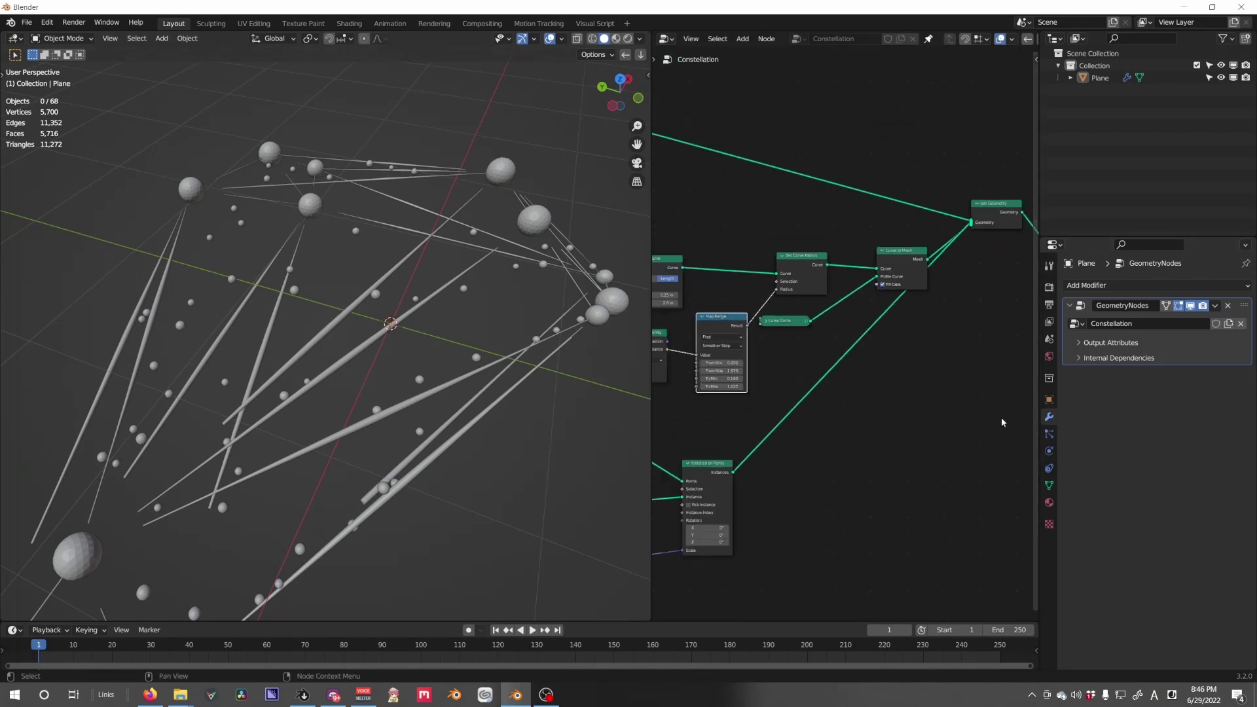
ctrl+scroll(935, 398, right, 2)
click(1049, 503)
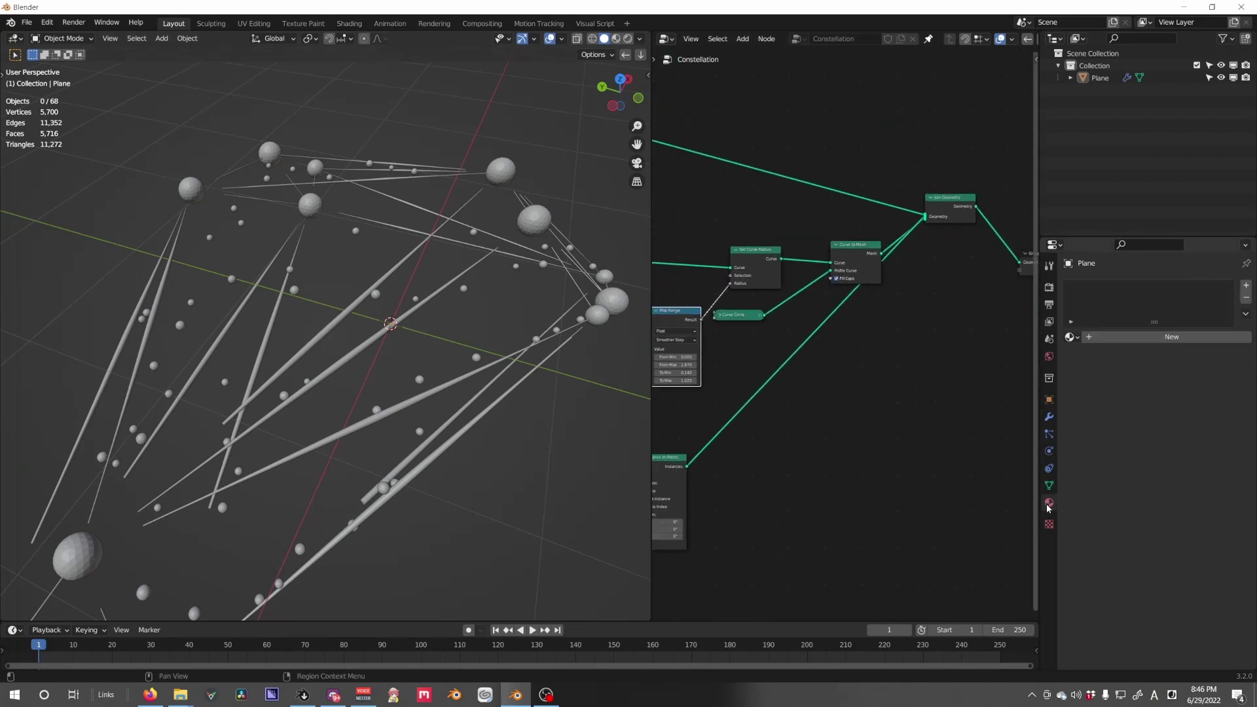
click(1118, 342)
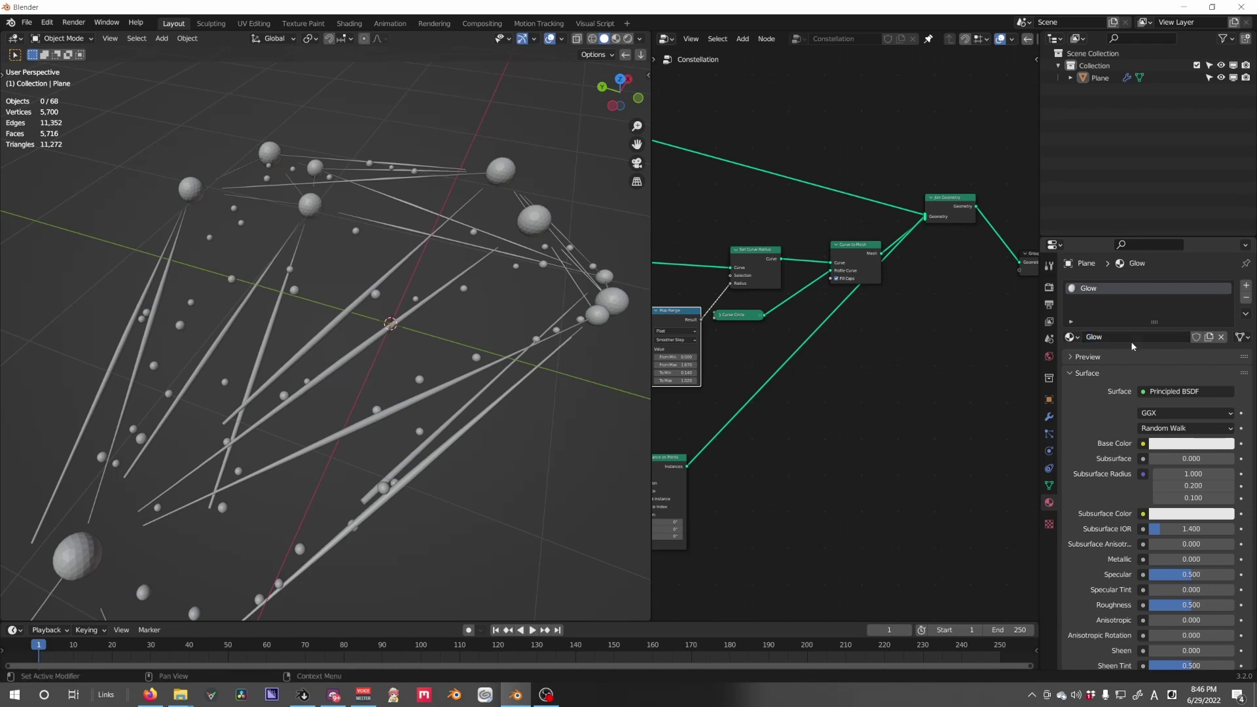
click(1159, 392)
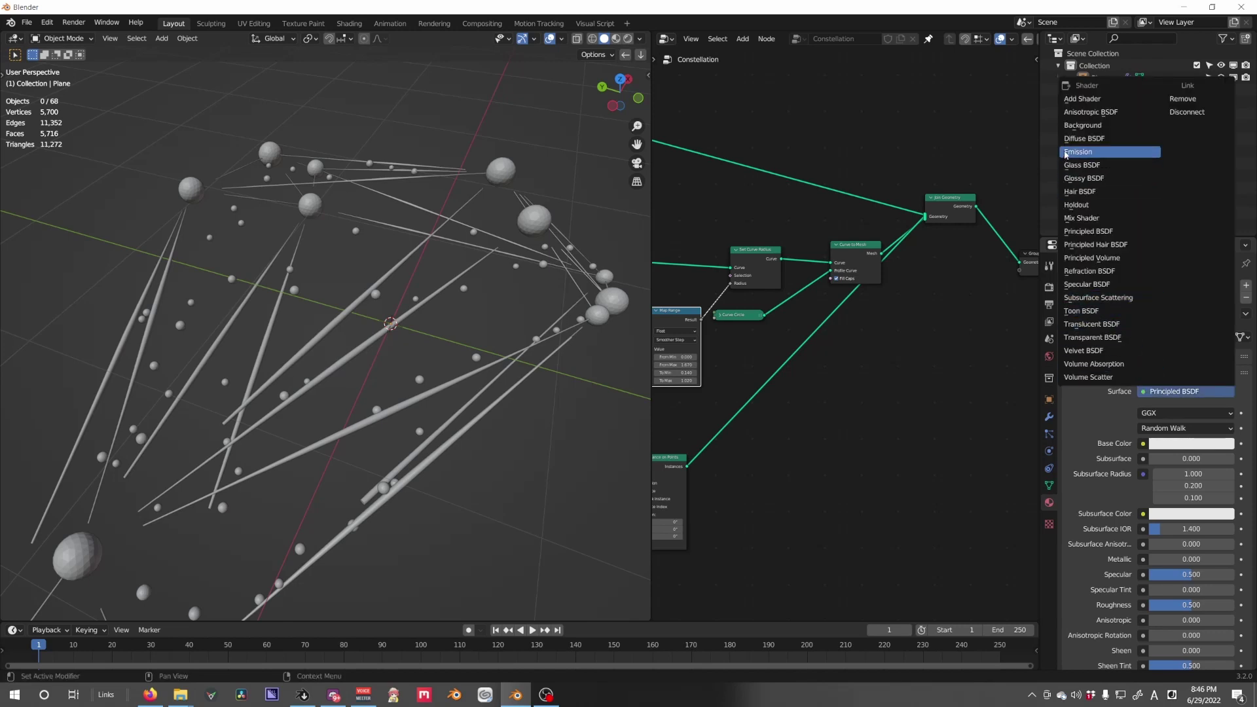
click(1078, 152)
click(1192, 413)
click(1169, 327)
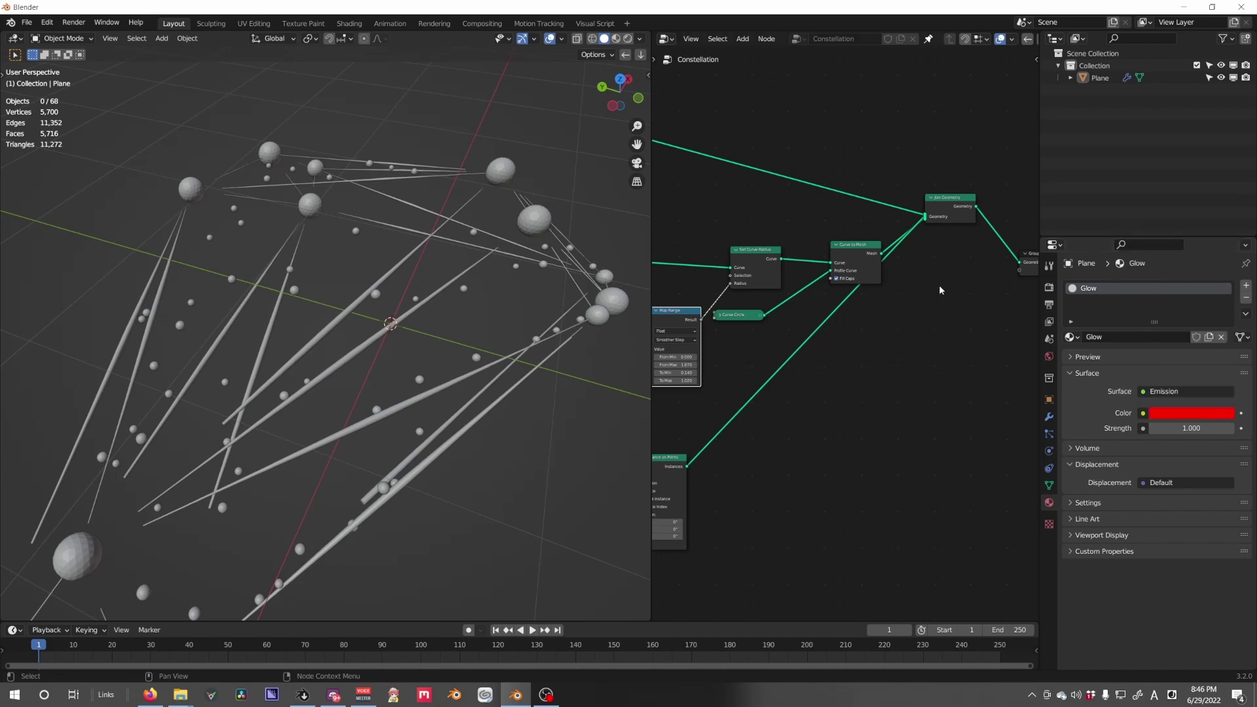
Insert a Set Material node between Join Geometry and Group Output and assign the Glow material to it.
middle_drag(929, 289, 777, 333)
drag(887, 298, 990, 293)
click(929, 235)
key(shift+a)
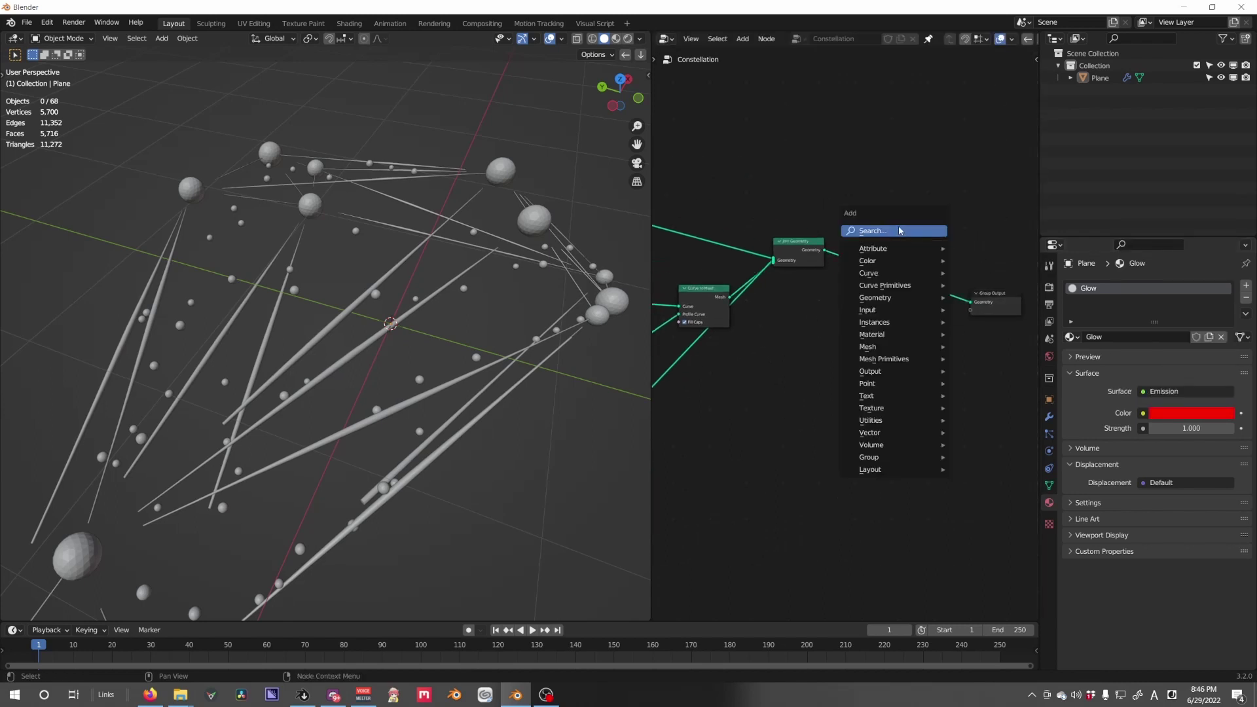
click(916, 229)
key(Escape)
key(shift+a)
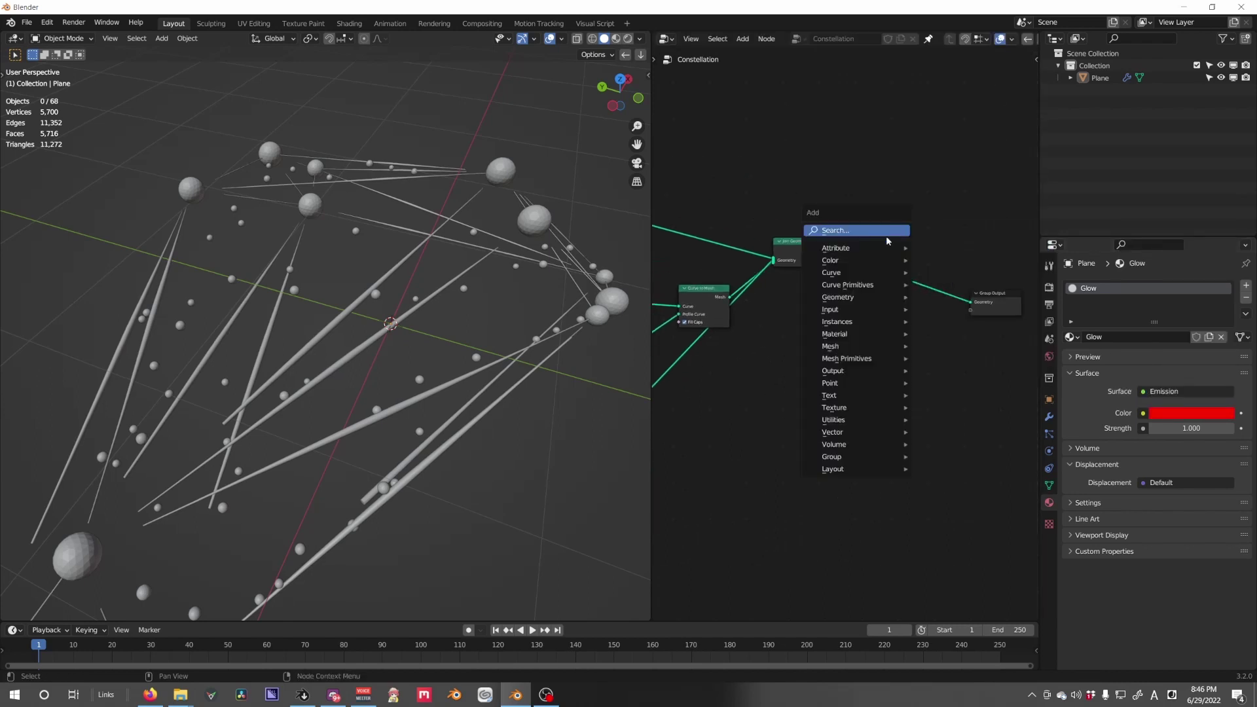
click(951, 381)
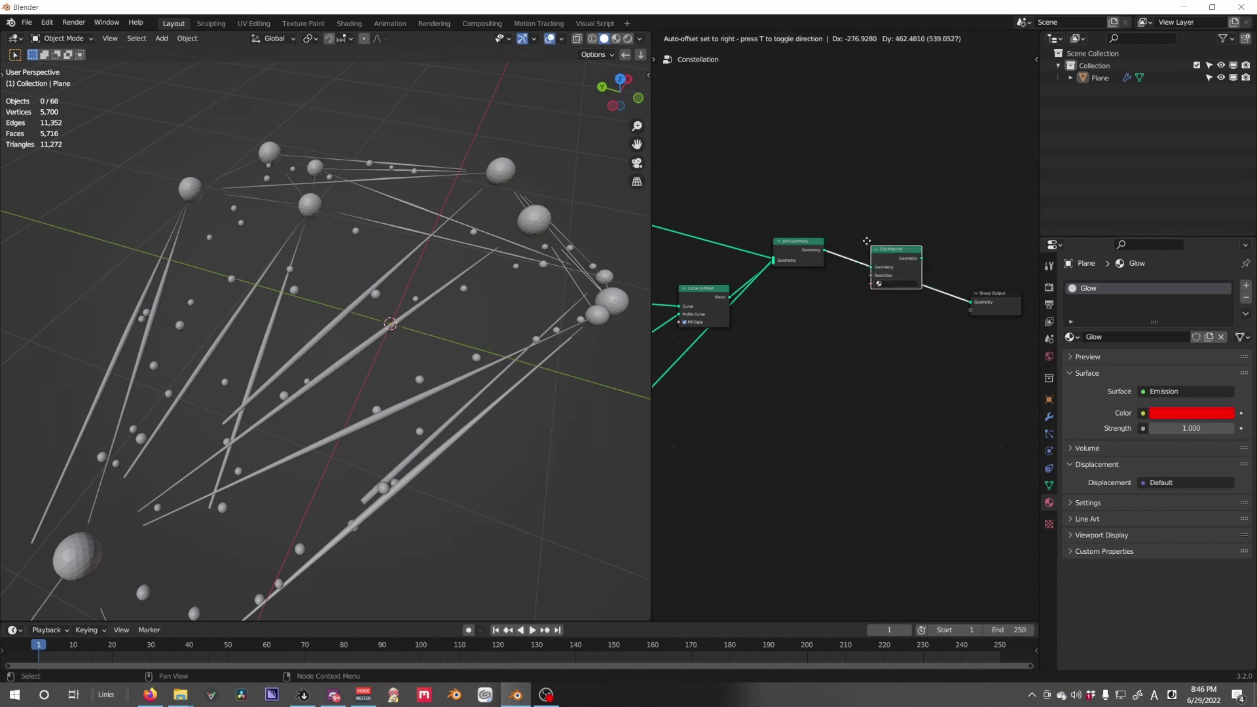
click(889, 275)
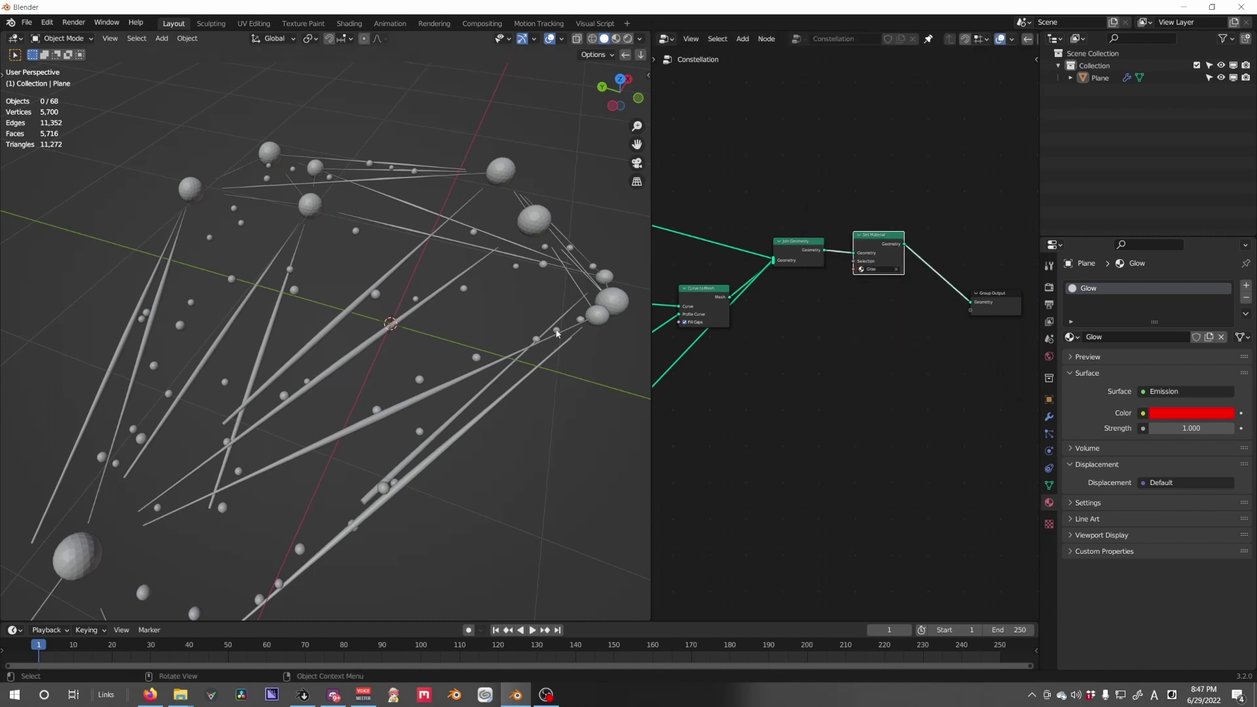
Show the viewport in Material Preview shading and inspect the constellation's material from a lower angle.
key(z)
click(522, 401)
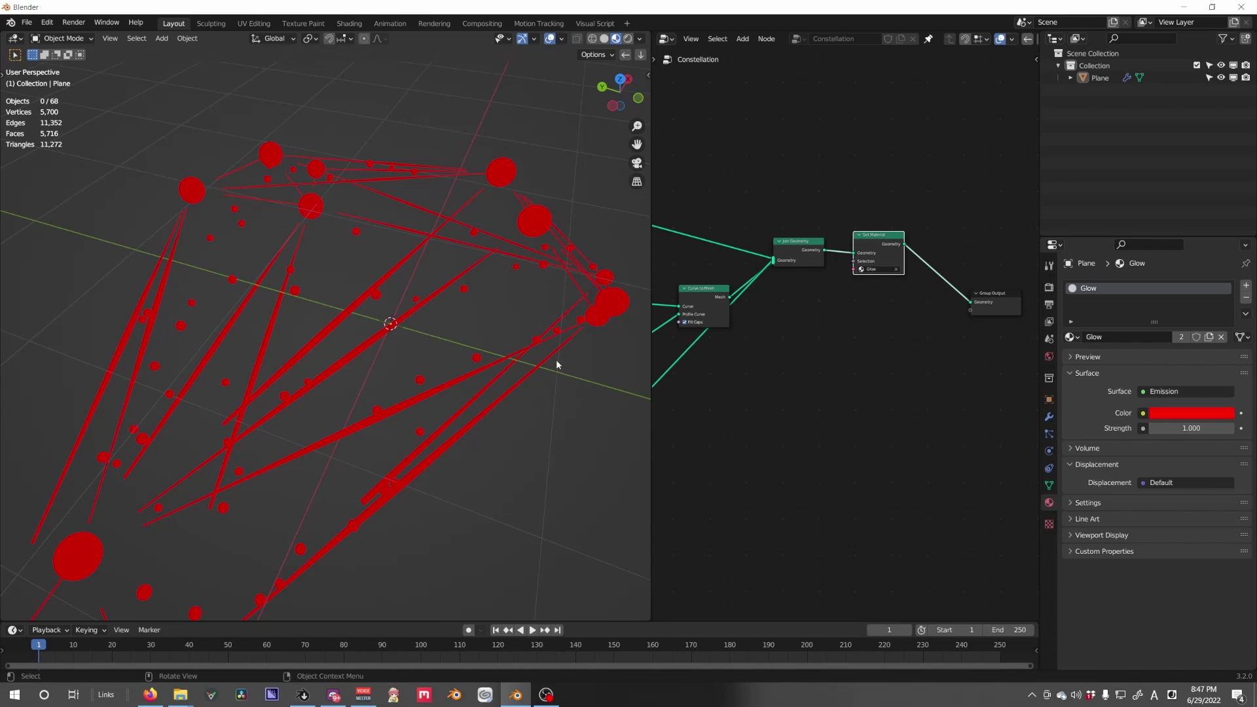
mouse_move(638, 275)
middle_down()
mouse_move(527, 321)
mouse_move(547, 286)
middle_up()
key(z)
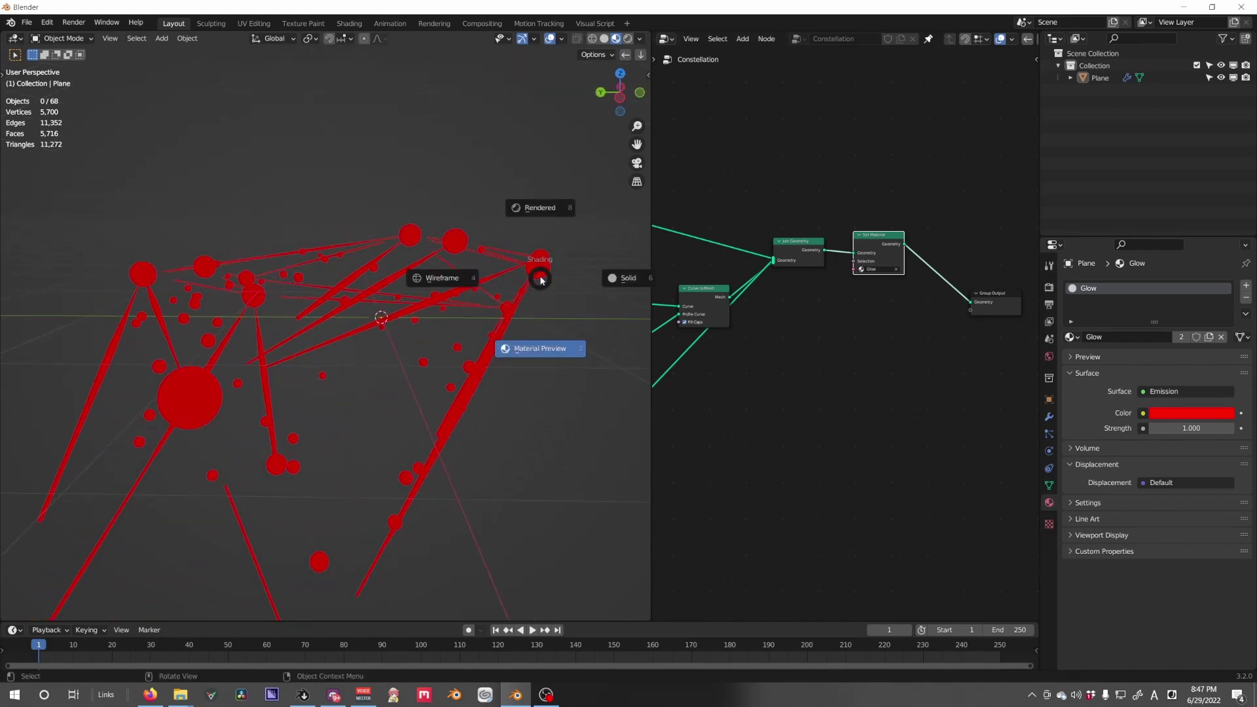
click(543, 317)
Change the render engine to Eevee with Bloom enabled and display the viewport in Rendered shading.
click(1049, 287)
click(1195, 285)
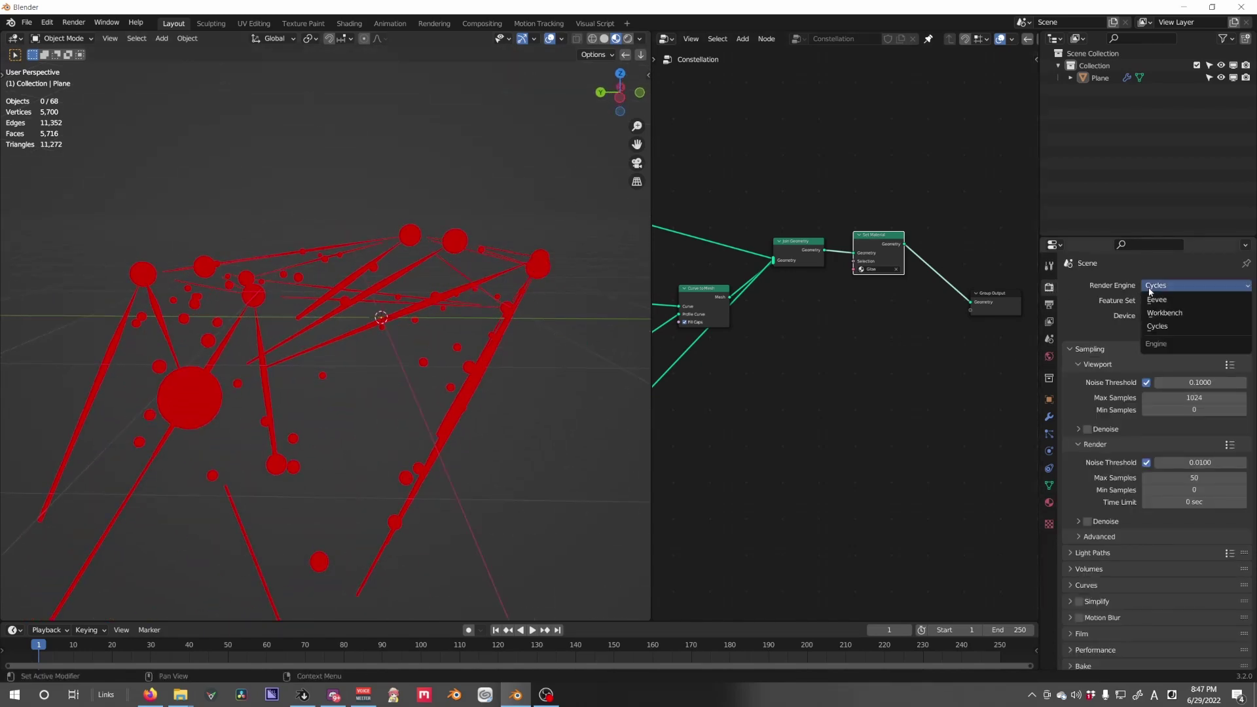
key(z)
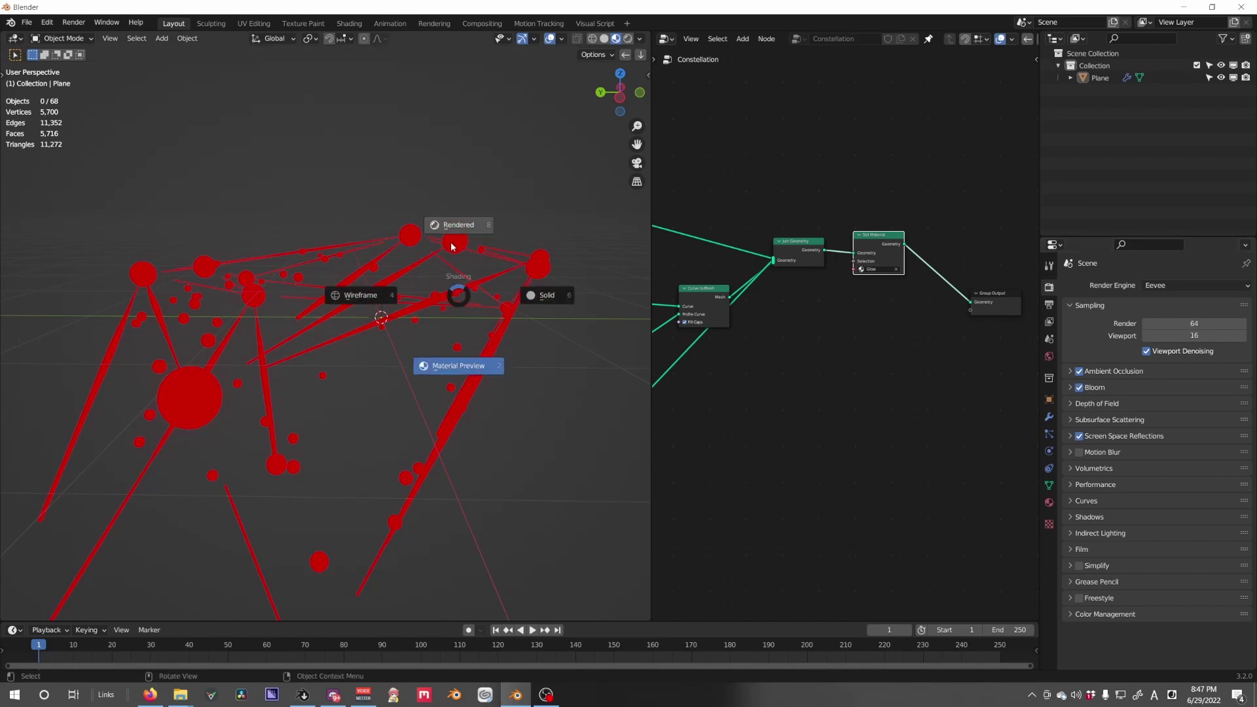
click(458, 239)
Set the world background color to black and hide the viewport overlays.
click(1049, 356)
click(1201, 364)
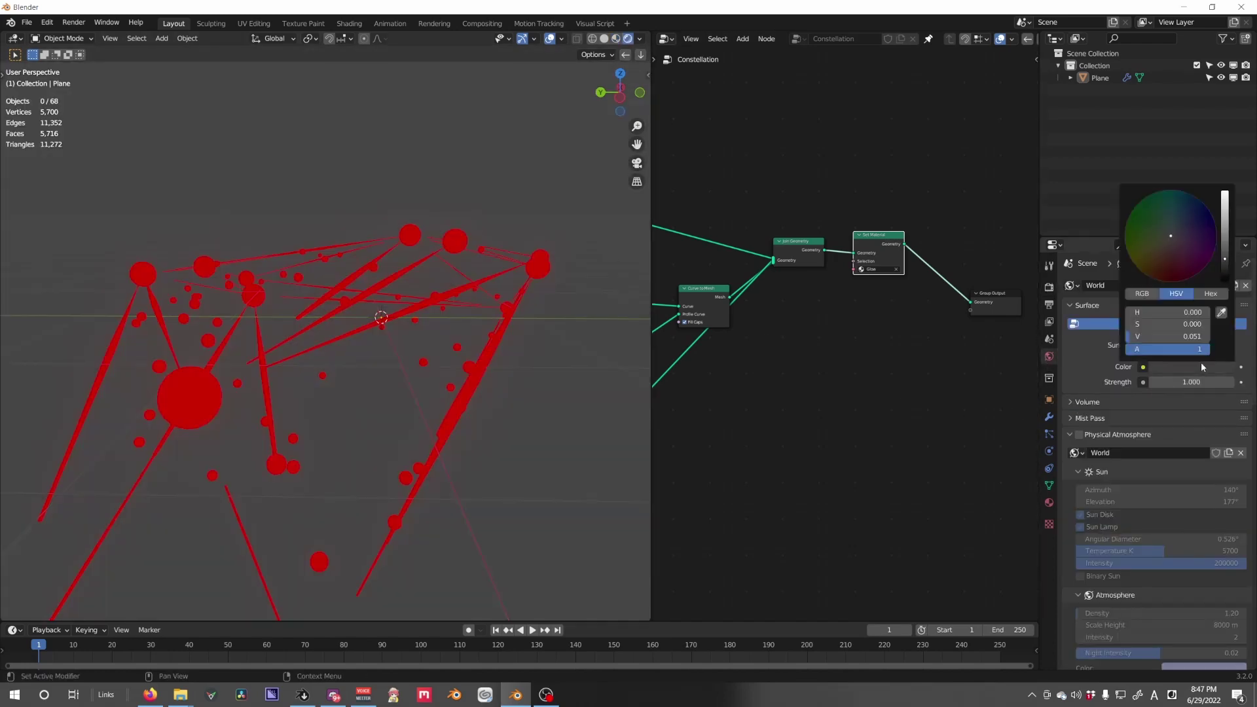
drag(1226, 256, 1229, 283)
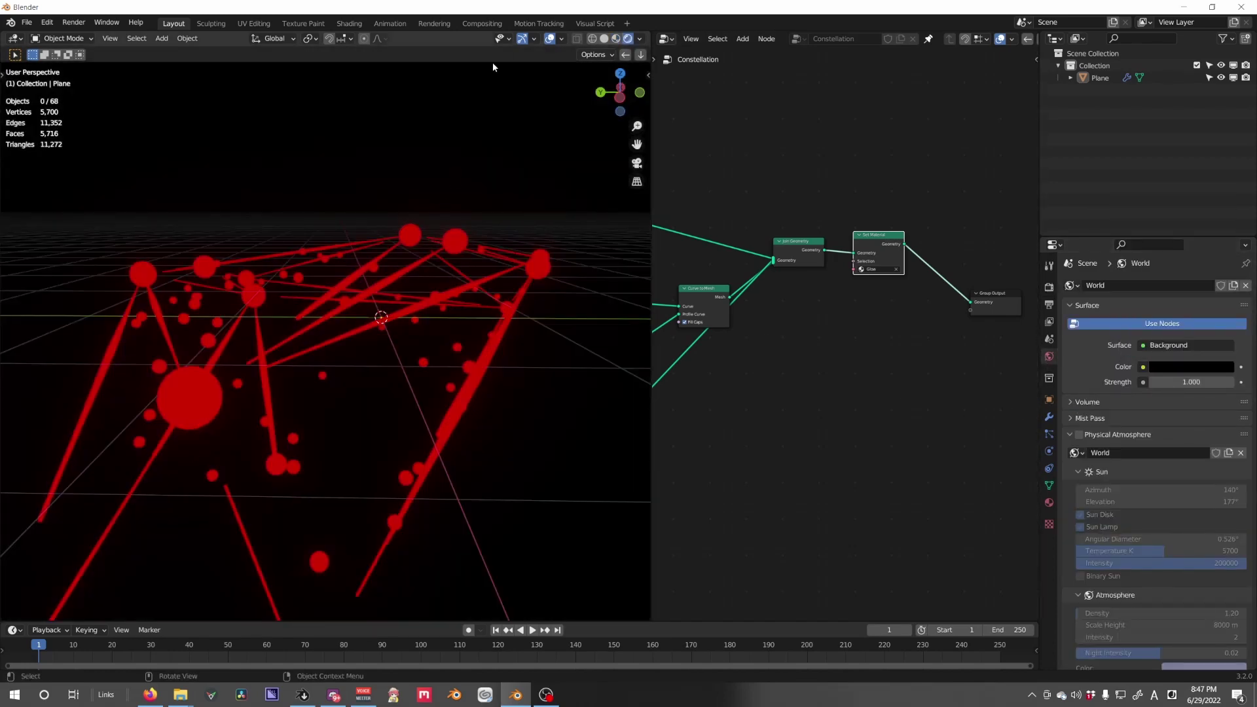
click(549, 39)
middle_drag(484, 332, 851, 450)
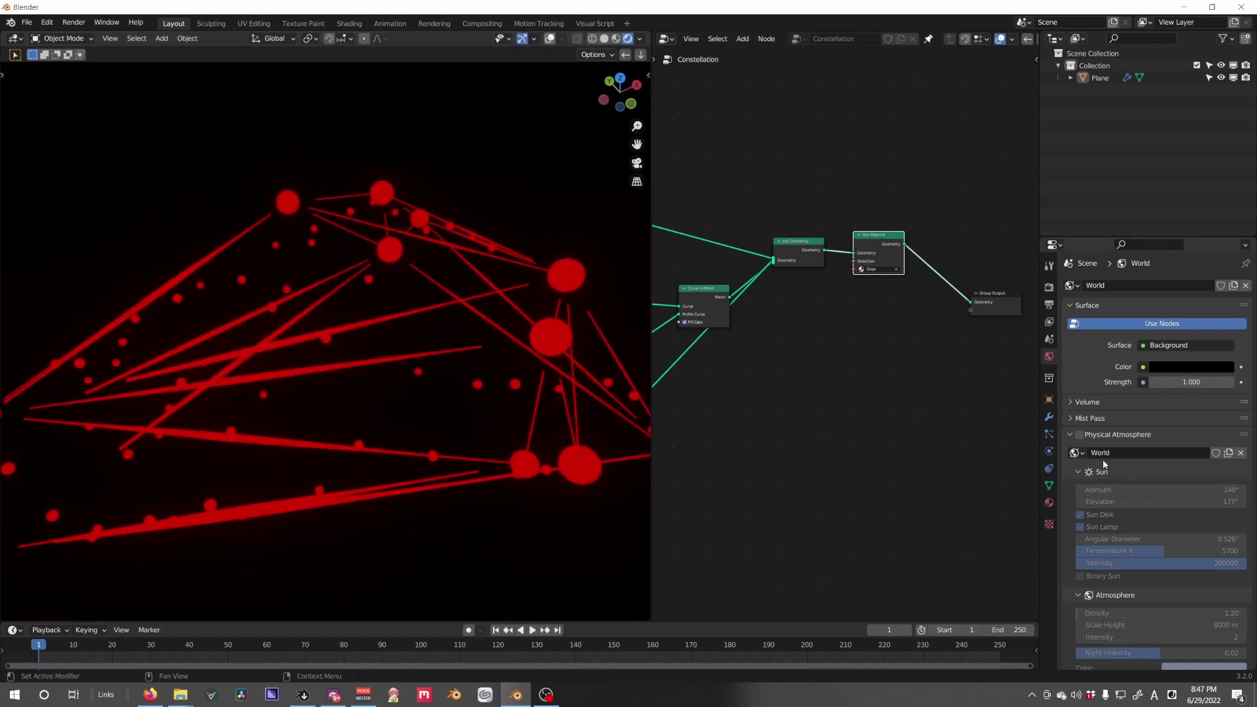
Set the Bloom threshold to 0.350 in the Eevee render settings.
click(1104, 435)
drag(1038, 376, 1050, 289)
click(1049, 287)
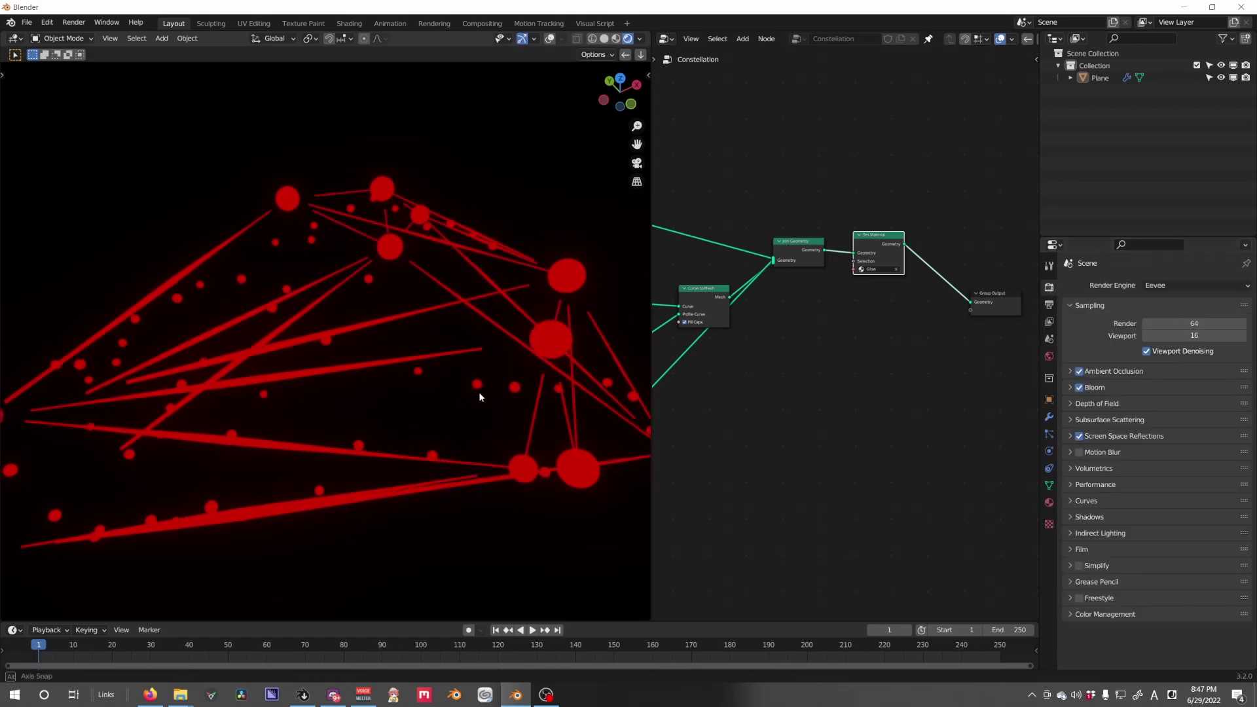
middle_drag(478, 392, 503, 425)
click(1107, 387)
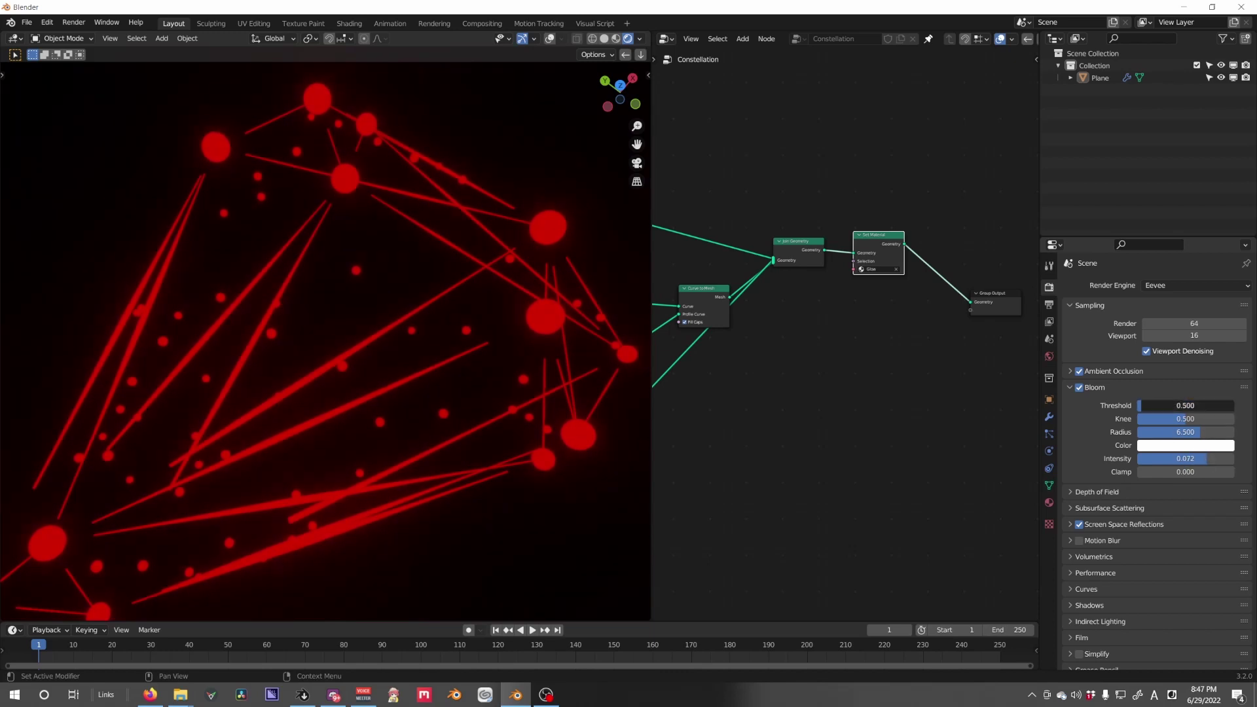
middle_drag(373, 409, 531, 462)
Raise the Seed of the Distribute Points on Faces node after Triangulate to 22.
scroll(913, 384, down, 8)
middle_drag(786, 386, 910, 408)
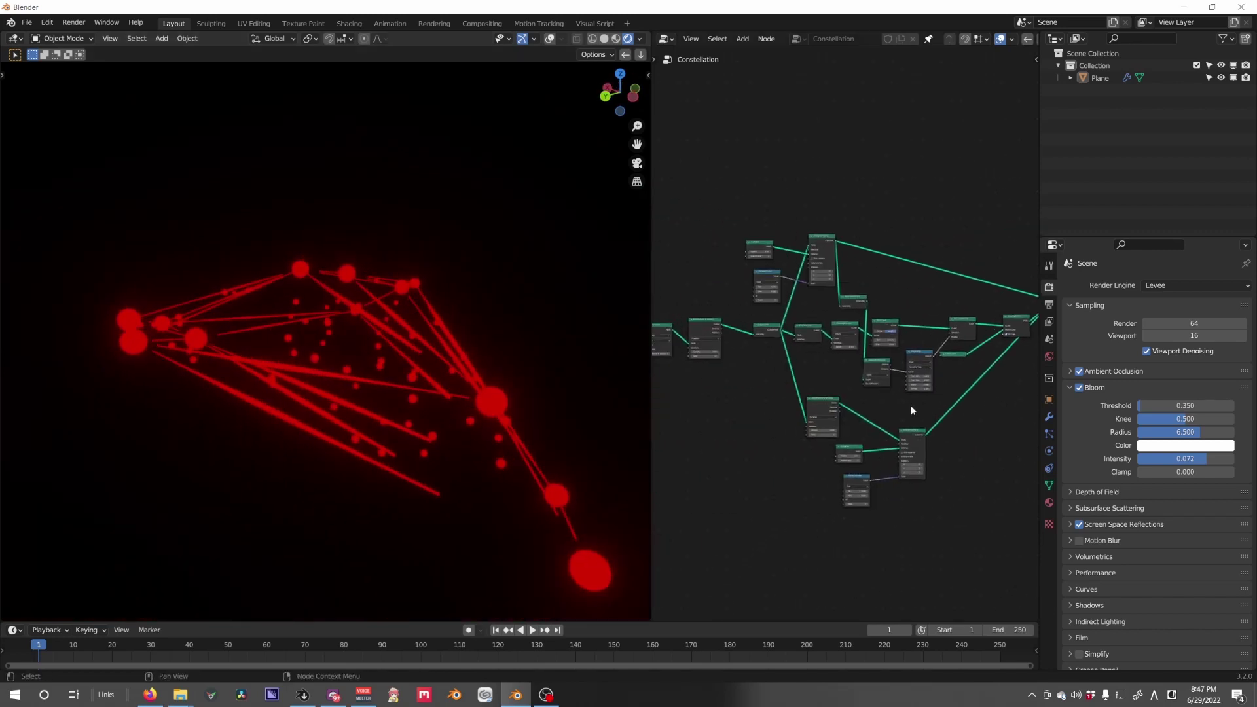
scroll(822, 402, up, 9)
middle_drag(822, 397, 868, 390)
middle_drag(756, 363, 870, 373)
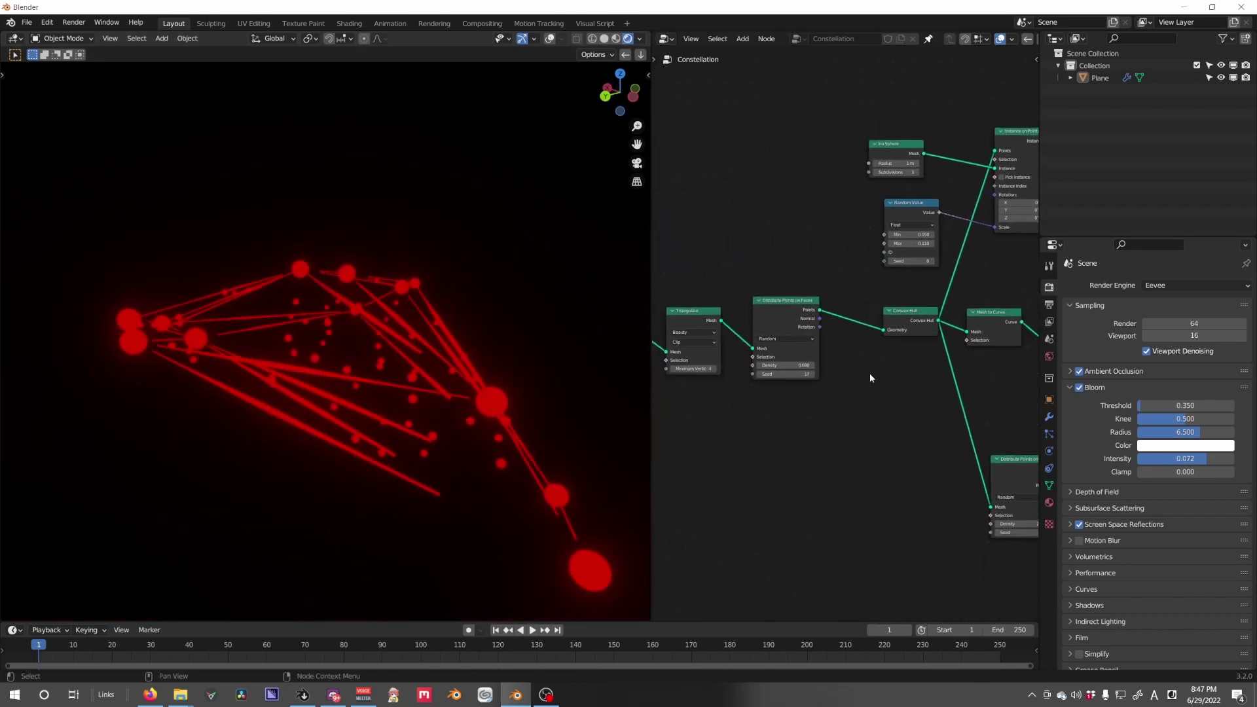
middle_drag(772, 391, 828, 401)
scroll(831, 403, up, 4)
click(874, 402)
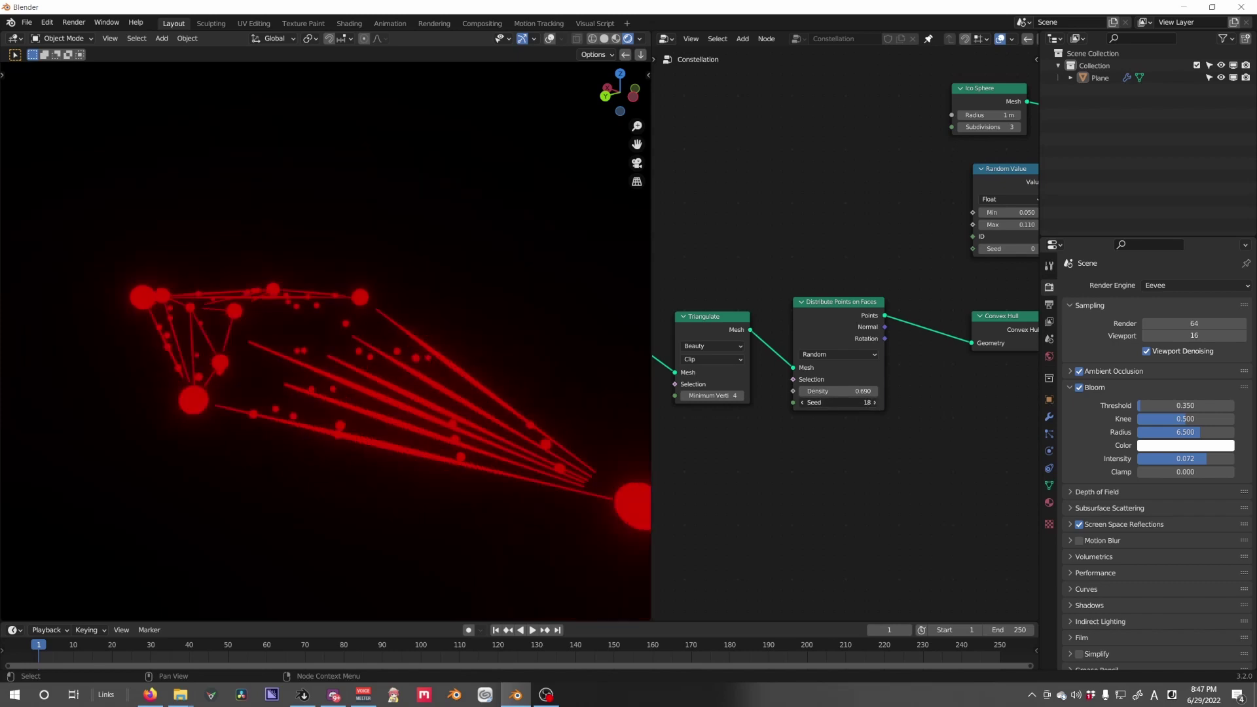
click(873, 402)
click(874, 403)
click(874, 402)
click(874, 402)
middle_drag(597, 394, 532, 445)
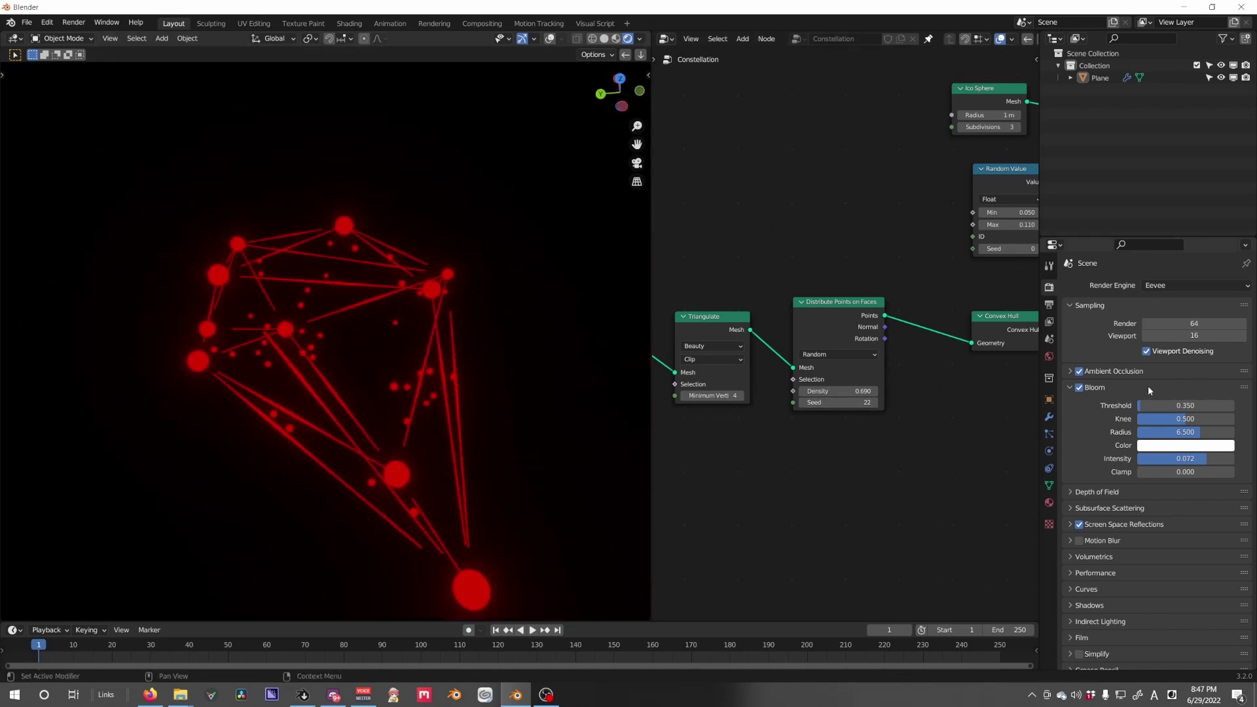
Raise the Seed of the Distribute Points on Faces node feeding the Convex Hull to 28.
click(1050, 417)
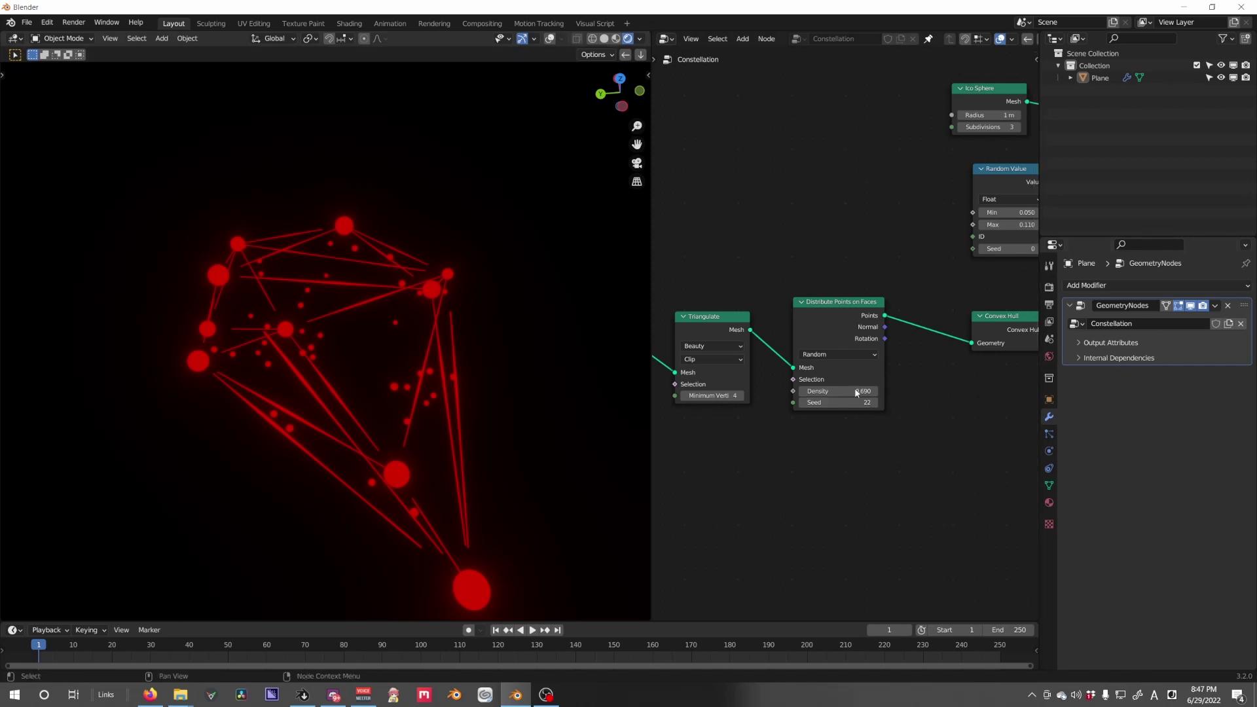
click(875, 403)
click(874, 403)
click(874, 402)
click(874, 403)
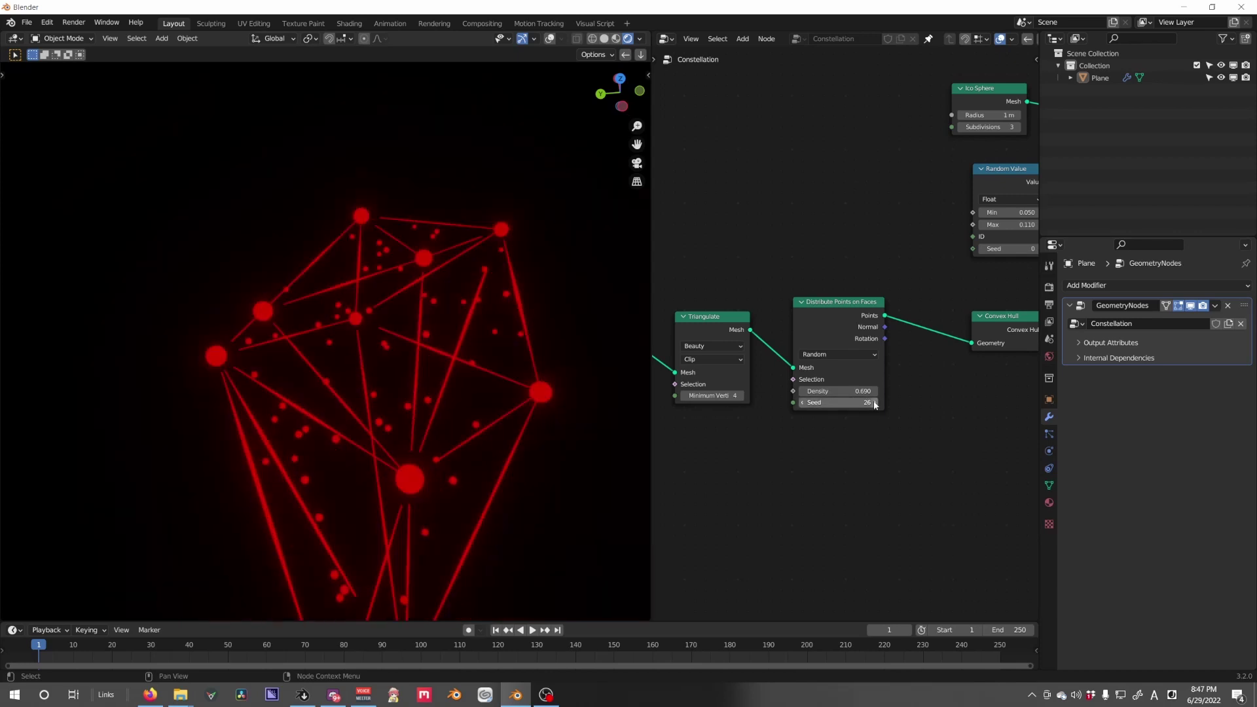
click(875, 403)
click(875, 402)
Set the Multiply node's value, which scales the normal displacement, to 3.800.
scroll(953, 394, down, 2)
scroll(953, 394, up, 3)
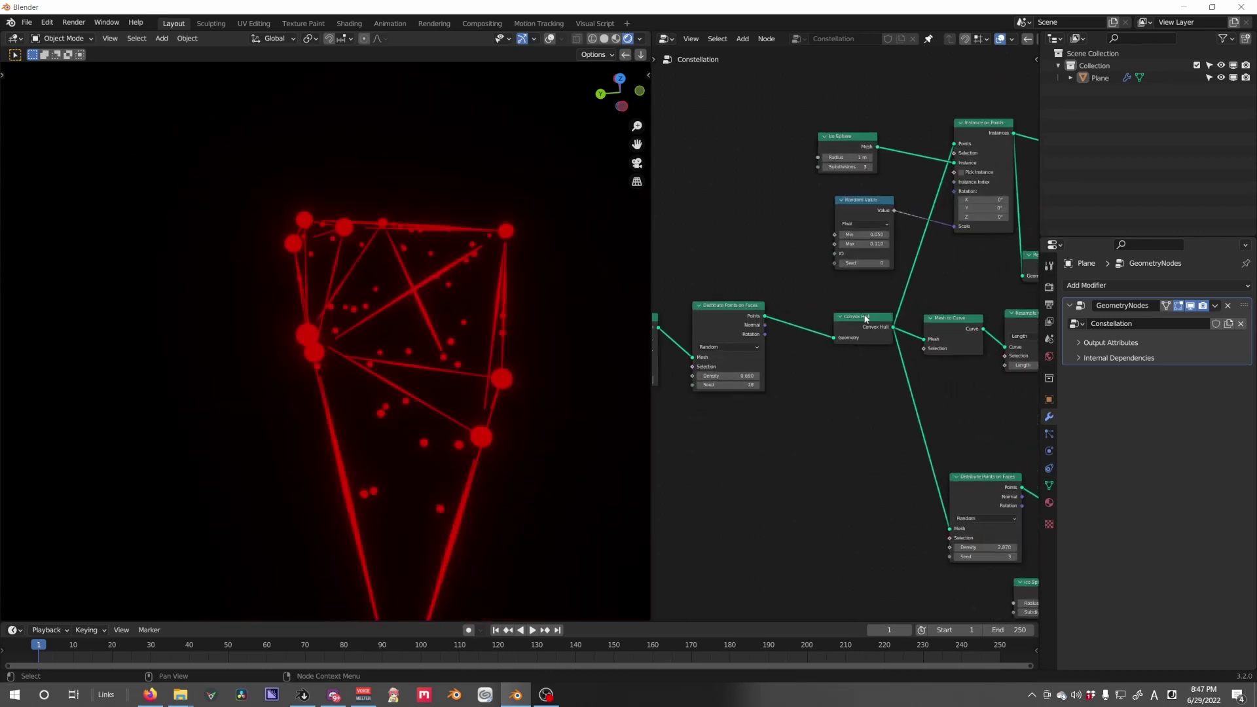
scroll(425, 368, down, 3)
middle_drag(425, 368, 432, 320)
scroll(818, 422, down, 3)
scroll(819, 424, up, 4)
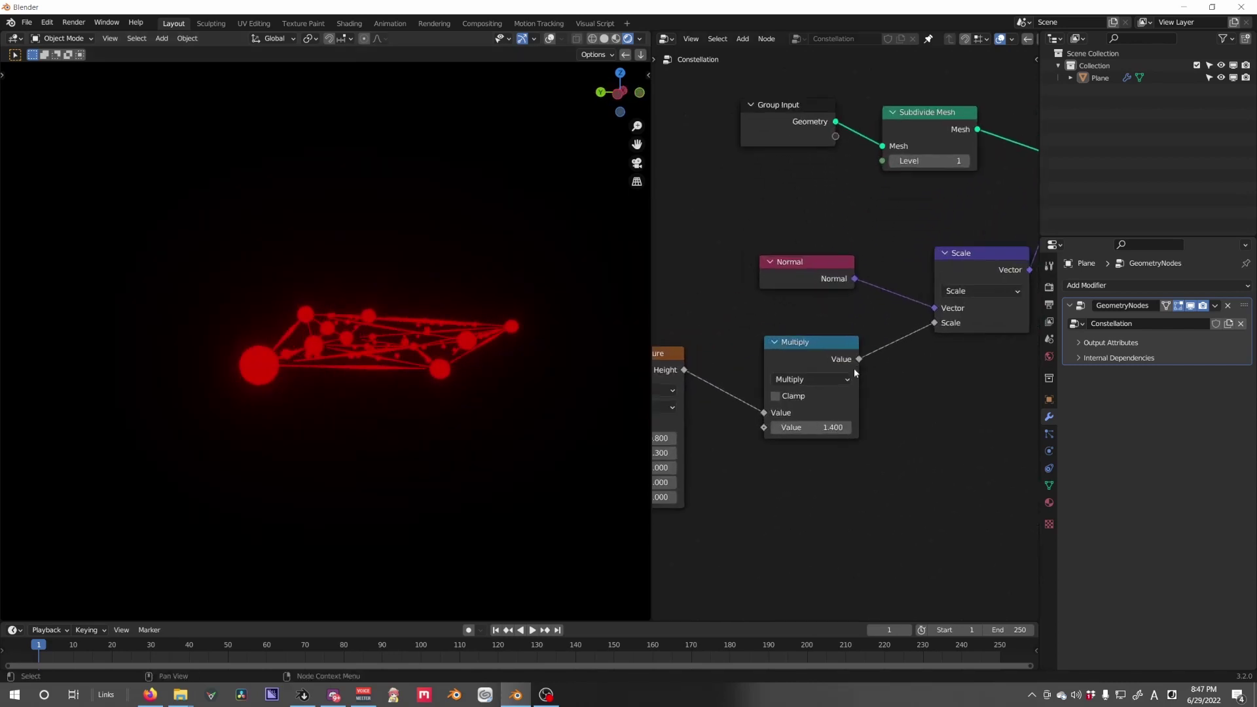
drag(818, 427, 912, 426)
scroll(459, 370, down, 4)
middle_drag(406, 360, 335, 351)
mouse_move(812, 427)
mouse_down()
mouse_move(828, 427)
mouse_move(796, 427)
mouse_up()
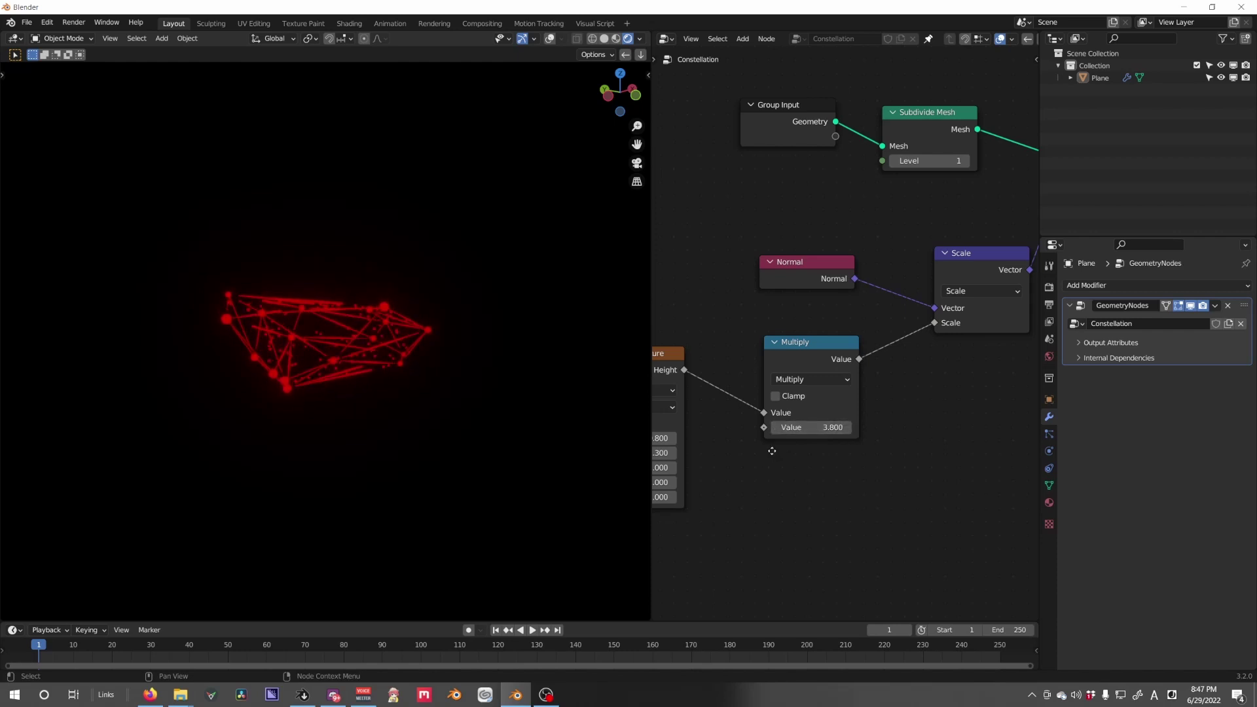
Set the Musgrave Texture's W to 1.780, then switch the node to a Noise Texture.
middle_drag(704, 390, 759, 386)
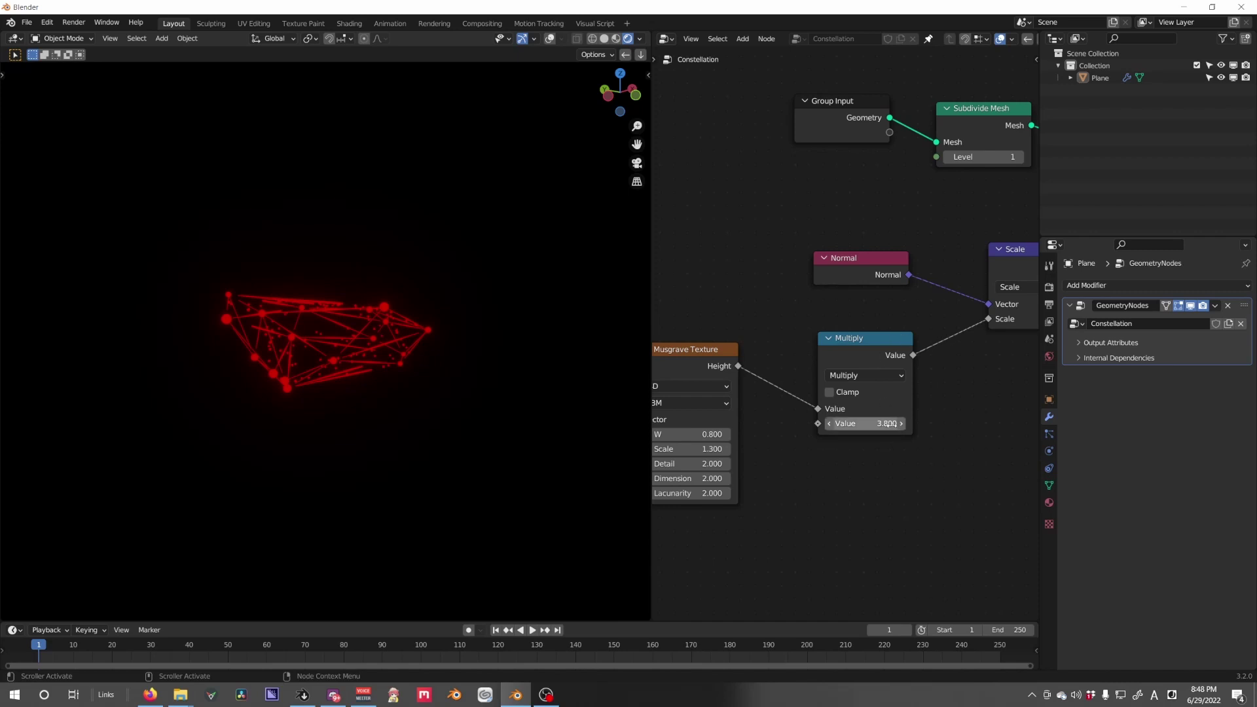
drag(696, 434, 739, 435)
middle_drag(735, 404, 835, 401)
click(801, 361)
key(shift+s)
mouse_move(803, 364)
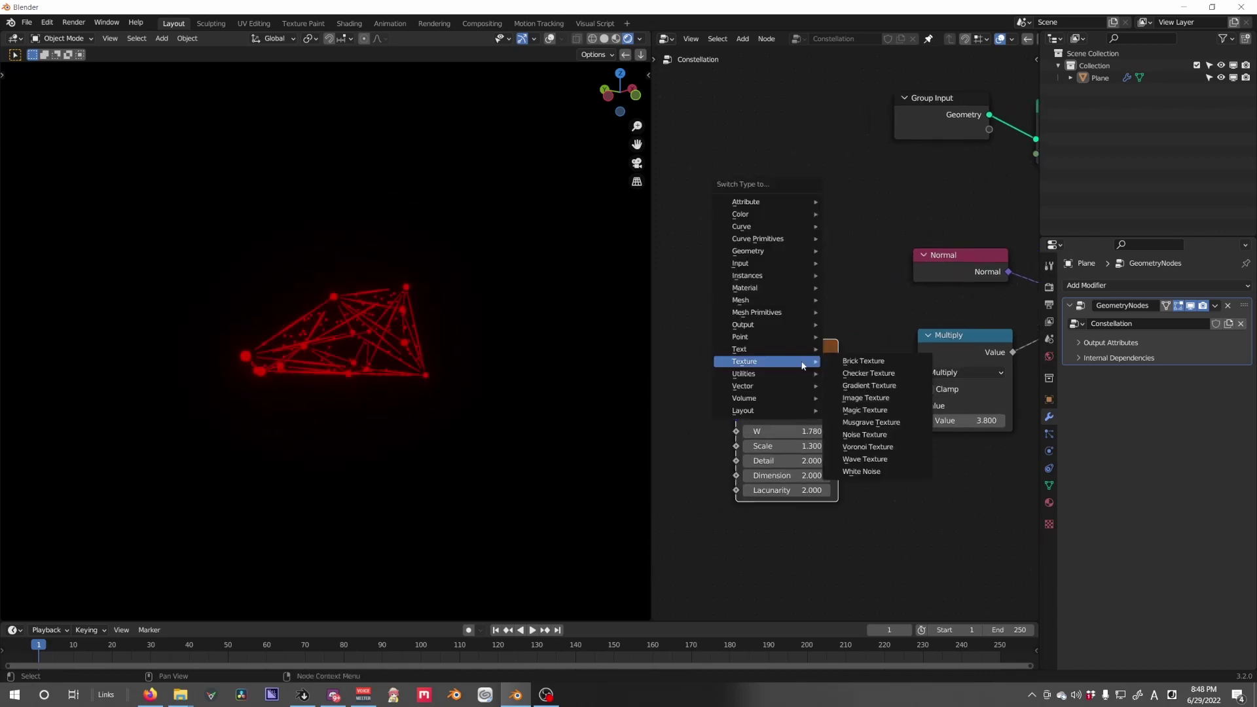
click(892, 429)
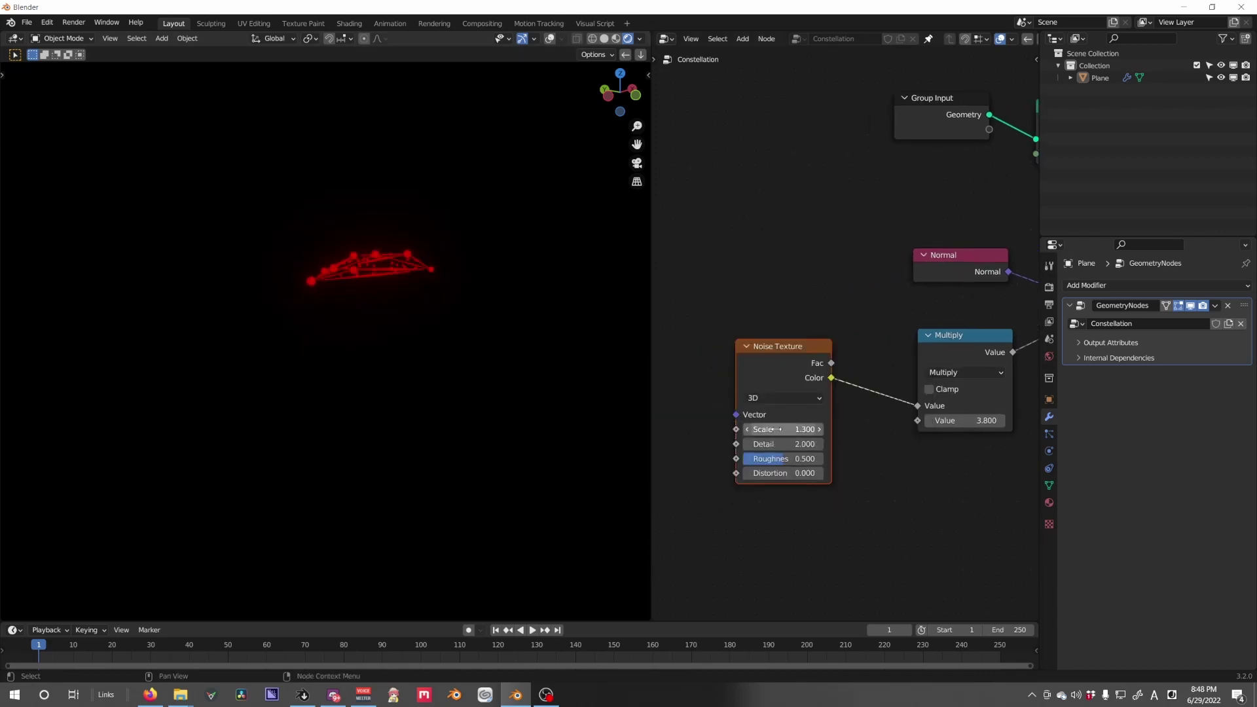
Set the Noise Texture's Scale to 2.390 and its dimensions to 4D.
mouse_move(784, 429)
mouse_down()
mouse_move(822, 429)
mouse_move(740, 444)
mouse_move(774, 444)
mouse_up()
click(773, 397)
click(776, 457)
click(791, 397)
Switch the Noise Texture node to a Wave Texture.
click(785, 352)
key(shift+s)
mouse_move(784, 354)
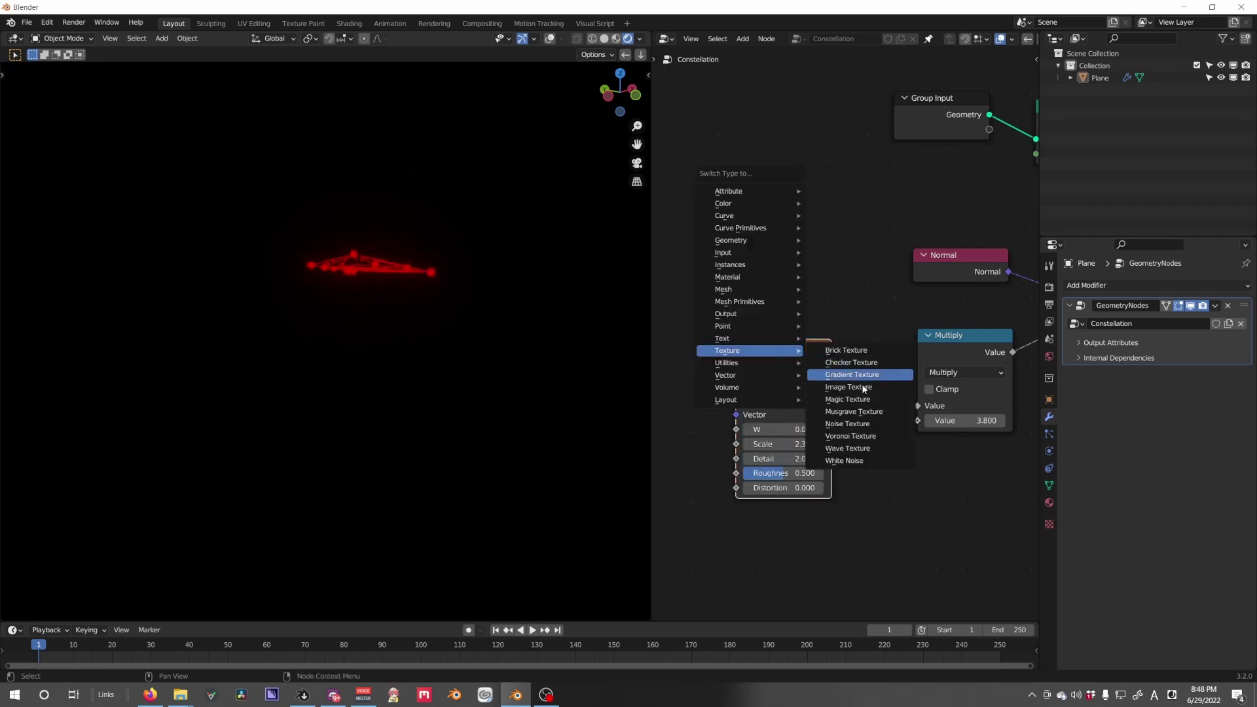
click(851, 448)
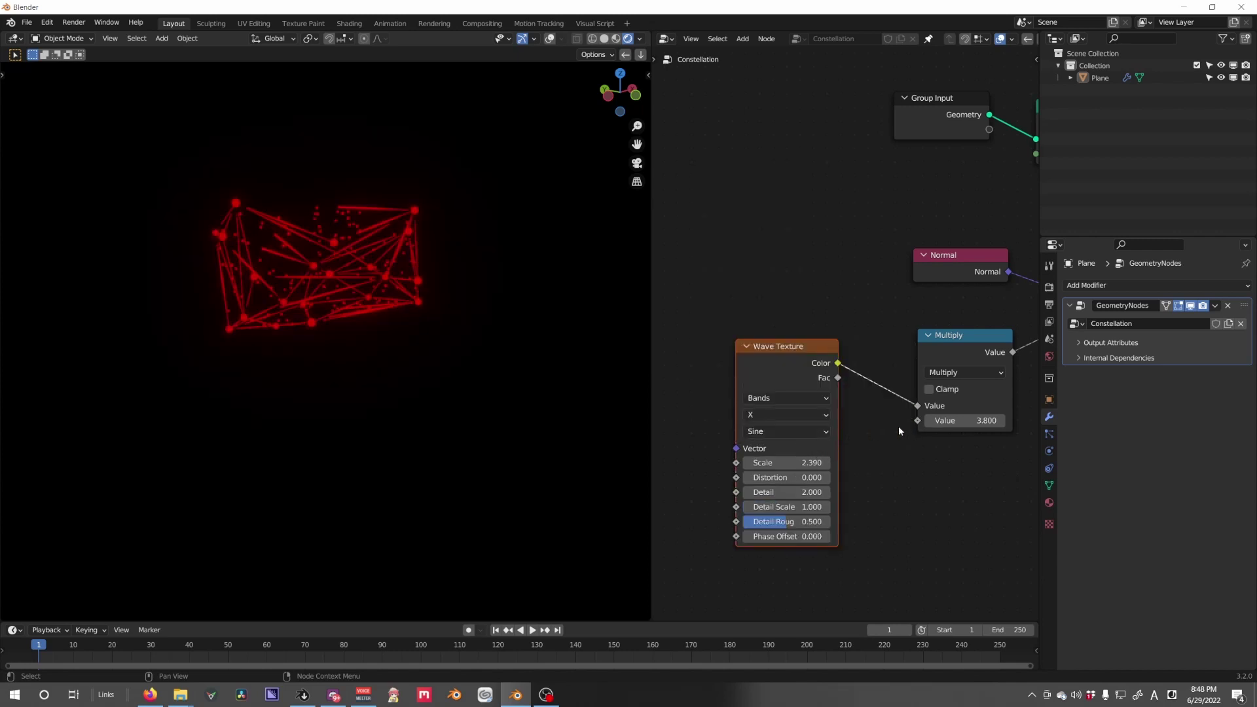
Set the Multiply node's value to 2.800 and the Wave Texture's Phase Offset to 4.300.
drag(960, 421, 944, 421)
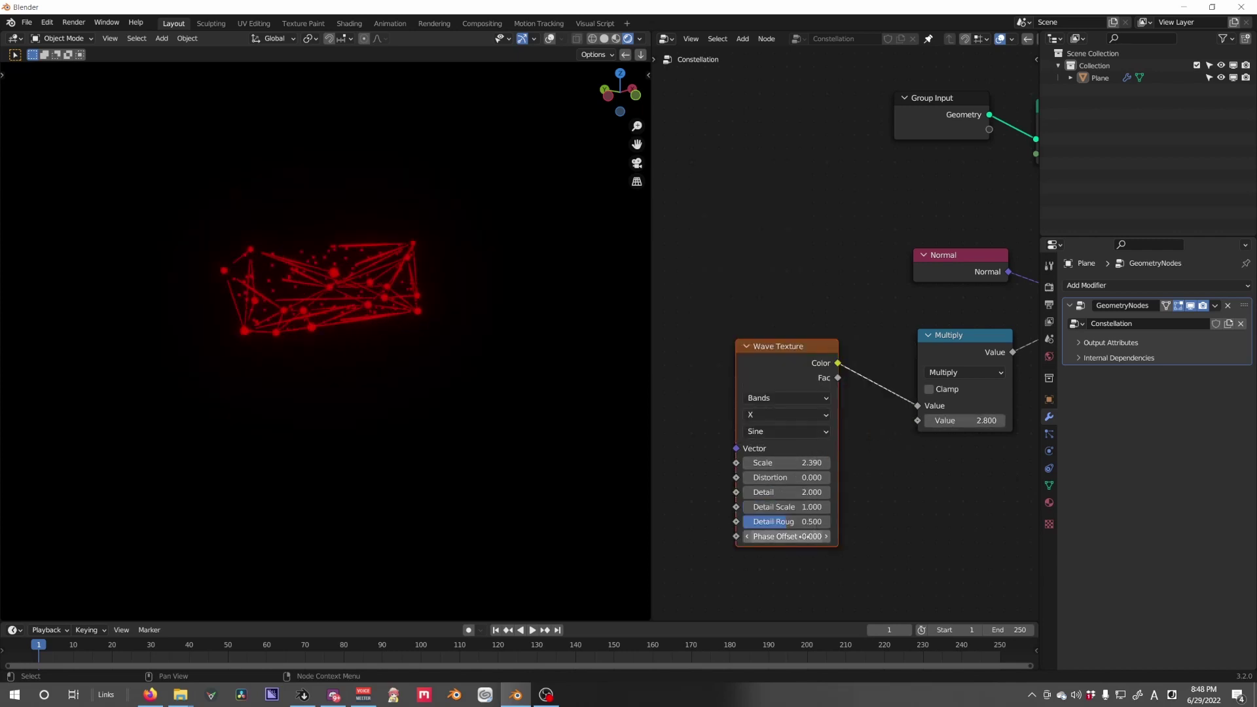
drag(782, 537, 816, 536)
middle_drag(470, 332, 539, 401)
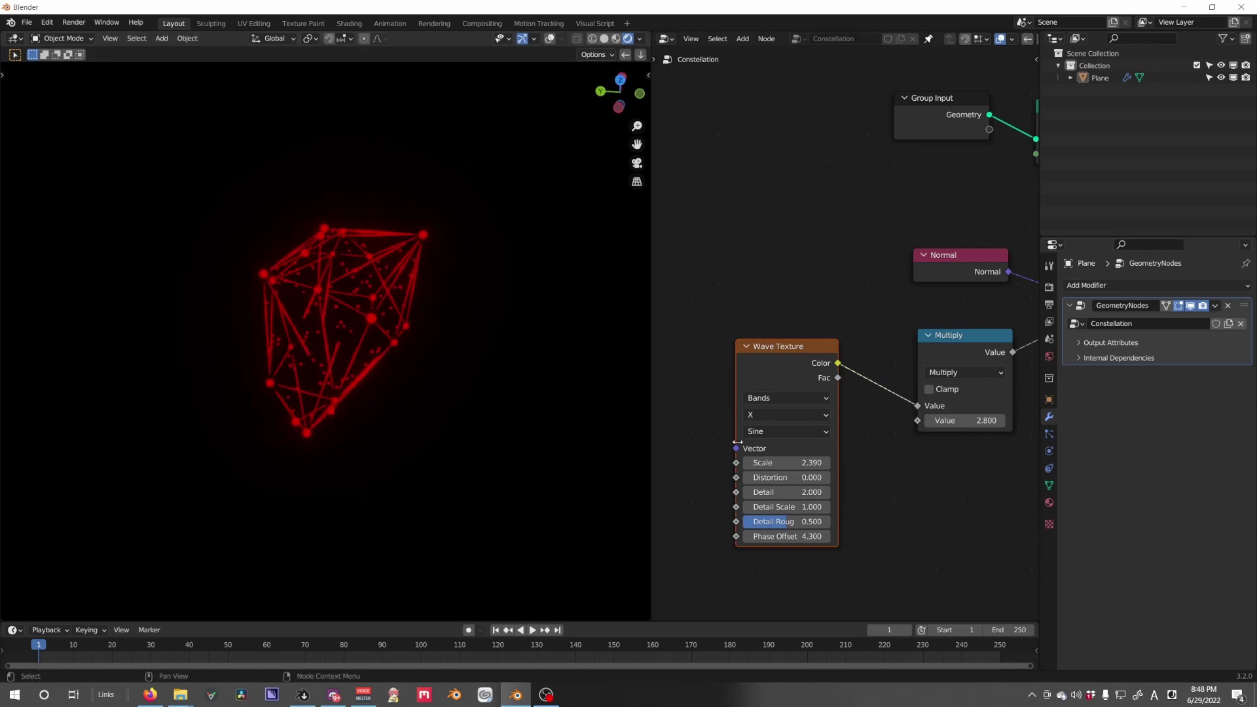
Switch the Wave Texture node back to a Musgrave Texture.
key(shift+s)
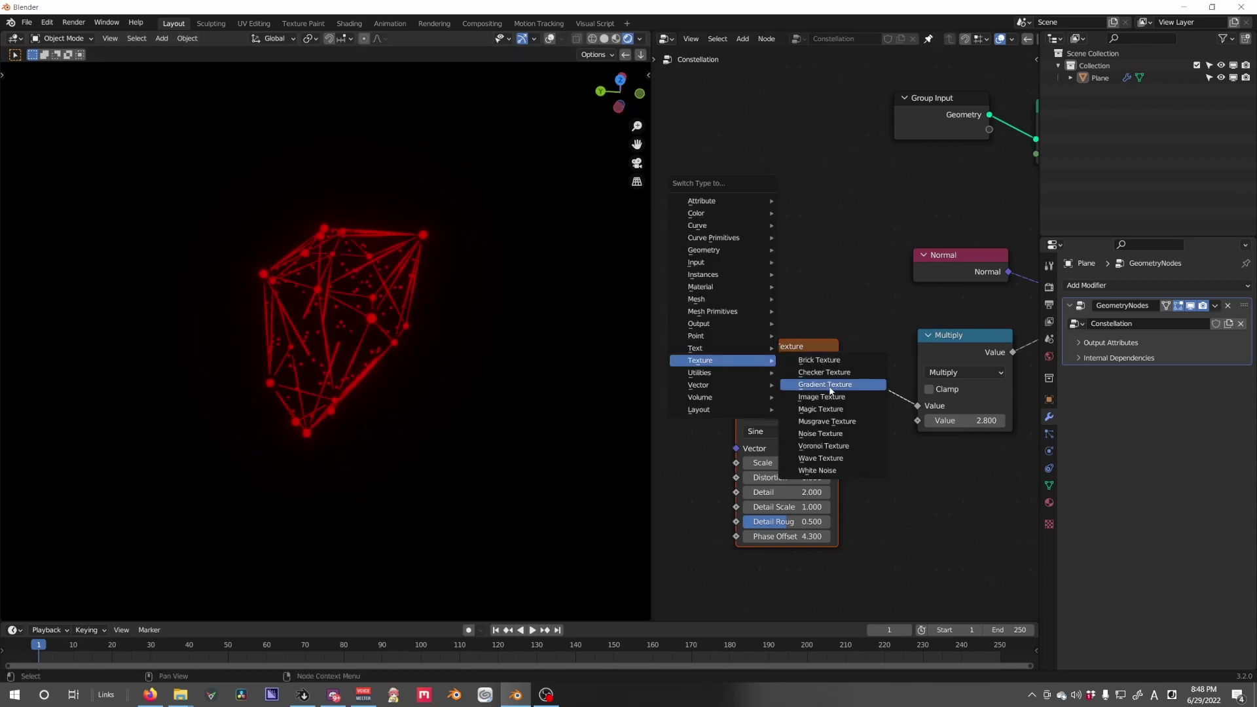
click(845, 421)
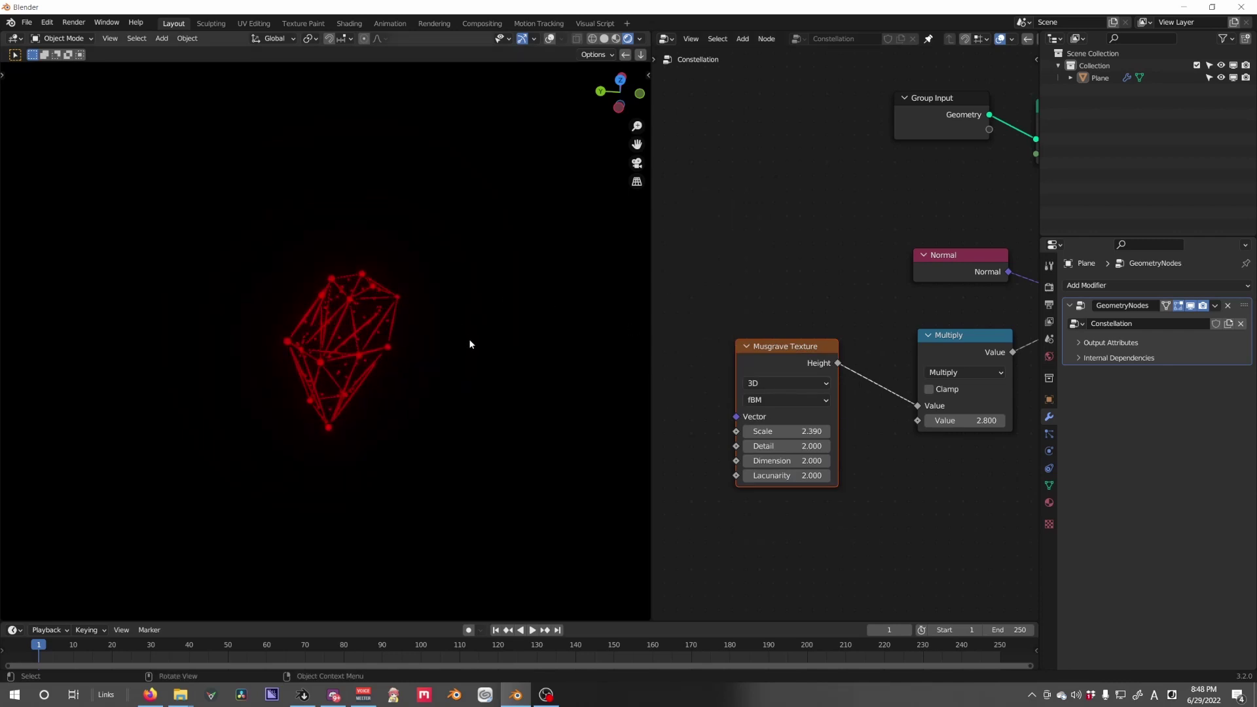
scroll(489, 350, up, 5)
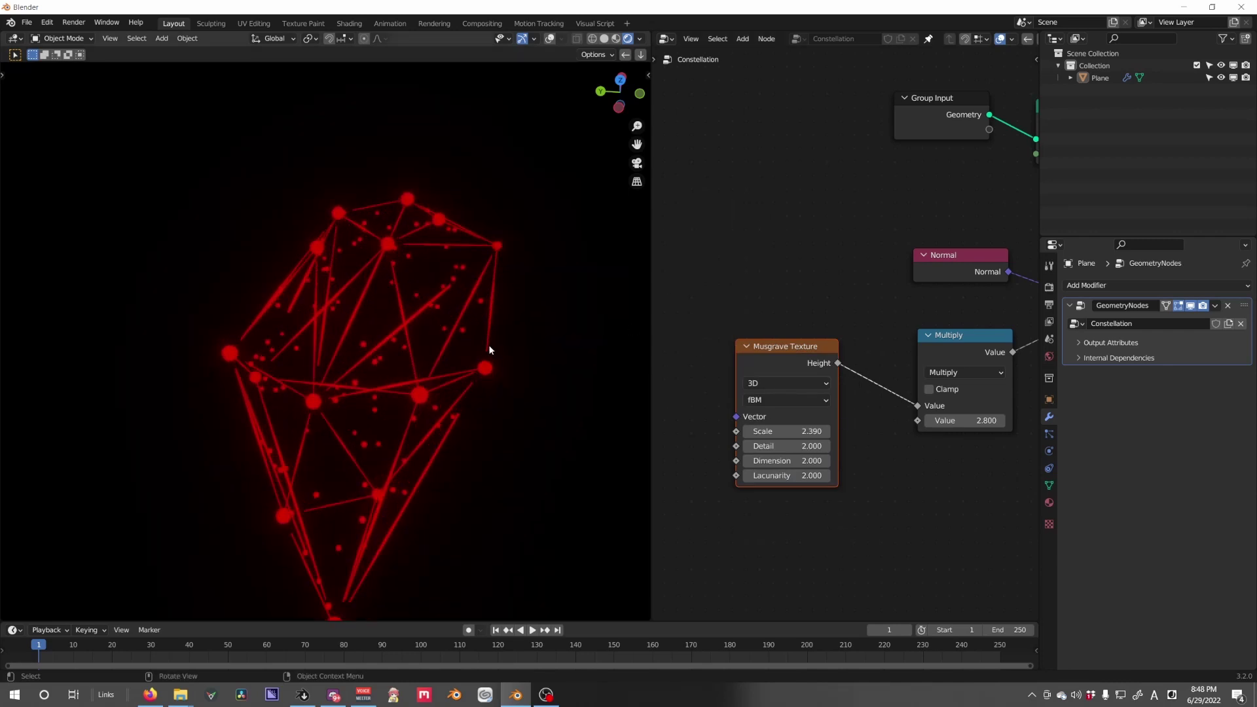